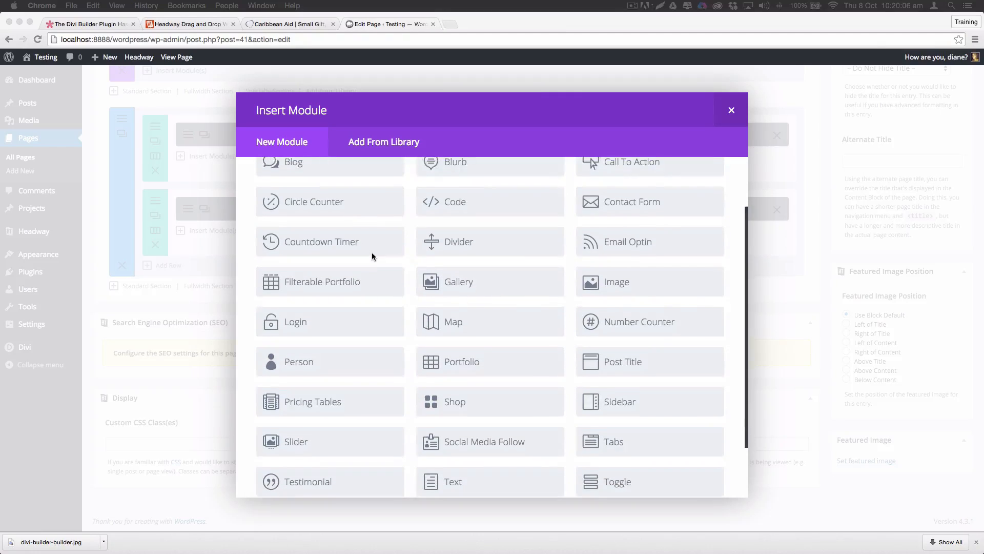
Scroll down and back up through the Insert Module list to browse the available Divi modules
scroll(372, 256, "down", 2)
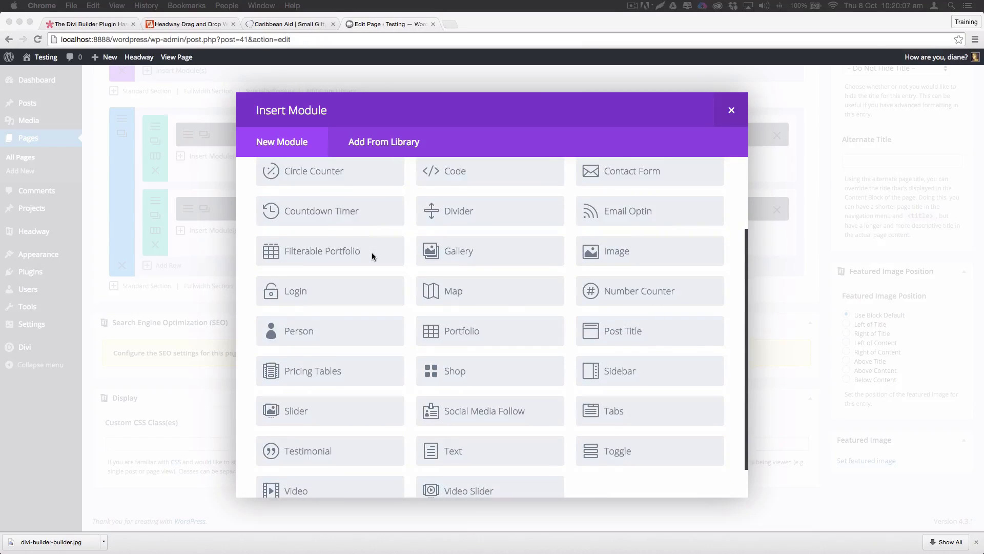
scroll(371, 252, "down", 2)
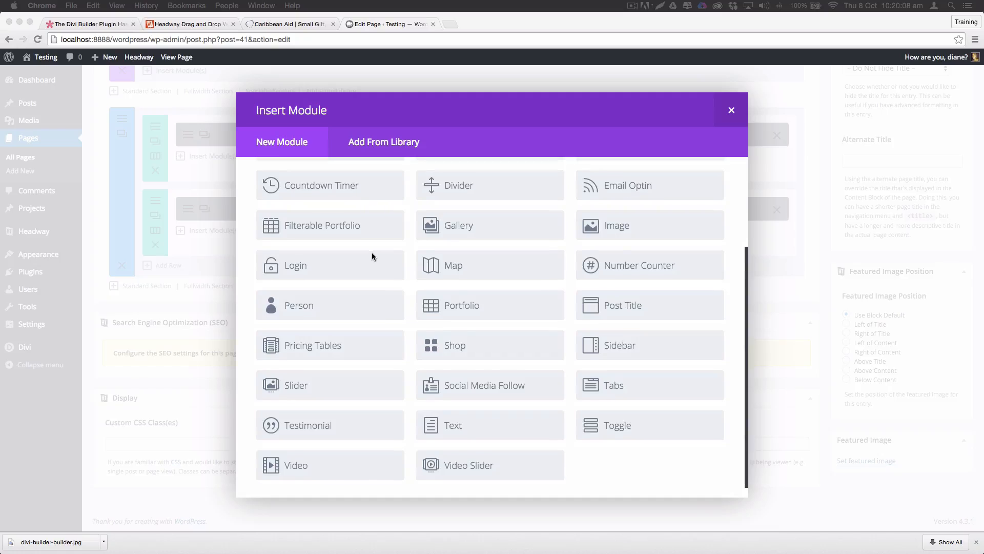
scroll(372, 253, "up", 2)
scroll(372, 252, "up", 3)
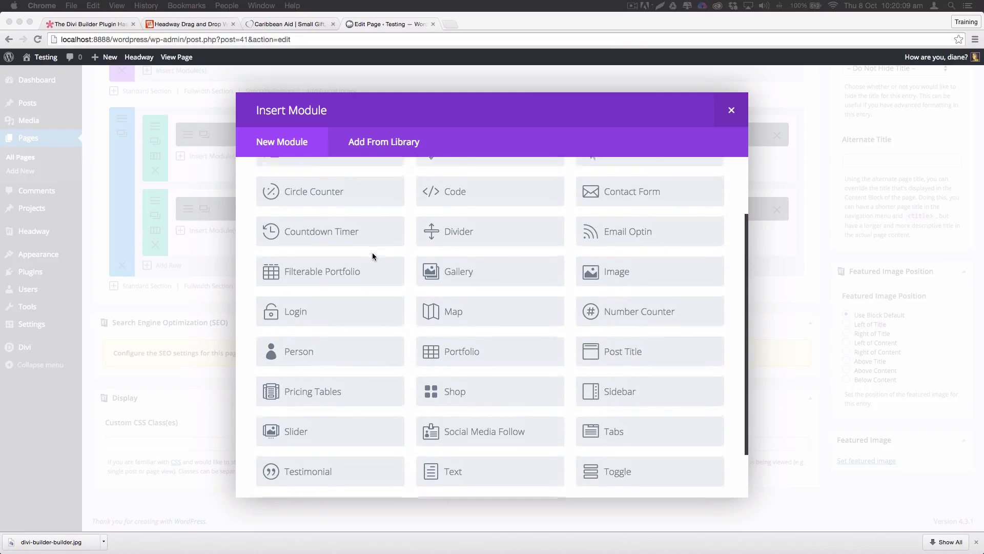
scroll(373, 252, "up", 3)
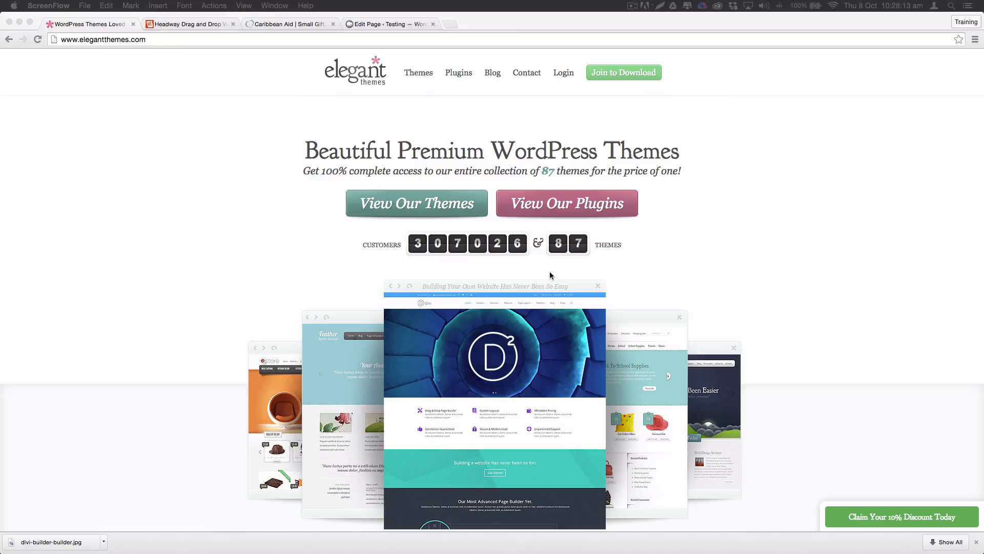
Open the Elegant Themes join page and compare the Personal, Developer and Lifetime Access plan features
left_click(649, 75)
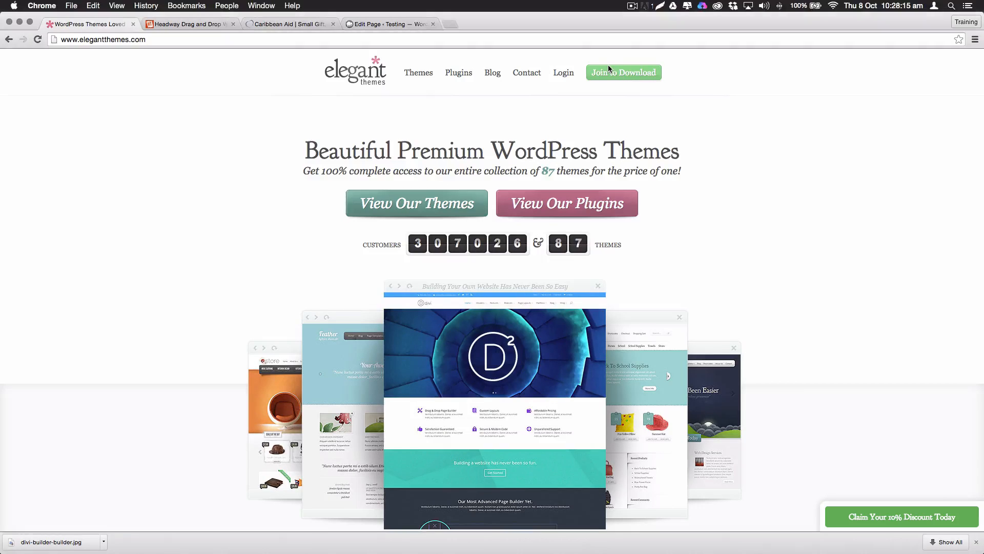
scroll(459, 205, "down", 5)
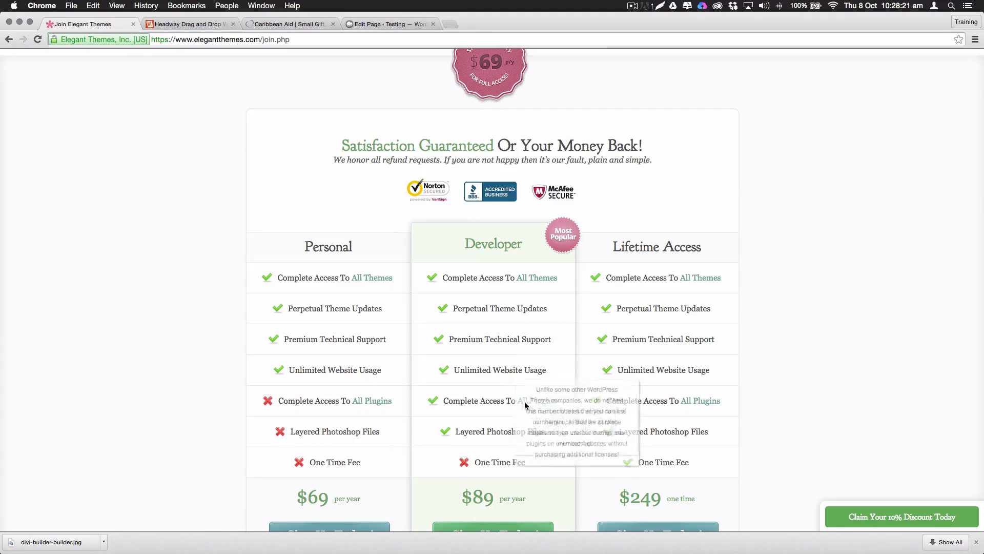
mouse_move(534, 410)
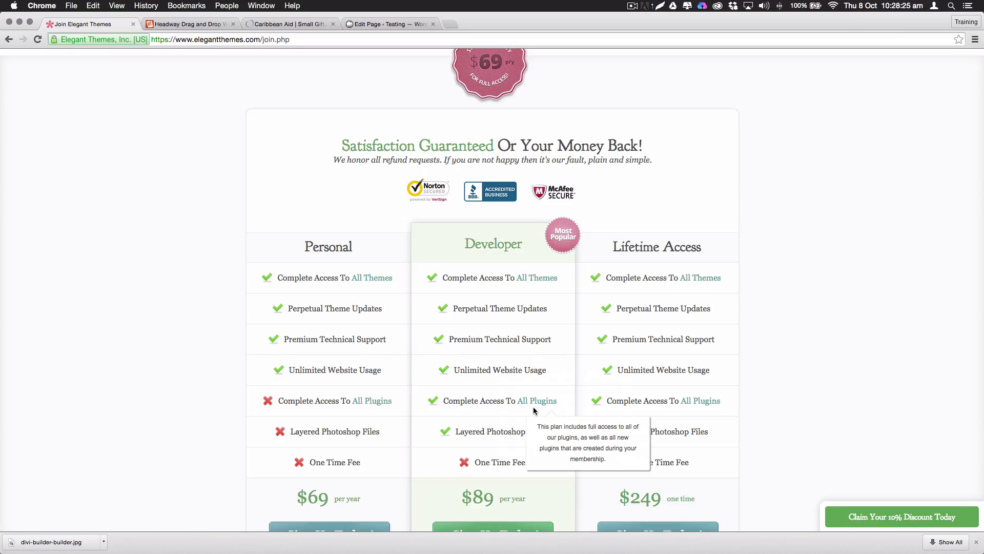
scroll(534, 410, "down", 3)
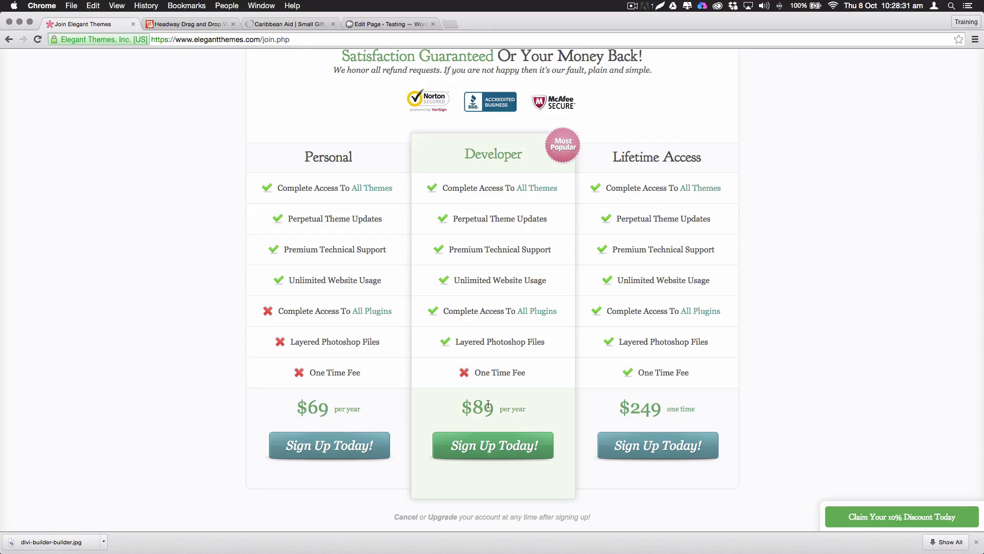
mouse_move(505, 279)
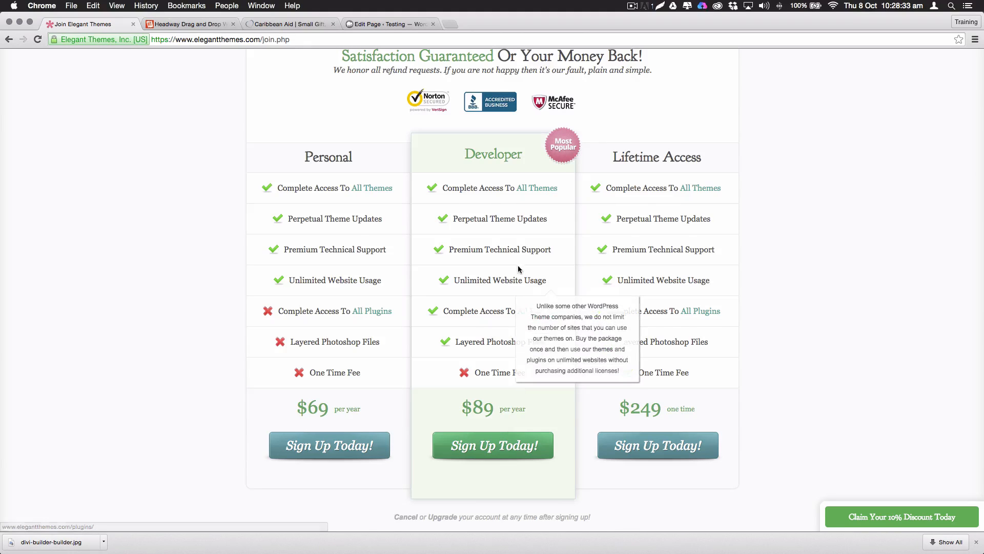
scroll(505, 280, "down", 1)
scroll(491, 278, "up", 15)
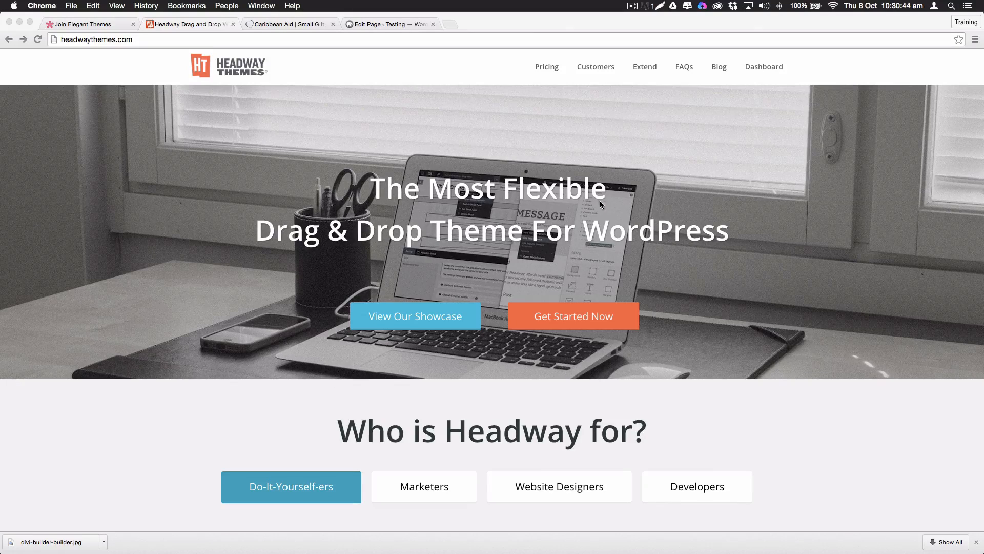
Scroll the Headway homepage down to the 'Who is Headway for?' features, then back up
scroll(545, 255, "down", 3)
scroll(545, 254, "down", 1)
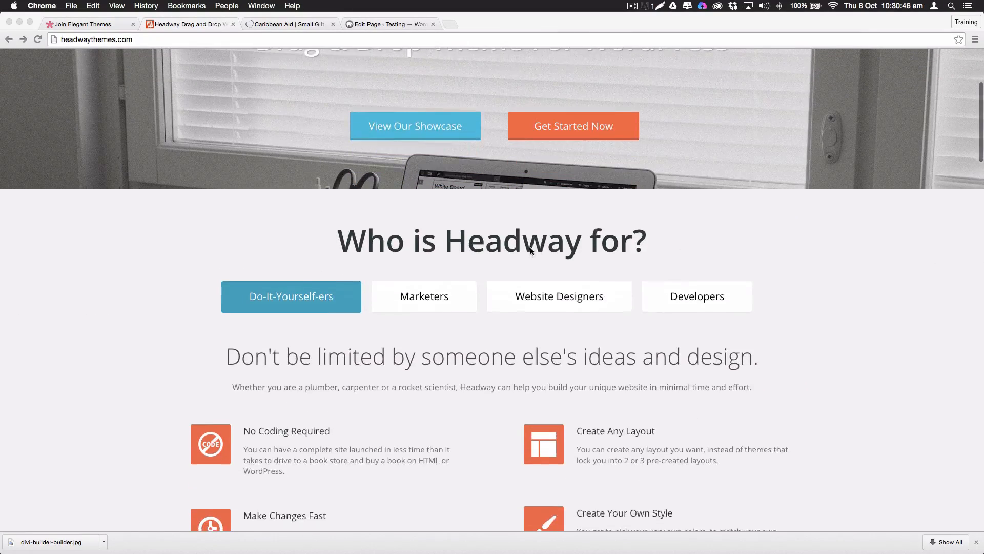
scroll(490, 236, "down", 2)
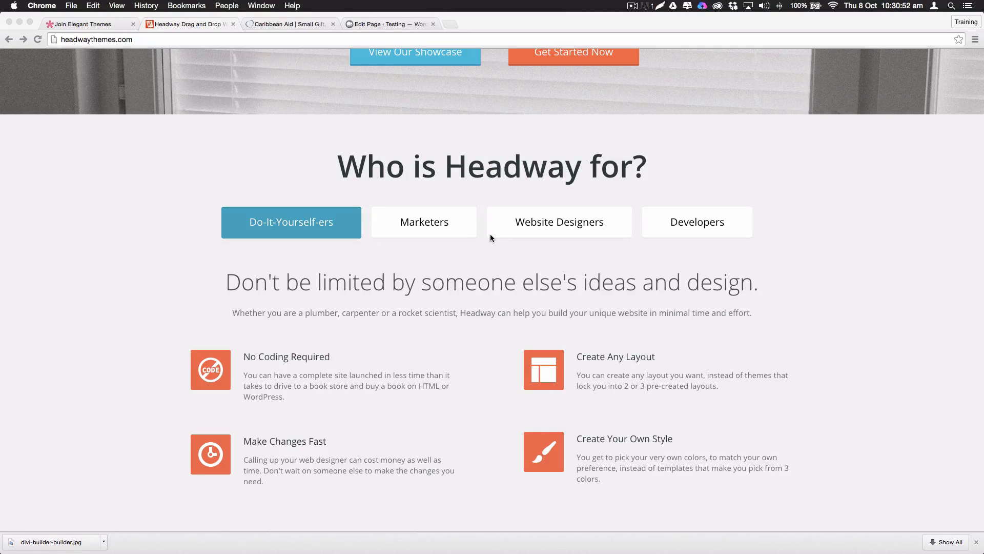
scroll(490, 236, "up", 6)
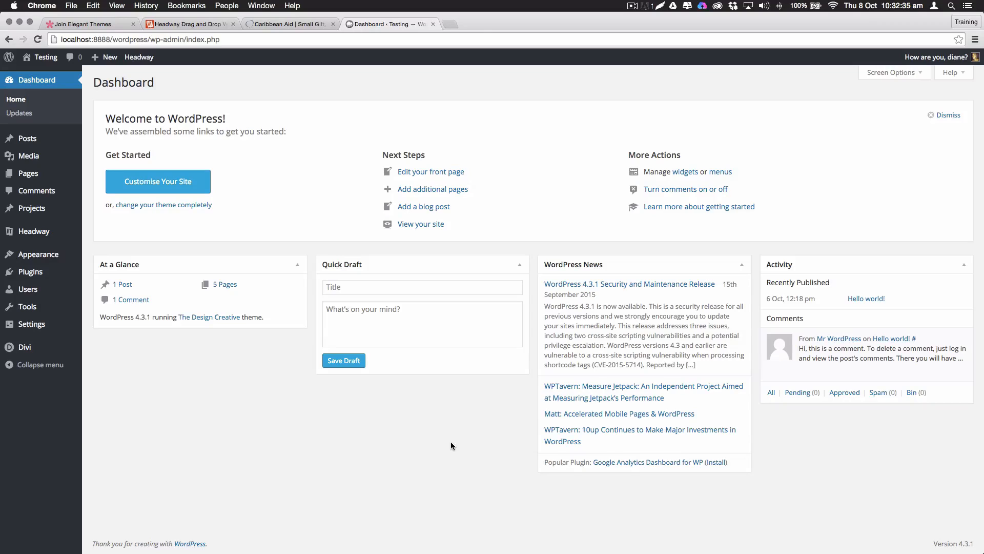
Show Installed Plugins from the Plugins menu, listing Divi Builder 1.0 as the only active plugin
mouse_move(51, 236)
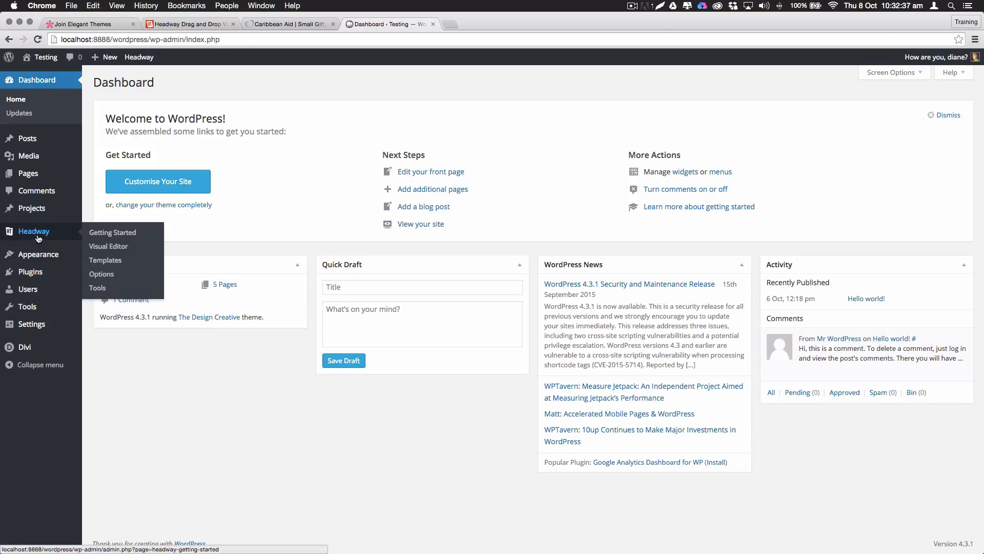
mouse_move(56, 272)
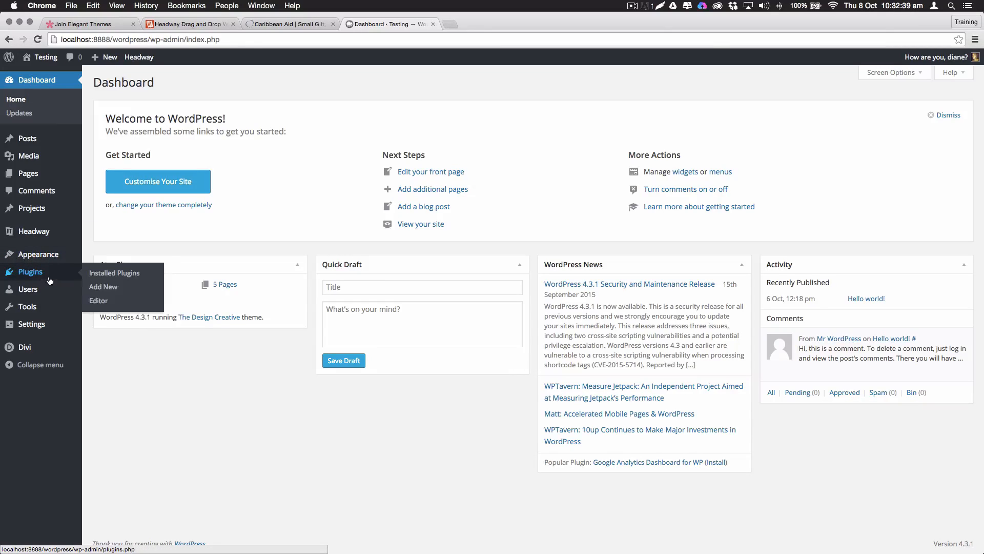
left_click(123, 274)
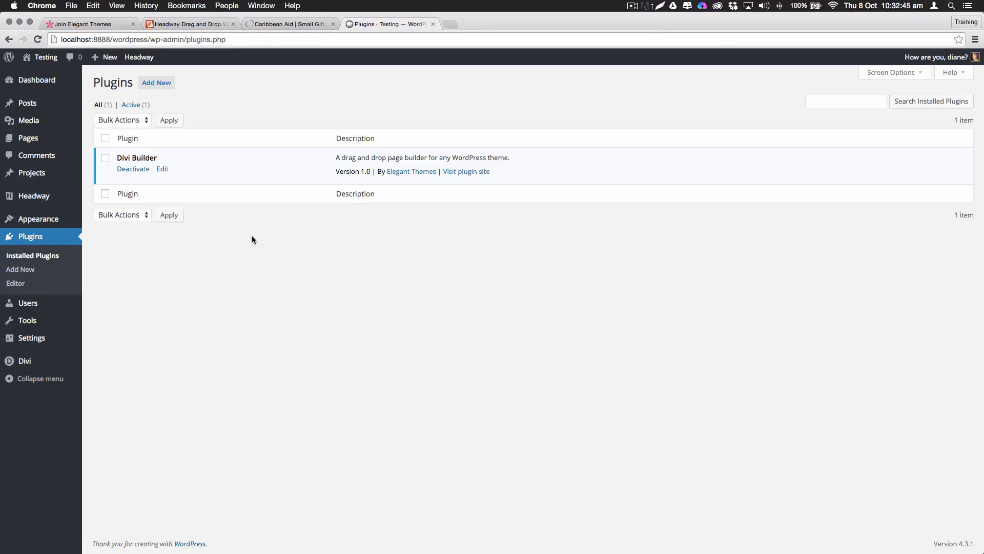
mouse_move(34, 178)
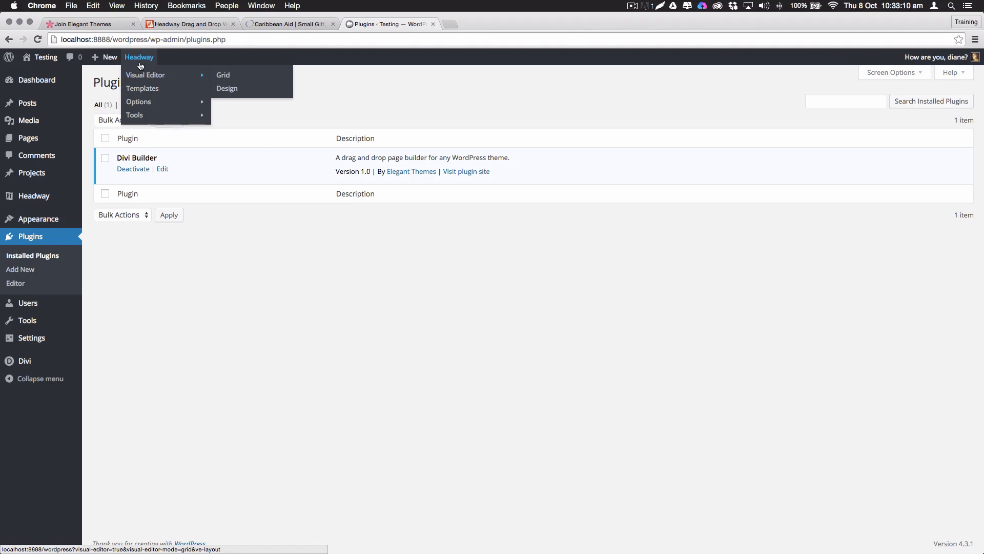
In the Headway Visual Editor grid, drag the Front Page Header block's right edge inward to narrow it
left_click(141, 62)
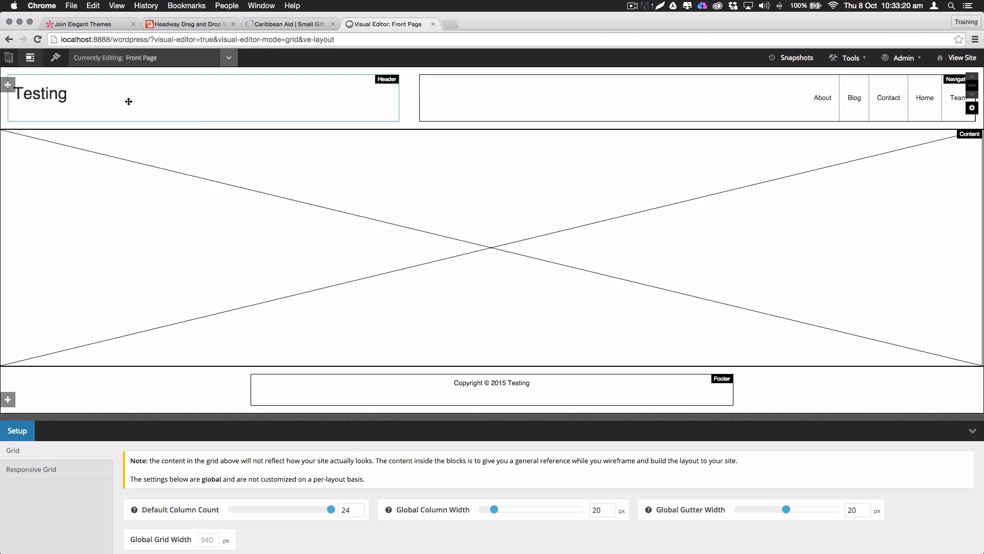
left_click_drag(395, 103, 421, 99)
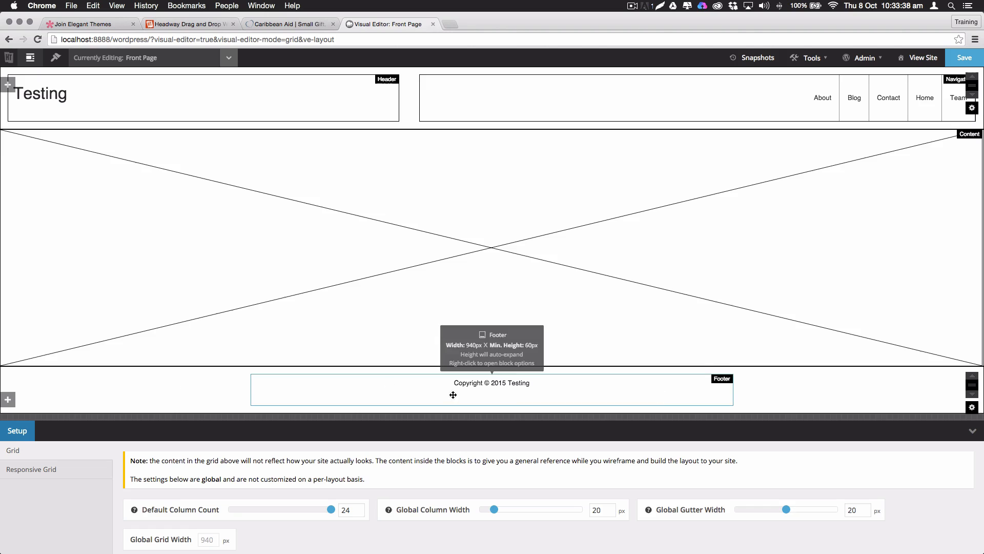
Switch to Design mode, edit this content instance's styling, save the changes, and view the live site
left_click(59, 62)
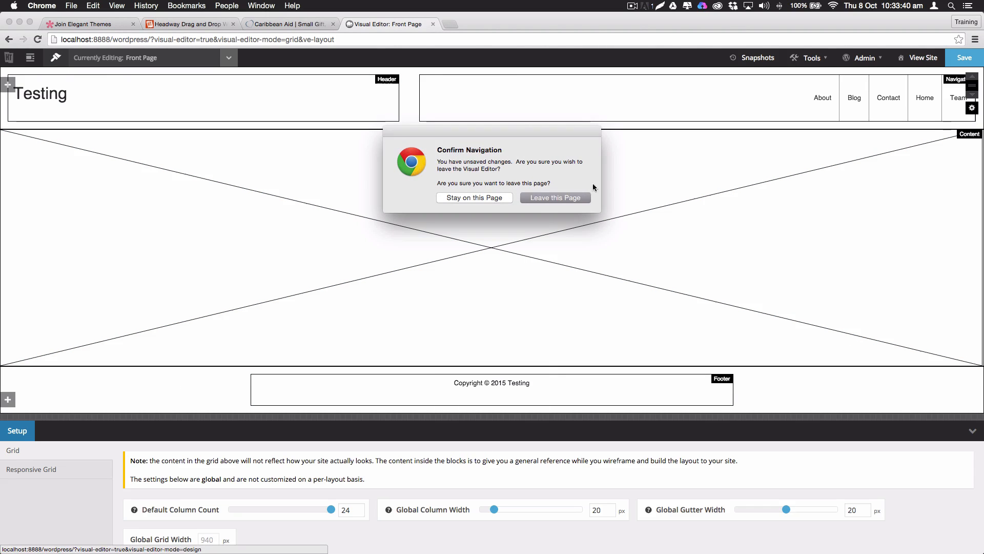
left_click(575, 198)
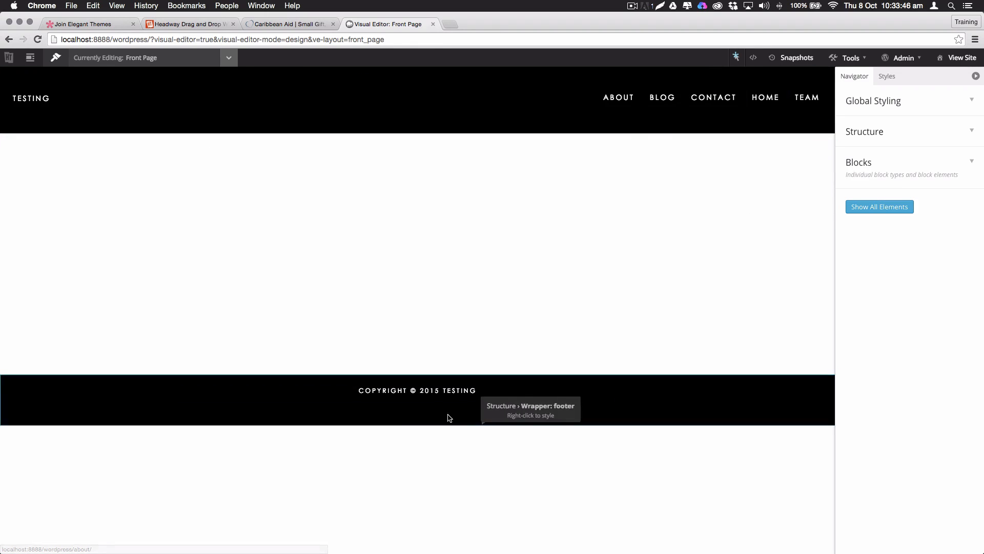
right_click(102, 236)
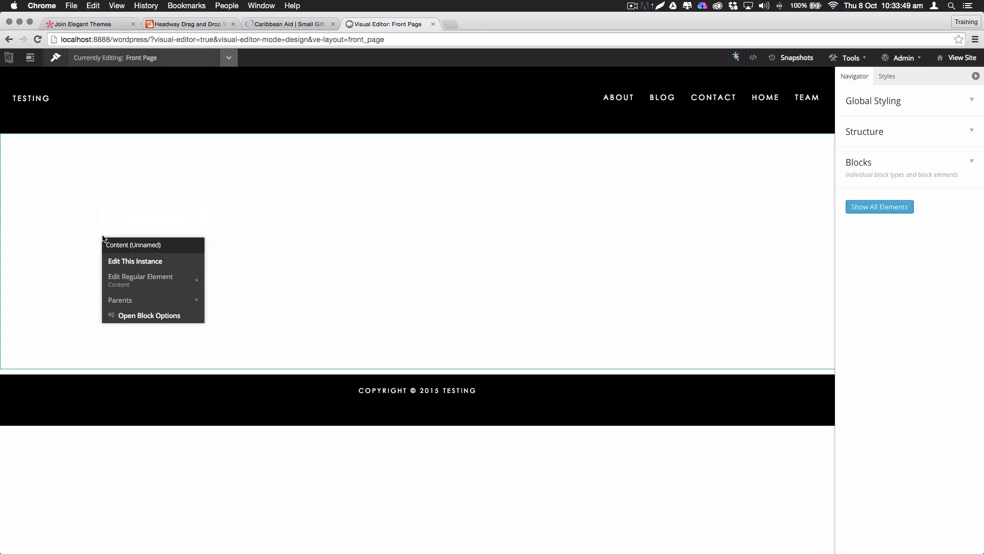
left_click(142, 262)
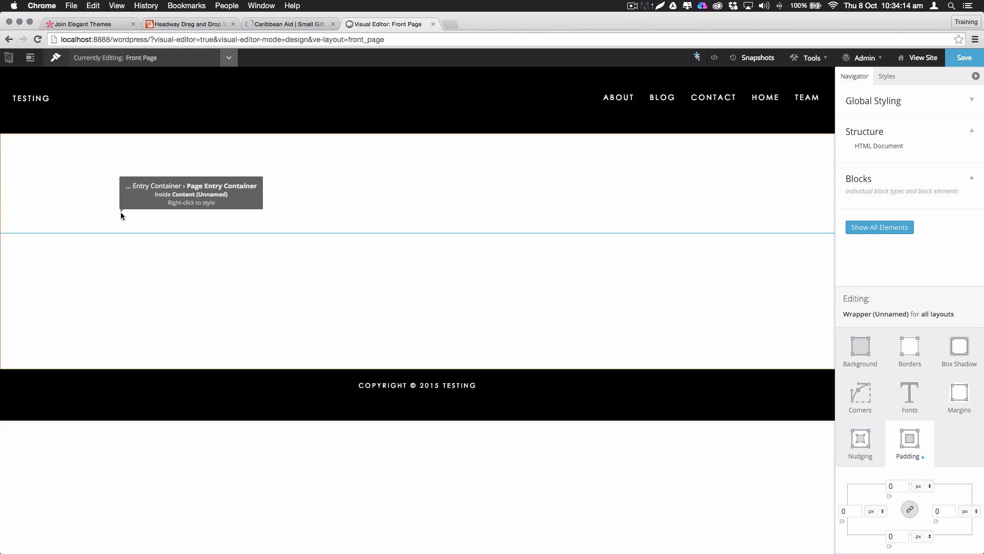
left_click(964, 59)
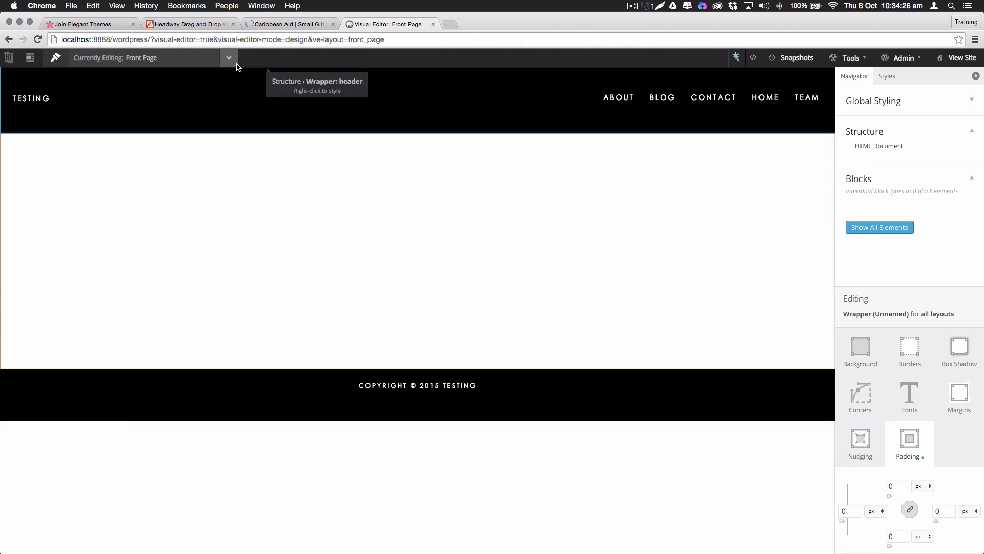
left_click(958, 57)
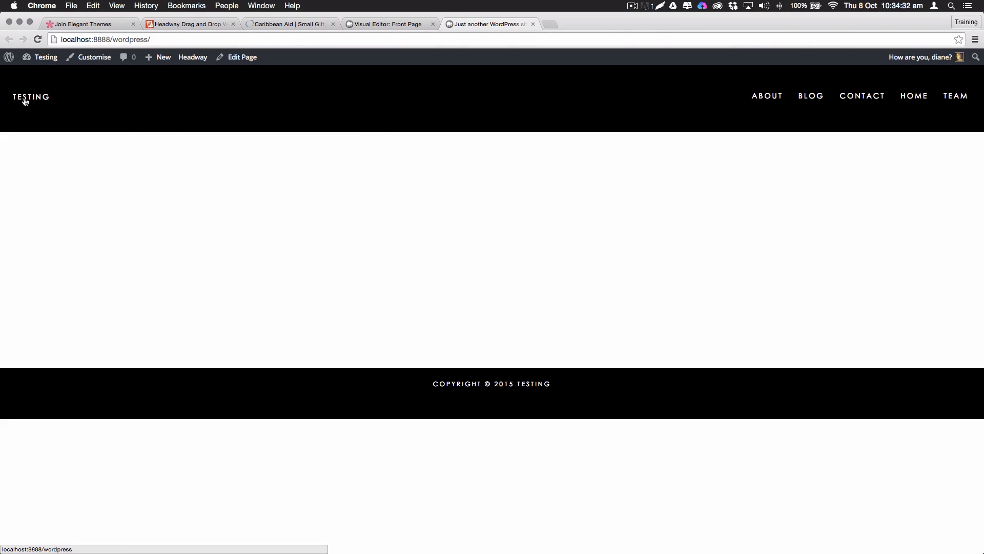
Narrow the browser window to preview the mobile layout, then go to the Home page's edit screen
mouse_move(981, 184)
left_mouse_down()
mouse_move(210, 186)
mouse_move(962, 208)
mouse_move(309, 198)
mouse_move(982, 198)
left_mouse_up()
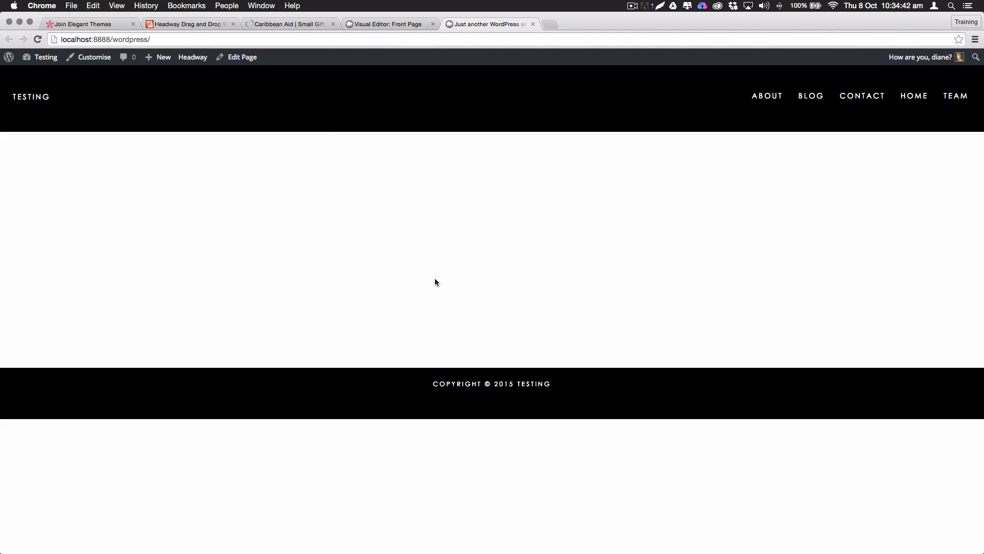
left_click(232, 61)
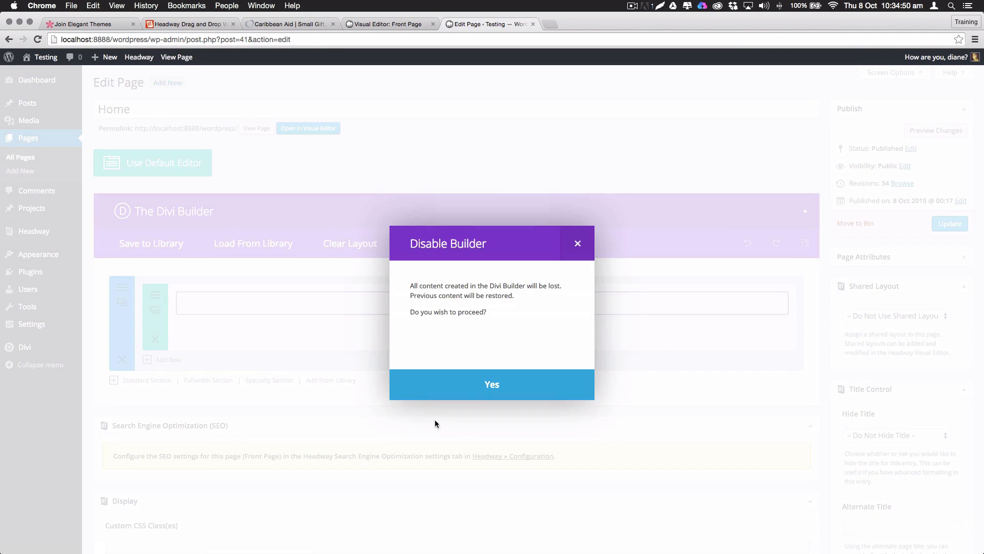
Re-enable the Divi Builder on the Home page so a default section with an empty row appears
left_click(425, 384)
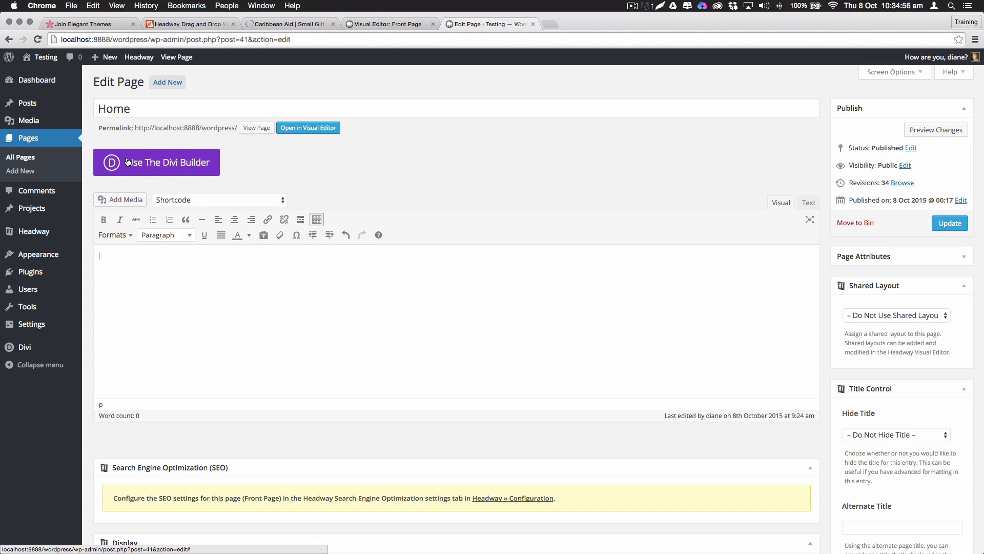
left_click(108, 161)
left_click(152, 164)
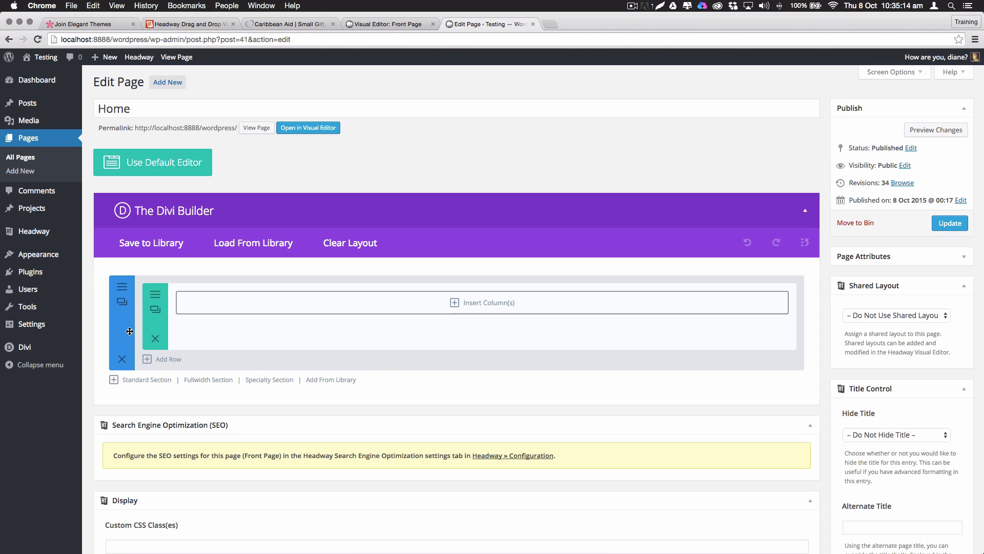
scroll(128, 331, "down", 1)
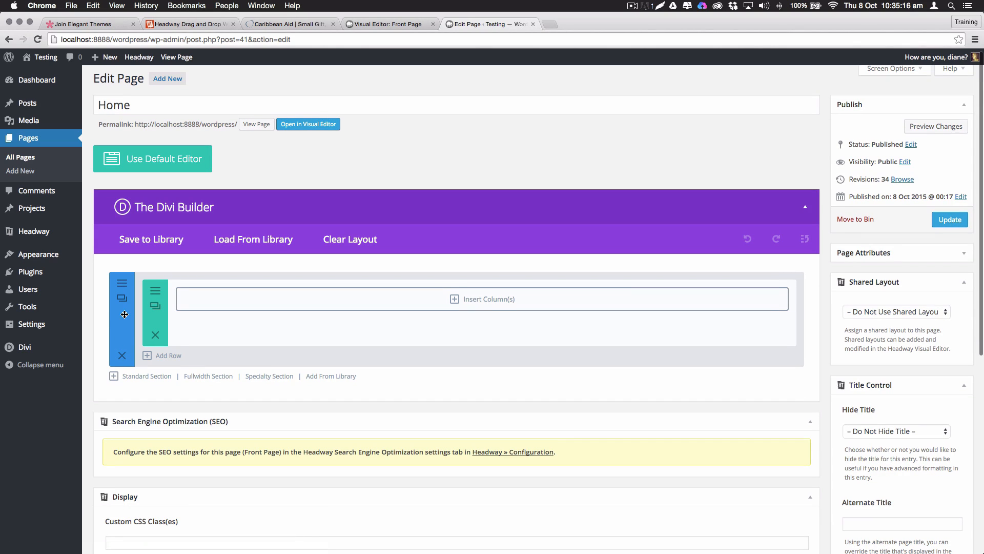
Add a fullwidth section and a specialty section with a one-column-left layout
left_click(208, 380)
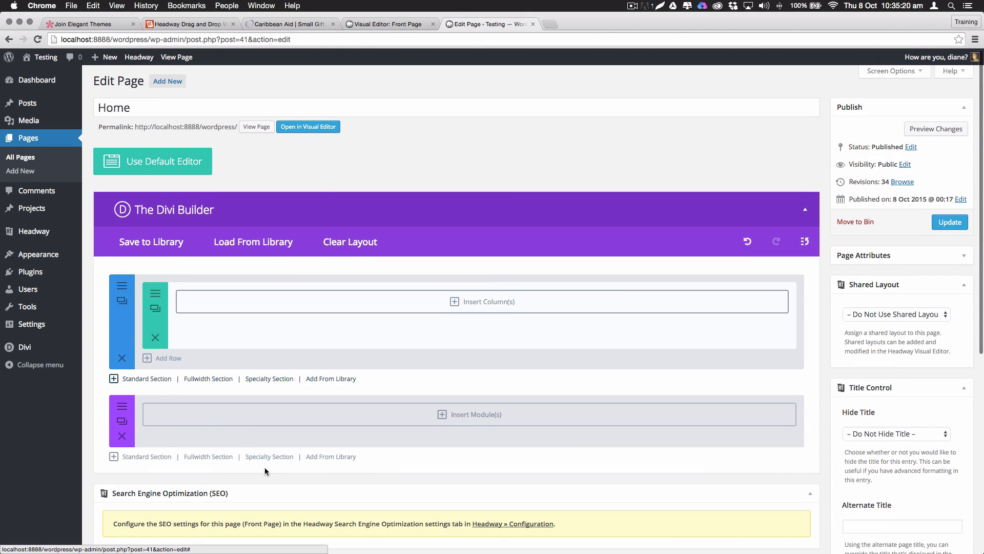
scroll(264, 454, "down", 2)
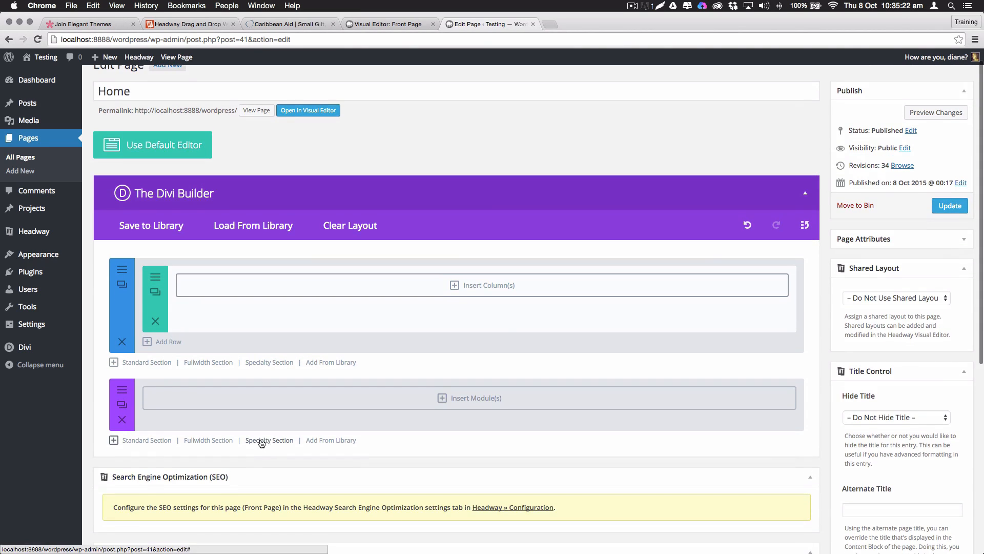
left_click(267, 449)
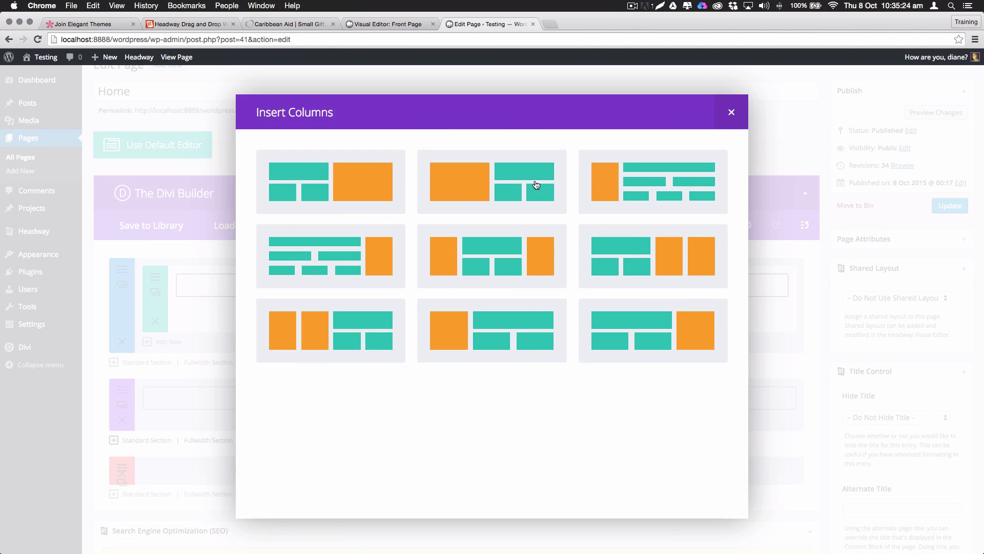
left_click(467, 184)
Delete the specialty section and the standard section with its empty row, leaving only the fullwidth section
scroll(286, 366, "down", 3)
scroll(287, 354, "down", 1)
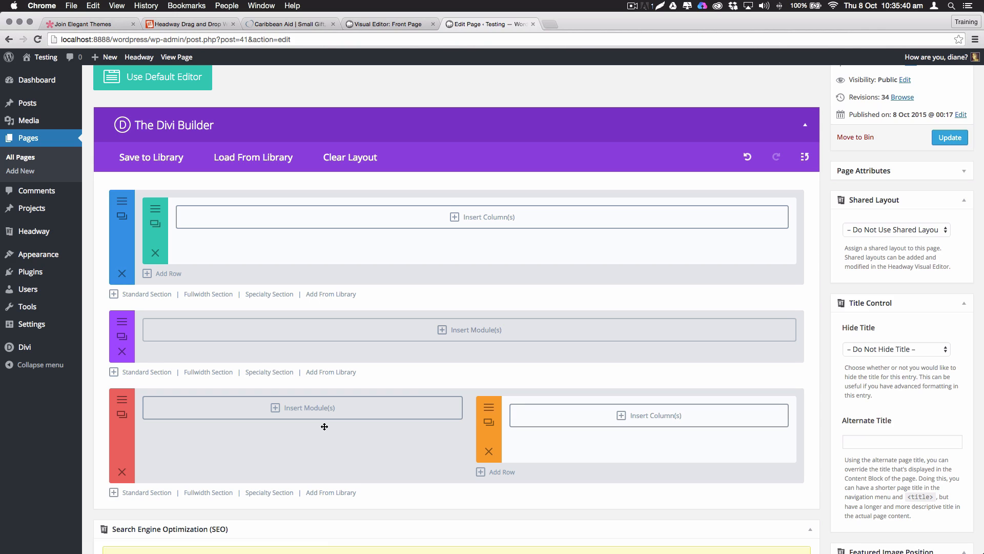
left_click(122, 471)
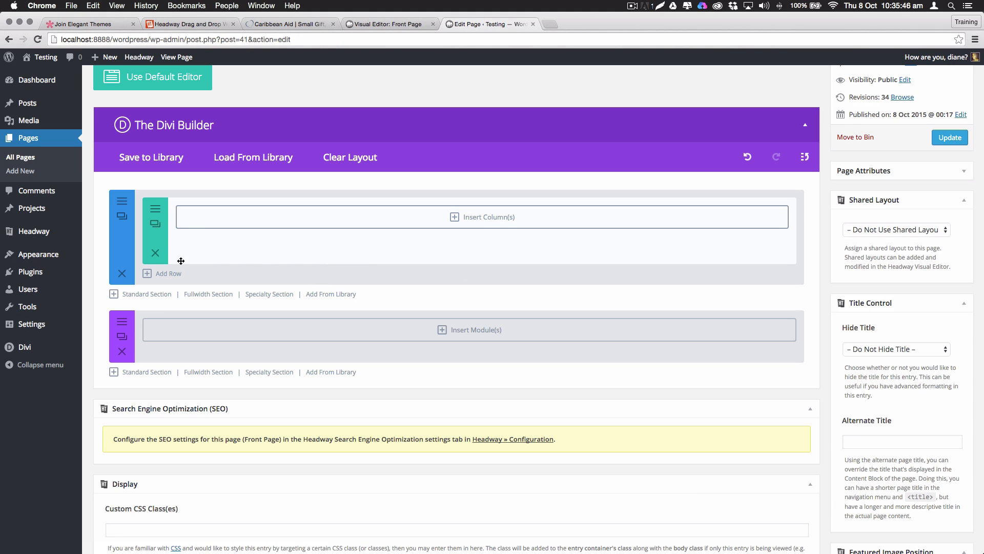
left_click(123, 274)
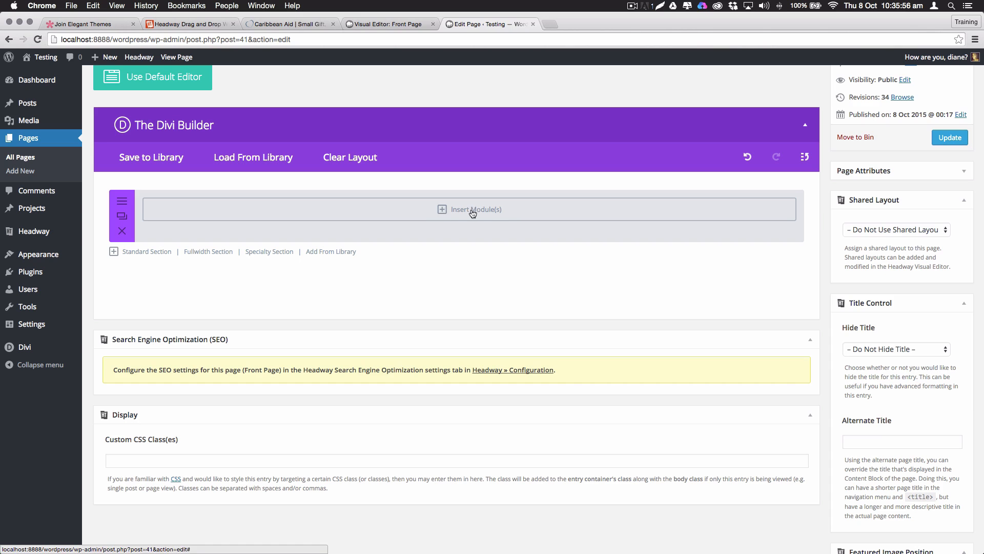
Open Insert Module(s) in the purple fullwidth section to list its eight fullwidth modules
left_click(443, 210)
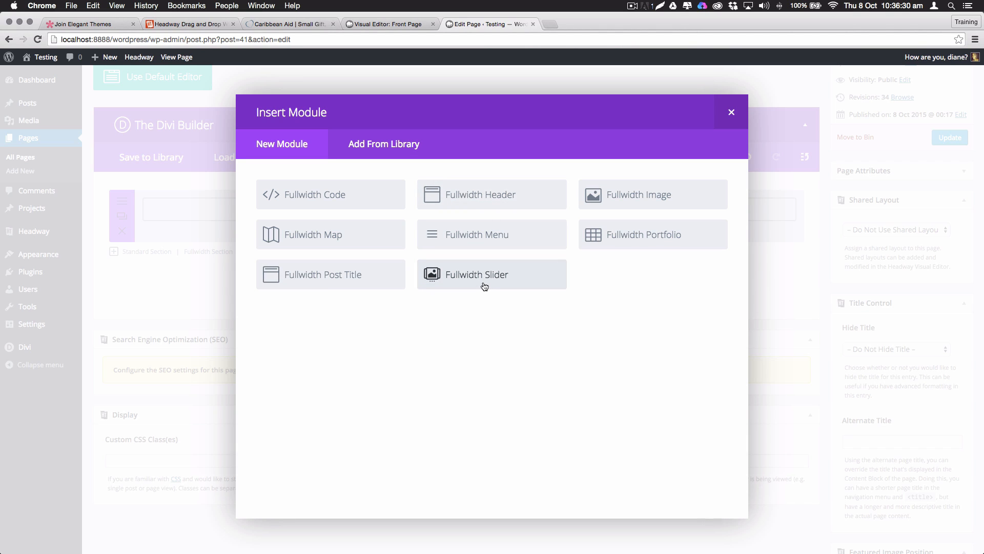
Add a Fullwidth Header titled THE DESIGN CREATIVE with the designer's name as subheading
left_click(482, 195)
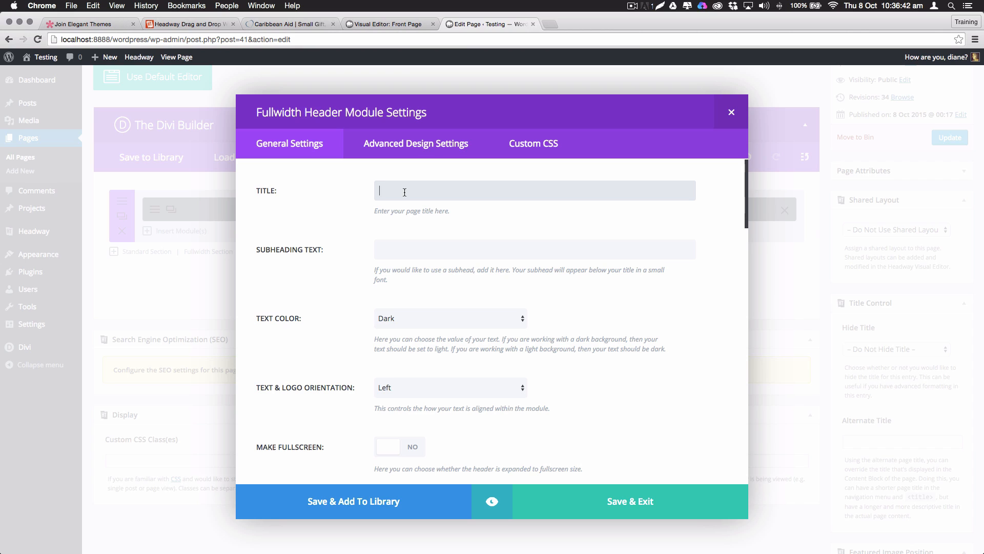
type("DESIGN CREATIVE")
key("Tab")
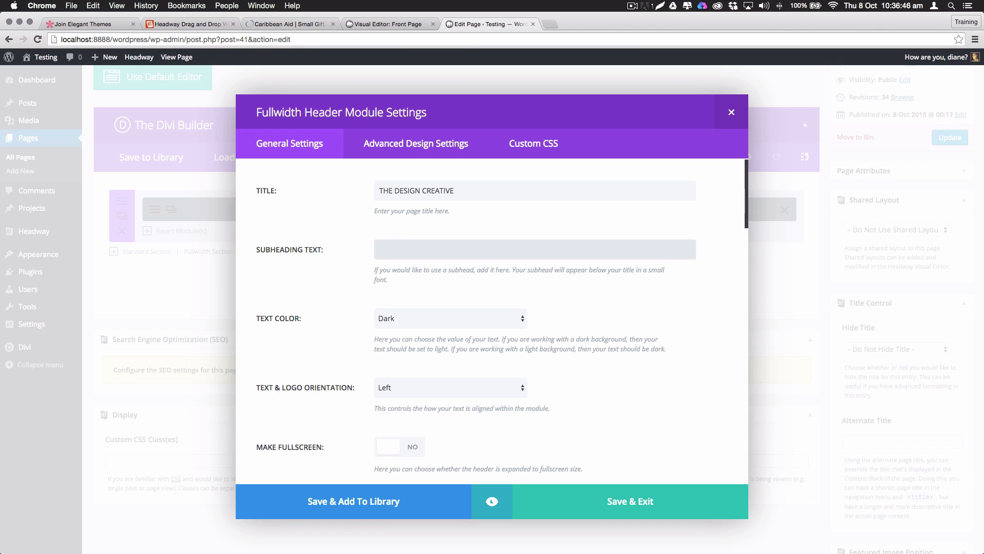
key("Tab")
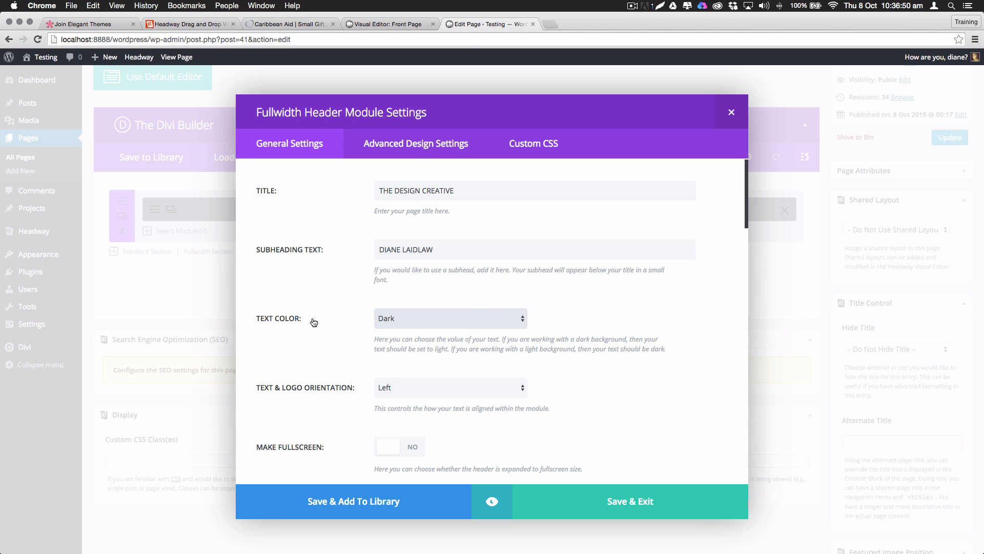
Make the header text Light, centre its orientation, and turn Fullscreen on
left_click(420, 320)
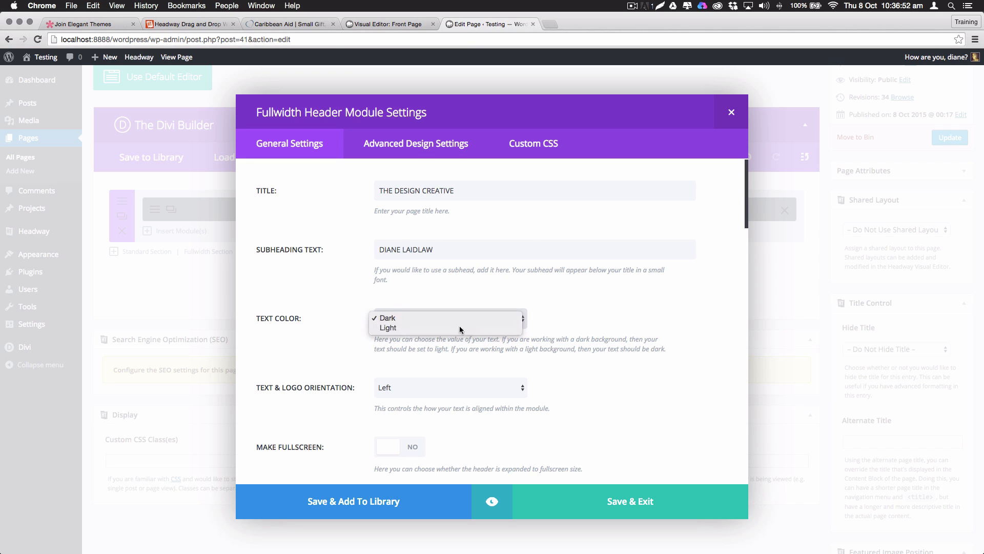
left_click(402, 328)
scroll(561, 333, "down", 2)
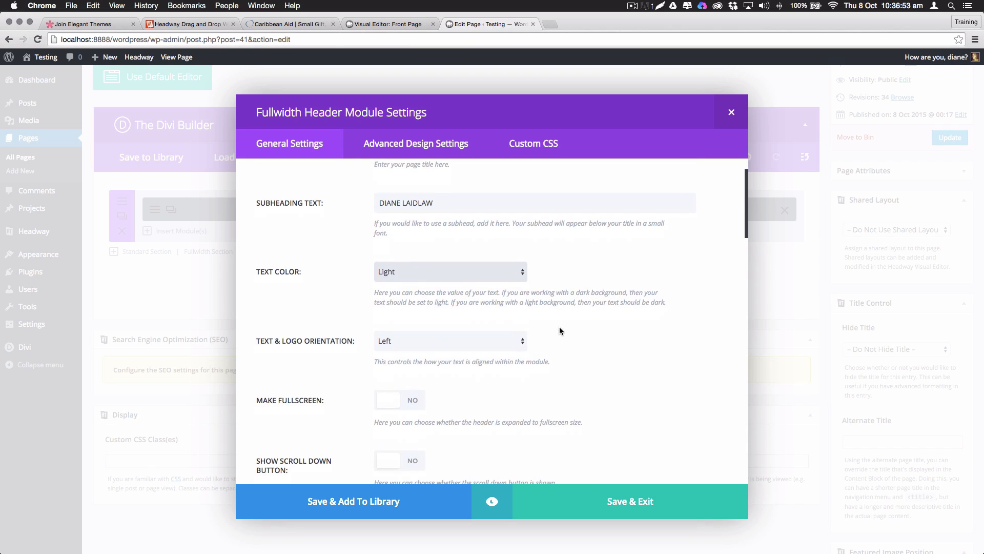
left_click(415, 343)
left_click(407, 353)
scroll(574, 341, "down", 2)
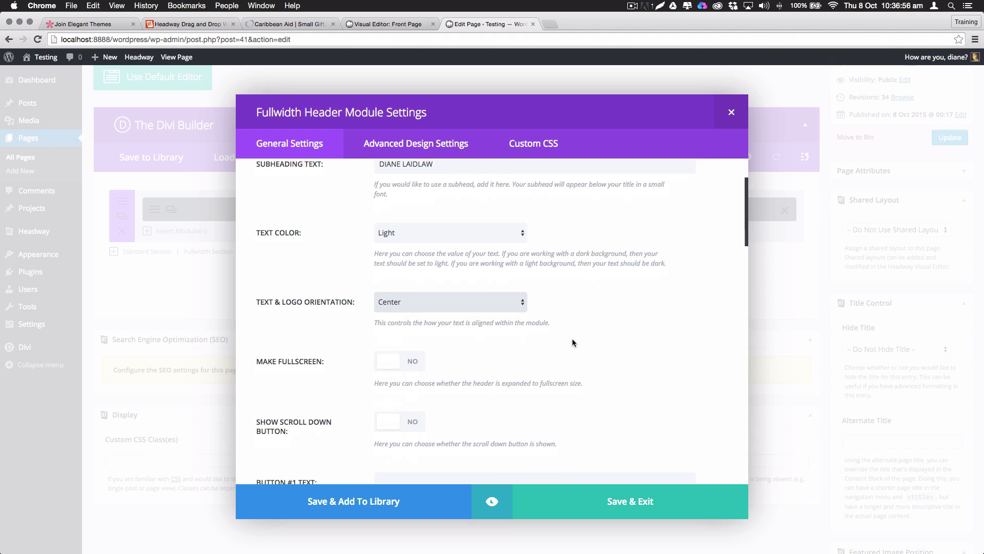
left_click(389, 357)
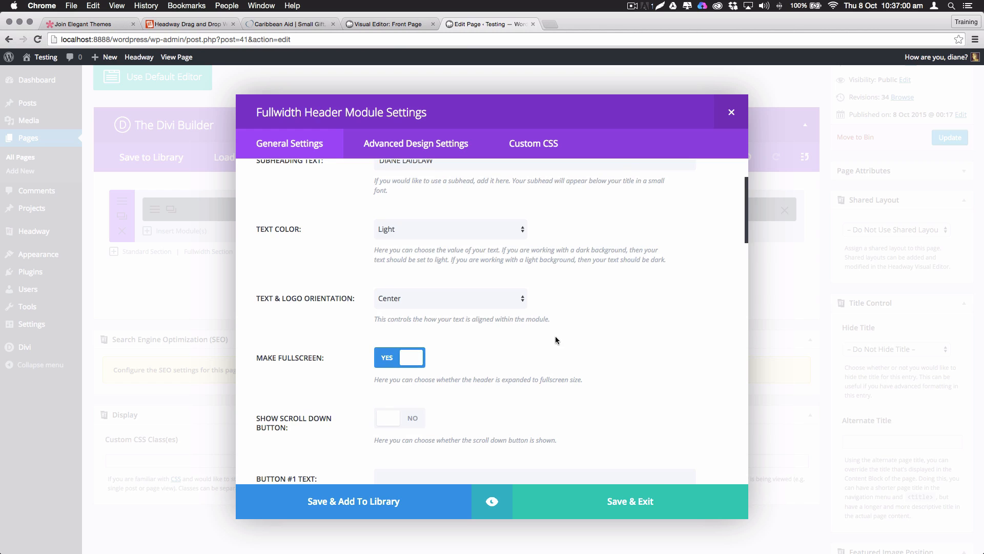
Show a triangle-down scroll icon and give Button #1 the text VIEW MY PORTFOLIO, URL #
scroll(557, 339, "down", 5)
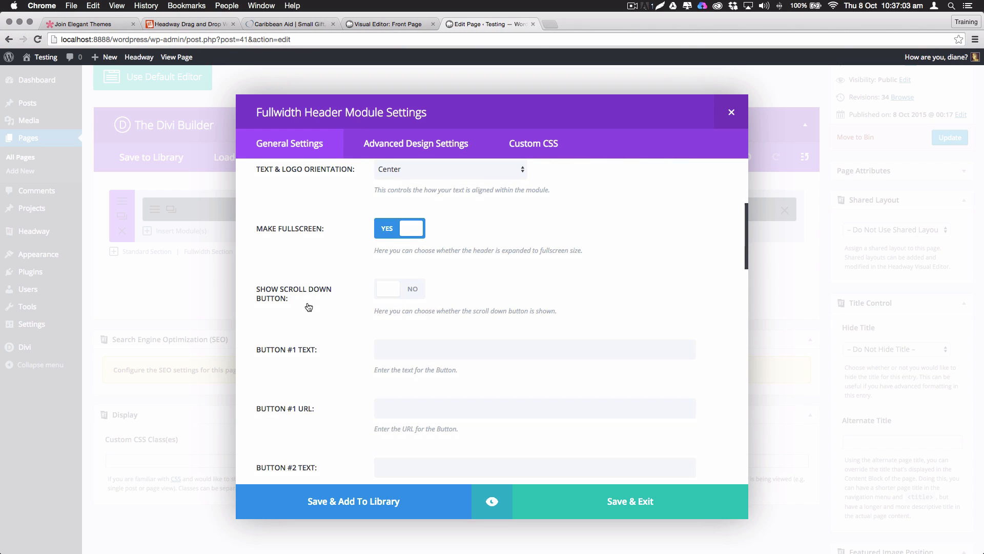
left_click(386, 290)
left_click(476, 349)
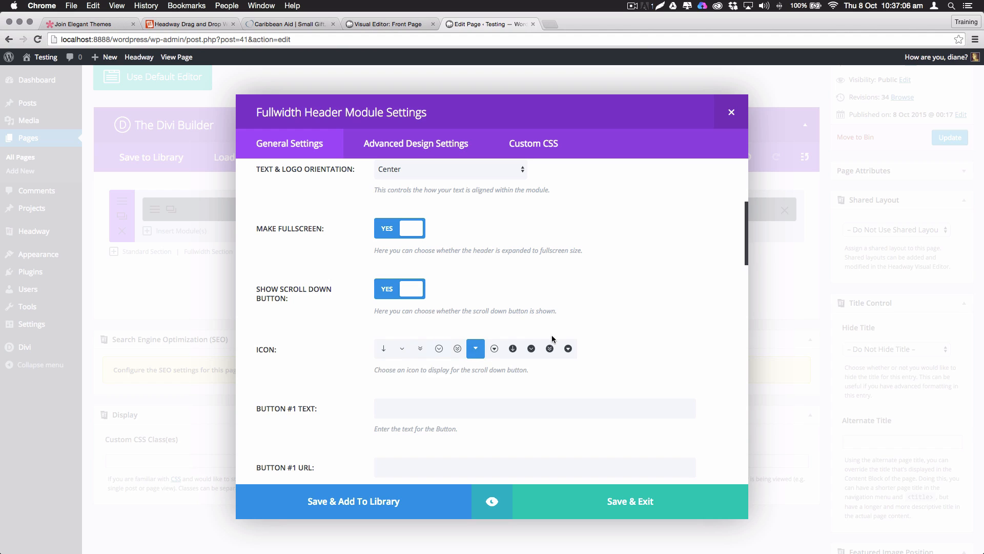
scroll(555, 306, "down", 3)
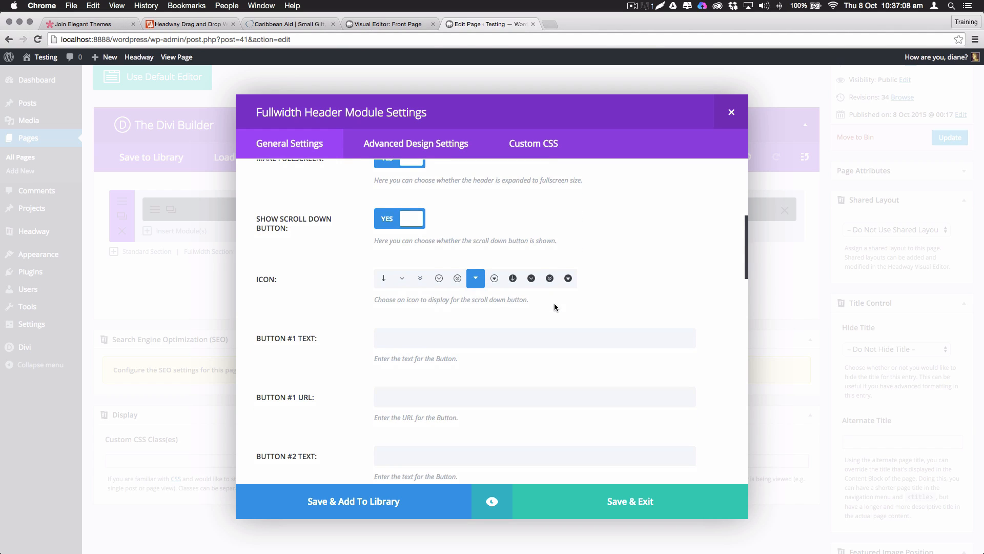
left_click(408, 338)
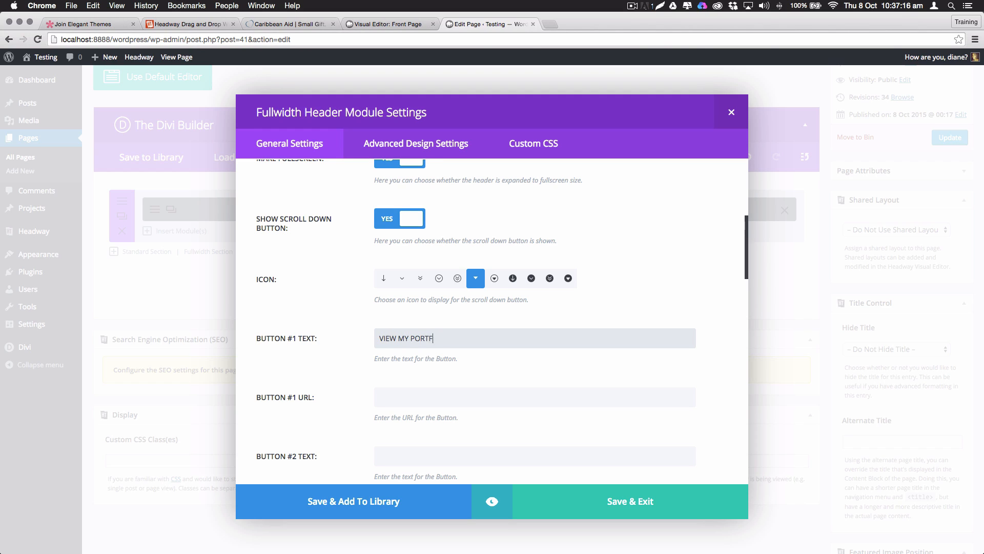
key("Tab")
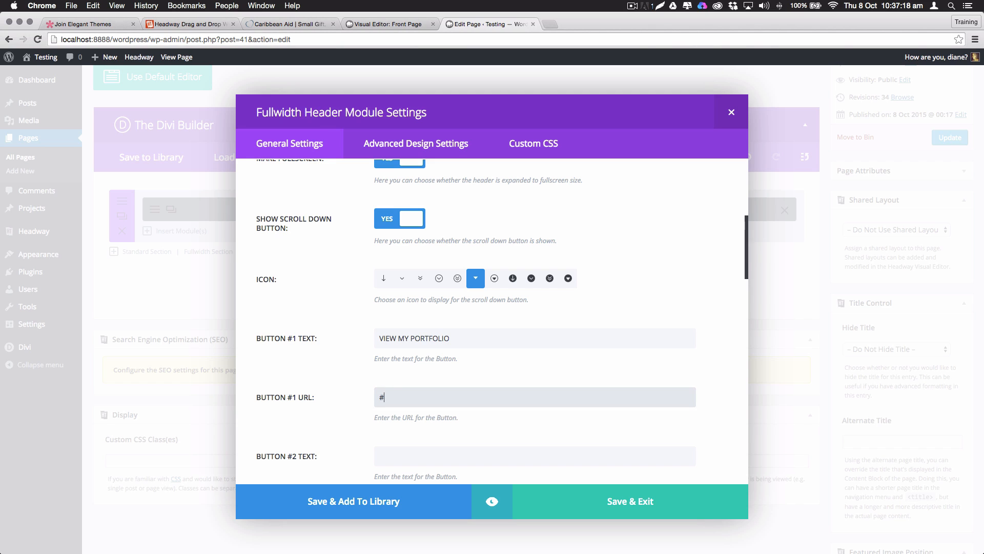
scroll(456, 288, "down", 10)
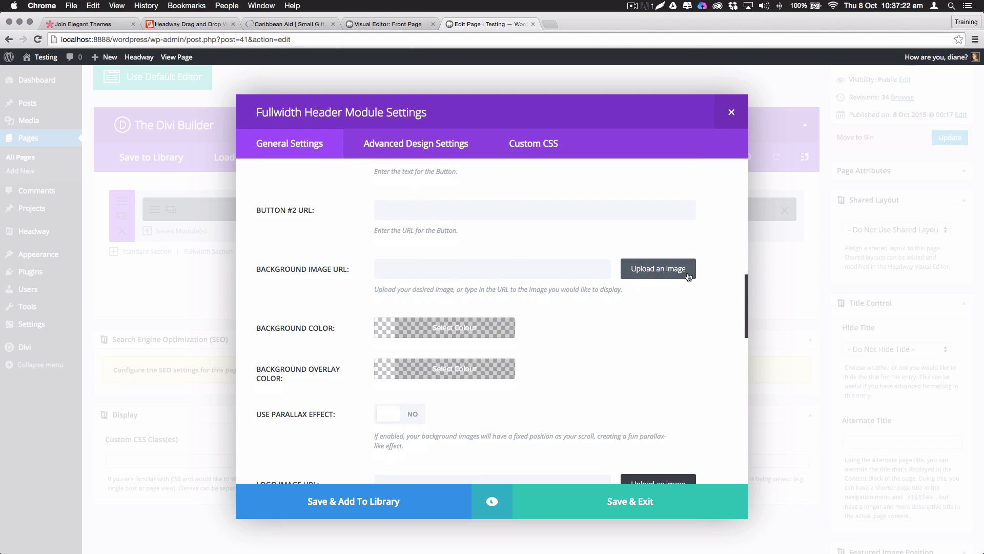
left_click(652, 270)
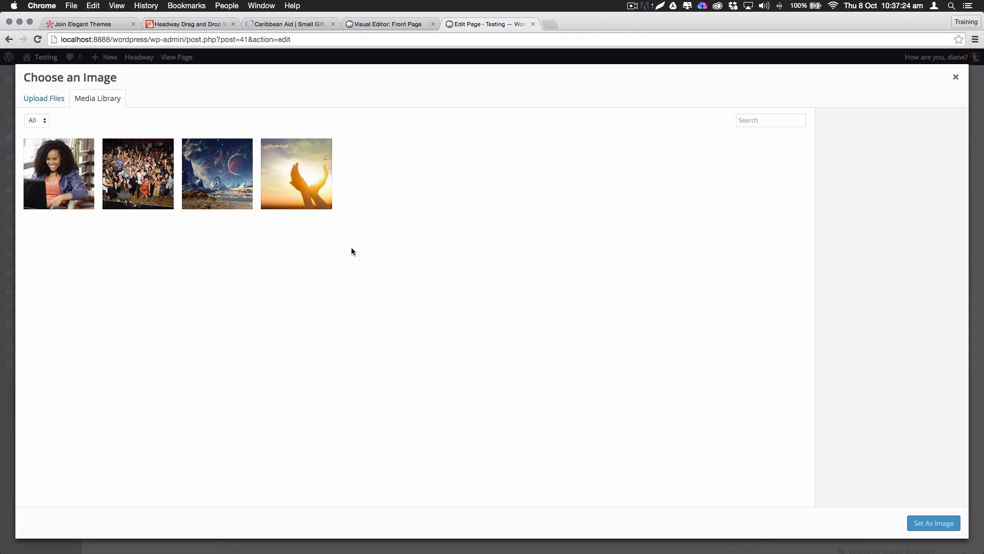
left_click(217, 174)
left_click(934, 523)
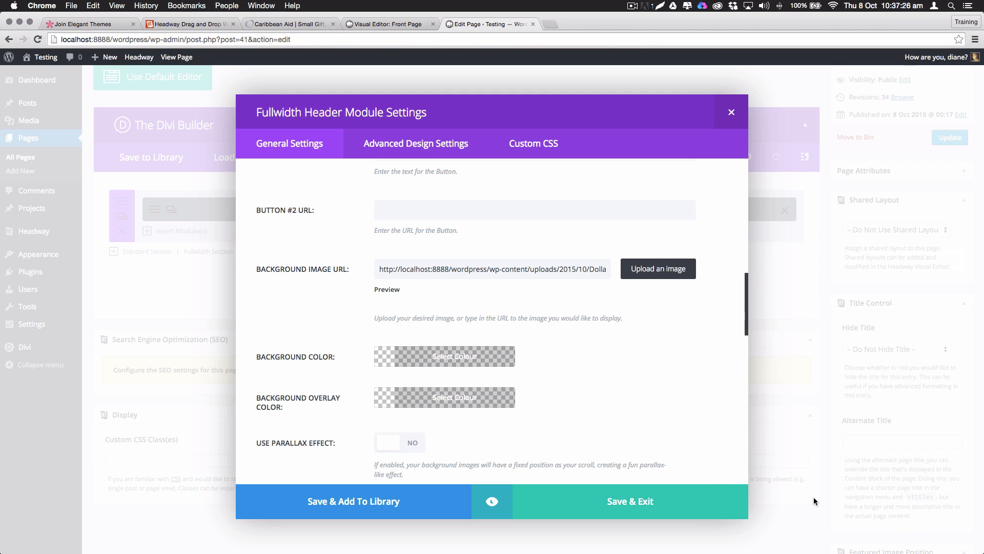
scroll(371, 356, "down", 2)
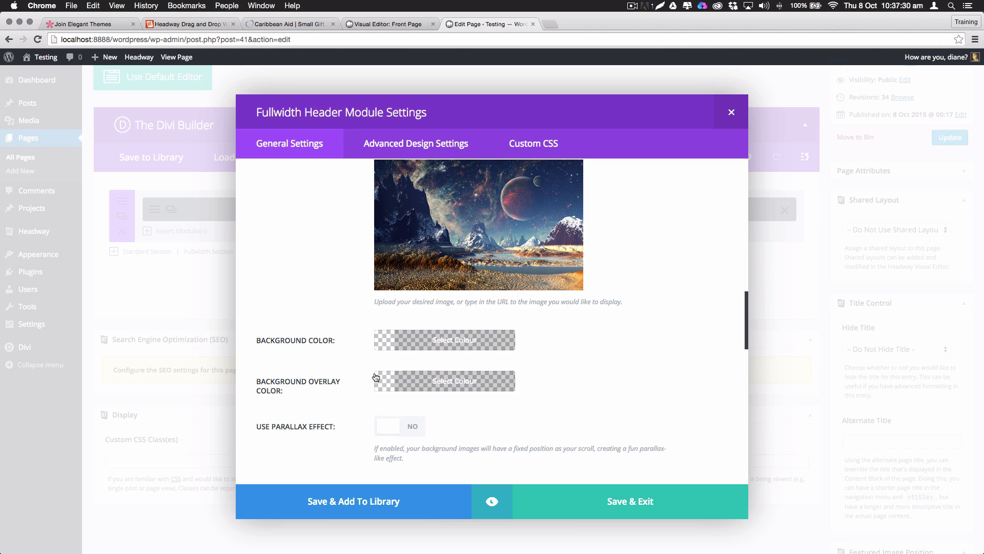
scroll(437, 227, "up", 3)
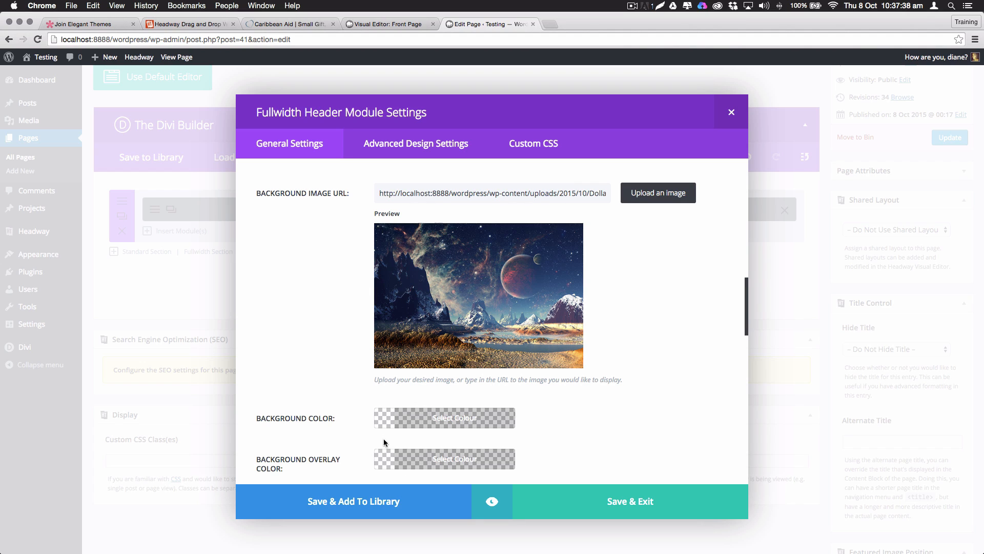
left_click(384, 464)
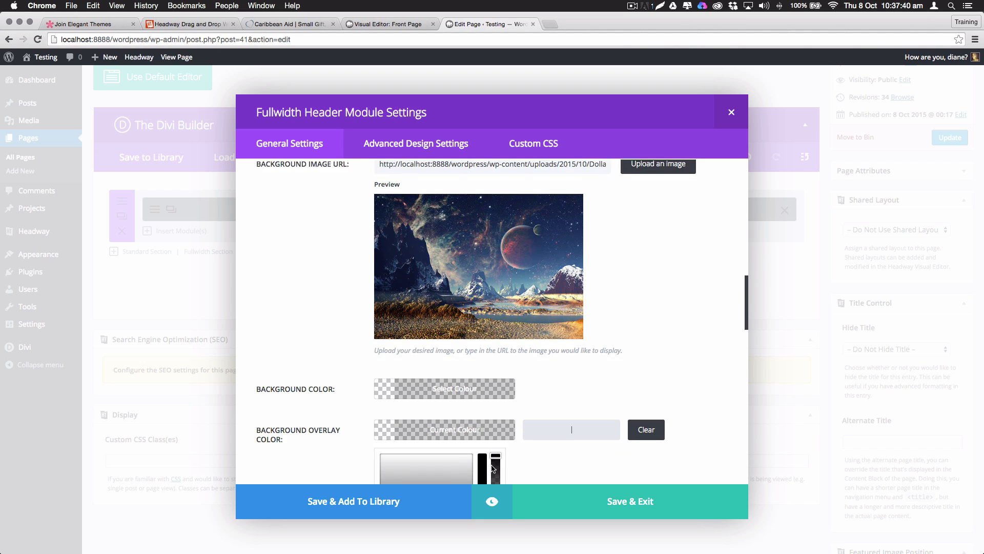
scroll(478, 405, "down", 3)
scroll(479, 405, "down", 2)
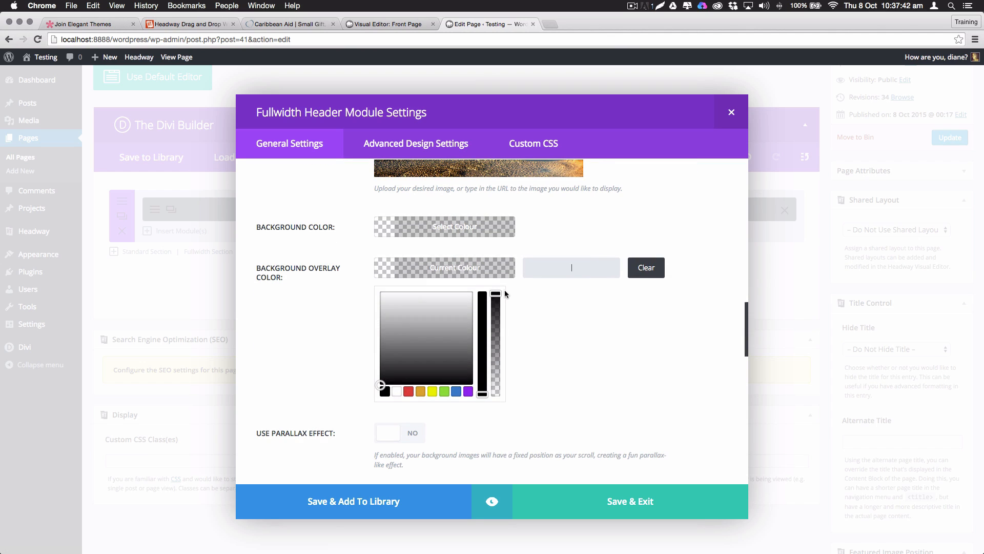
left_click_drag(496, 294, 499, 331)
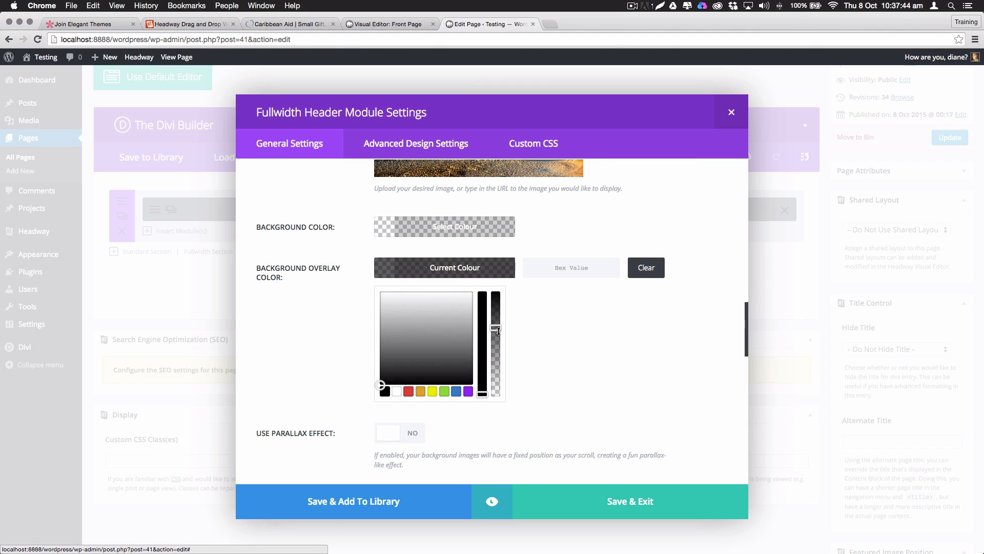
scroll(604, 343, "down", 3)
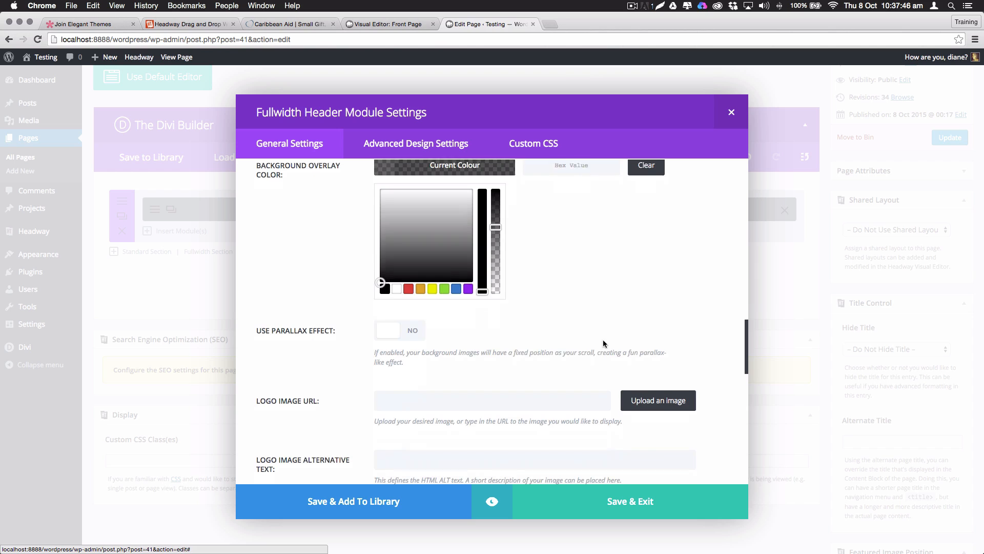
left_click(386, 330)
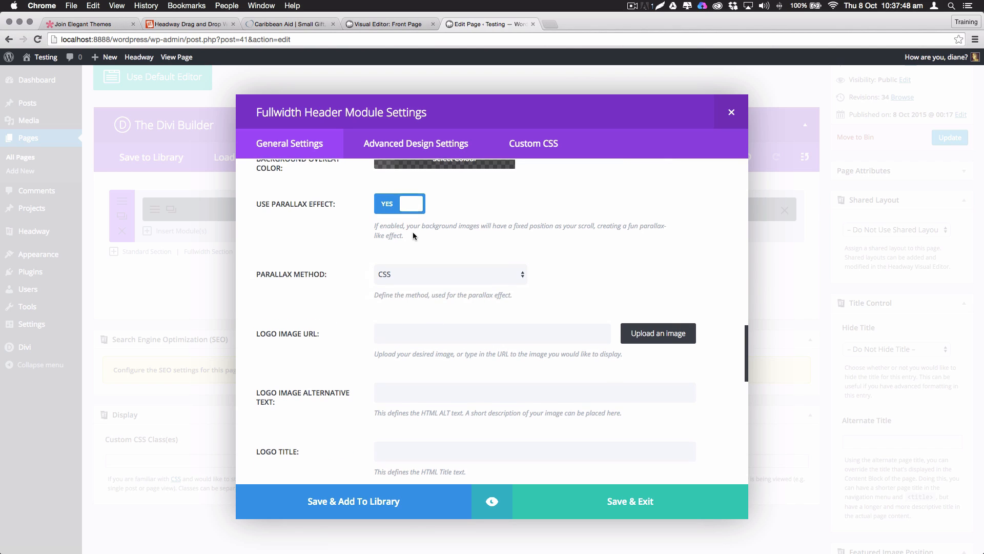
left_click(426, 271)
left_click(451, 282)
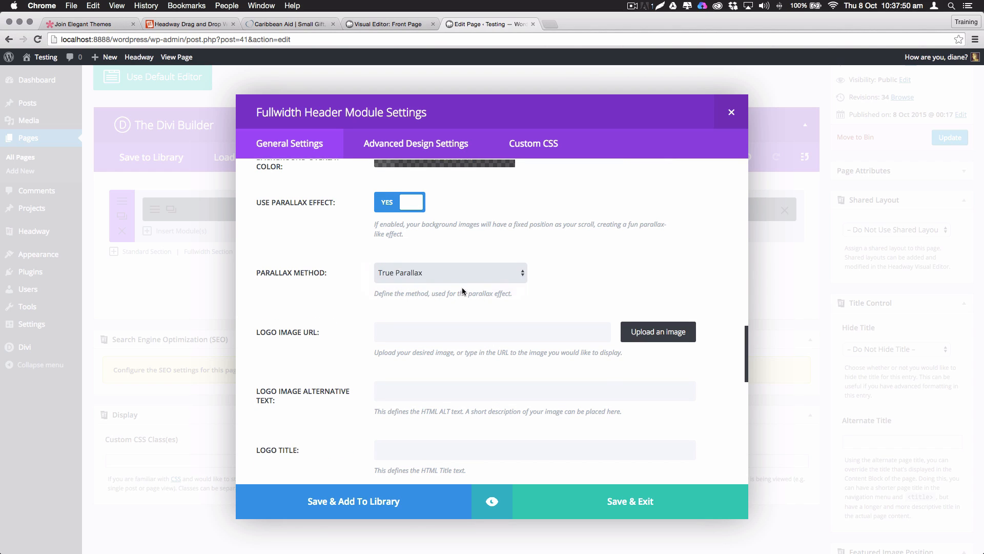
left_click(413, 271)
left_click(436, 263)
left_click(431, 276)
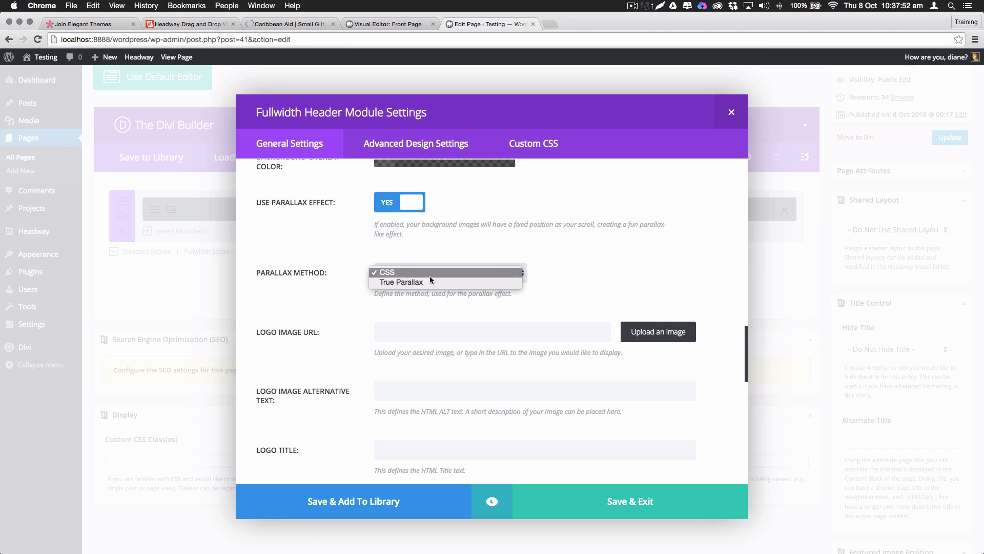
left_click(423, 283)
left_click(405, 202)
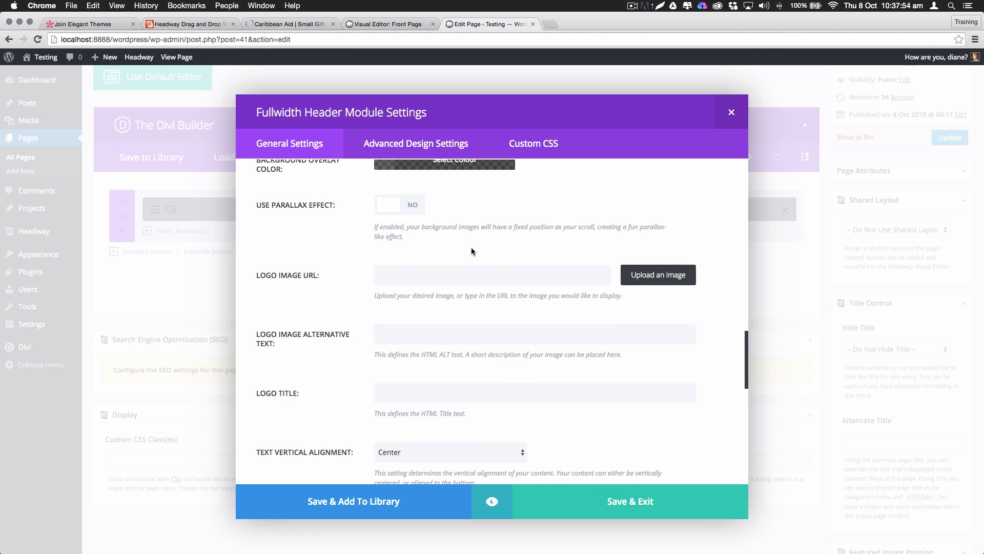
scroll(677, 431, "down", 10)
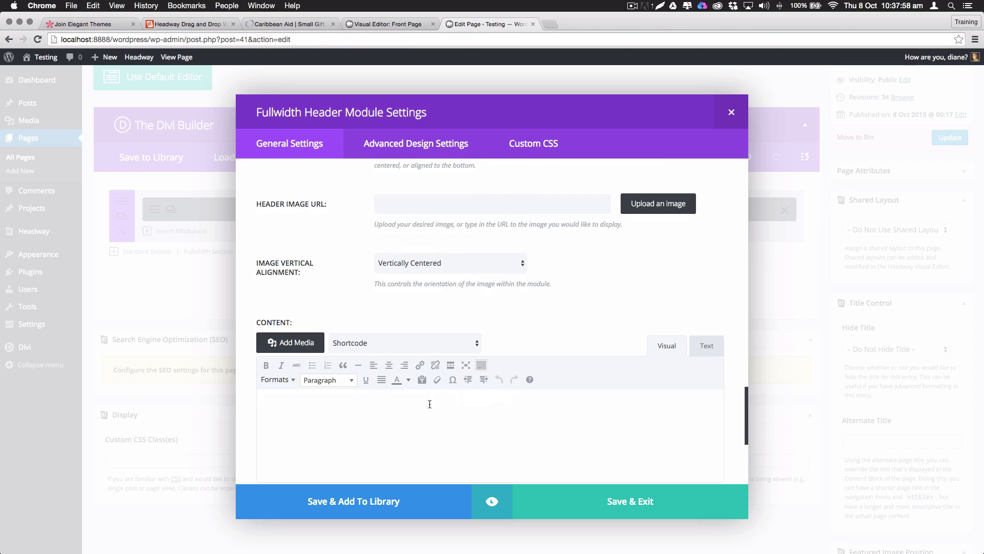
scroll(405, 328, "up", 5)
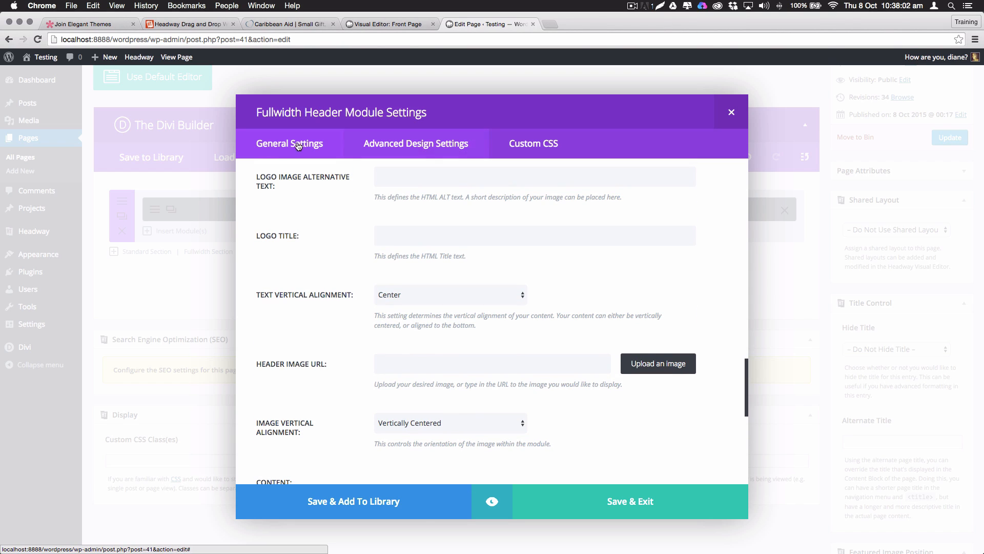
Review the header's Advanced Design and empty Custom CSS fields, then Save & Exit
left_click(423, 149)
scroll(284, 208, "up", 8)
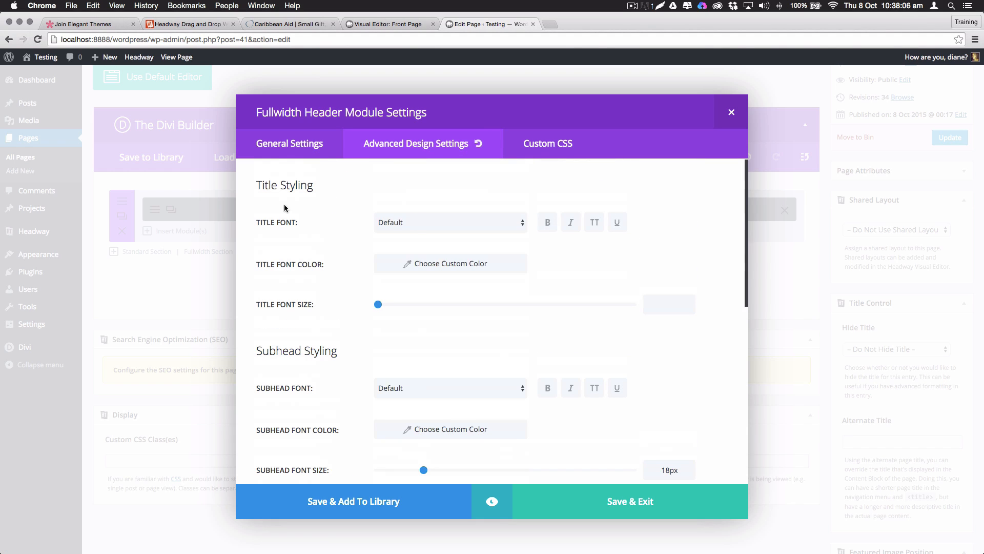
scroll(408, 322, "down", 8)
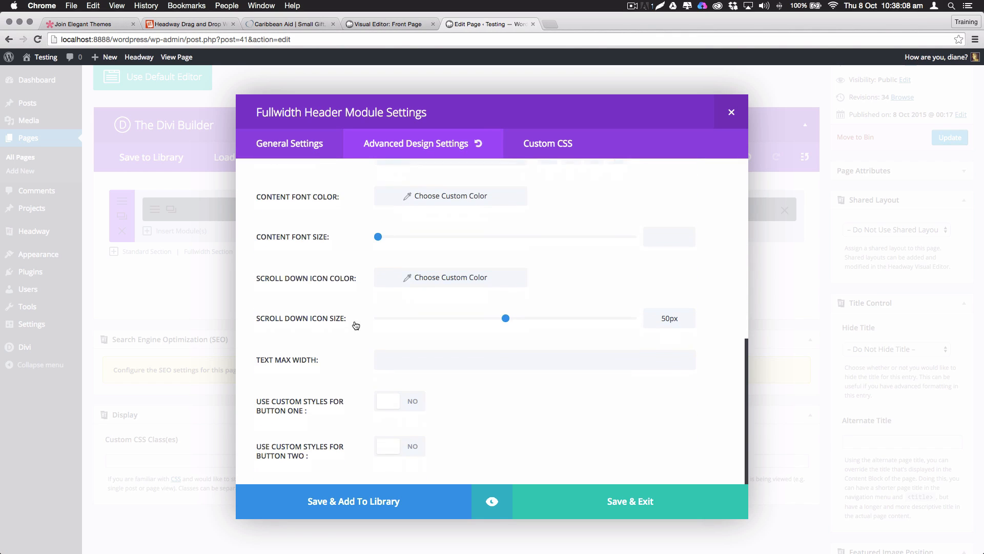
left_click(554, 148)
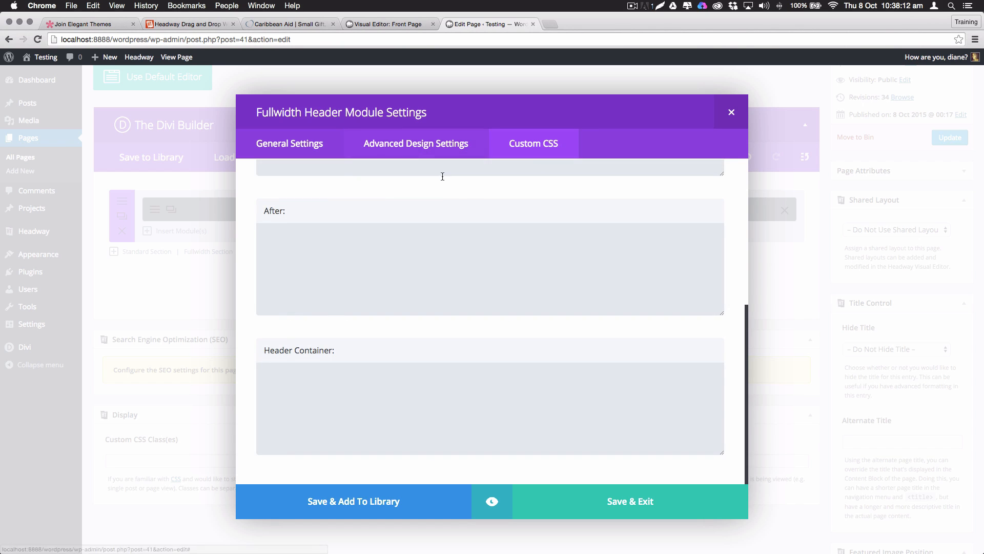
scroll(444, 171, "up", 5)
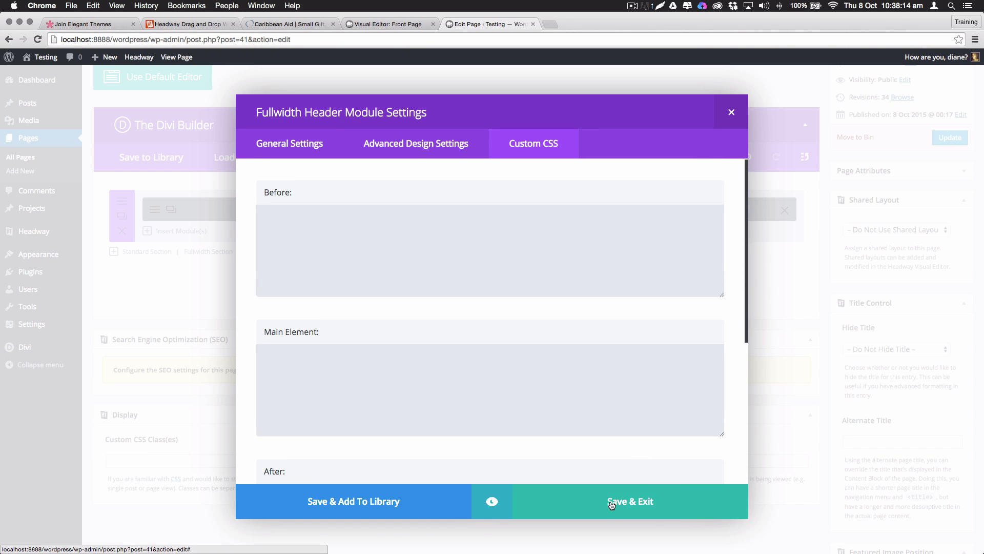
left_click(611, 505)
Update the Home page, check the live header's VIEW MY PORTFOLIO button, then return to editing
left_click(950, 138)
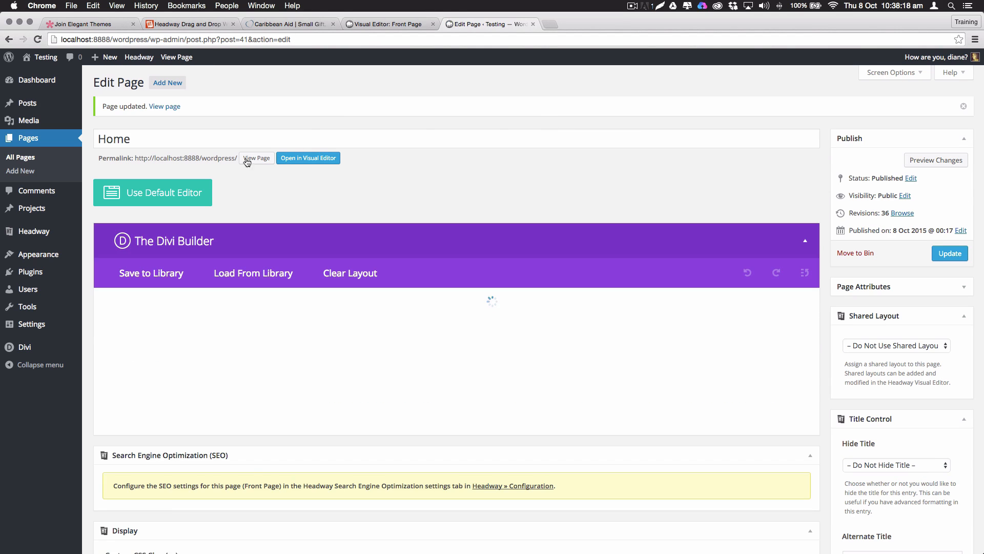
left_click(247, 162)
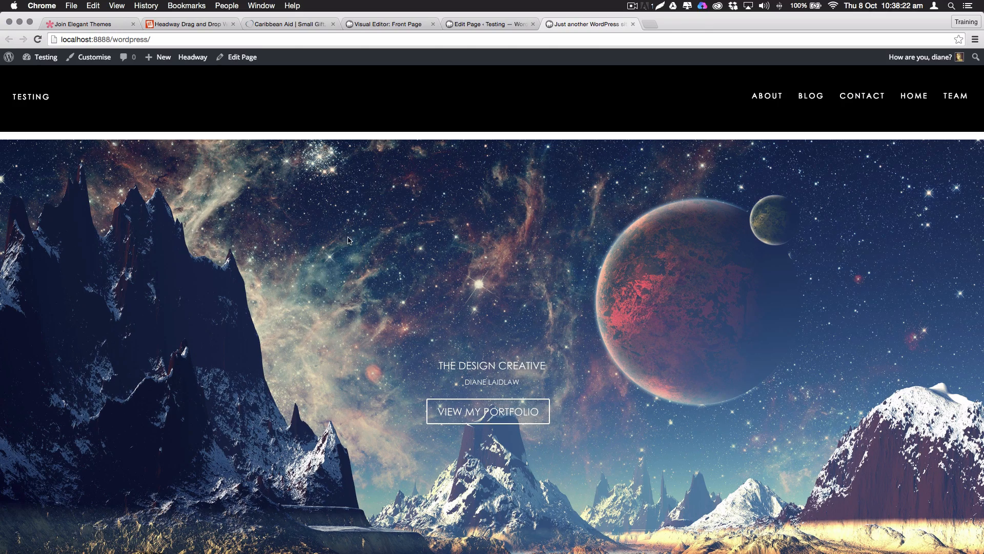
scroll(303, 321, "down", 5)
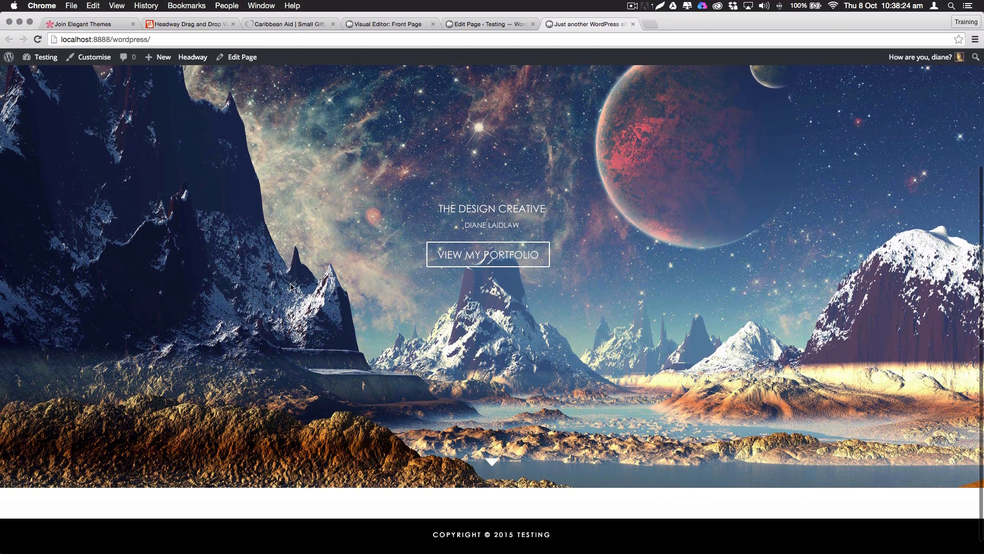
scroll(291, 286, "up", 2)
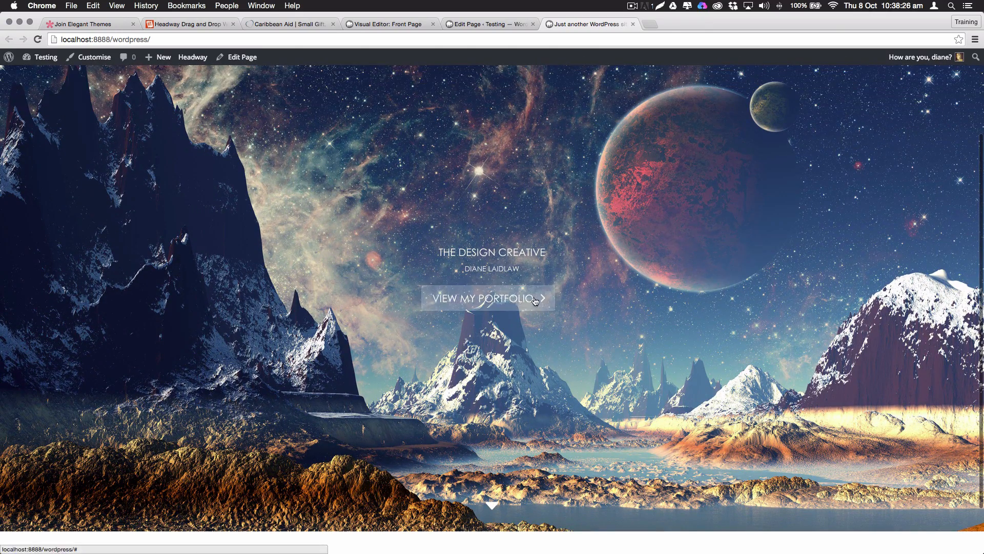
left_click(487, 302)
scroll(487, 302, "down", 5)
scroll(486, 302, "up", 3)
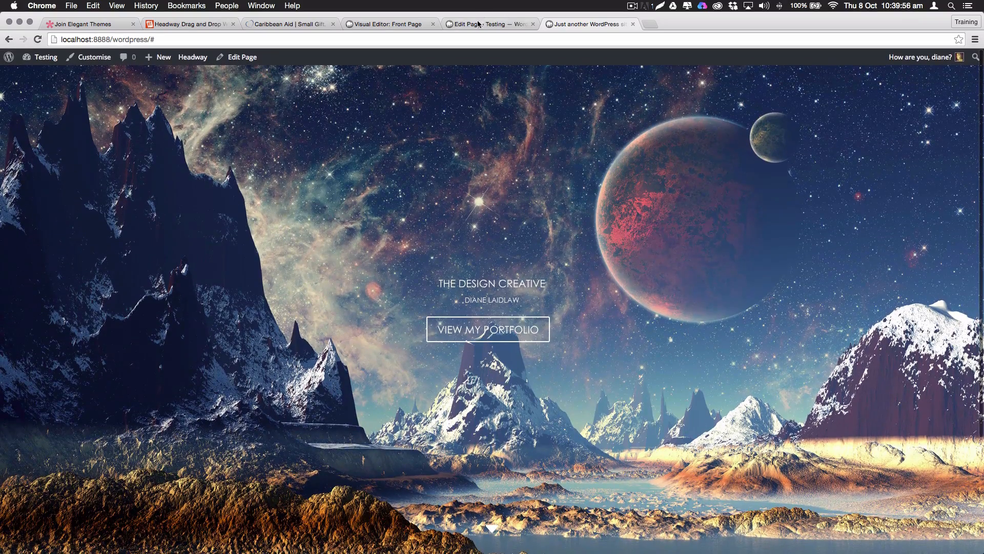
left_click(478, 24)
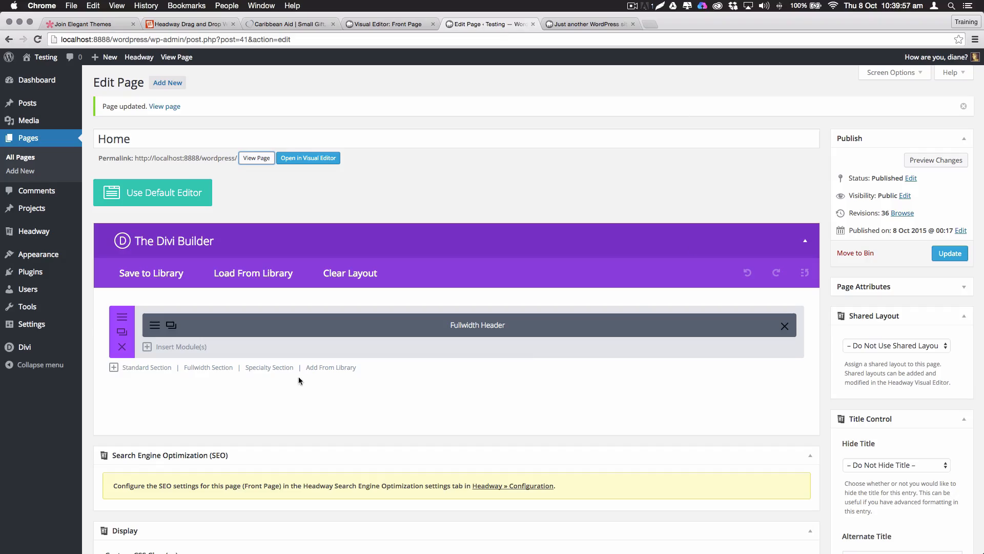
Add a standard section with a 1/2+1/2 row and an Image module in the left column
left_click(142, 368)
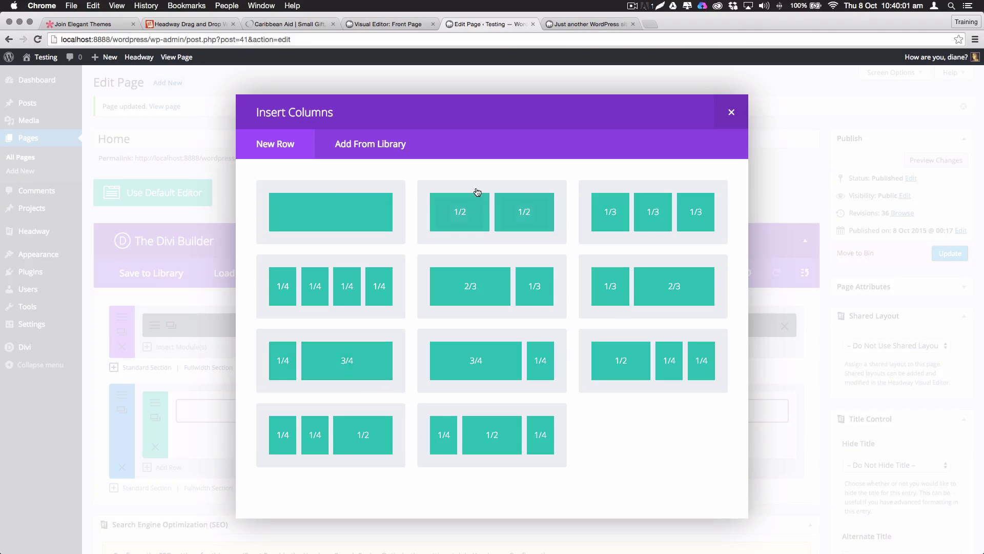
left_click(501, 219)
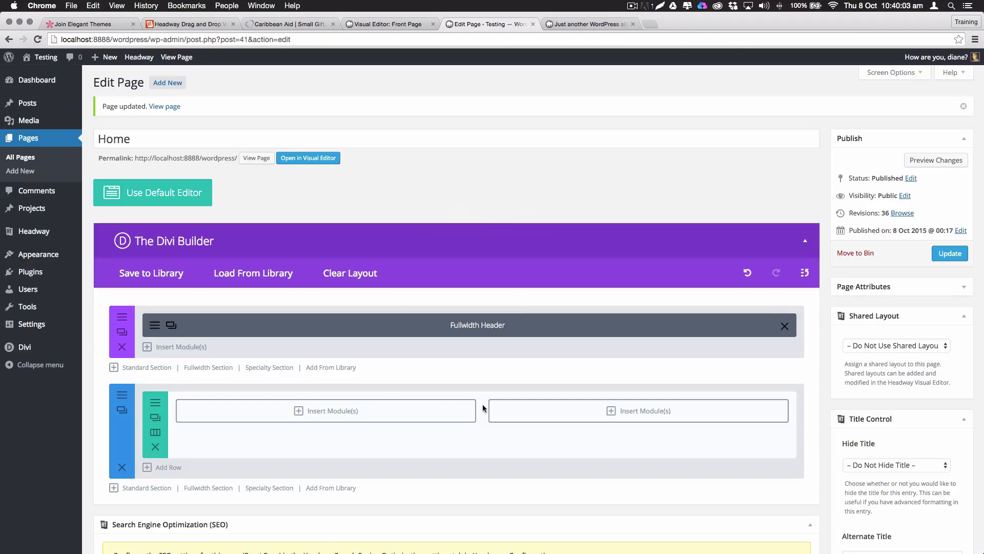
left_click(331, 412)
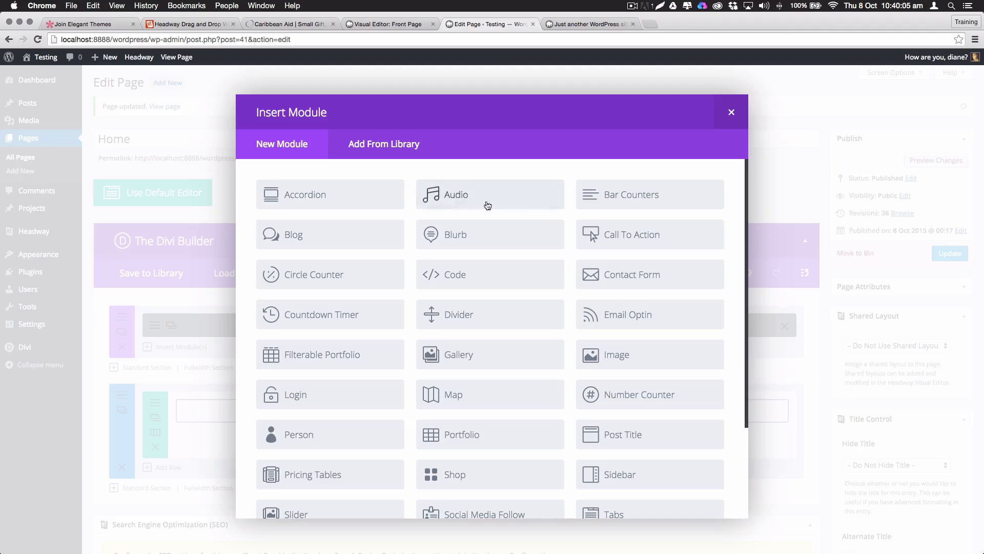
scroll(398, 287, "down", 3)
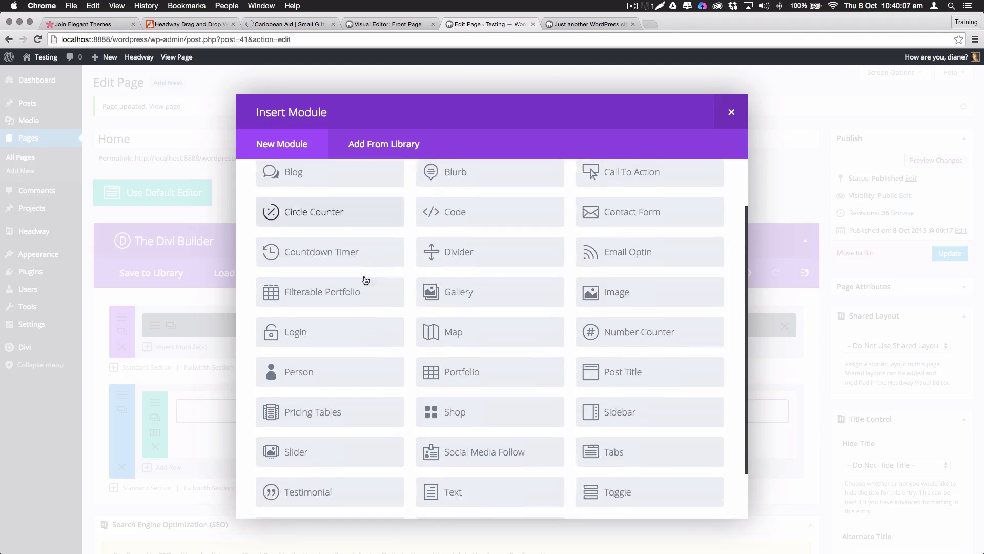
scroll(376, 292, "up", 2)
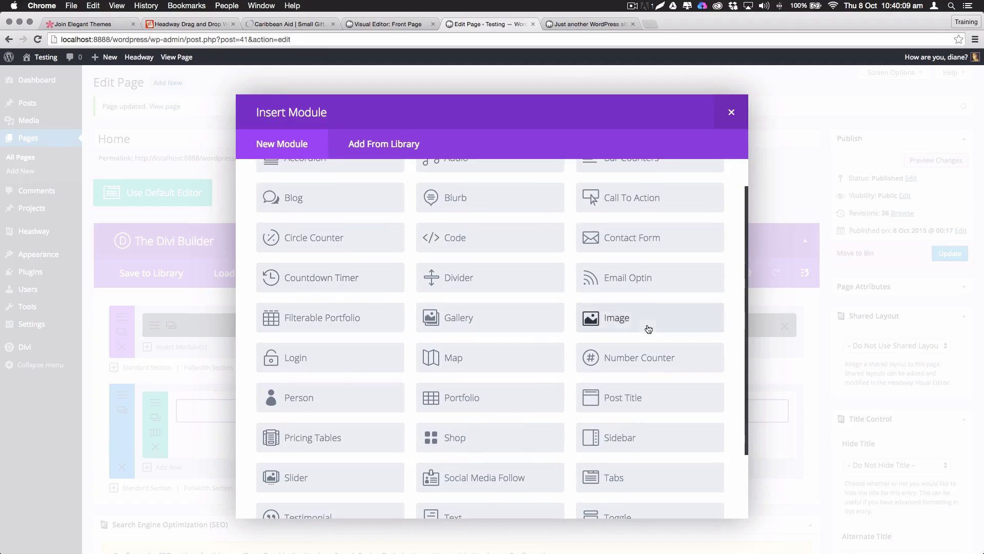
left_click(607, 316)
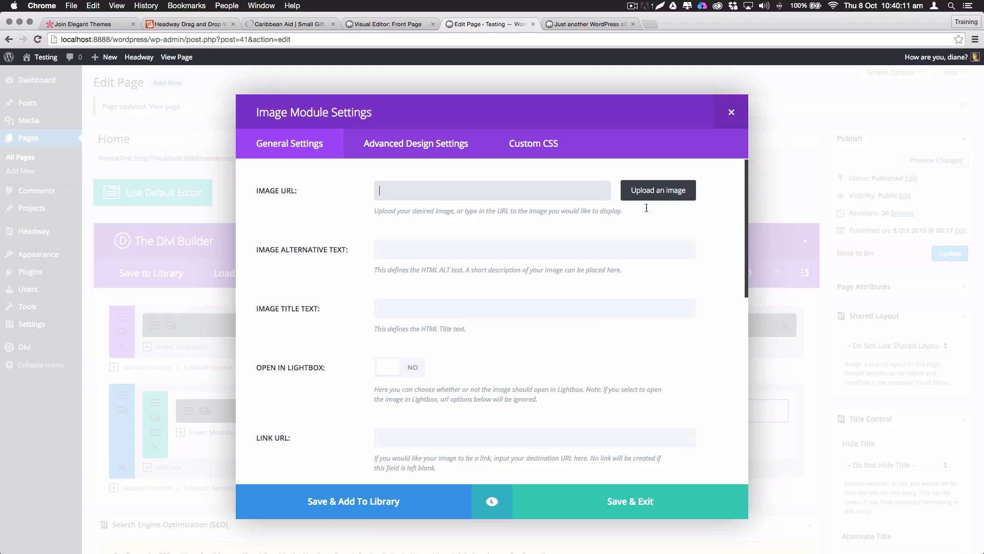
Use the woman-at-laptop photo, enable Lightbox, centre it, save the module and update the page
left_click(639, 198)
left_click(55, 171)
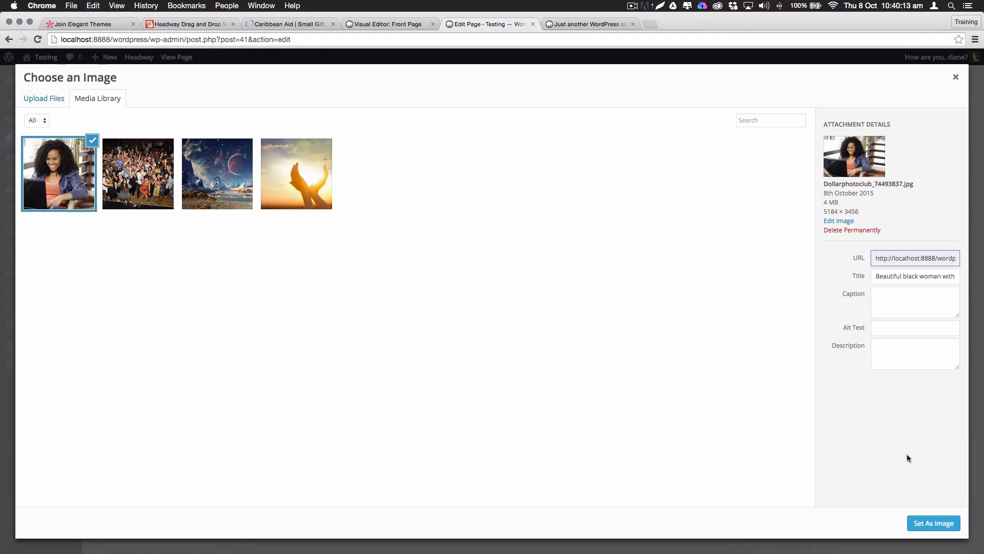
left_click(933, 523)
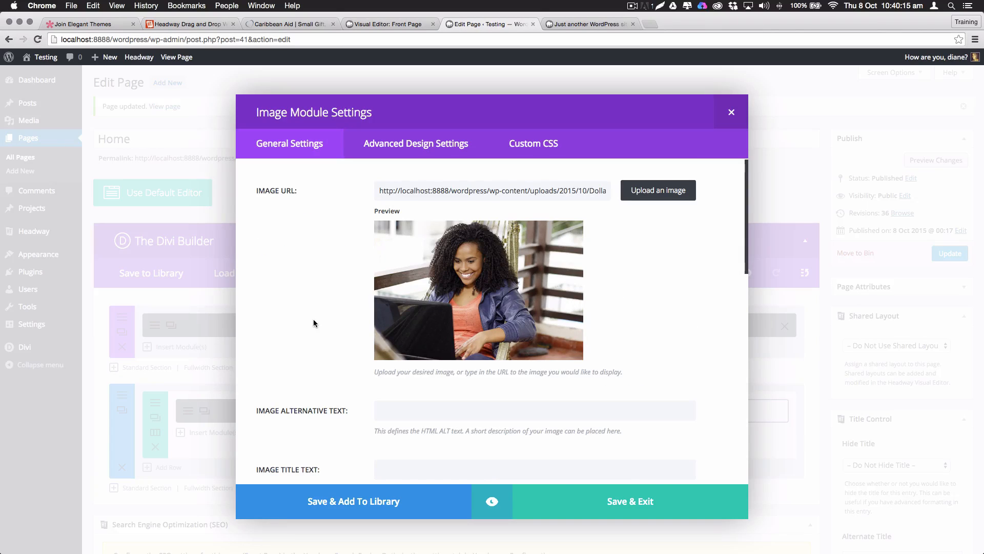
scroll(314, 323, "down", 10)
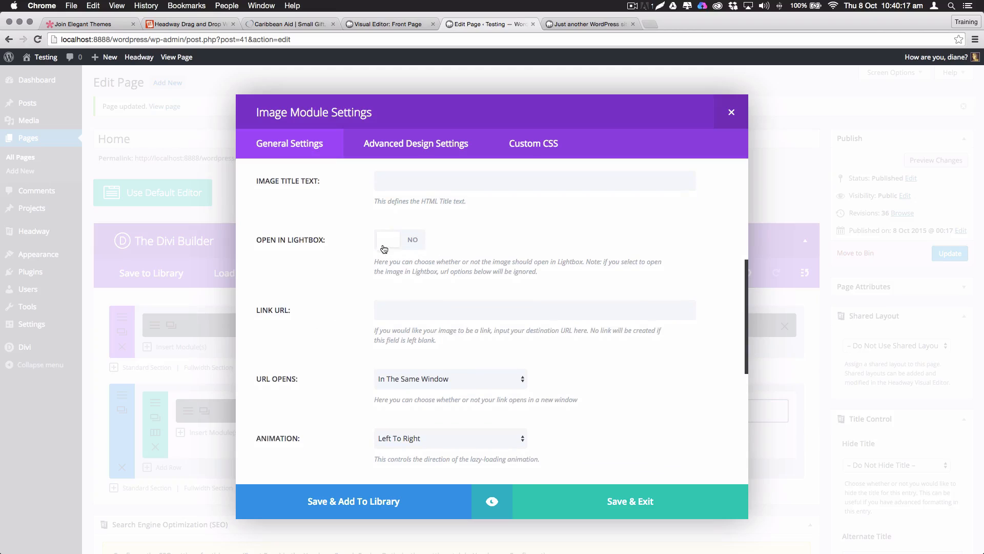
left_click(384, 247)
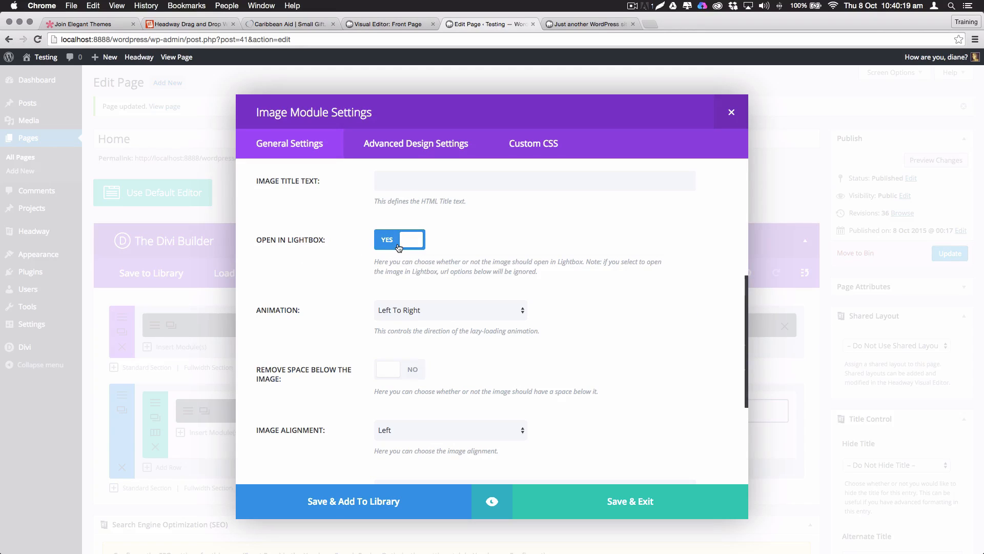
left_click(447, 436)
left_click(429, 444)
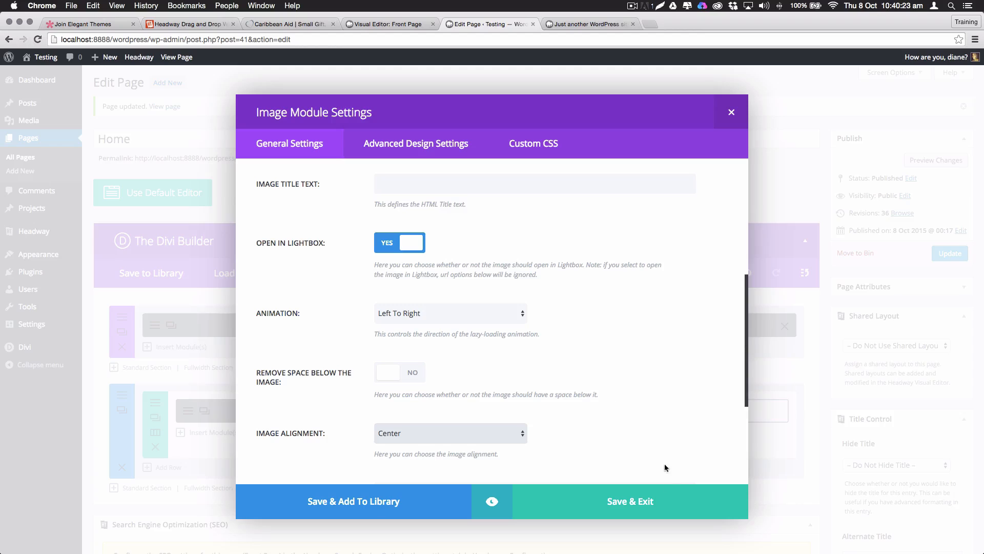
left_click(636, 507)
left_click(948, 256)
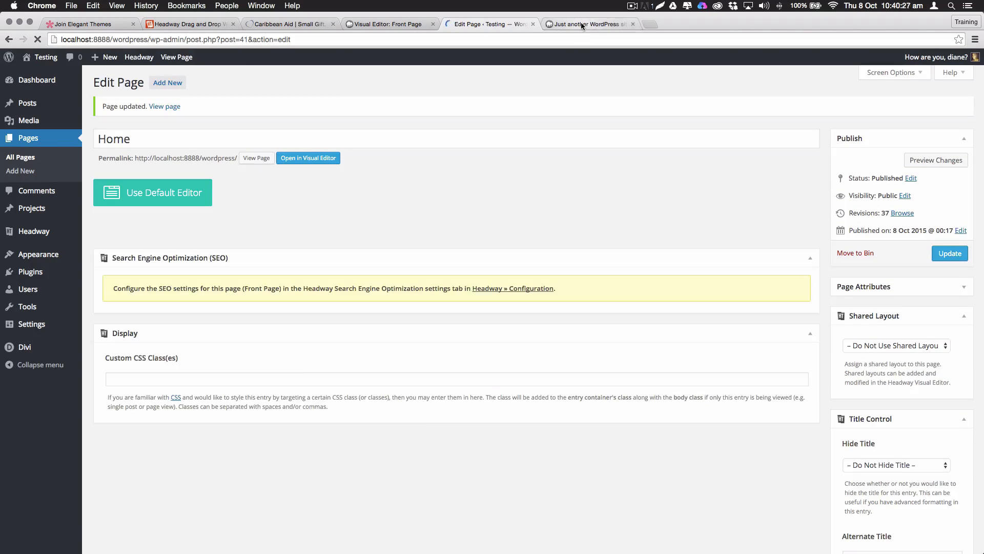
Reload the live home page and scroll down to the new photo row
left_click(583, 25)
key("super+r")
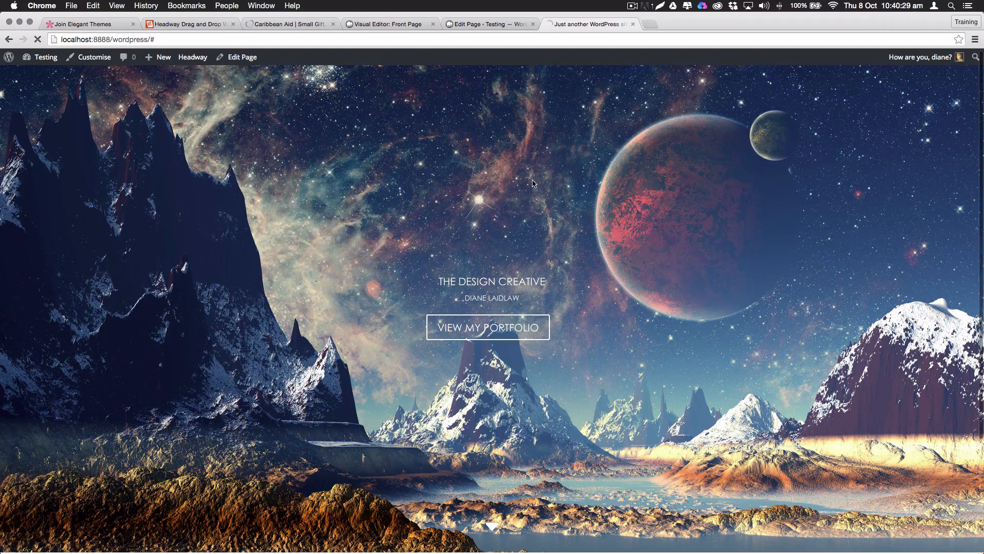
scroll(535, 177, "down", 3)
scroll(535, 177, "down", 6)
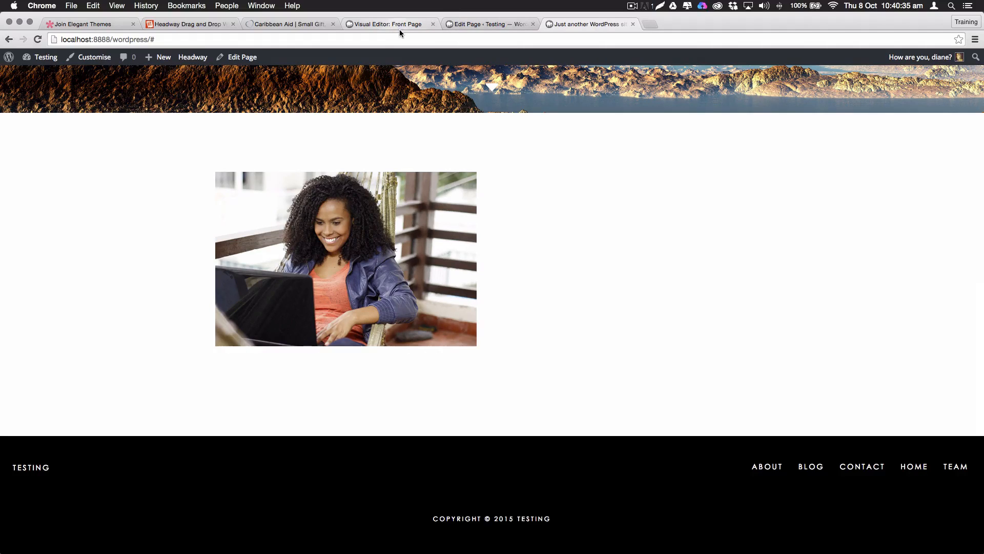
Add a Text module to the right column, paste in the prepared lines, and save it
left_click(474, 25)
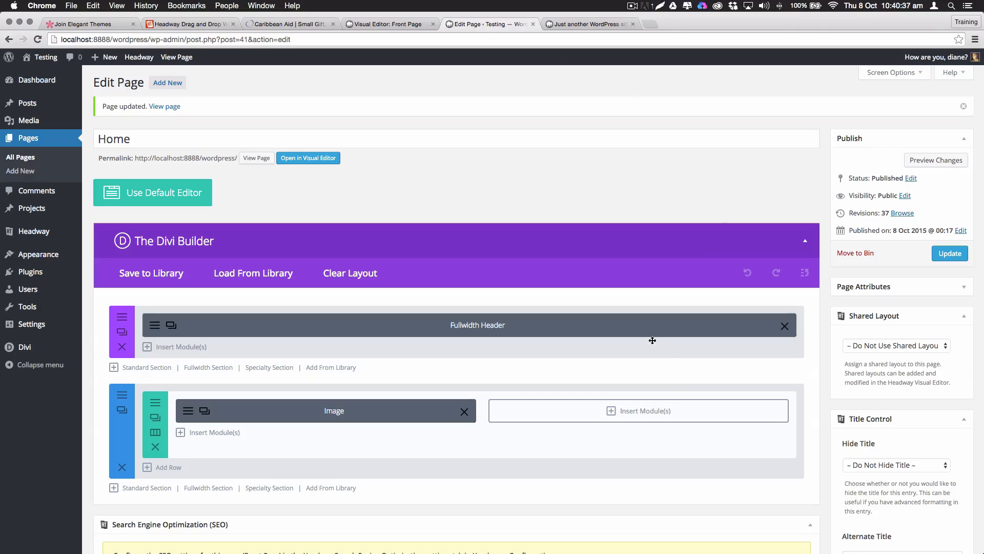
left_click(646, 411)
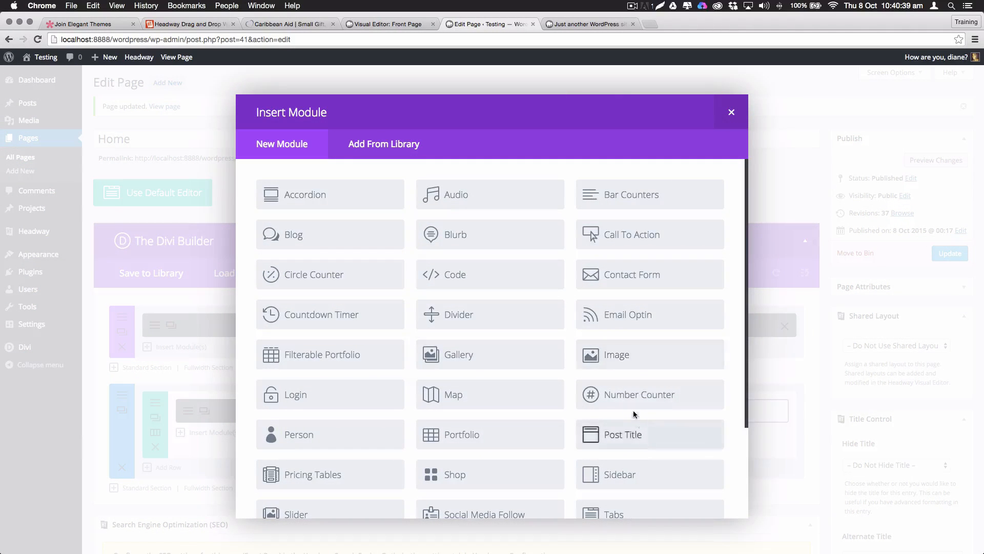
scroll(634, 410, "down", 3)
scroll(505, 259, "up", 3)
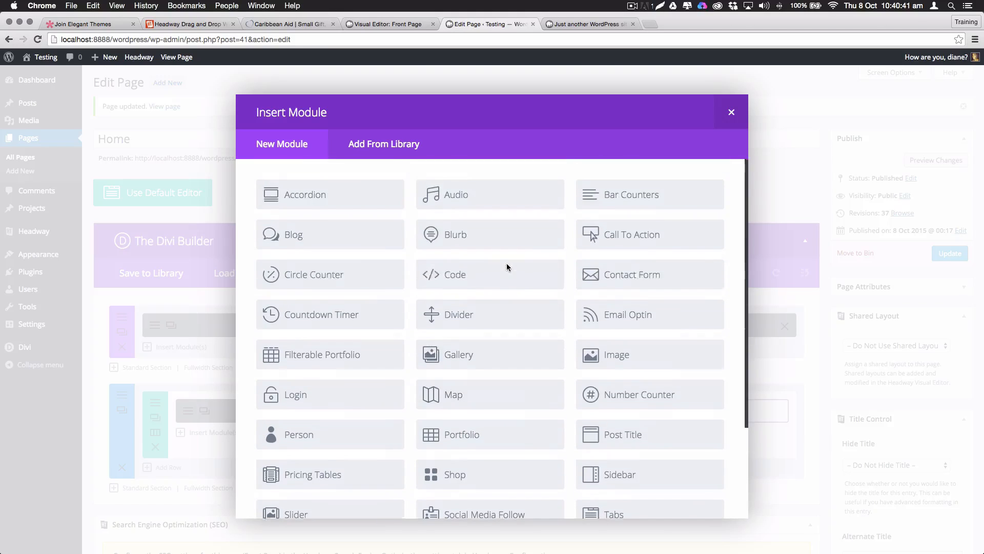
scroll(507, 268, "down", 1)
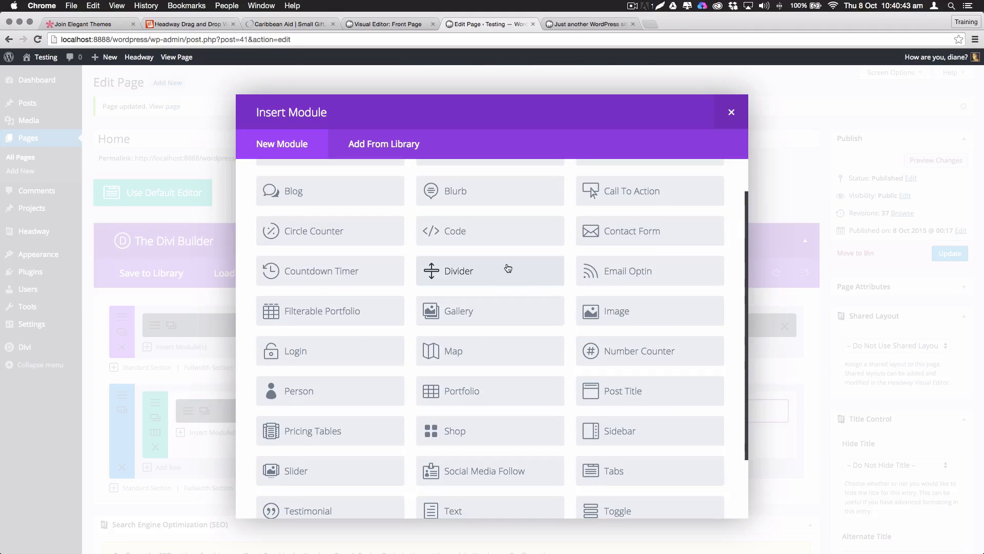
scroll(508, 268, "up", 1)
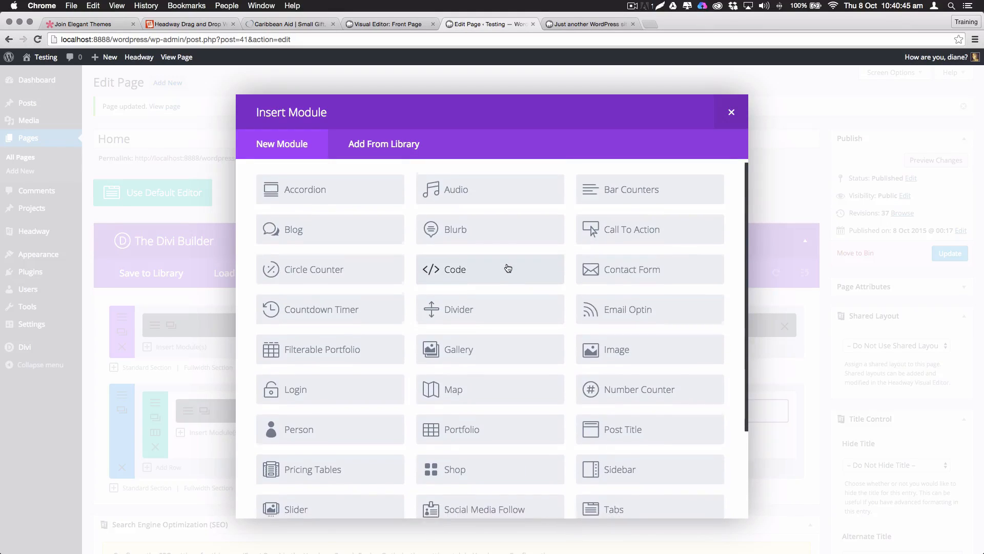
scroll(508, 268, "down", 2)
left_click(482, 465)
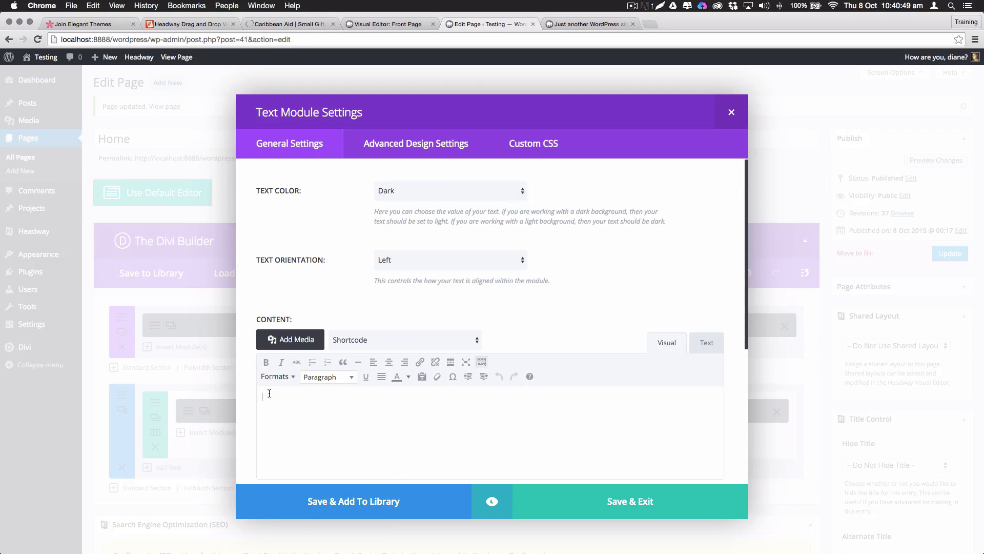
right_click(269, 395)
left_click(481, 411)
key("super+v")
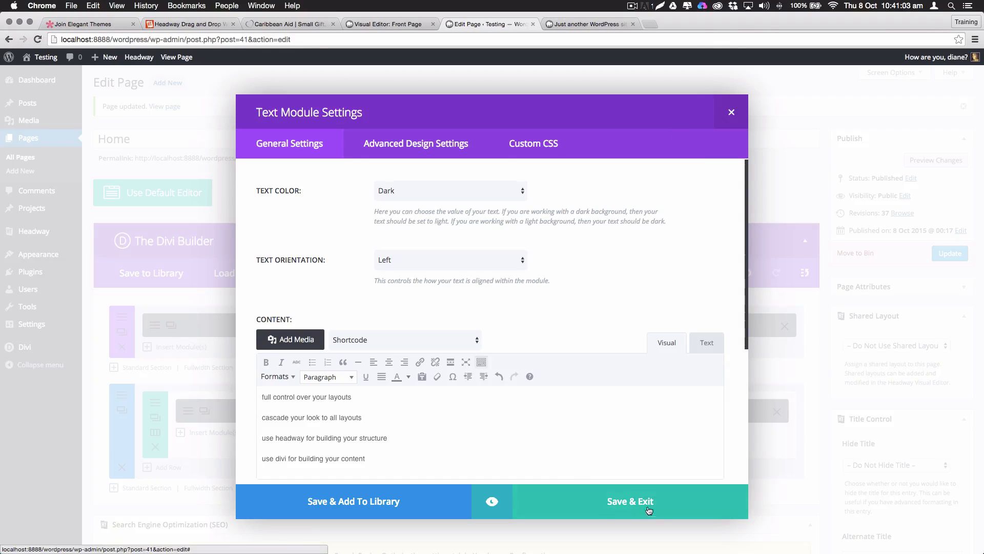
left_click(648, 509)
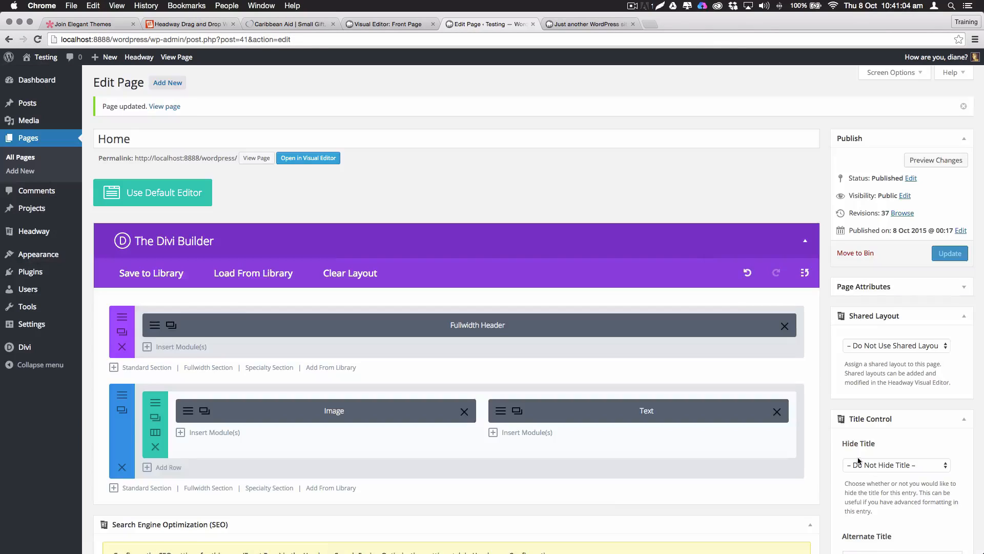
Update the Home page, reload the live site to see the text lines, then return
left_click(951, 253)
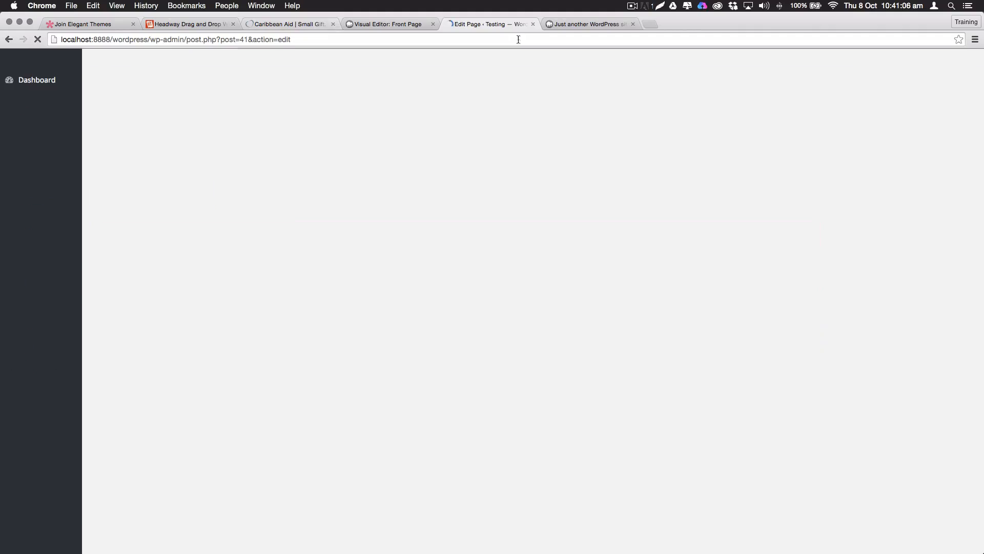
left_click(571, 24)
key("super+r")
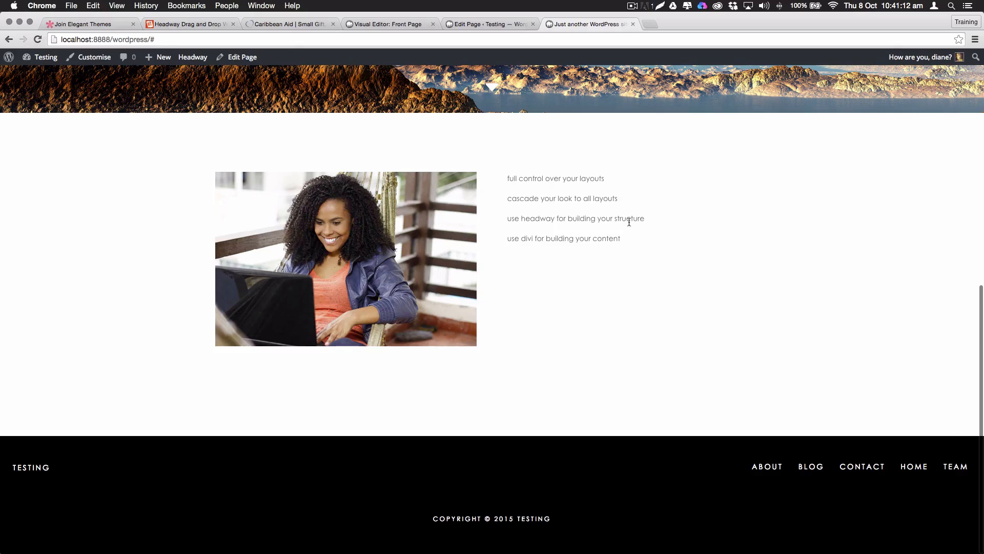
left_click(467, 24)
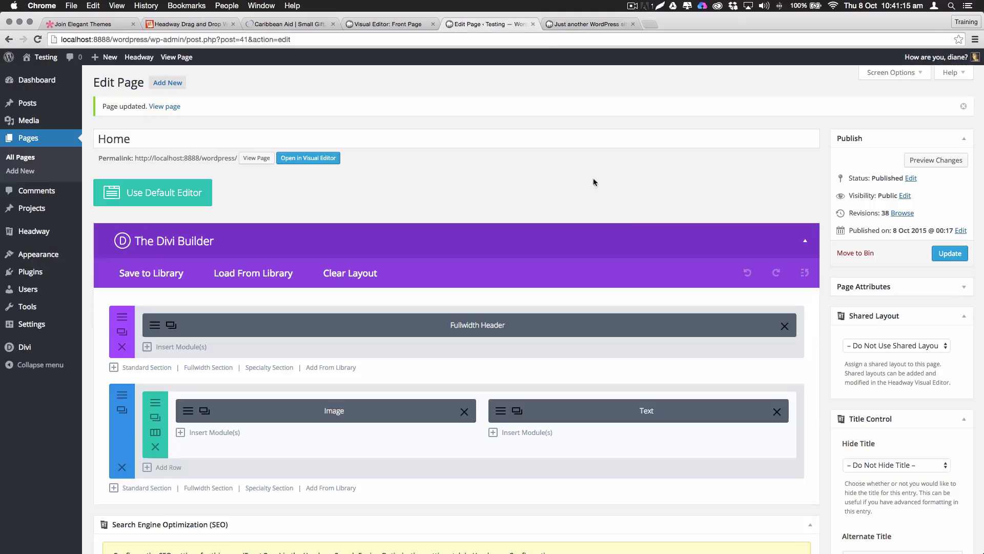
Add a Call To Action below the Text module with URL # and button text CHOOSE THIS BUTTON
left_click(531, 435)
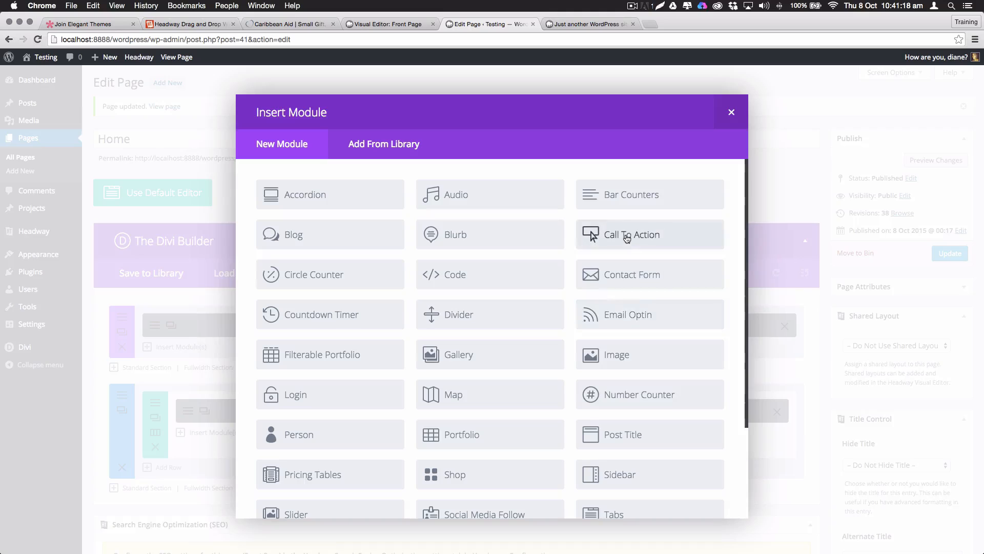
left_click(654, 247)
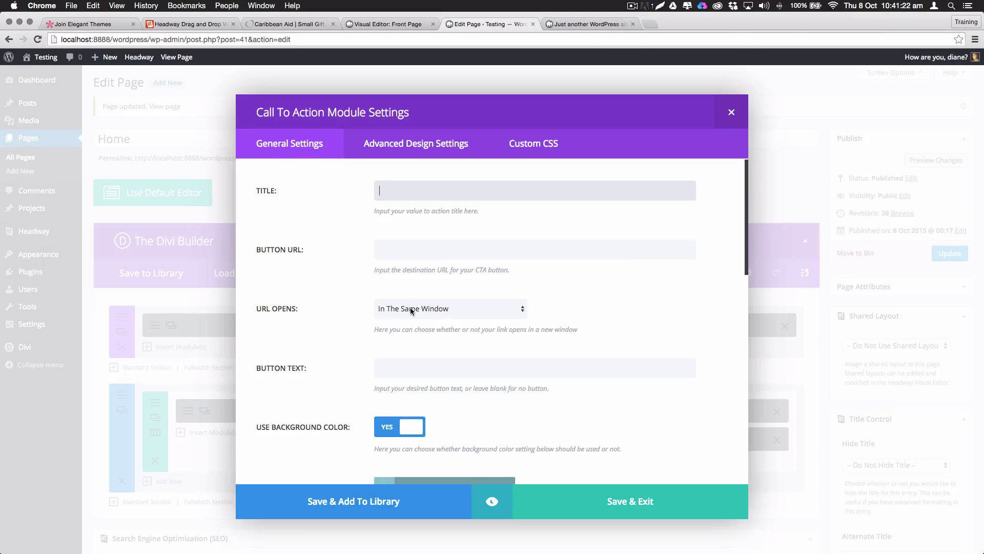
left_click(428, 245)
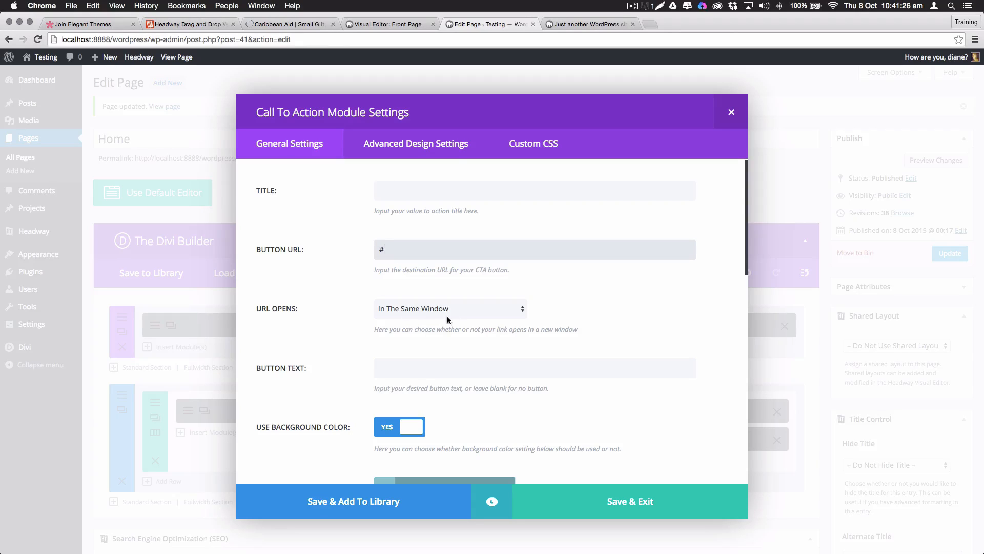
left_click(399, 370)
type("TH")
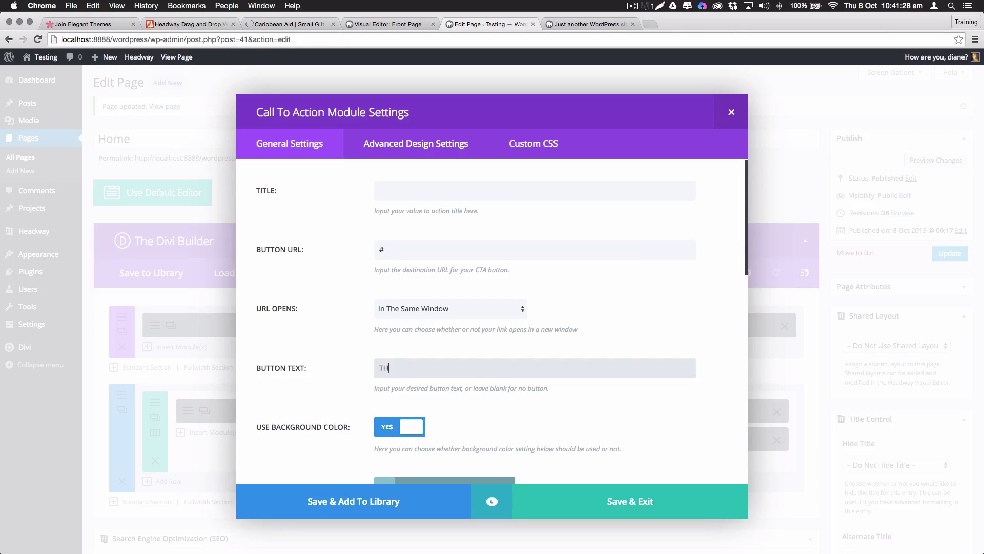
type("IS")
key("BackSpace")
type("CHOOSE")
Turn off the call to action's background colour, set Dark text, preview and save it
scroll(395, 170, "down", 10)
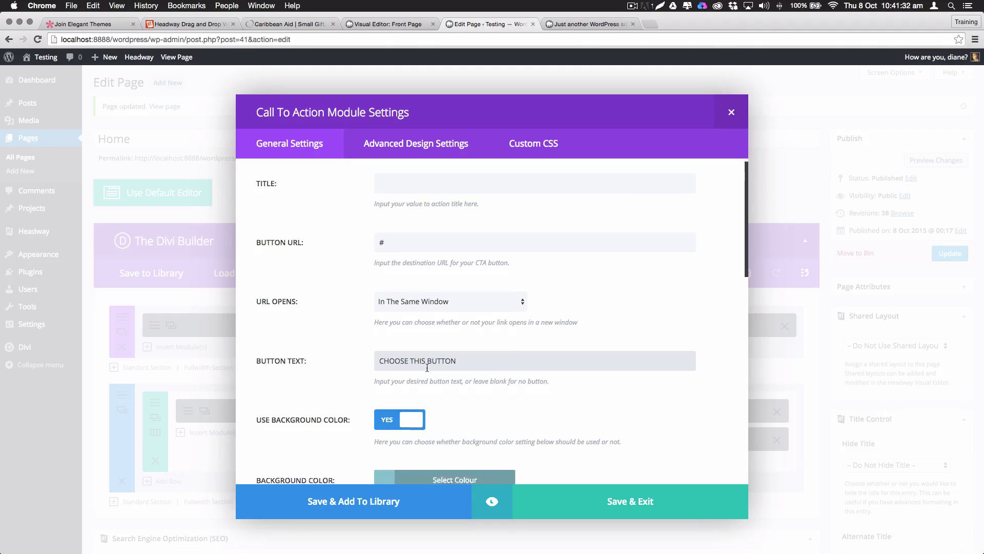
left_click(395, 171)
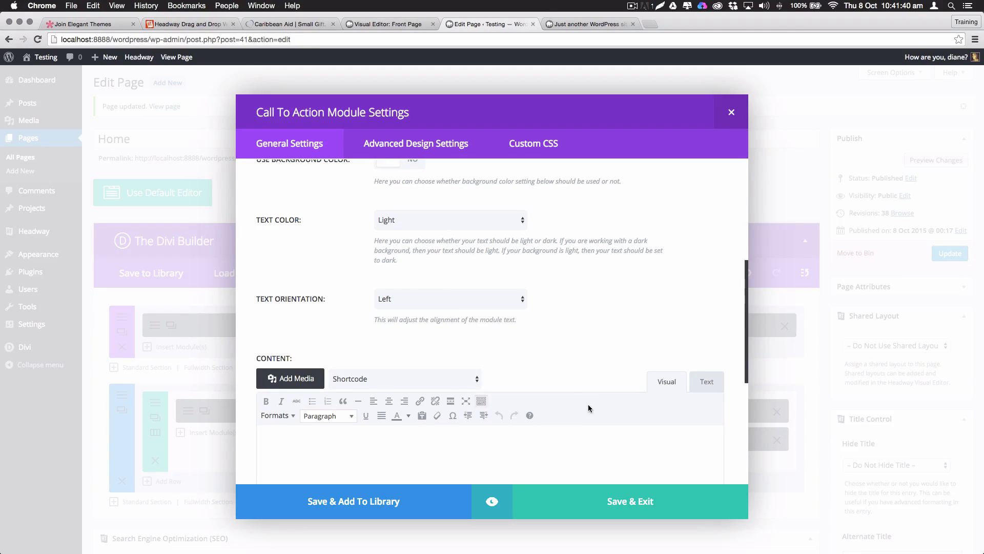
left_click(493, 501)
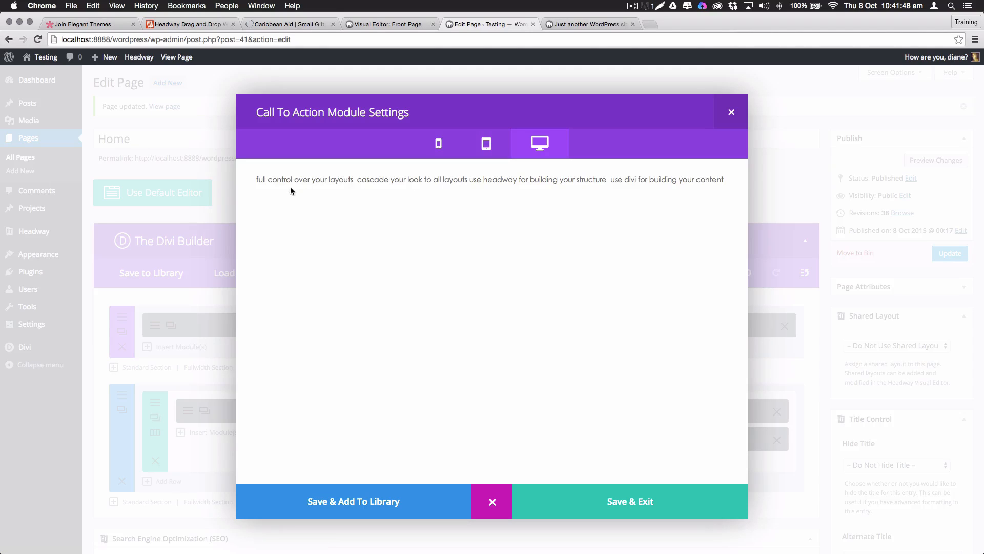
left_click(493, 501)
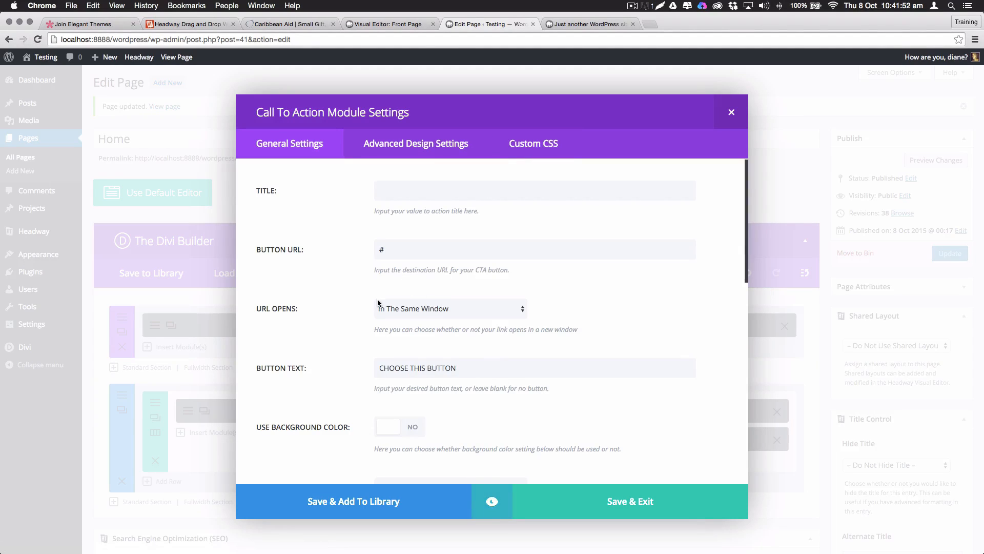
scroll(377, 301, "down", 5)
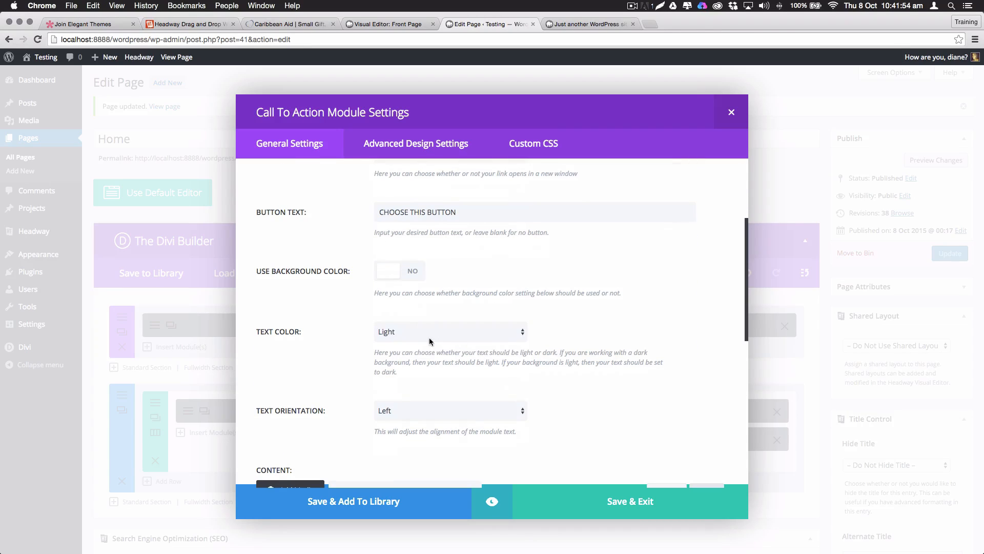
left_click(399, 332)
left_click(390, 341)
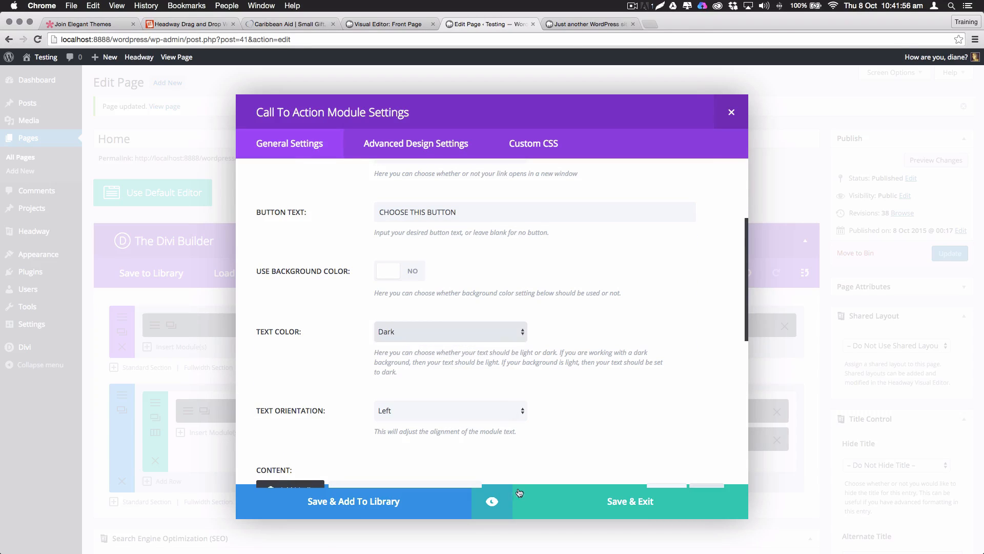
left_click(491, 502)
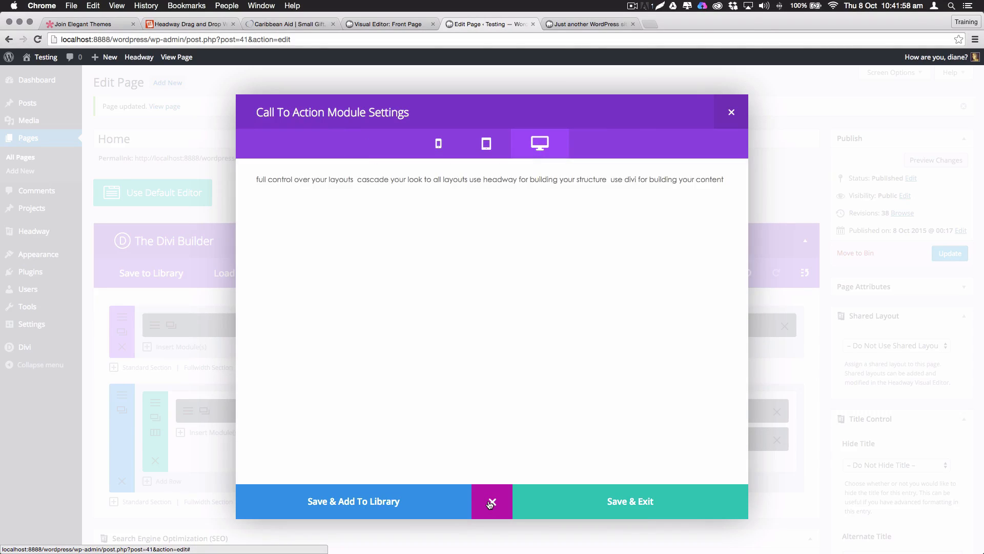
left_click(643, 503)
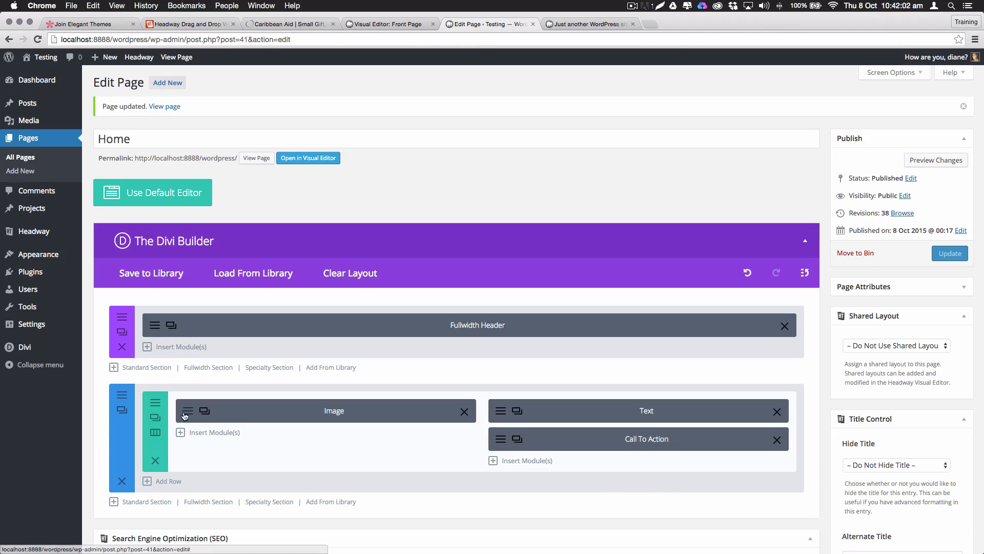
Preview the second section, update the page, and reload the live home page
right_click(136, 392)
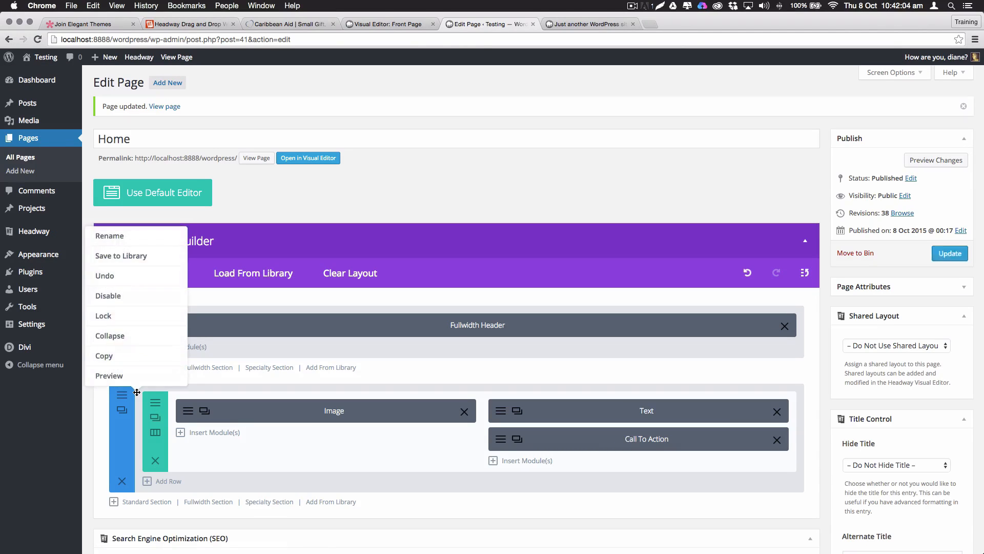
left_click(113, 377)
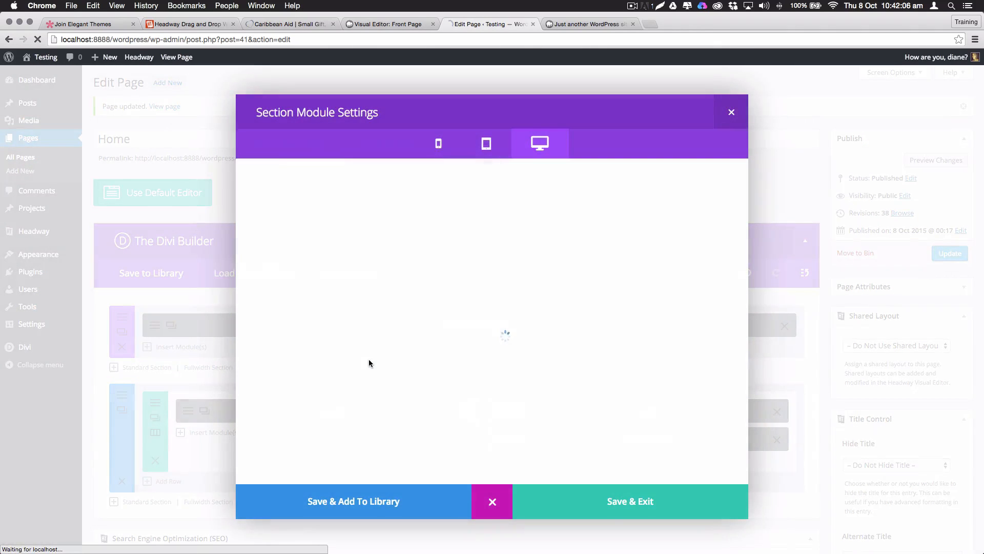
left_click(732, 112)
left_click(963, 260)
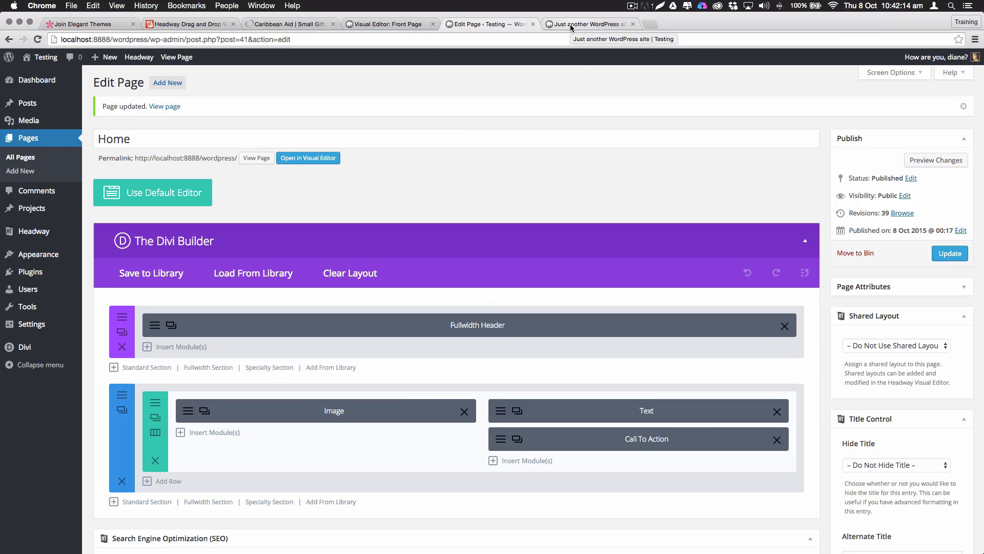
left_click(571, 26)
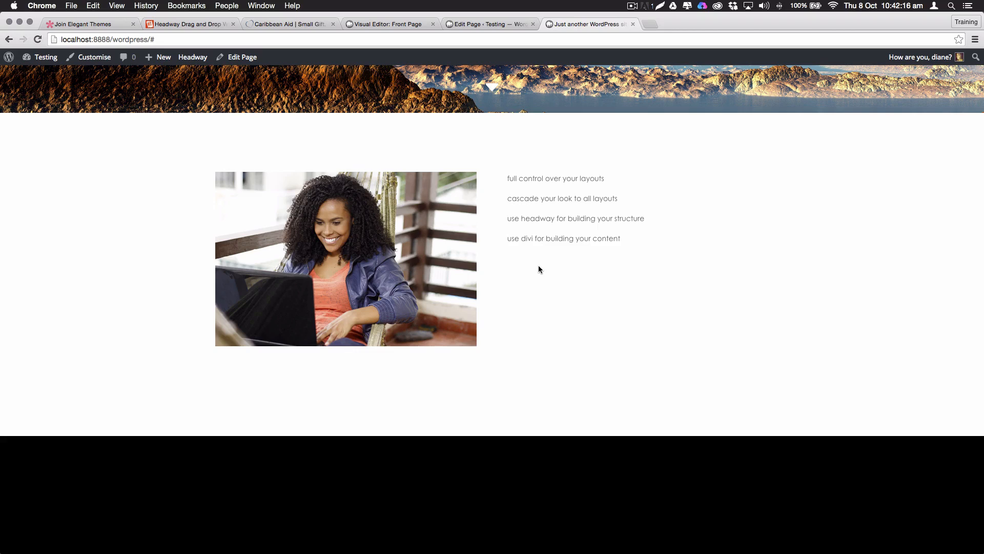
key("super+r")
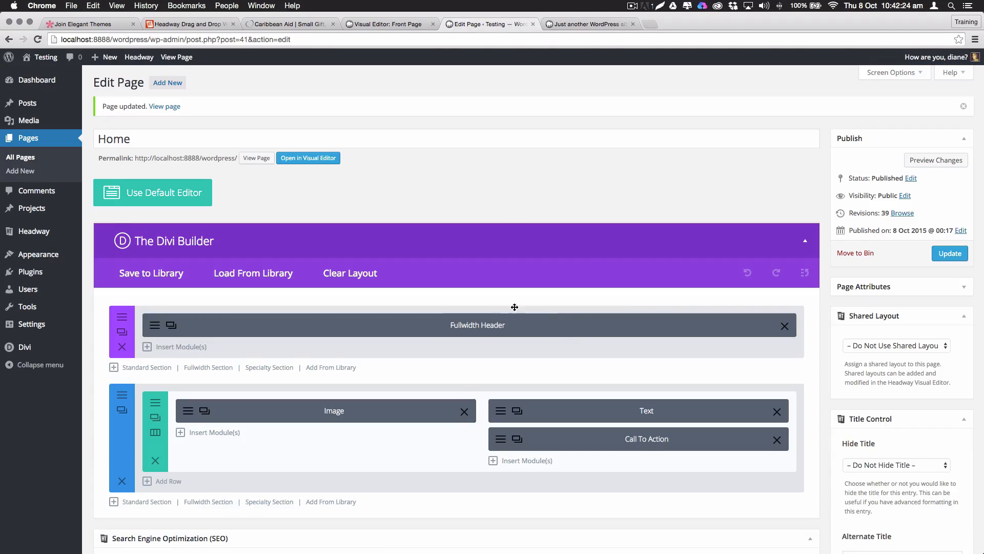
Add a standard section with a 1/4 x4 row and place Image module copies in its columns
scroll(515, 306, "down", 4)
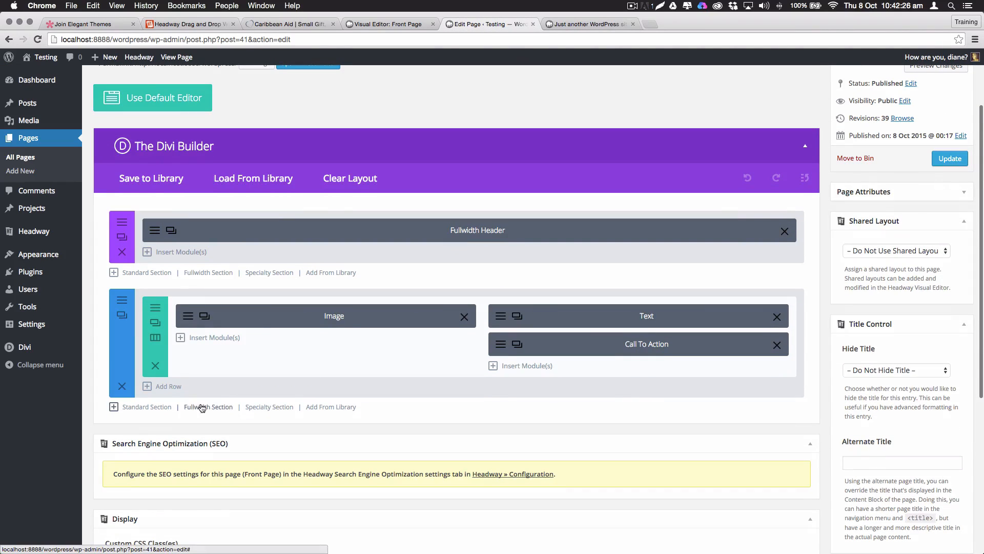
scroll(156, 411, "up", 1)
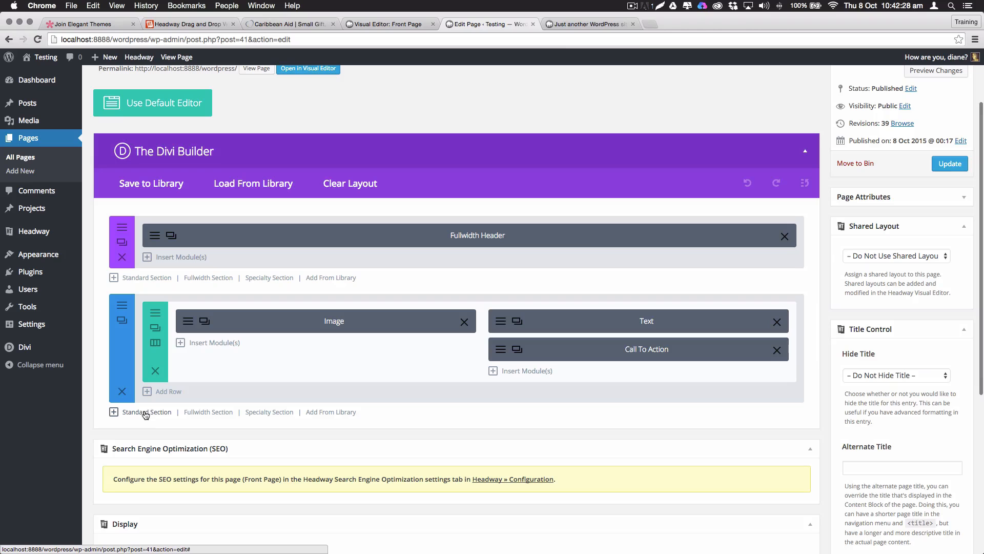
left_click(146, 413)
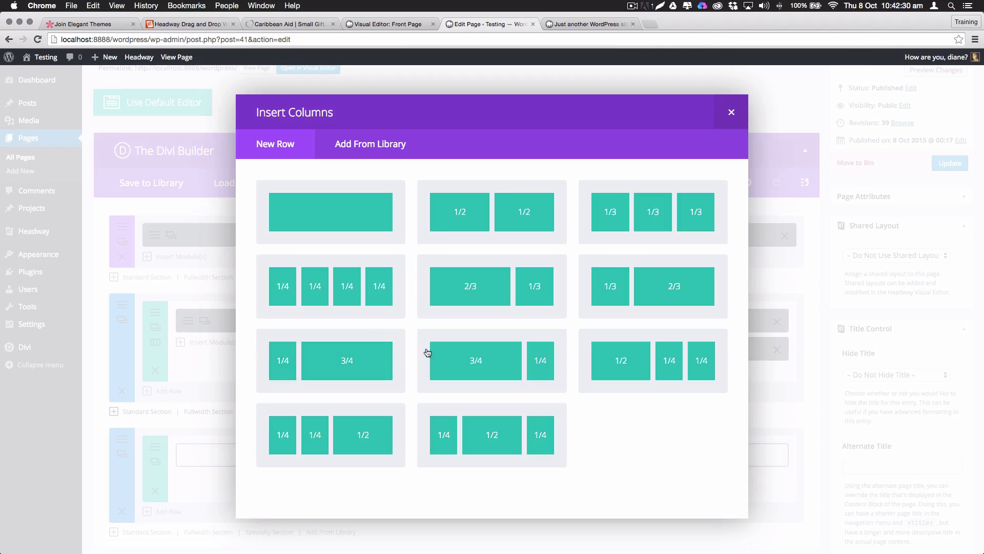
left_click(320, 299)
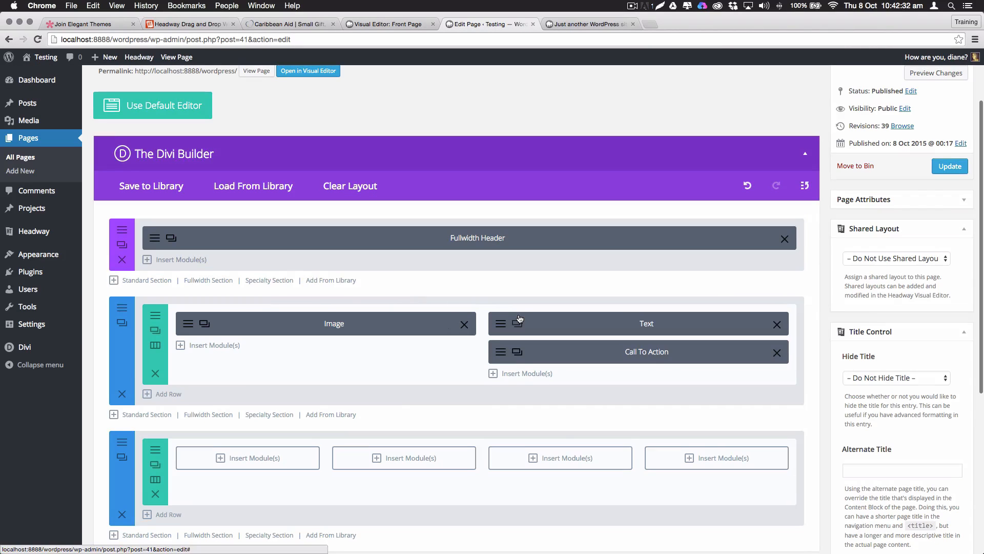
scroll(268, 456, "down", 1)
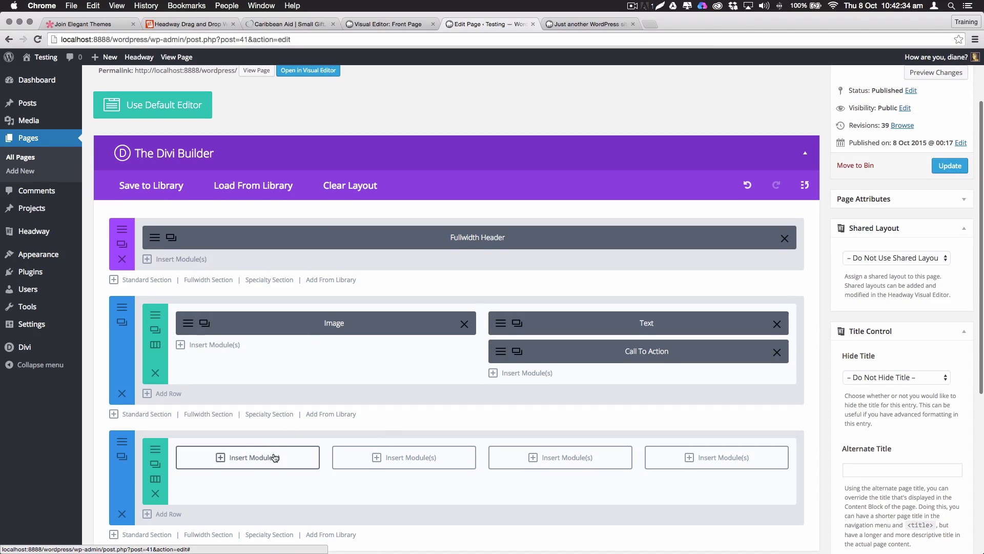
left_click(204, 324)
left_click_drag(320, 356, 255, 461)
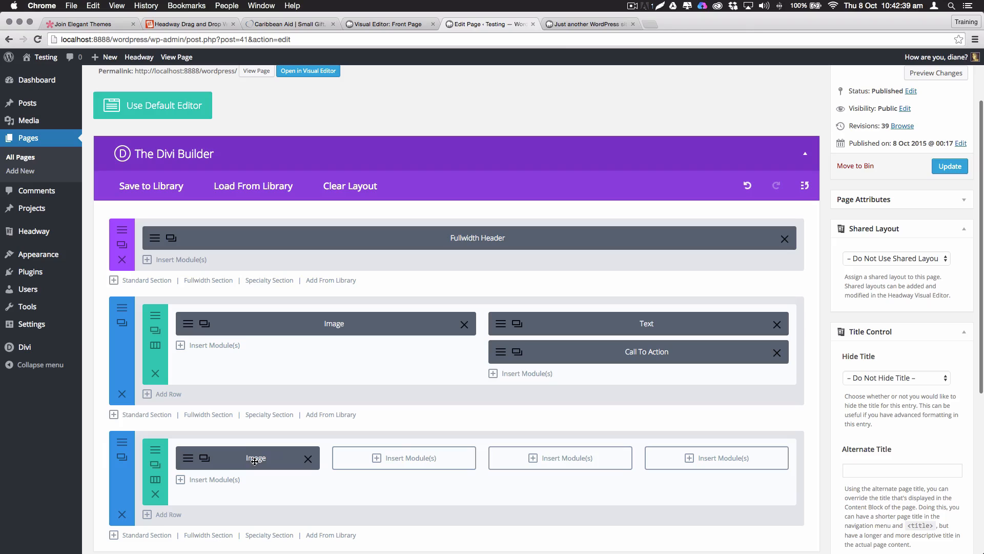
left_click(207, 462)
left_click(207, 493)
left_click(206, 518)
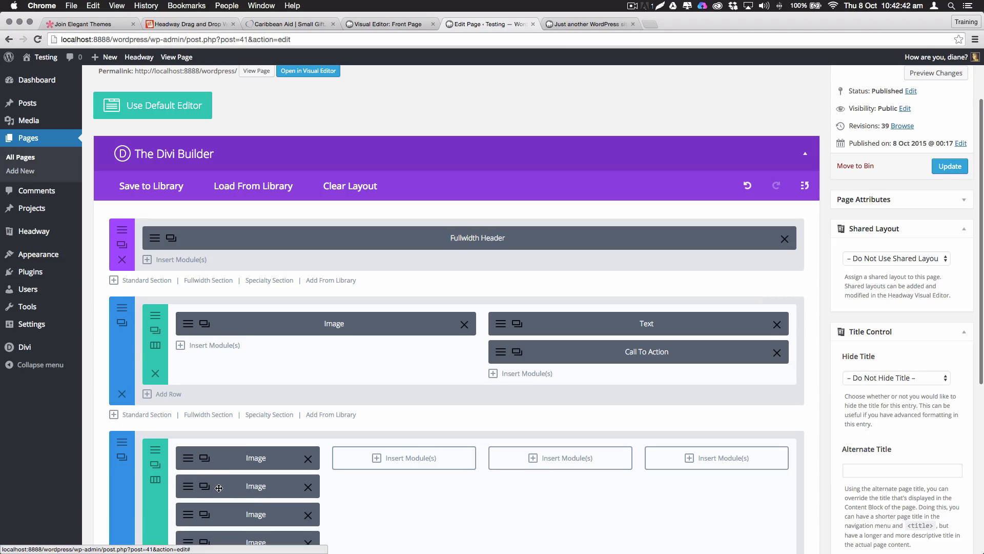
left_click_drag(218, 488, 380, 459)
left_click_drag(272, 493, 684, 458)
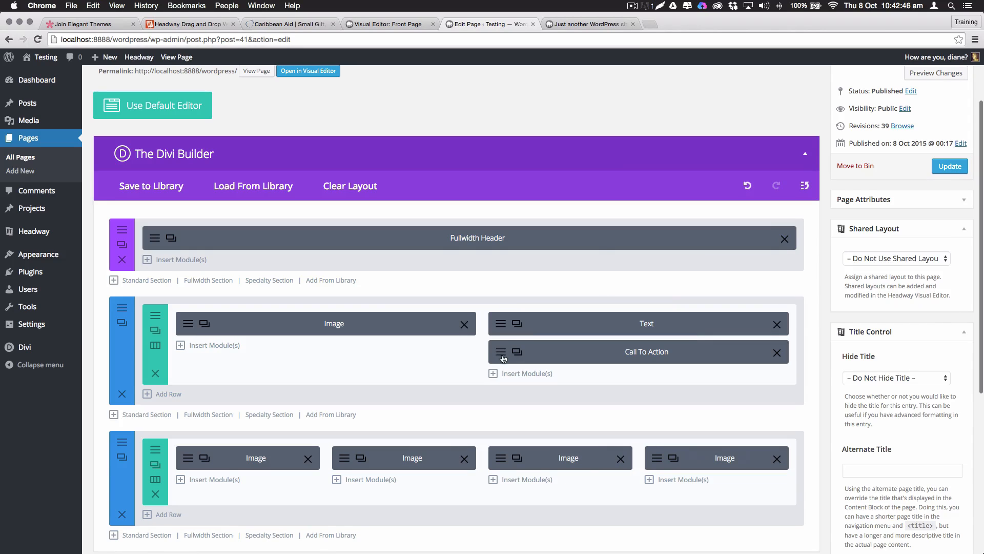
Clone the Text module and drag the copies beneath the Images in the four-column row
left_click(517, 323)
left_click(517, 352)
scroll(539, 351, "down", 5)
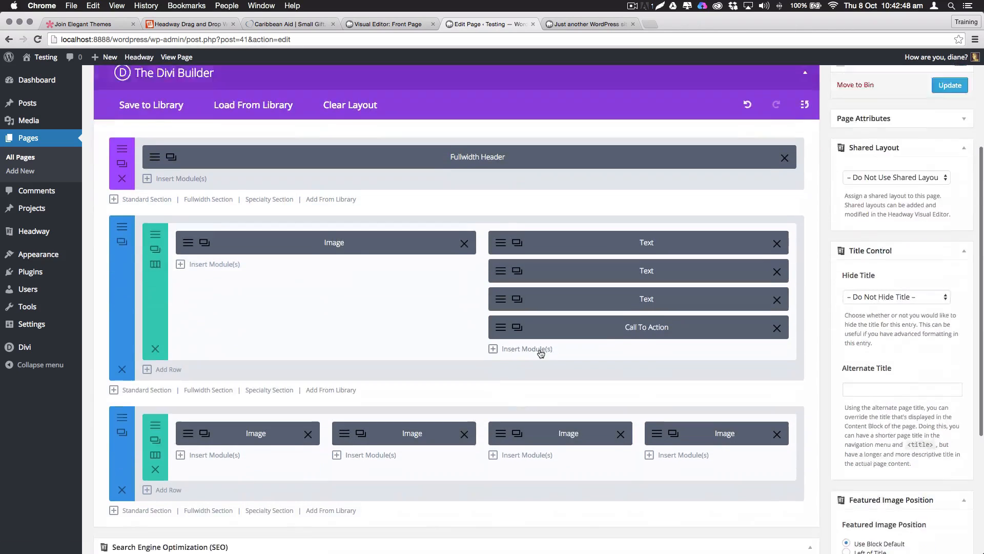
left_click(517, 173)
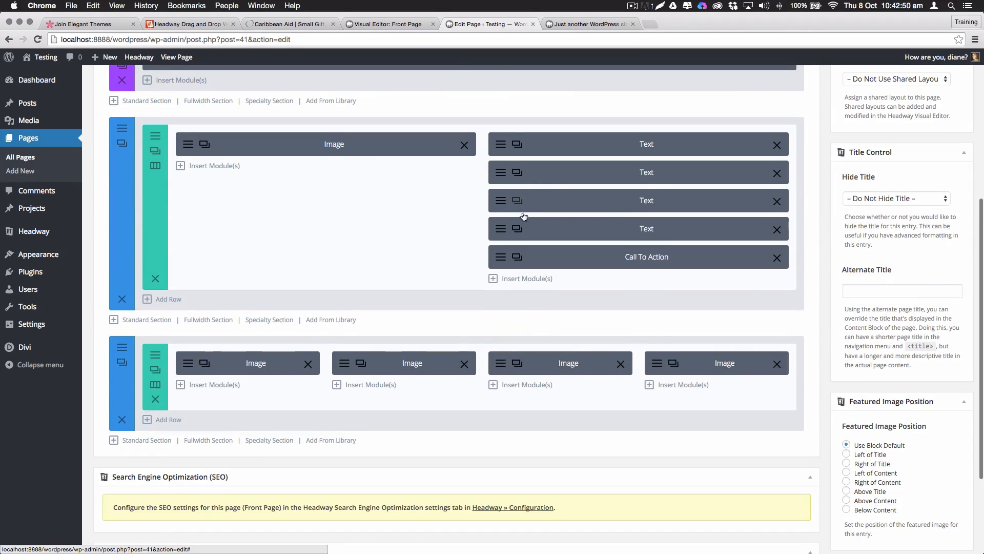
left_click(524, 178)
mouse_move(581, 176)
left_mouse_down()
mouse_move(714, 359)
mouse_move(713, 394)
left_mouse_up()
left_click_drag(549, 168, 544, 354)
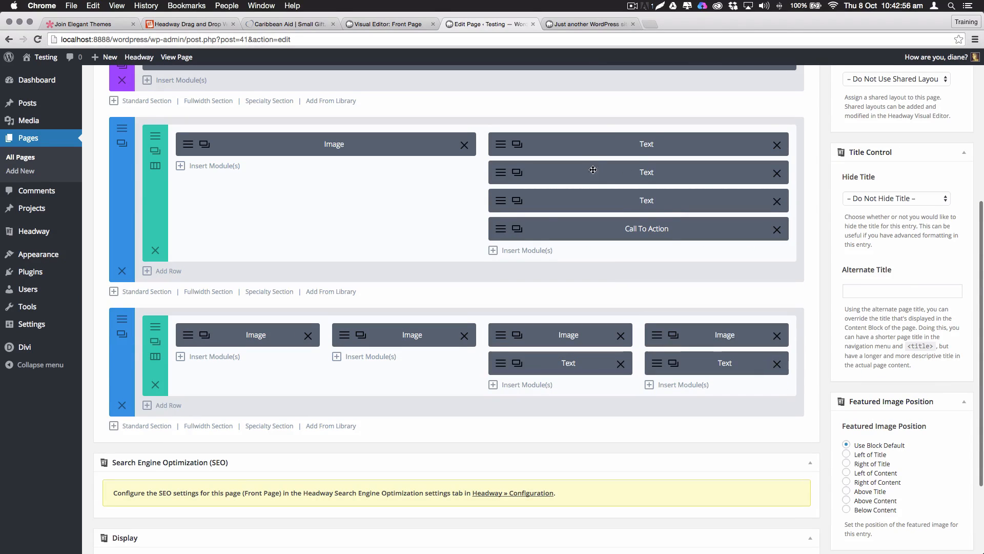
left_click_drag(593, 170, 256, 306)
Update the Home page to save the new four-column row
scroll(741, 245, "up", 2)
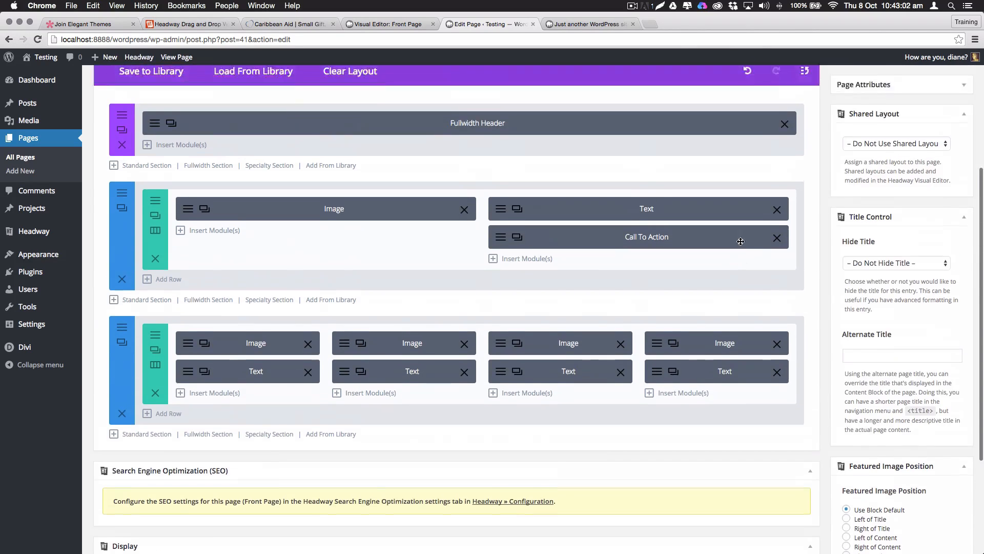
scroll(741, 241, "up", 4)
left_click(950, 203)
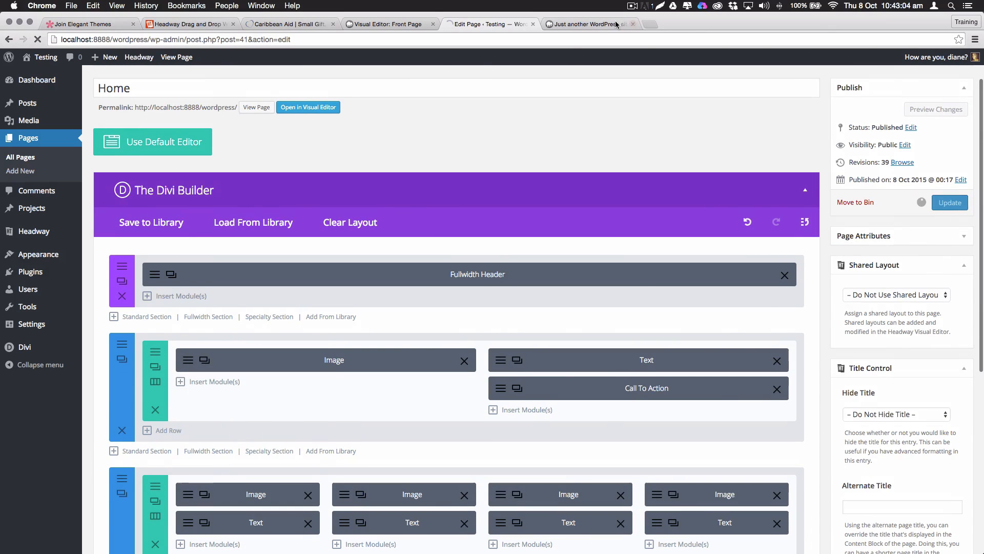
Reload the live site, review the four-column laptop-photo row, then go back to the editor
left_click(589, 24)
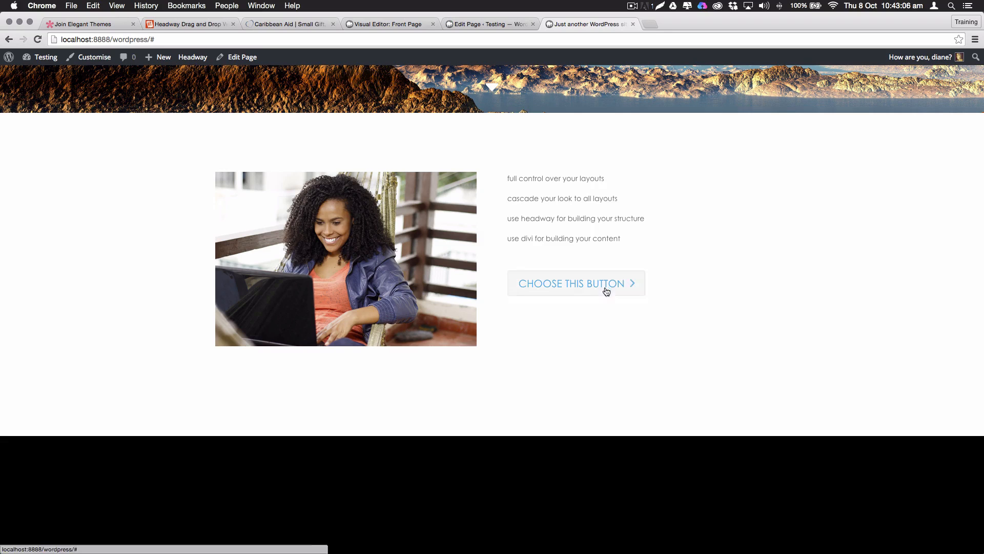
key("super+r")
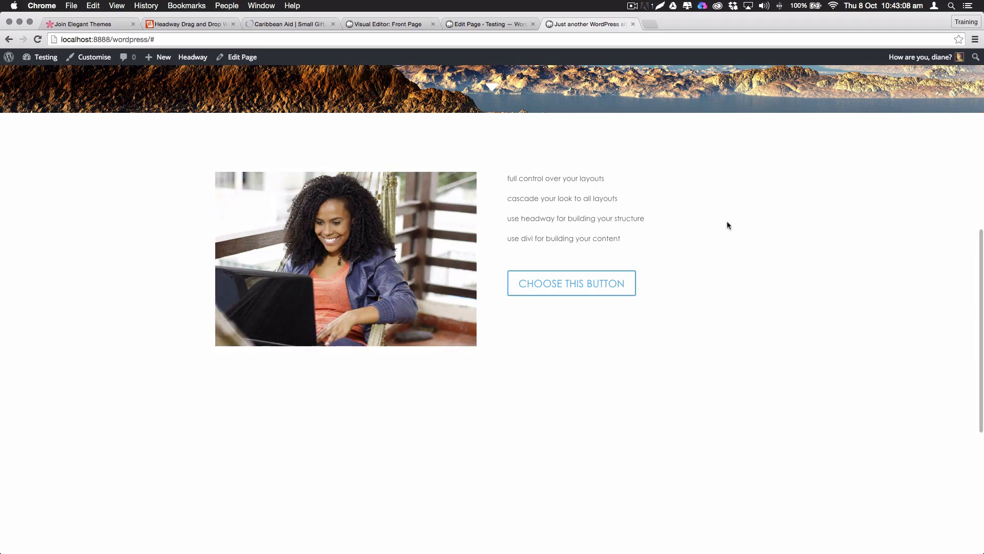
scroll(696, 230, "down", 4)
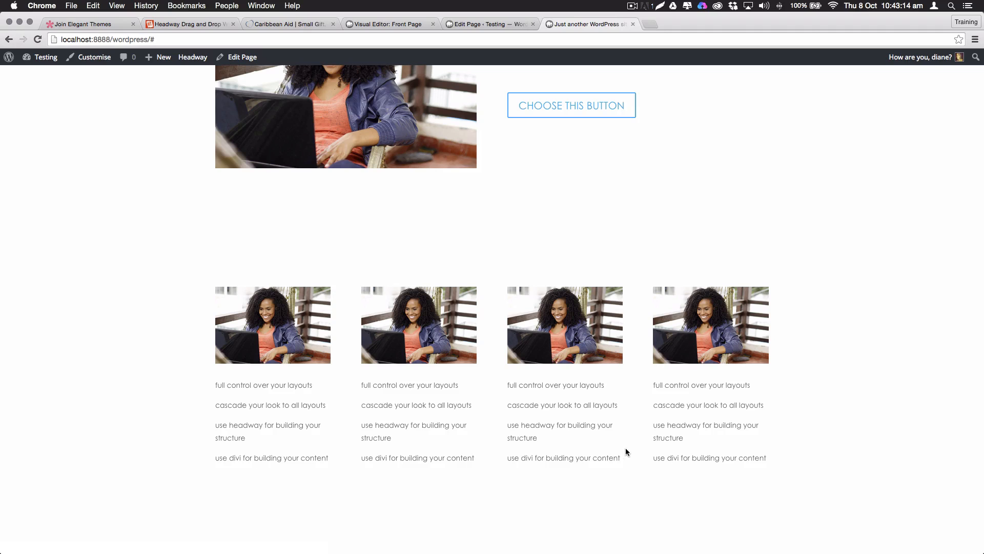
scroll(27, 324, "up", 1)
scroll(416, 231, "up", 4)
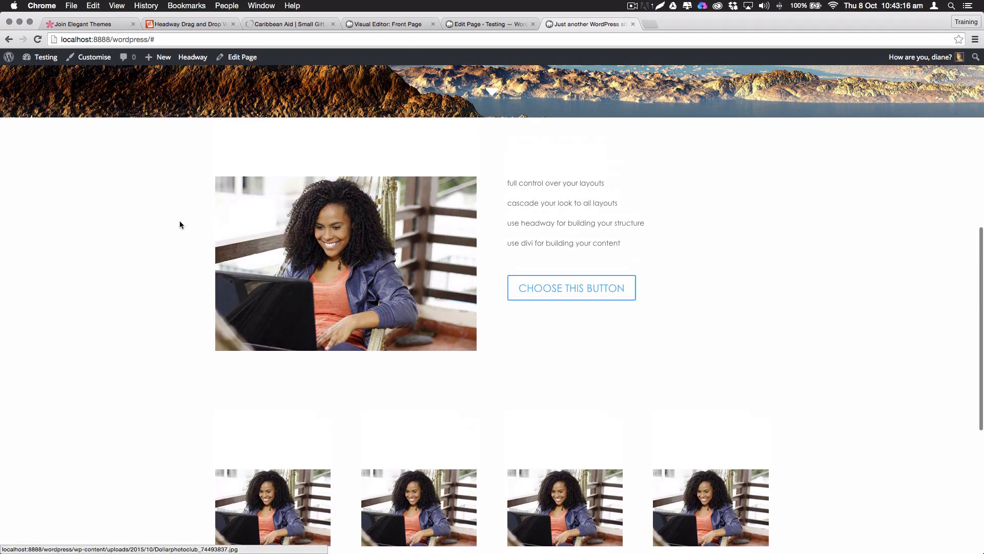
scroll(469, 104, "down", 2)
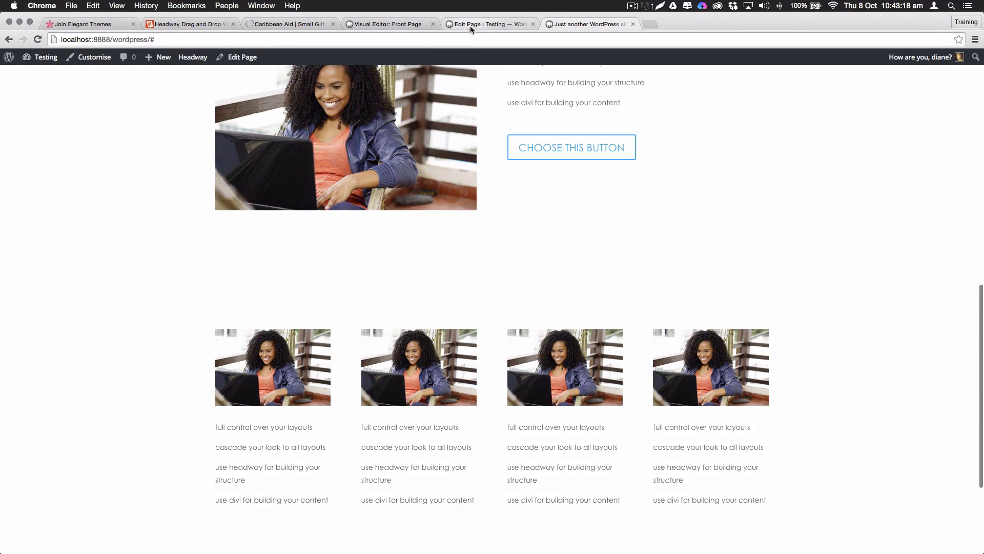
left_click(469, 24)
scroll(256, 338, "down", 1)
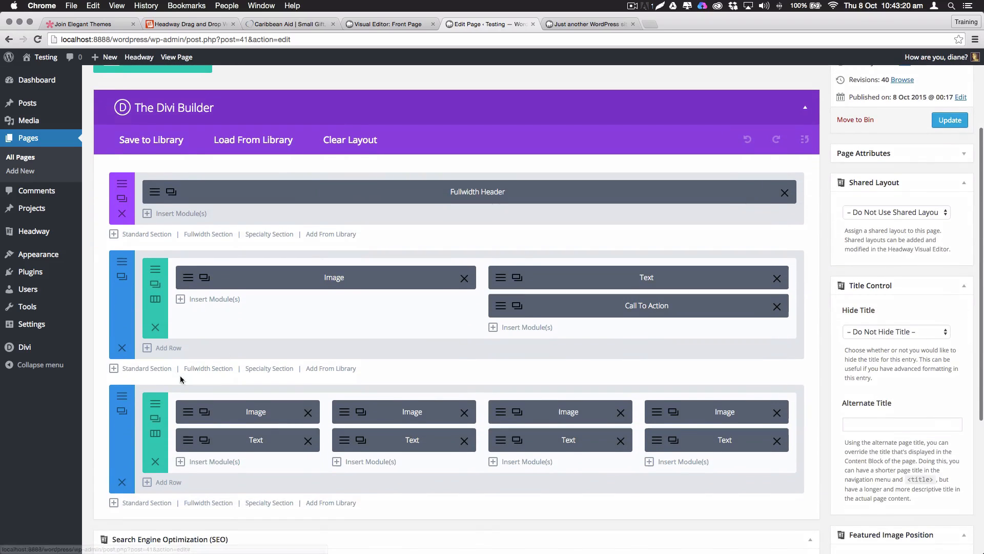
Turn off the transparent background of the four-column section and make it green
left_click(122, 397)
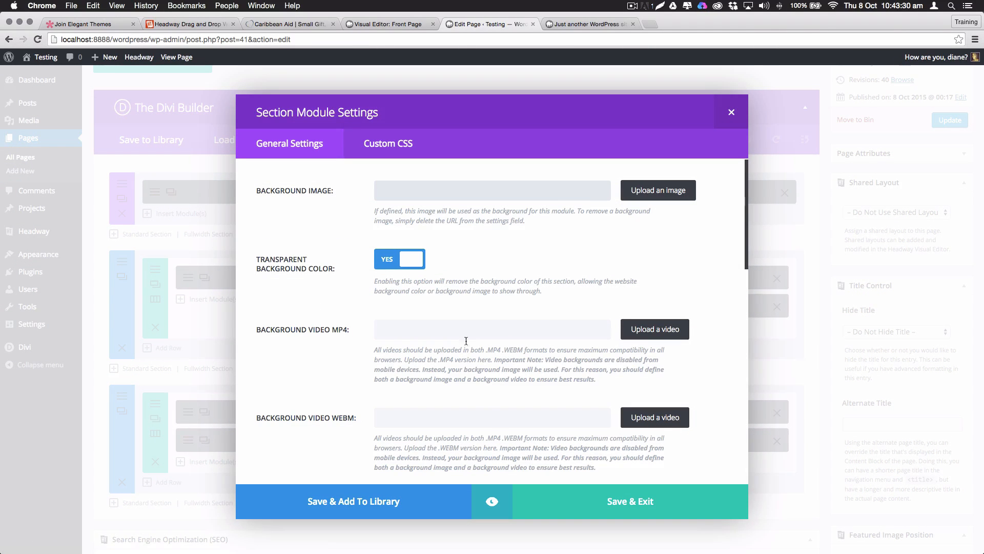
left_click(416, 264)
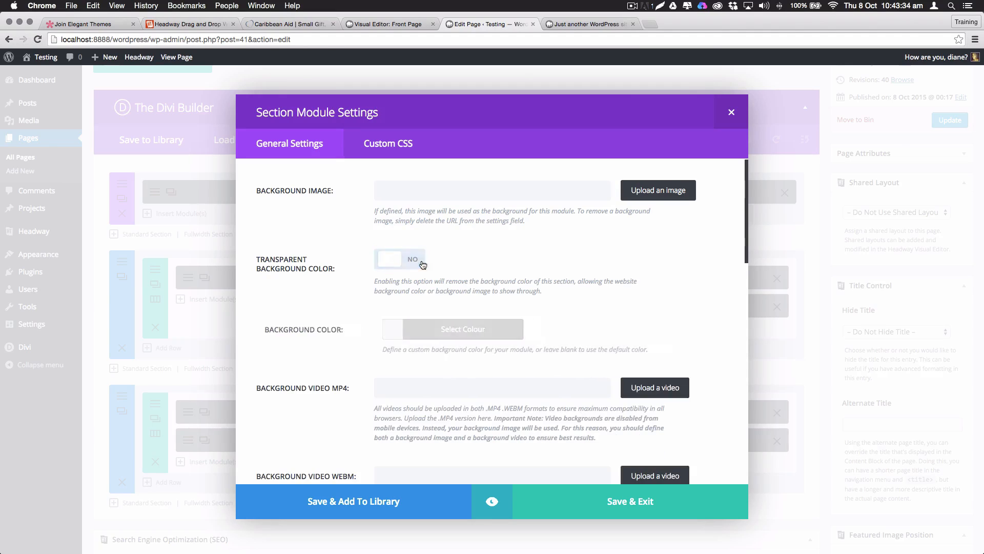
left_click(387, 336)
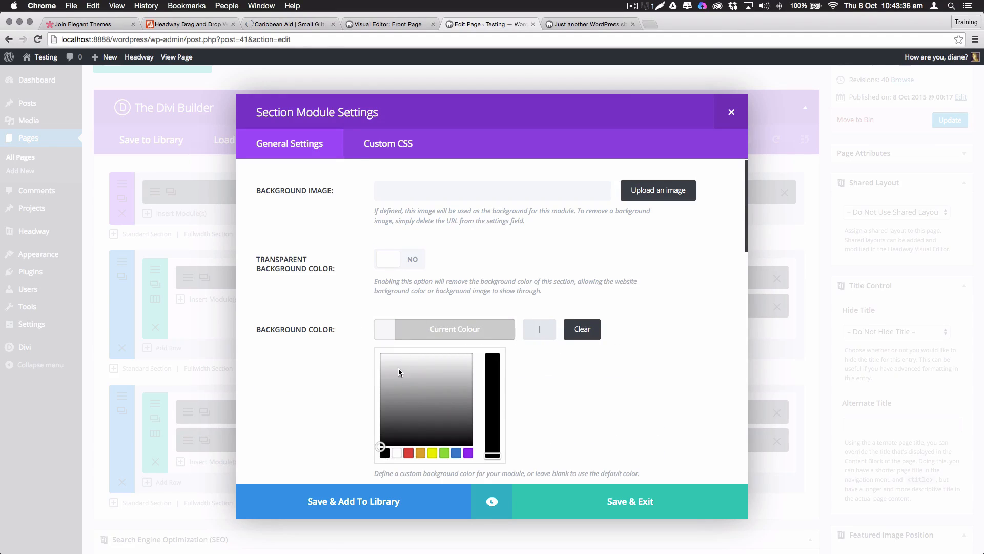
left_click(413, 386)
left_click(492, 367)
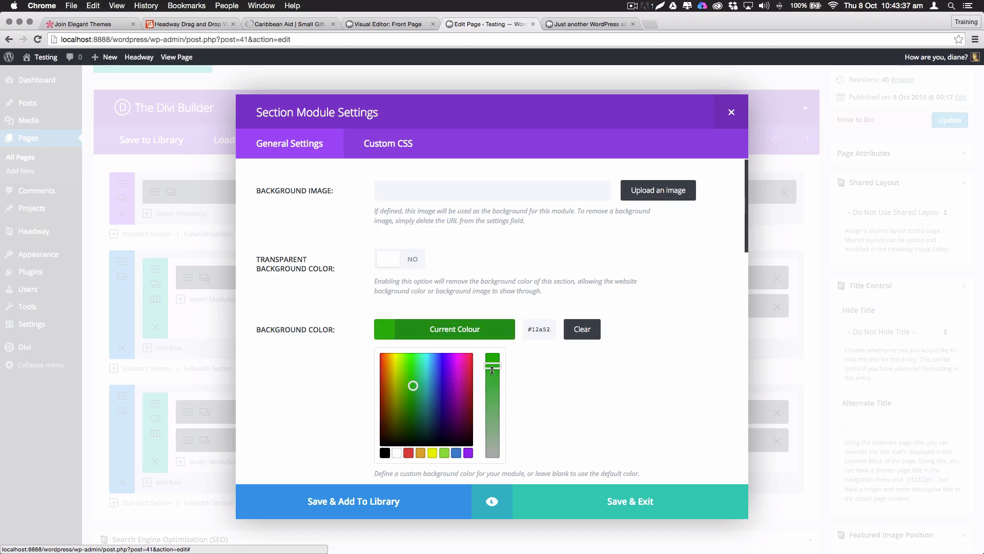
left_click(633, 505)
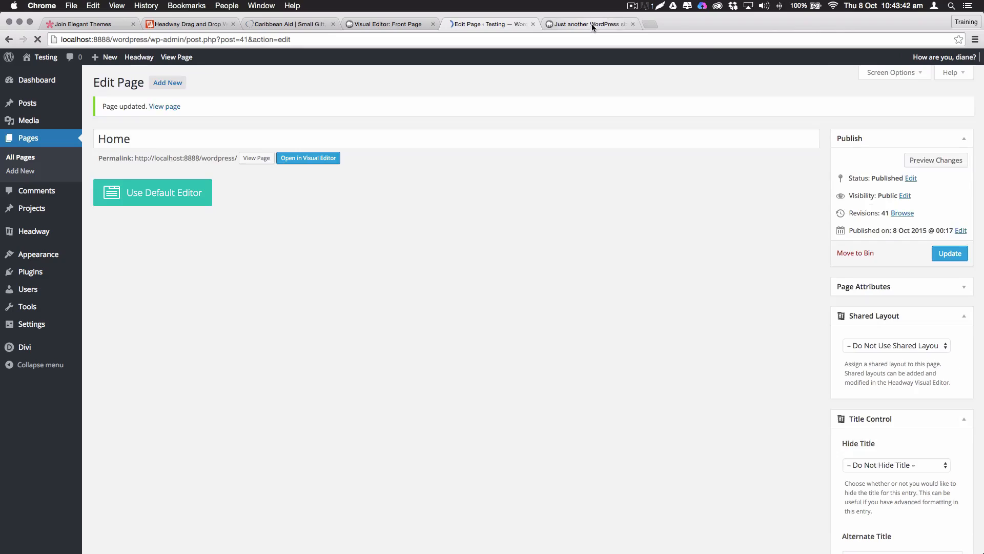
Check the green section on the live site, then return to the page editor
left_click(591, 23)
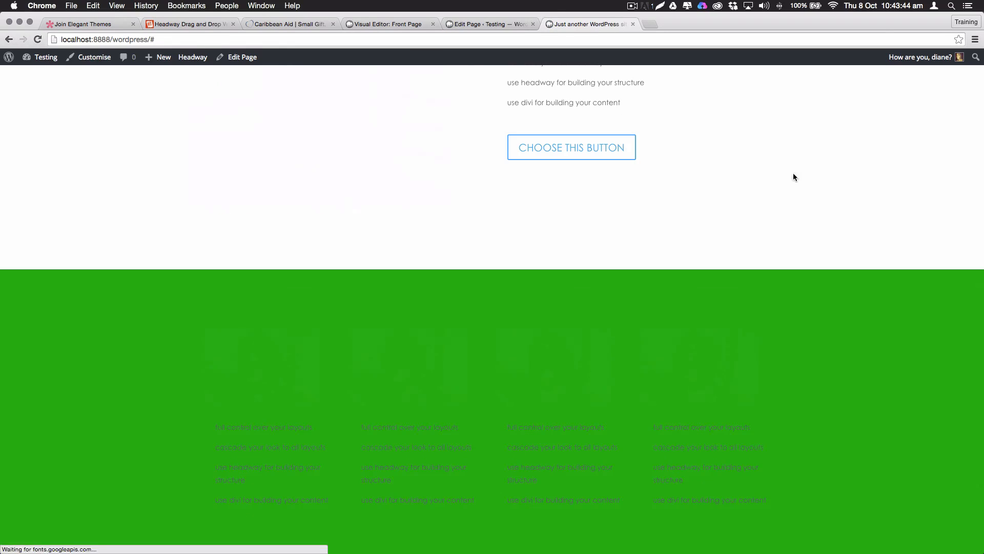
scroll(584, 385, "down", 3)
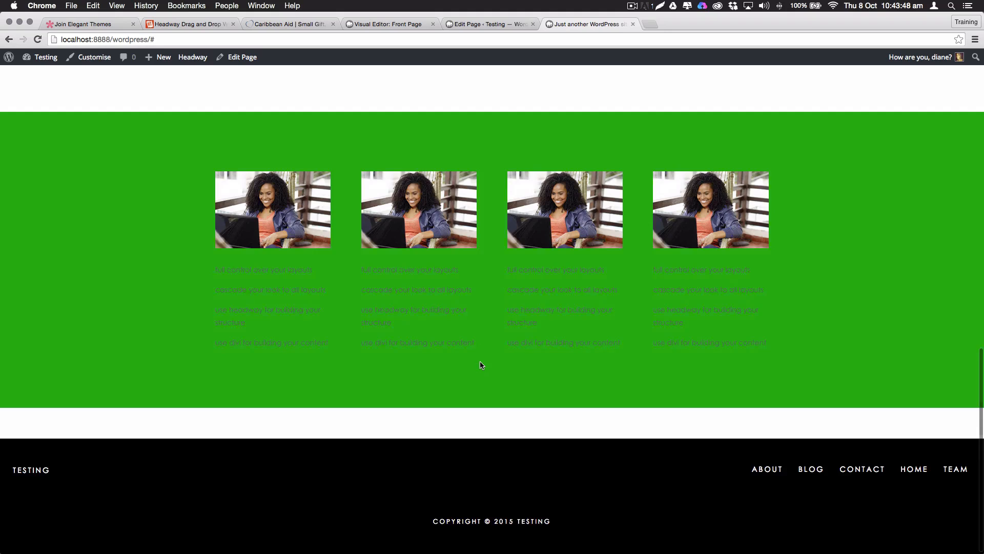
scroll(469, 315, "up", 5)
scroll(469, 315, "down", 5)
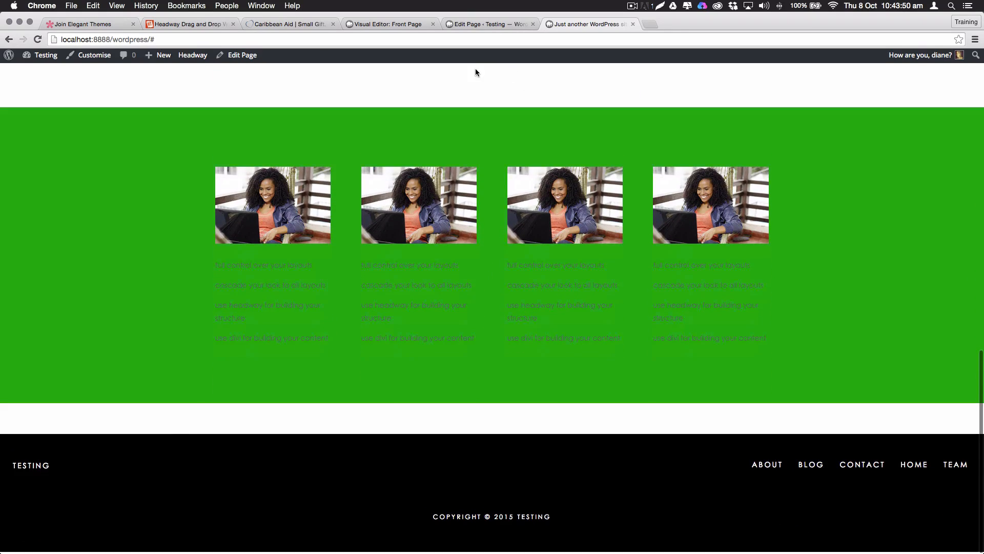
left_click(471, 27)
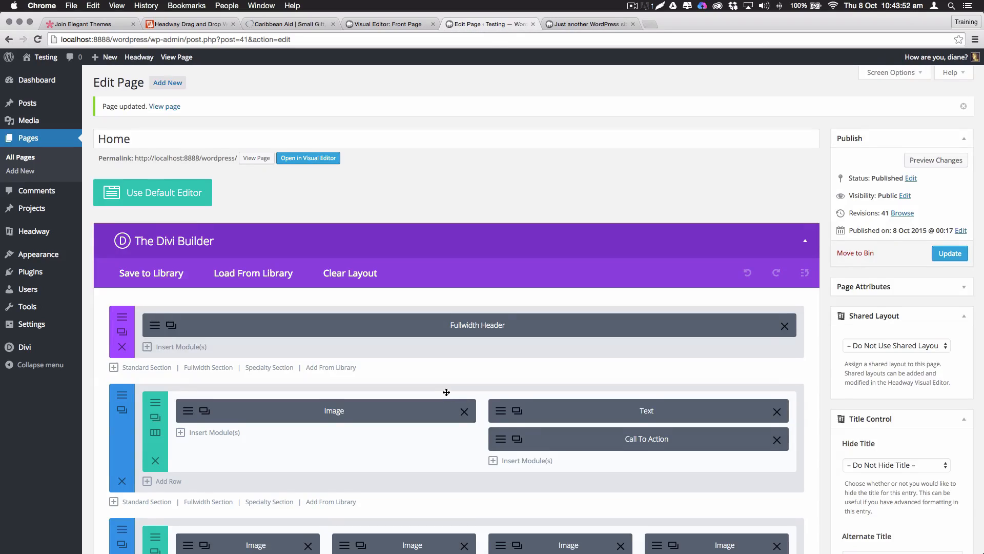
Set the first column's Text module text colour to Light
scroll(446, 392, "down", 5)
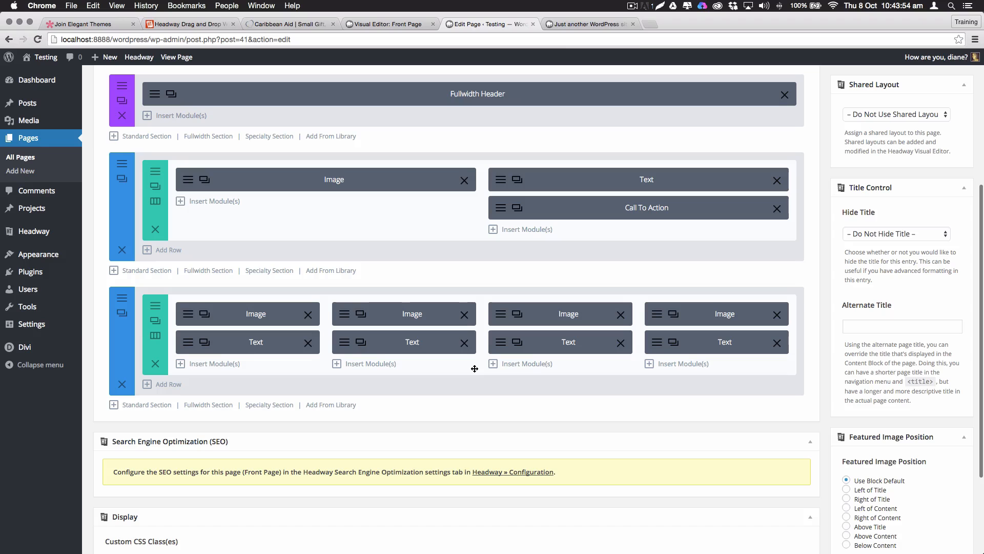
left_click(185, 343)
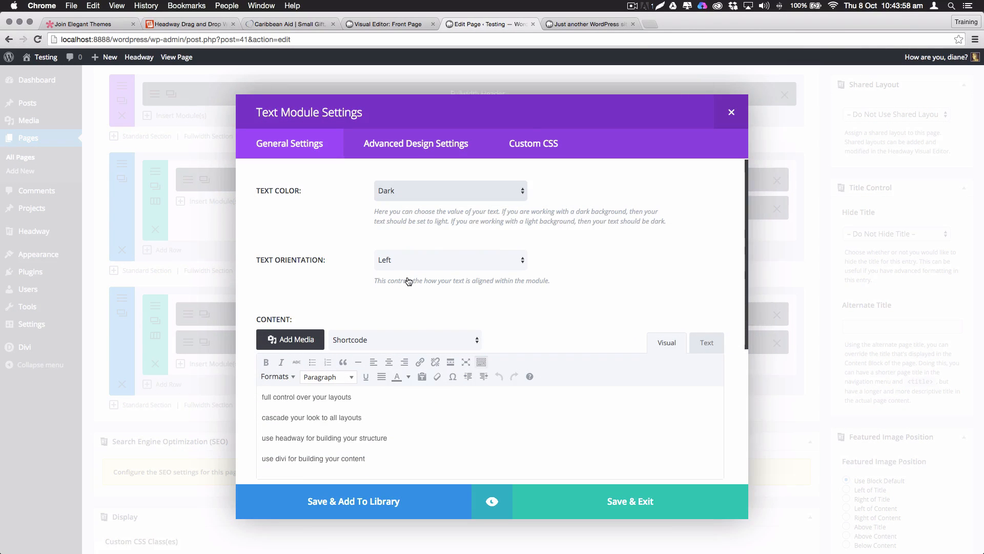
left_click(450, 191)
left_click(389, 200)
Give the module a custom orange text colour in Advanced Design Settings and save it
left_click(416, 144)
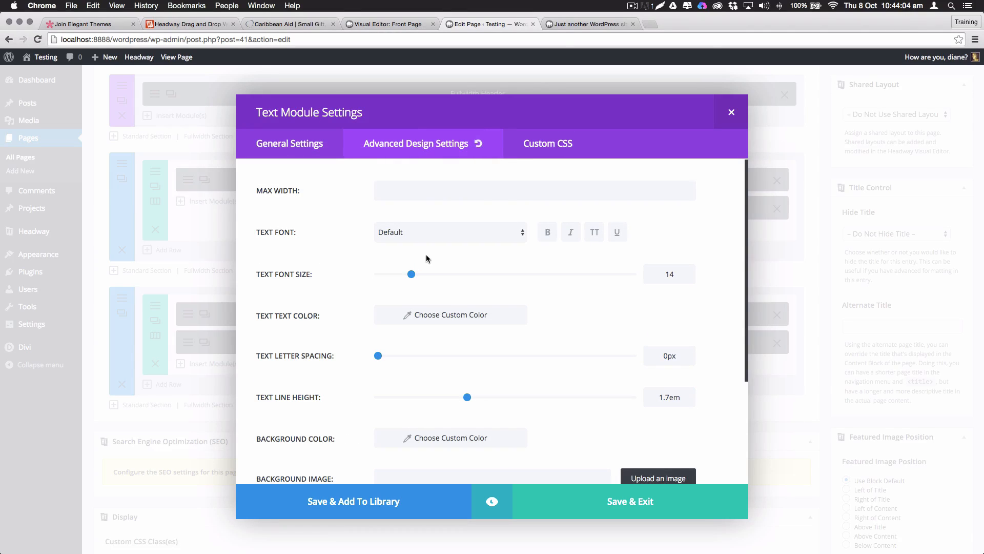
left_click(385, 321)
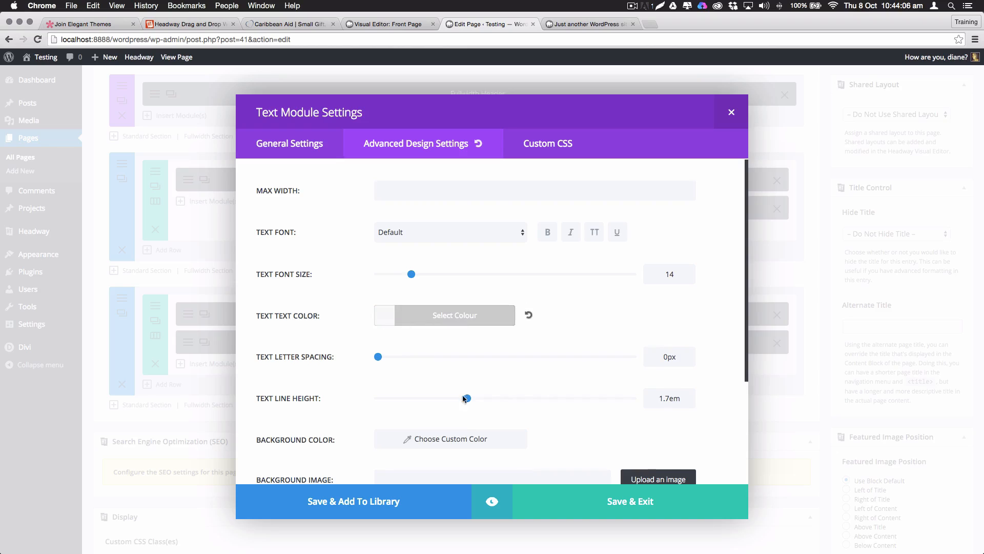
left_click(387, 320)
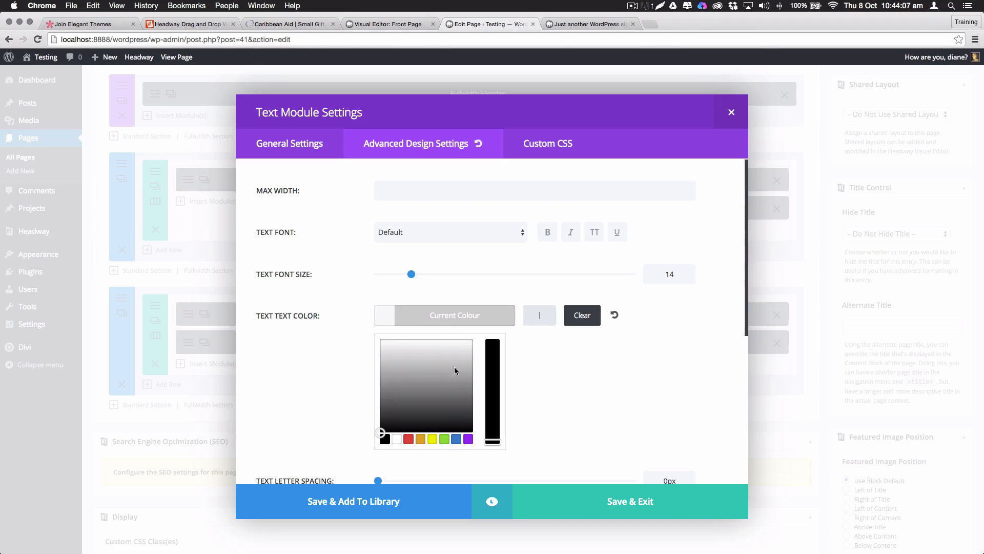
left_click(426, 443)
left_click(631, 497)
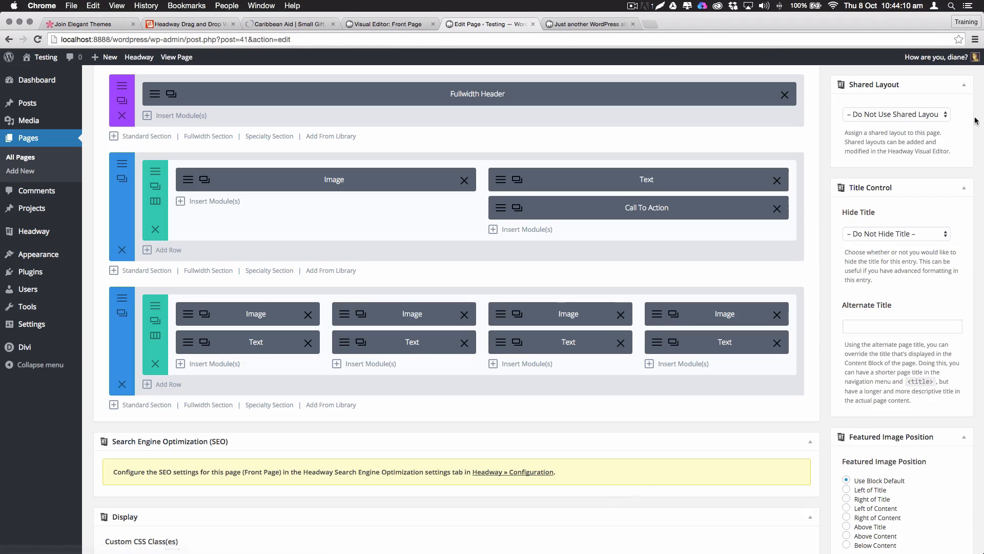
scroll(976, 120, "up", 3)
Update the page, check the orange text on the reloaded live site, and return to editing
left_click(950, 177)
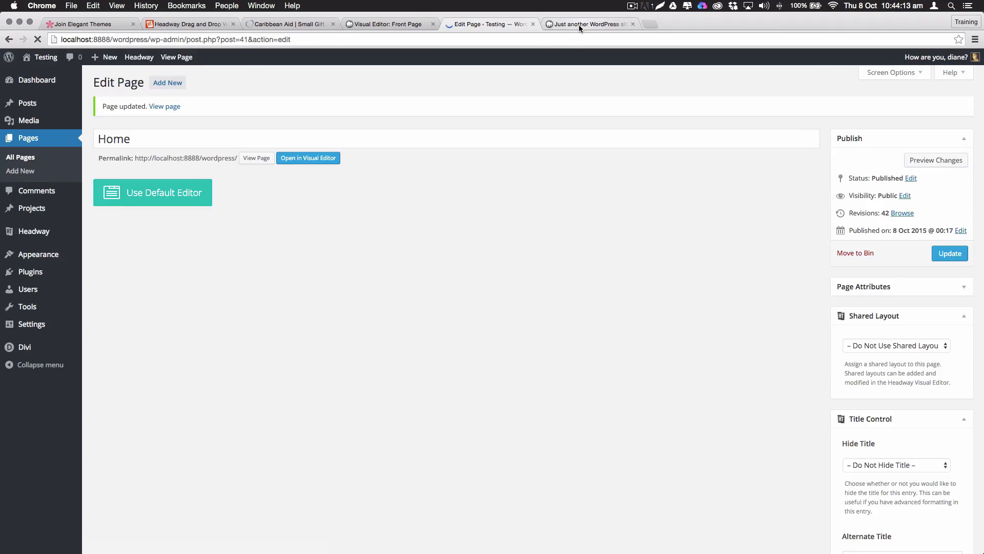
left_click(579, 25)
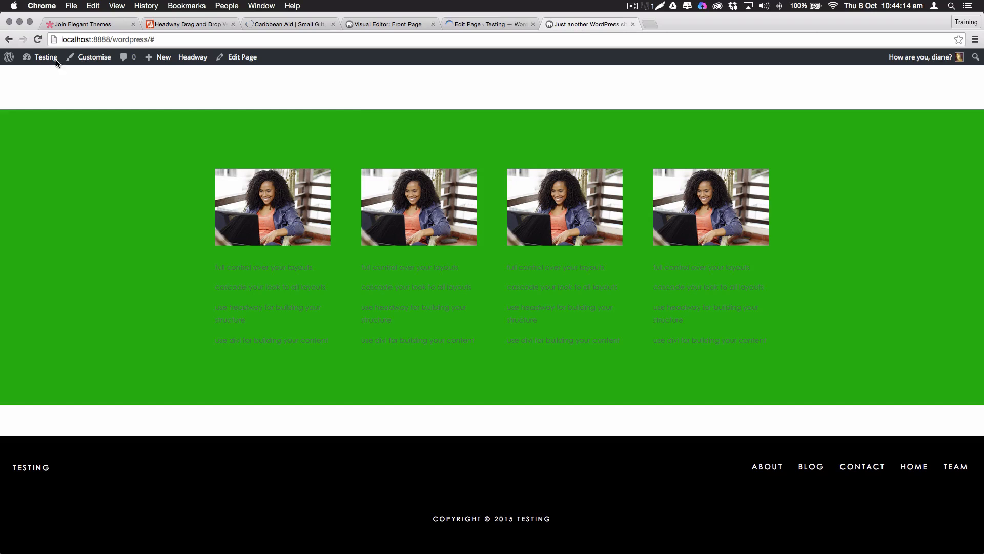
left_click(38, 39)
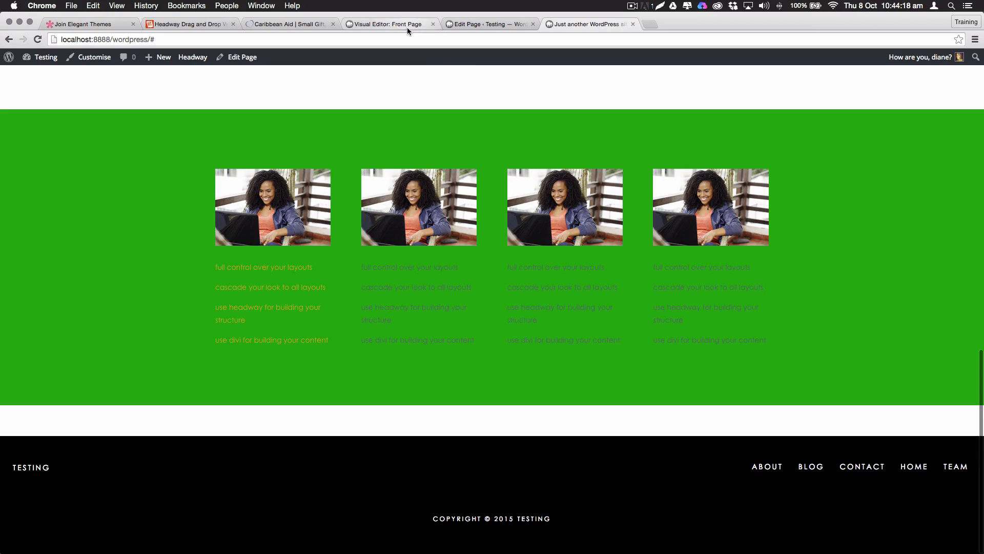
left_click(478, 24)
Change the four-column section's background colour to black and save the section
scroll(337, 337, "down", 7)
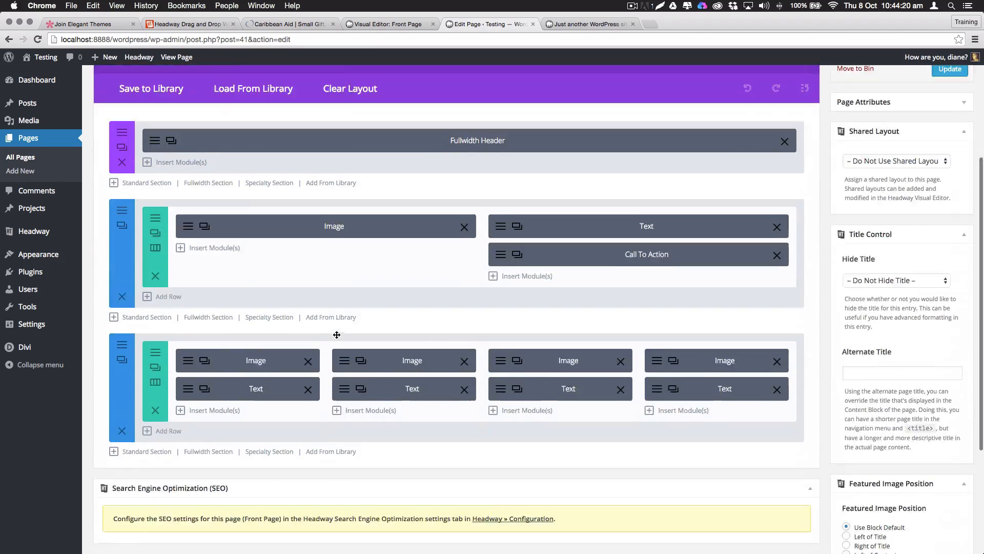
left_click(200, 206)
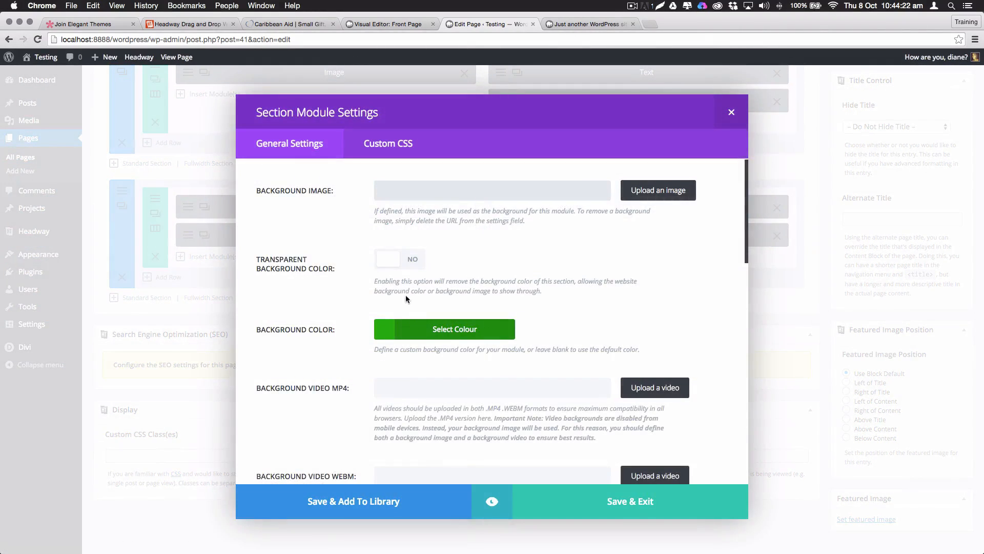
left_click(393, 337)
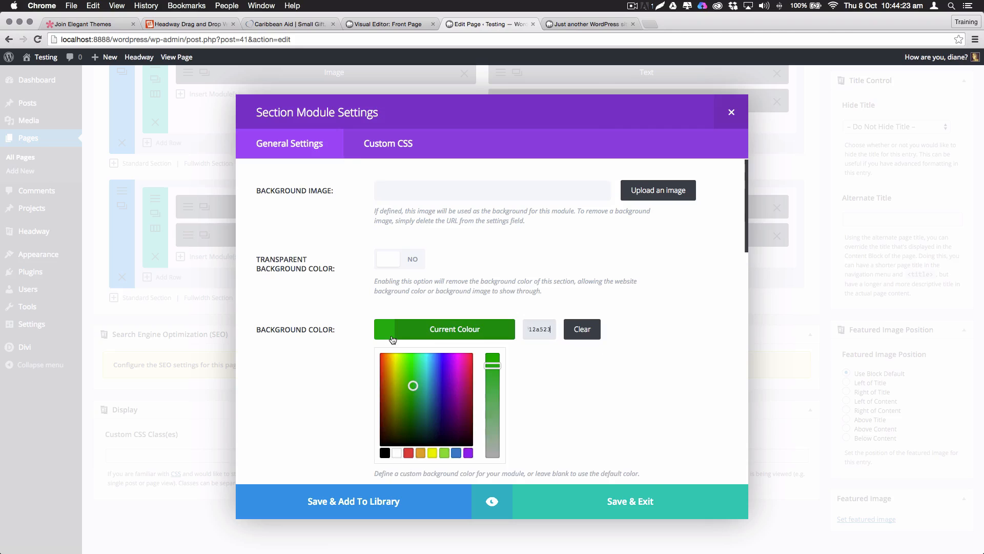
left_click(385, 453)
left_click(625, 501)
scroll(939, 184, "up", 5)
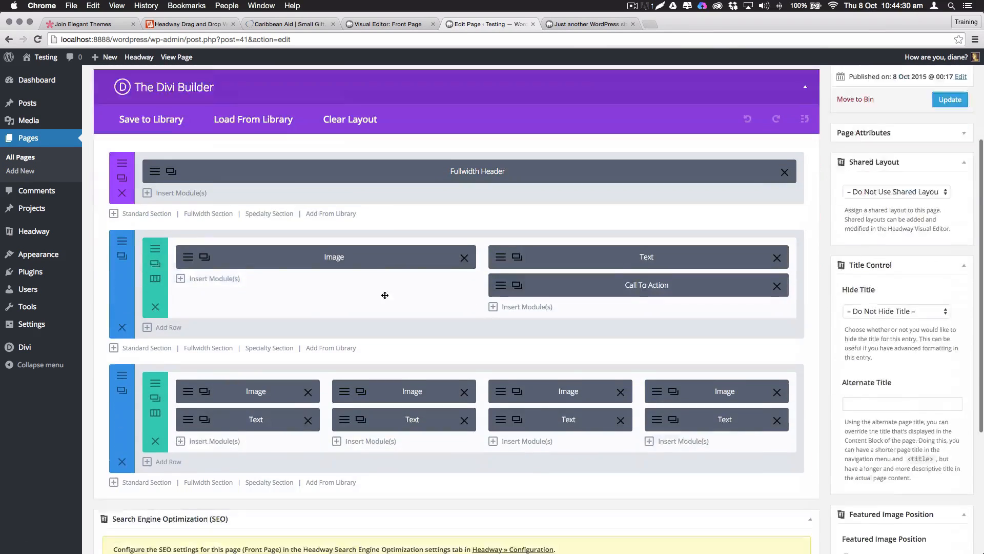
Delete the Text modules in the third and fourth columns
scroll(411, 303, "down", 3)
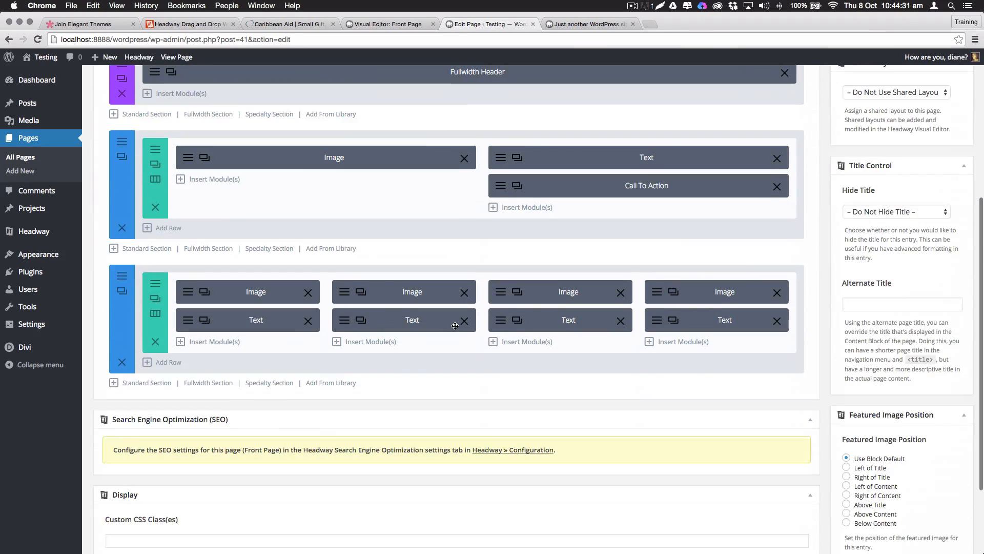
left_click(620, 321)
left_click(777, 322)
Copy the first Text module under the column two and three Images, then drag the row upward
left_click(205, 319)
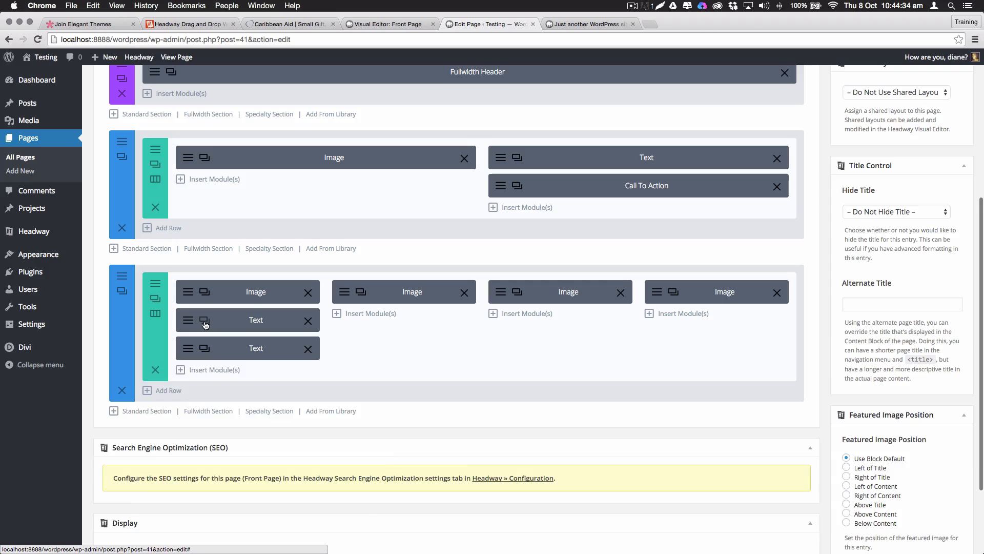
left_click(204, 320)
left_click(204, 320)
left_click_drag(223, 353, 518, 322)
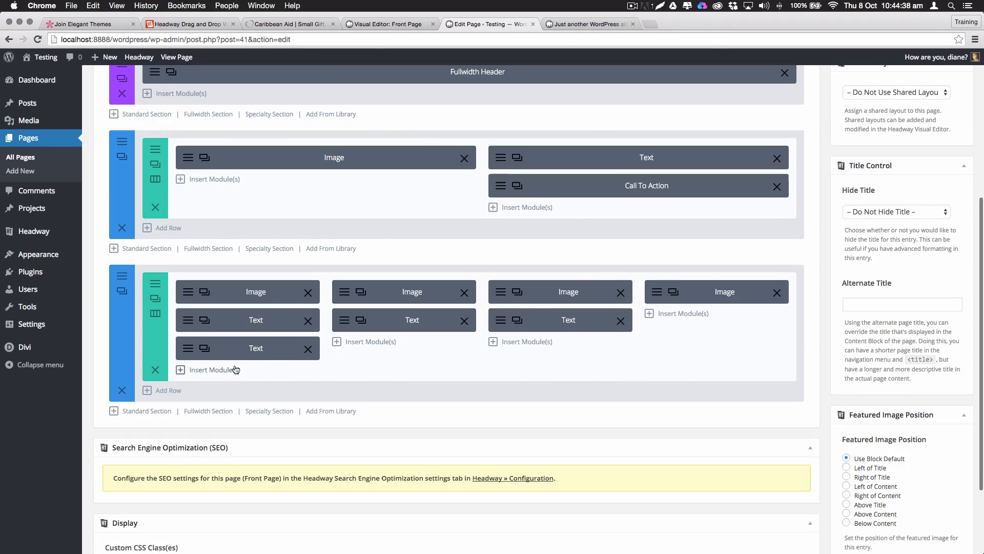
left_click_drag(237, 342, 708, 319)
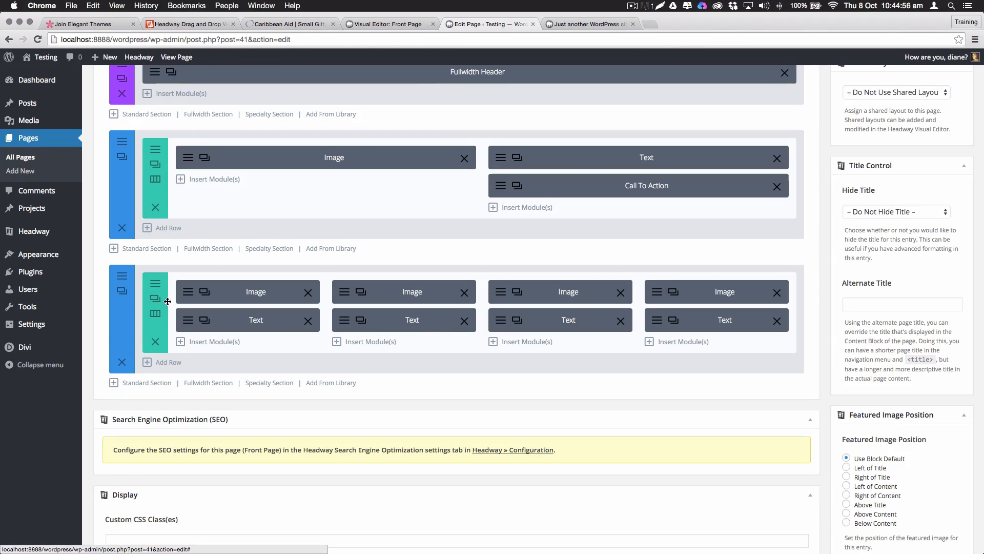
left_click_drag(168, 301, 187, 275)
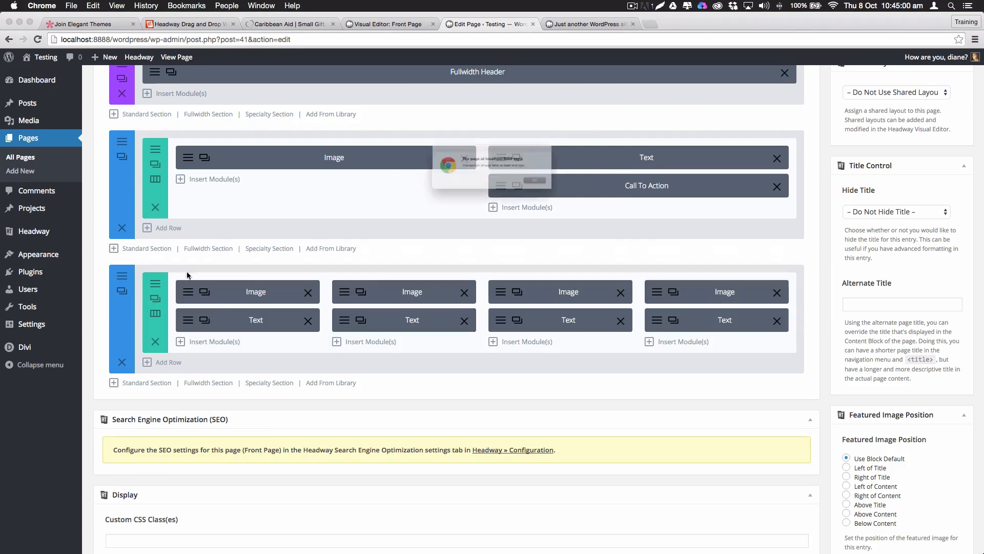
left_click(568, 190)
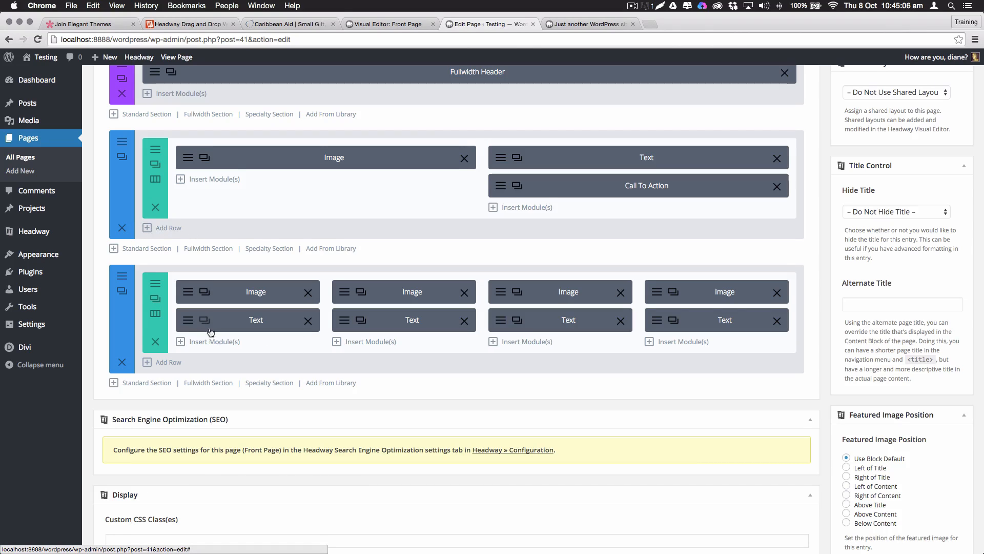
Move the four-column row up, delete the empty bottom section, and add a single-column row beneath
left_click(169, 363)
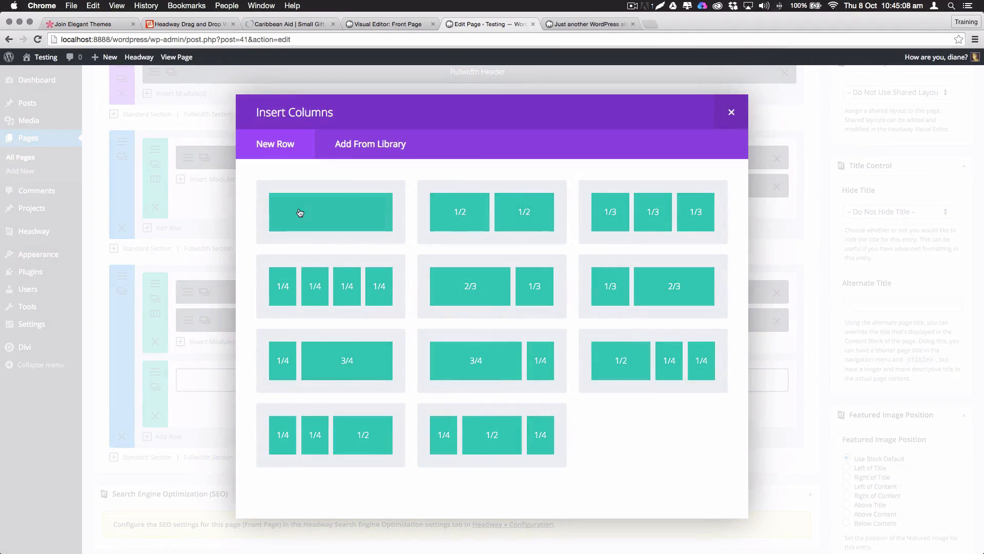
left_click(301, 213)
left_click_drag(171, 281, 176, 243)
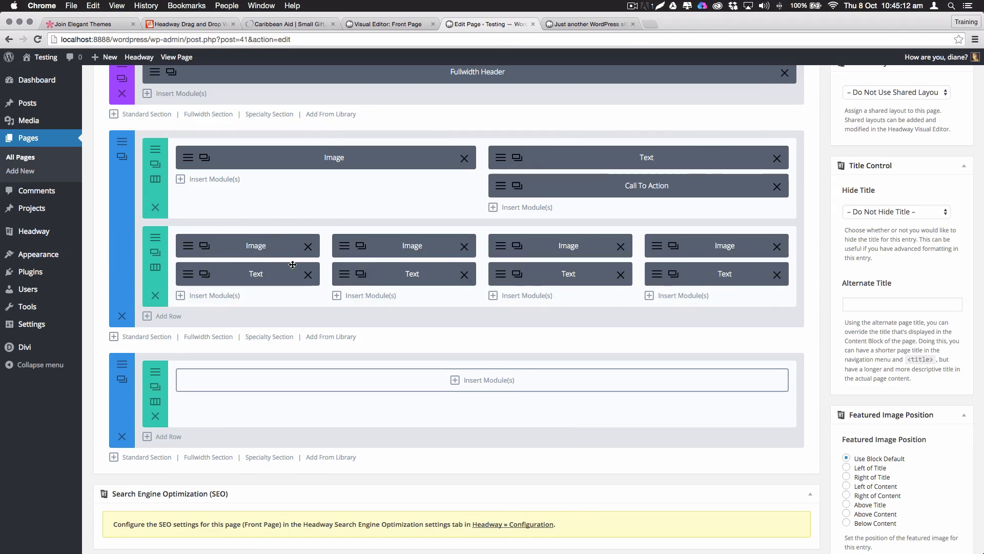
left_click(121, 436)
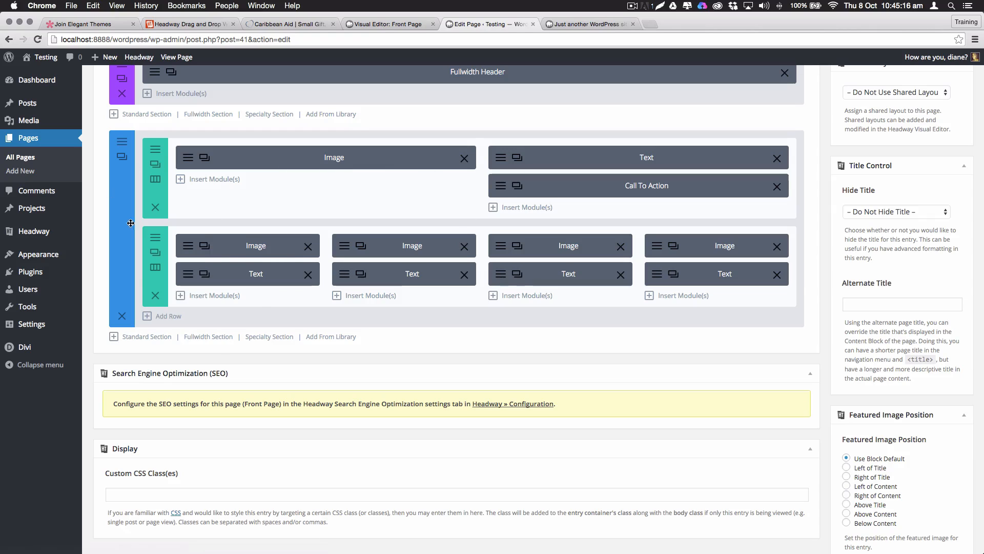
left_click(170, 317)
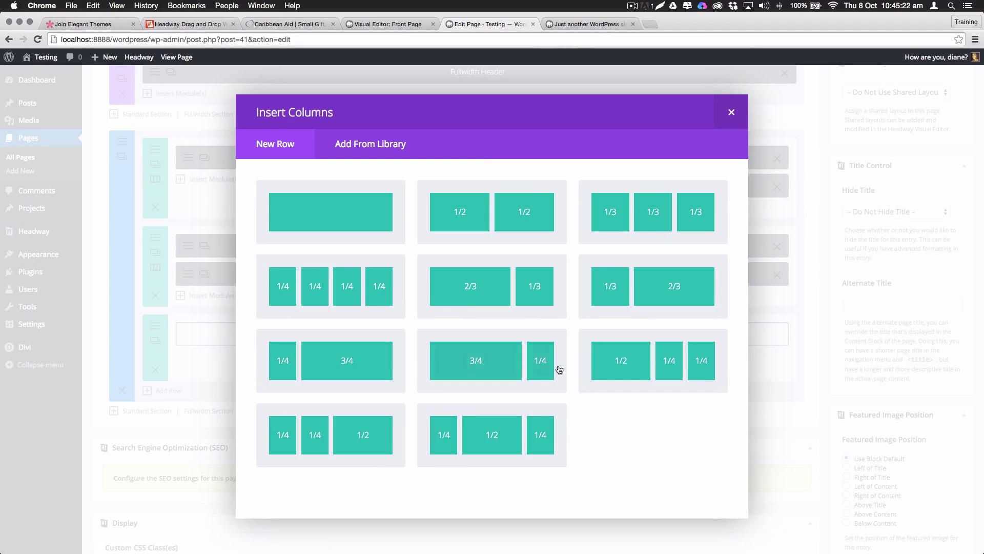
left_click(325, 210)
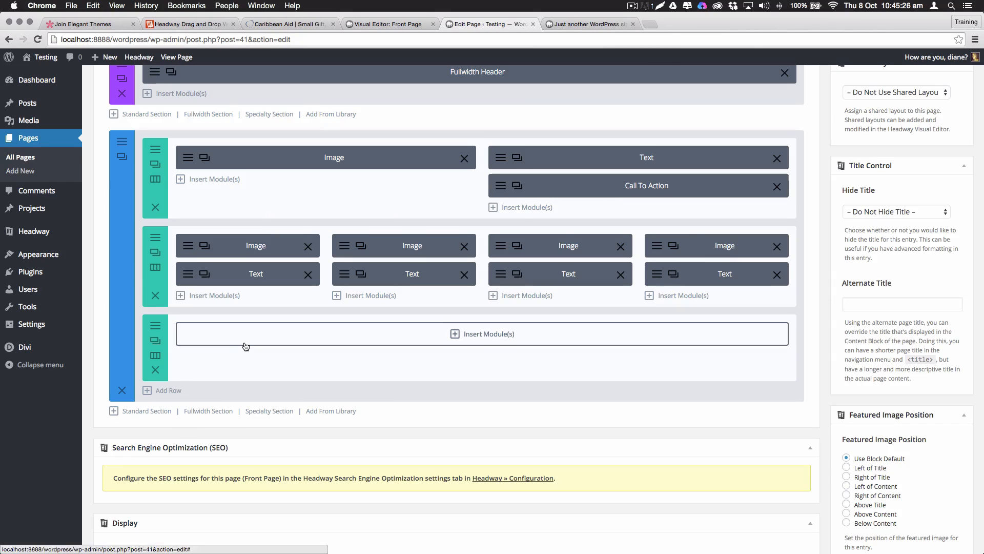
Insert an Accordion module into the new single-column row
scroll(622, 338, "up", 1)
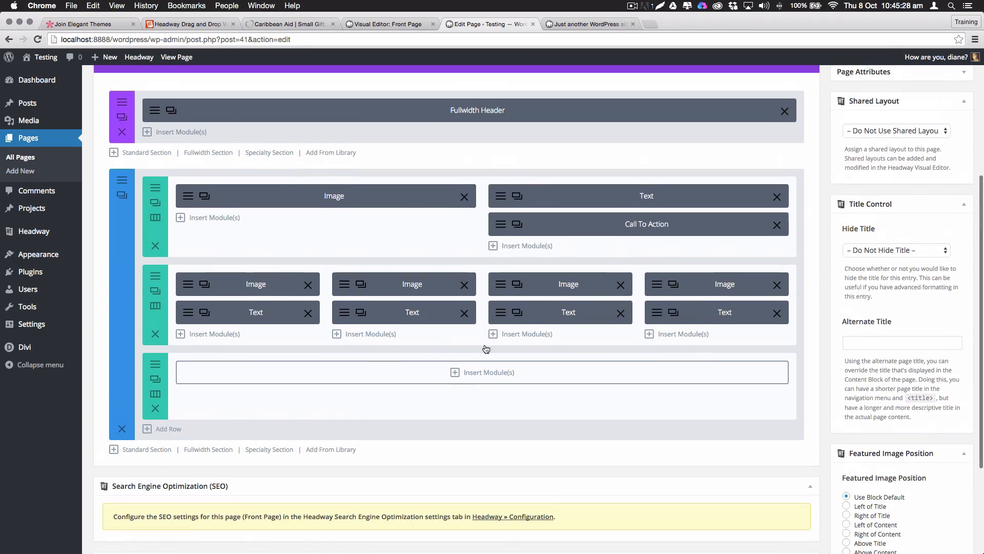
left_click(481, 364)
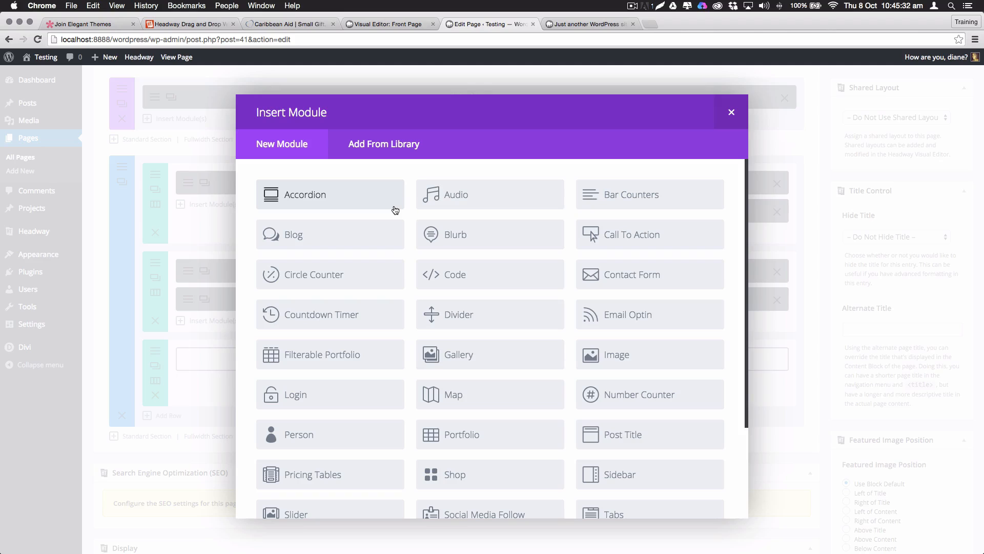
left_click(308, 199)
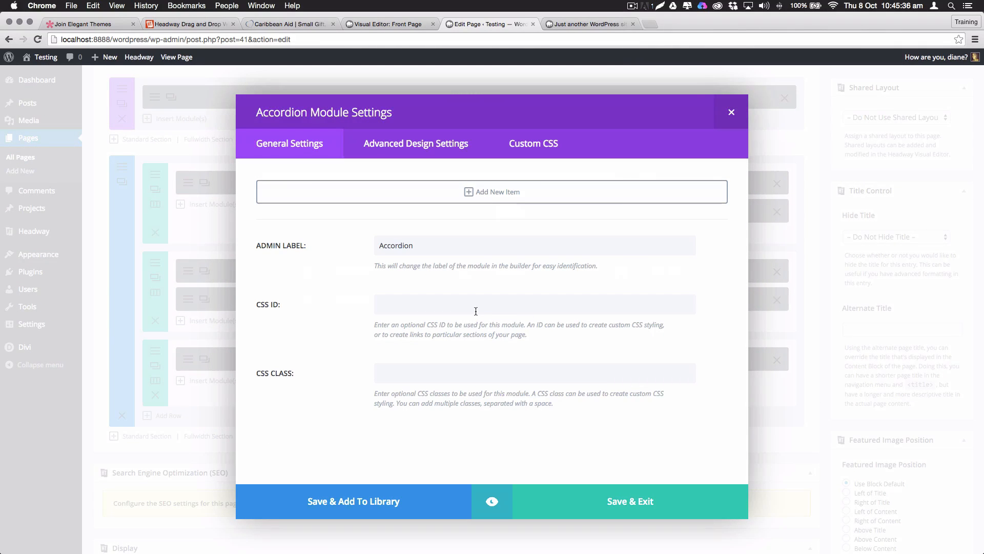
Add an item titled 'This is an accordion' with the four pasted text lines
left_click(481, 194)
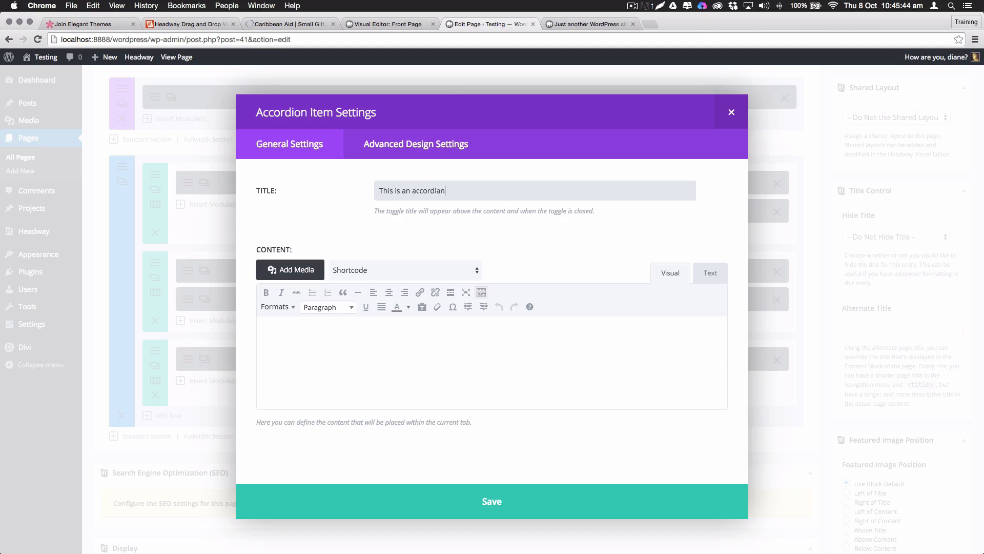
right_click(442, 191)
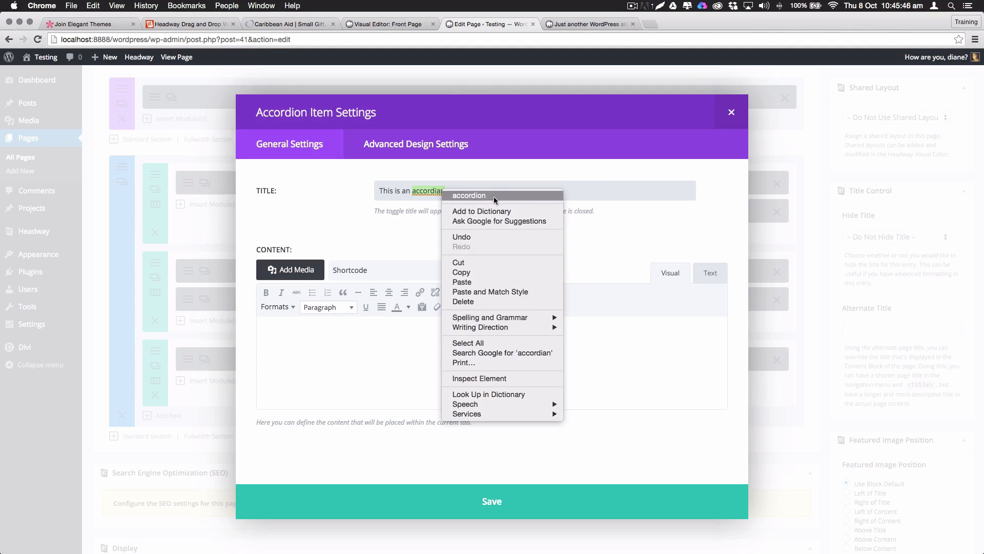
left_click(494, 195)
left_click(281, 339)
type("full control over your layouts cascade your text to all layouts use headway for building your structure use divi for building your content")
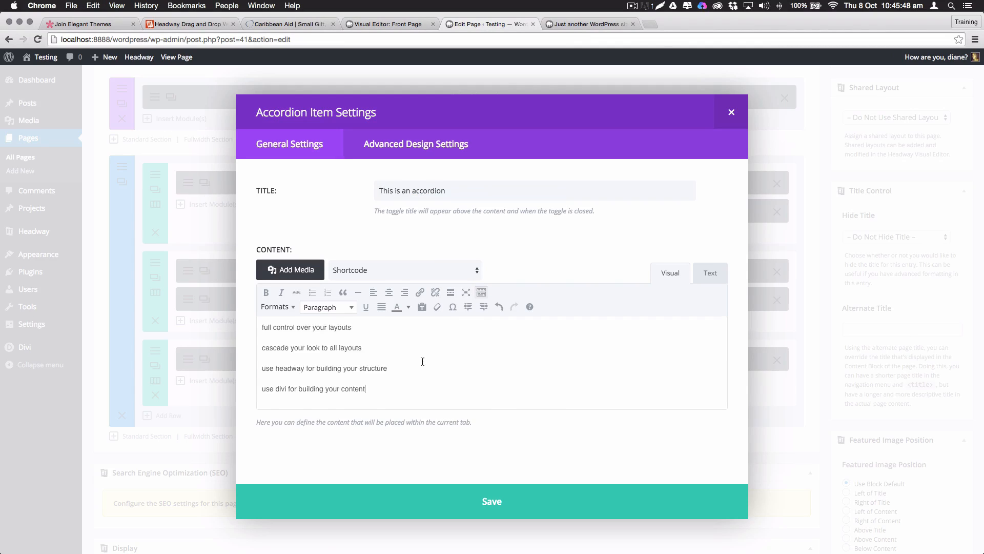
type("full control over your layouts cascade your text to all layouts use headway for building your structure use divi for building your content")
left_click(484, 505)
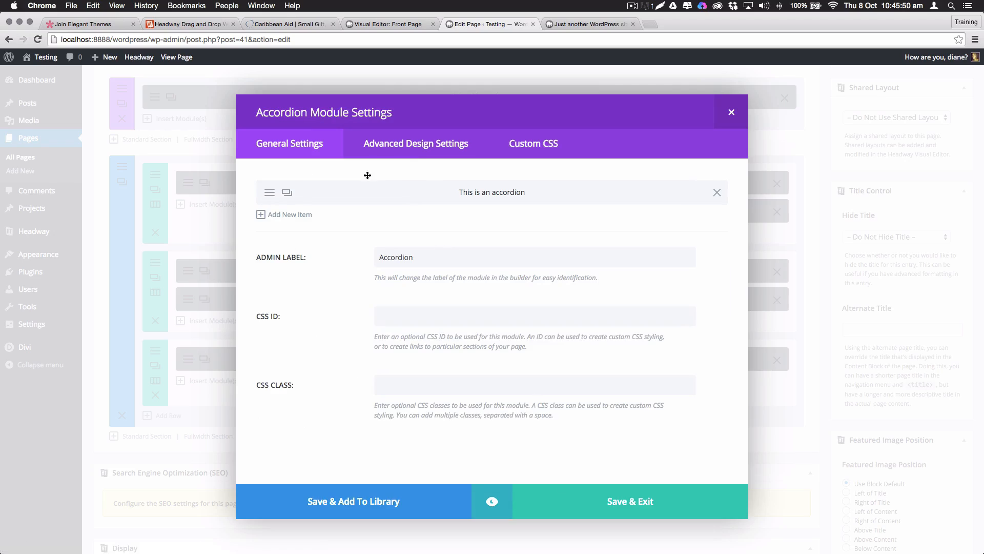
Add three more accordion items for four in total, and save the module
left_click(289, 193)
left_click(288, 193)
left_click(289, 193)
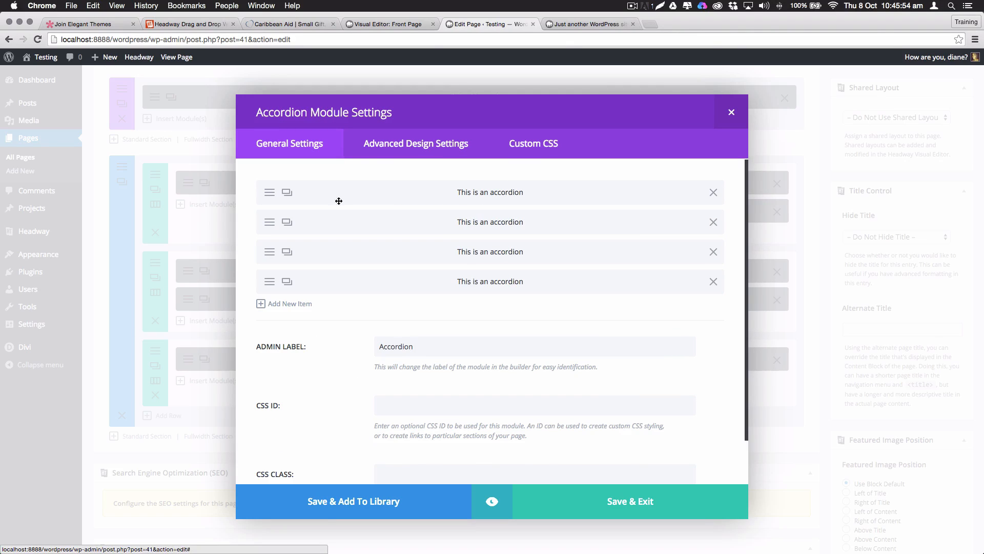
left_click(618, 502)
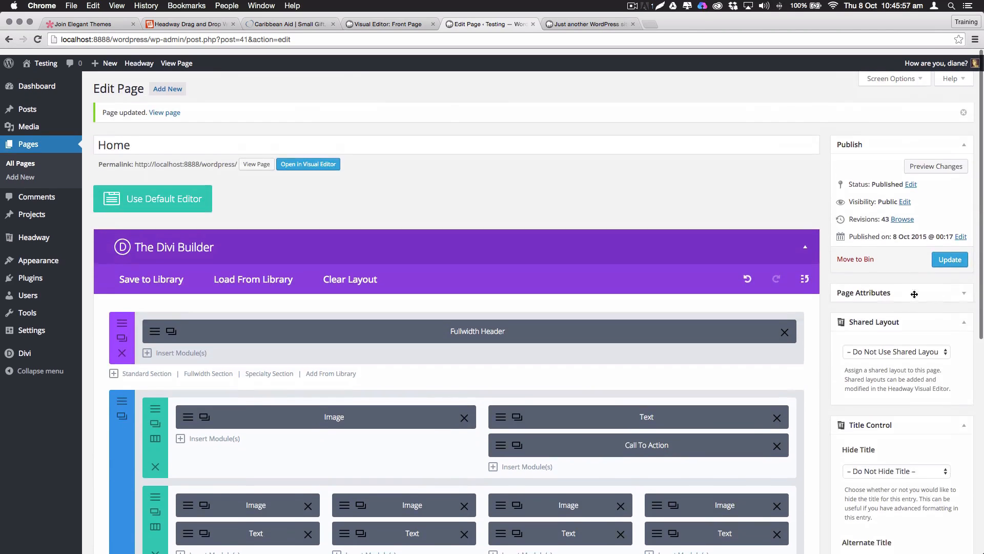
Update the page and reload the live home page
left_click(951, 257)
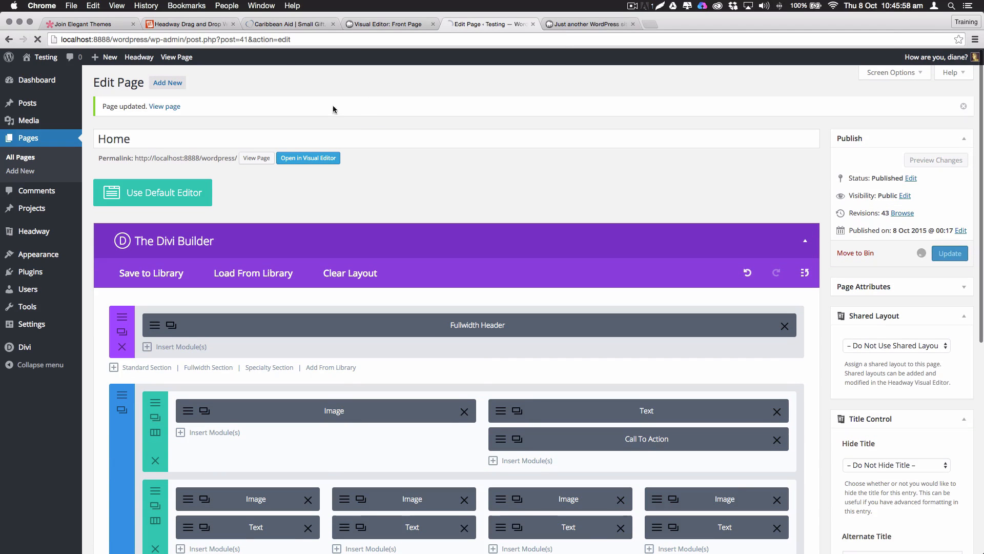
left_click(569, 24)
key("super+r")
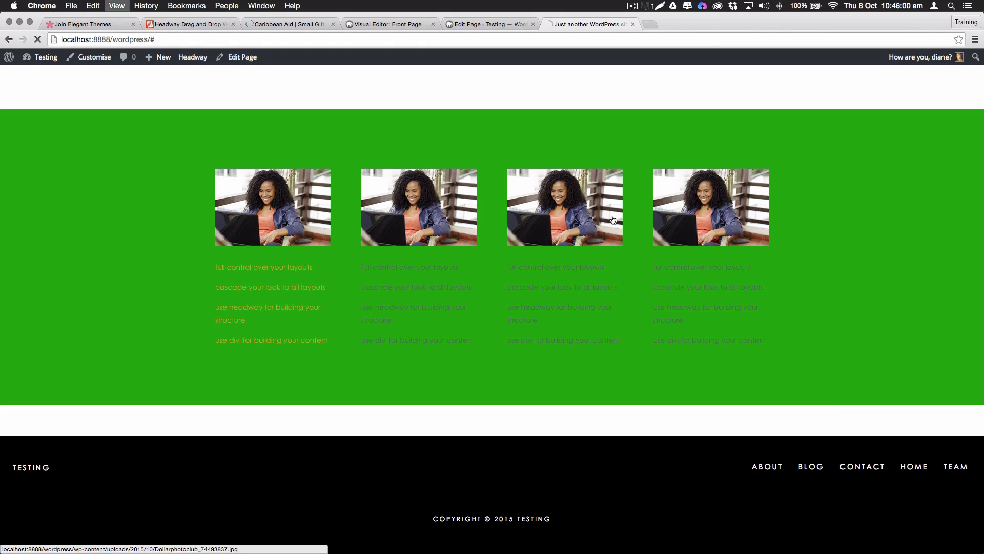
Expand the second, third and fourth accordion items to test them, then return to the editor
scroll(447, 365, "down", 1)
scroll(448, 366, "down", 5)
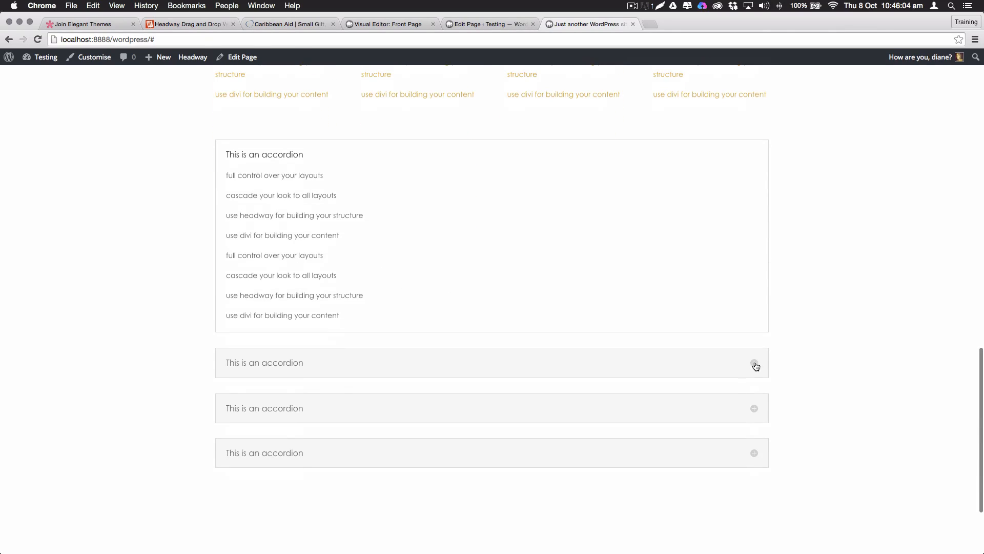
left_click(755, 364)
left_click(753, 408)
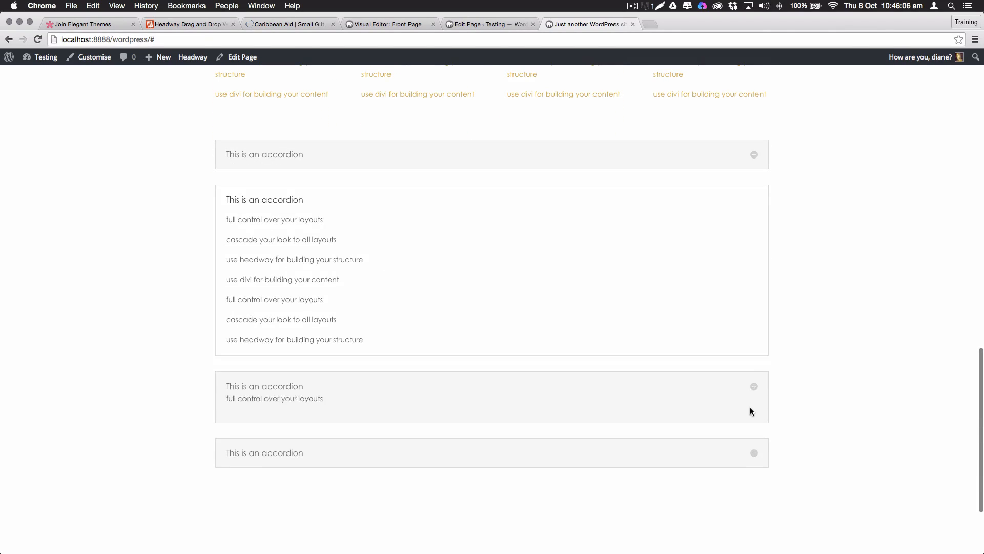
left_click(755, 456)
scroll(569, 264, "up", 7)
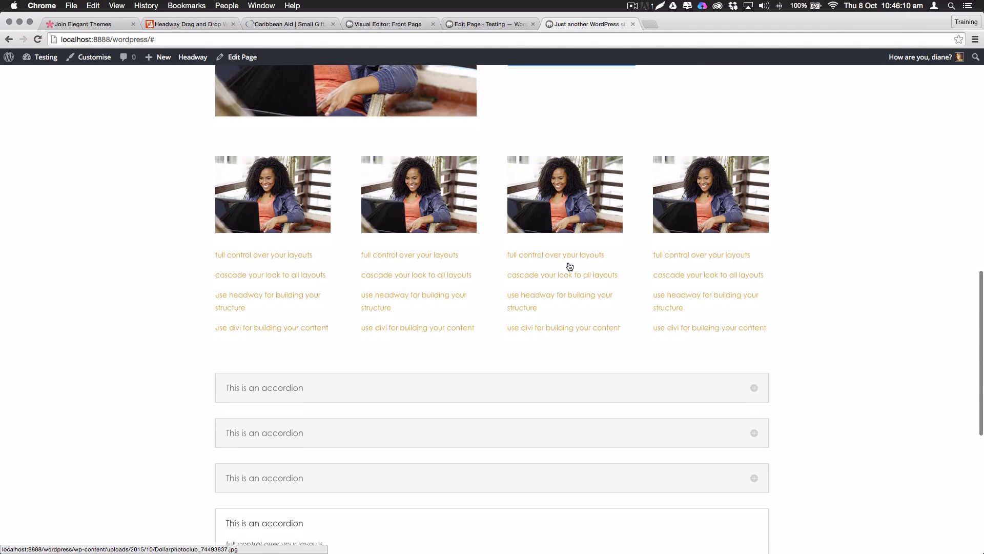
left_click(469, 24)
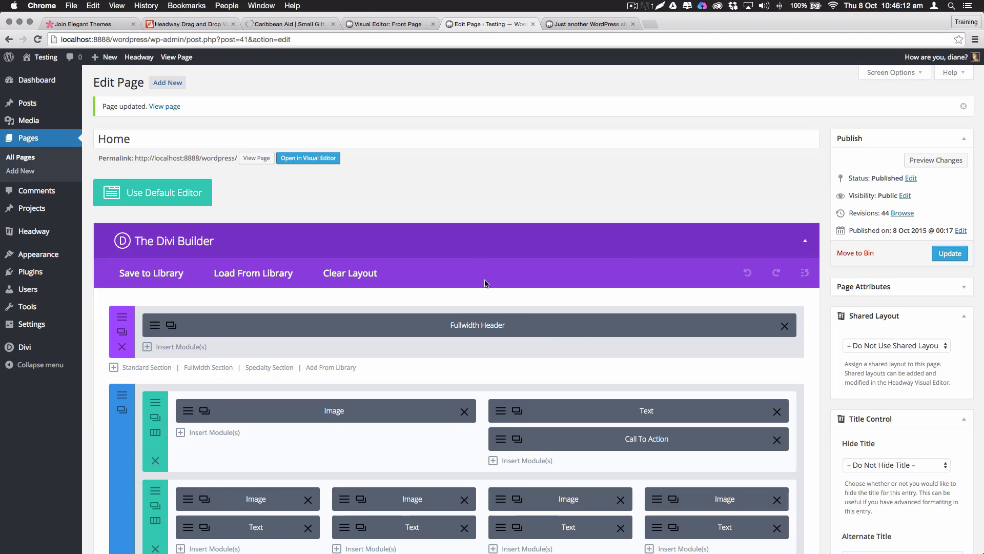
Change the accordion row's layout to three equal 1/3 columns
scroll(486, 283, "down", 9)
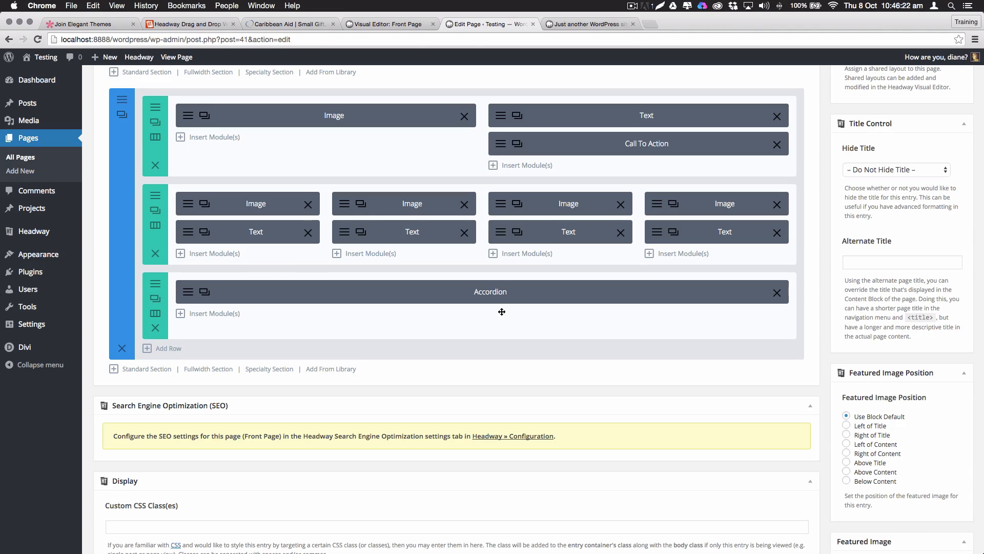
left_click(155, 314)
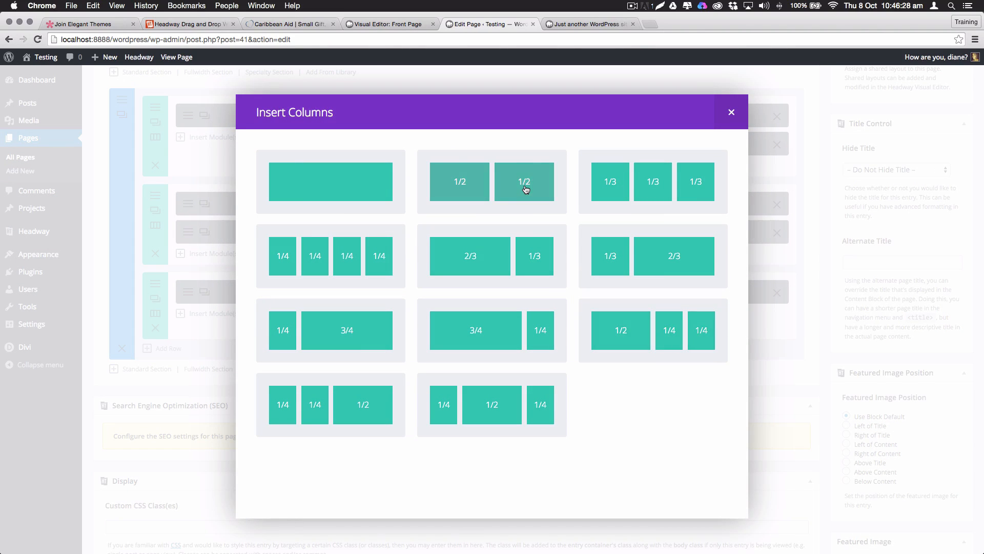
left_click(653, 188)
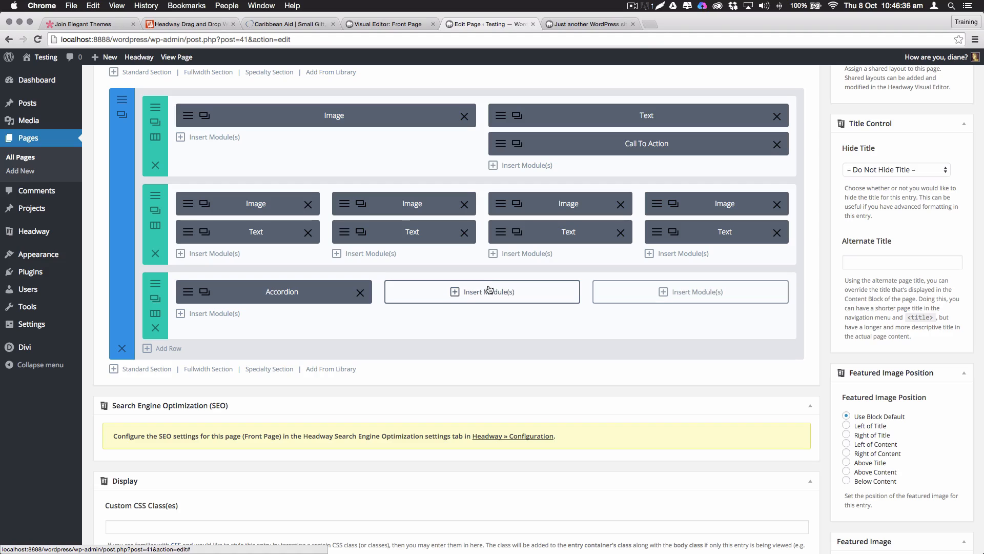
Copy two Image modules into the accordion row's empty columns and update the page
left_click(361, 204)
left_click_drag(395, 220, 480, 303)
left_click(517, 202)
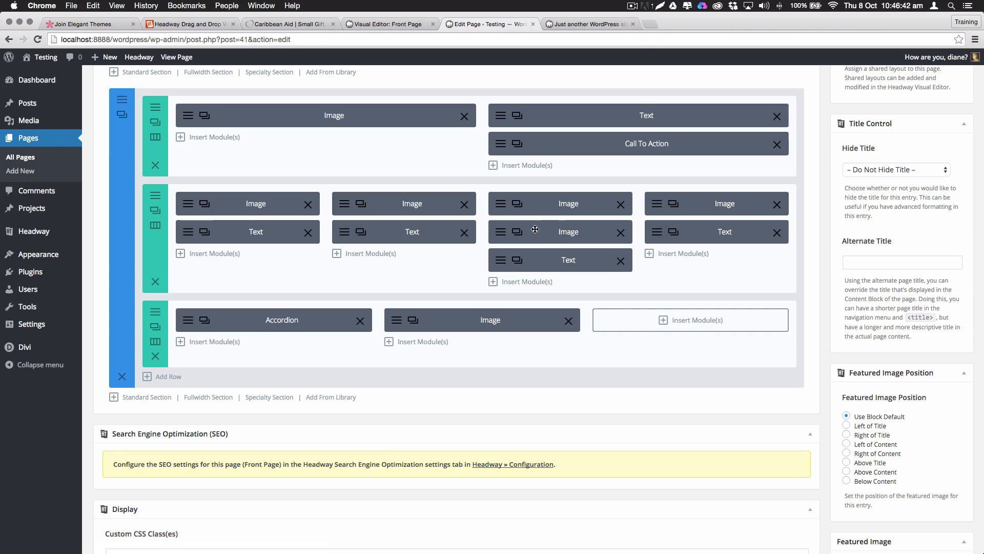
left_click_drag(533, 229, 688, 301)
scroll(737, 253, "up", 5)
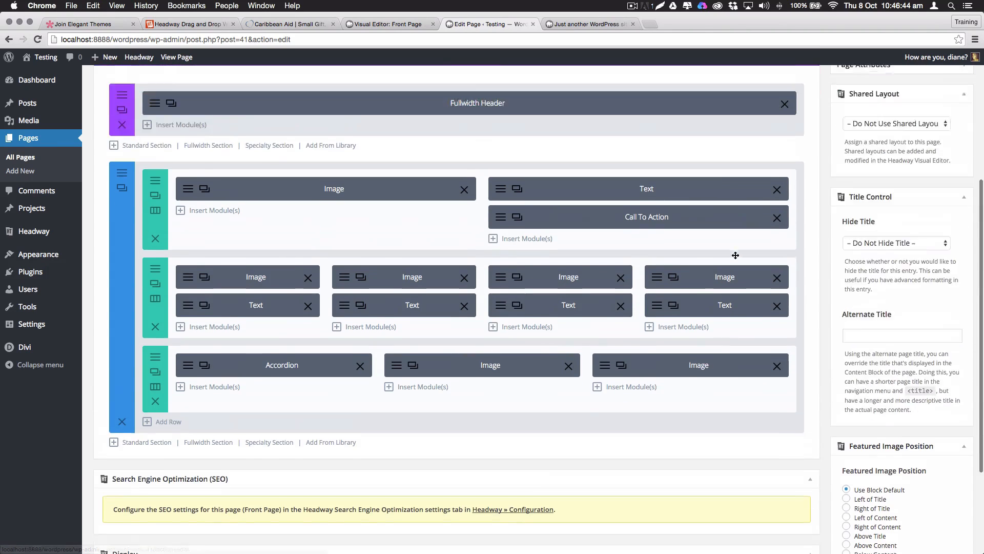
left_click(937, 108)
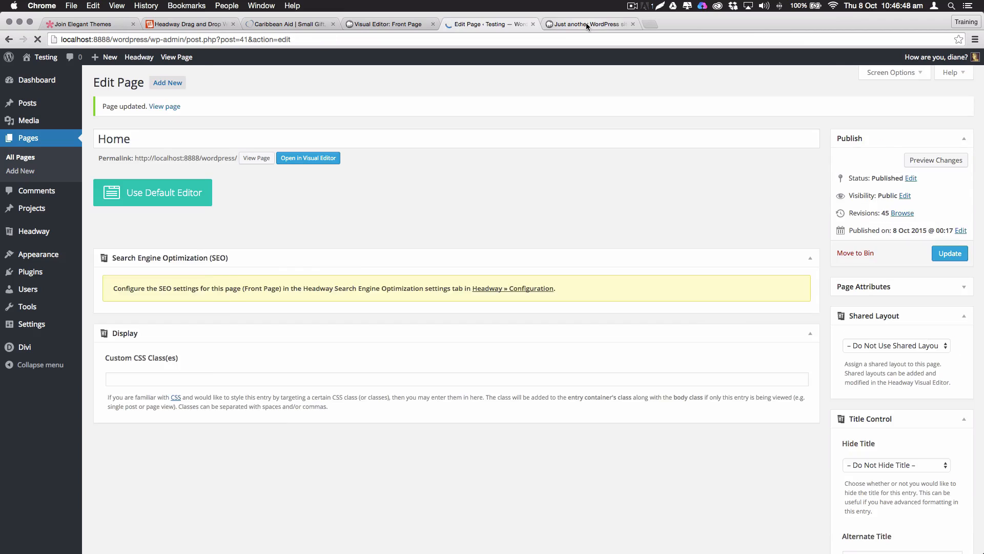
On the live site, expand the second and third accordion items beside the two laptop photos
left_click(586, 23)
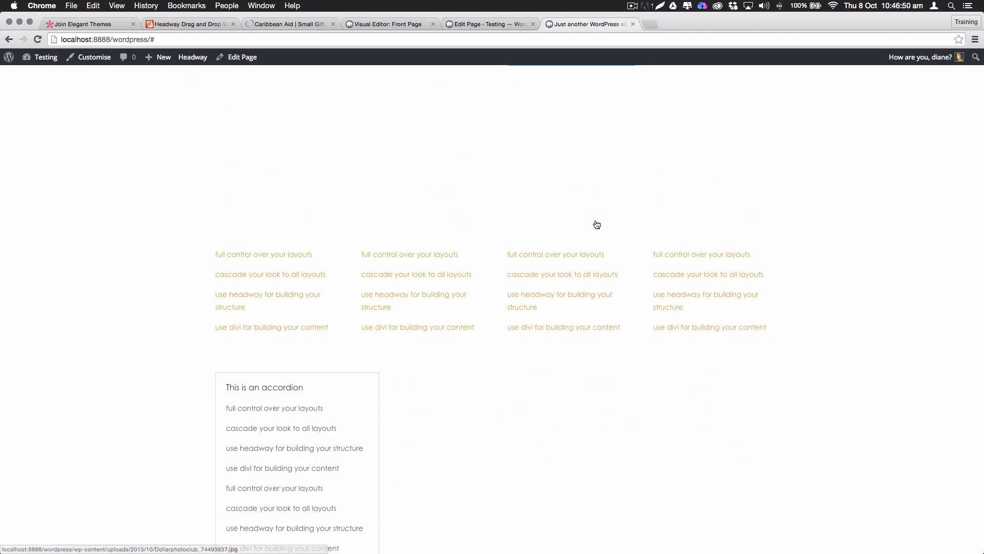
scroll(310, 351, "down", 2)
scroll(358, 369, "down", 2)
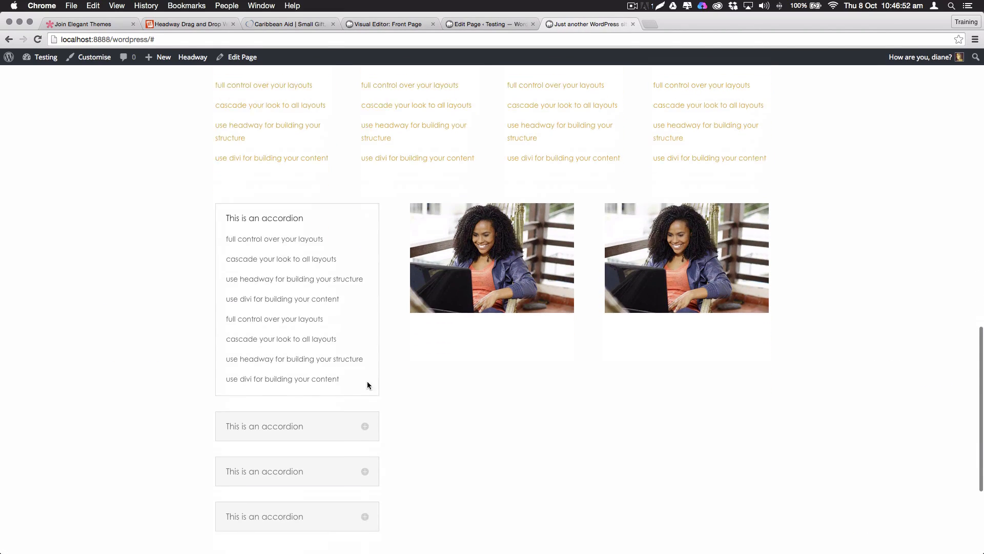
left_click(365, 421)
left_click(376, 463)
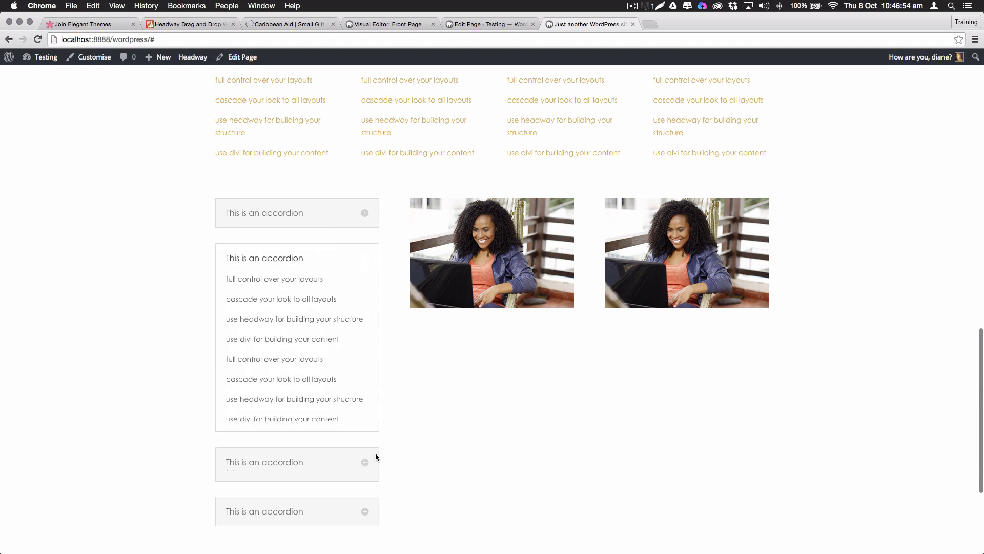
scroll(586, 359, "up", 6)
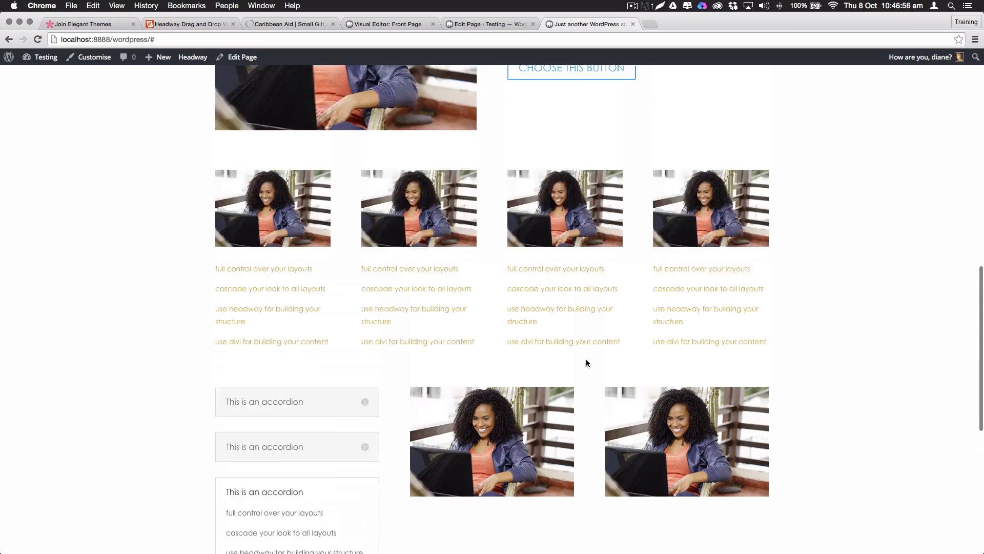
scroll(578, 359, "down", 8)
scroll(559, 357, "up", 4)
scroll(560, 357, "up", 8)
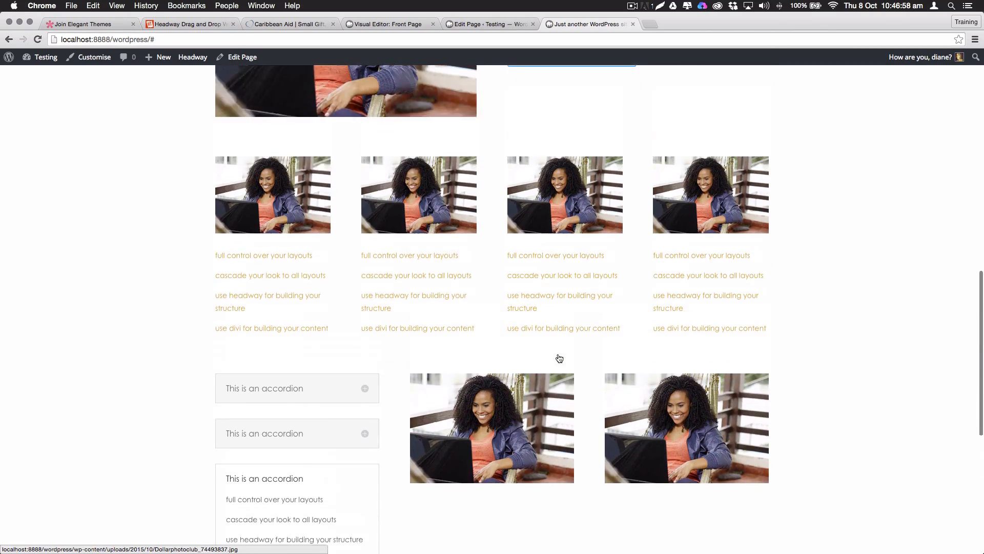
scroll(556, 352, "down", 7)
scroll(556, 352, "down", 2)
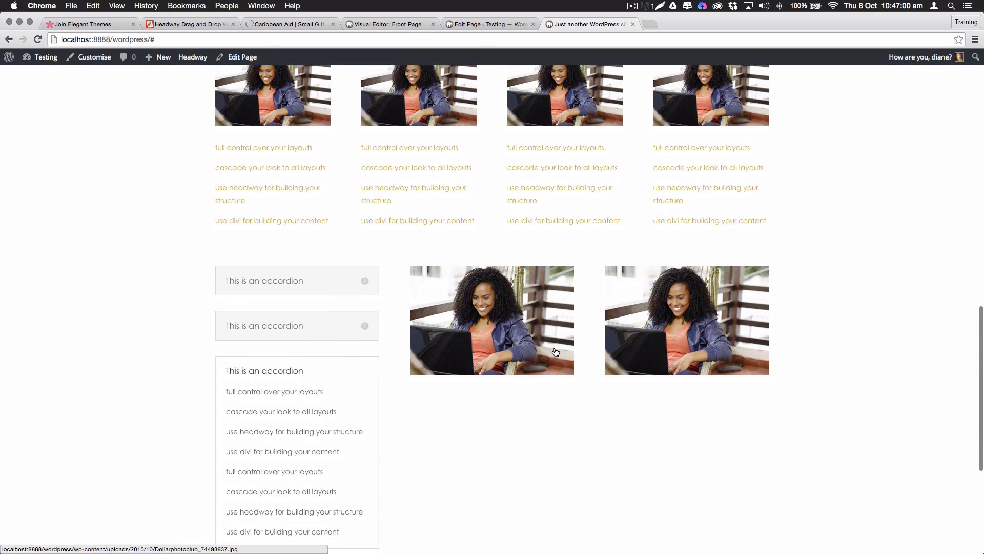
Add a new fullwidth section below the content holding a Fullwidth Map module
left_click(483, 24)
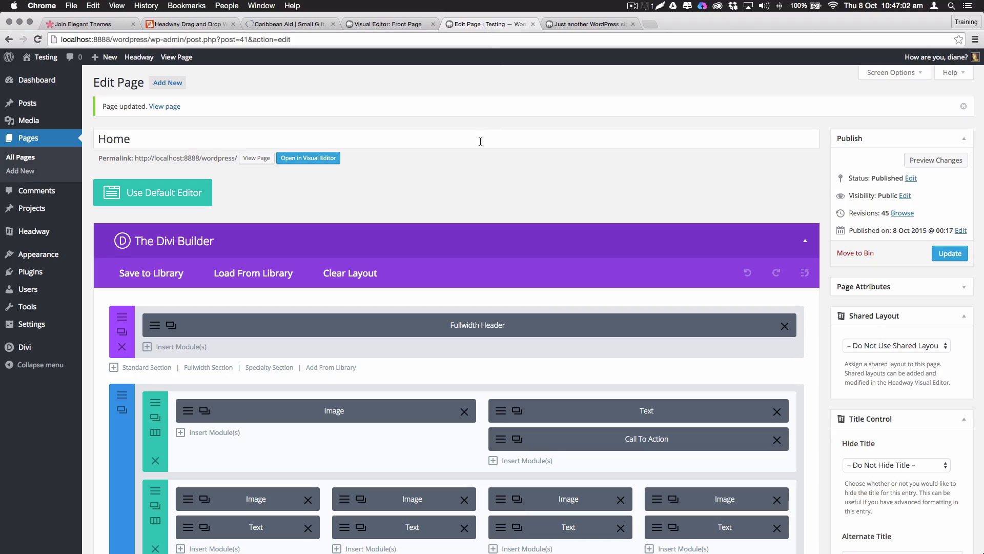
scroll(475, 212, "down", 10)
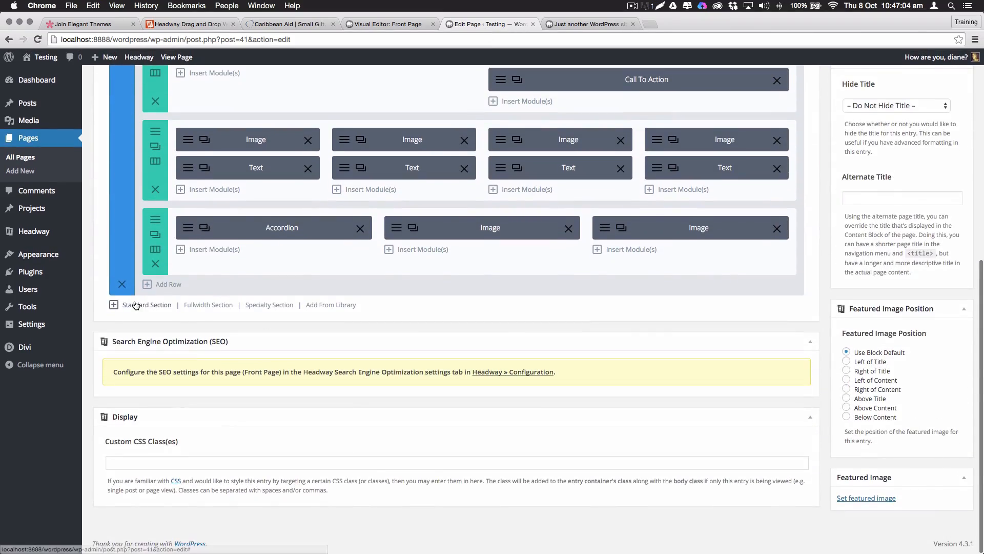
left_click(221, 305)
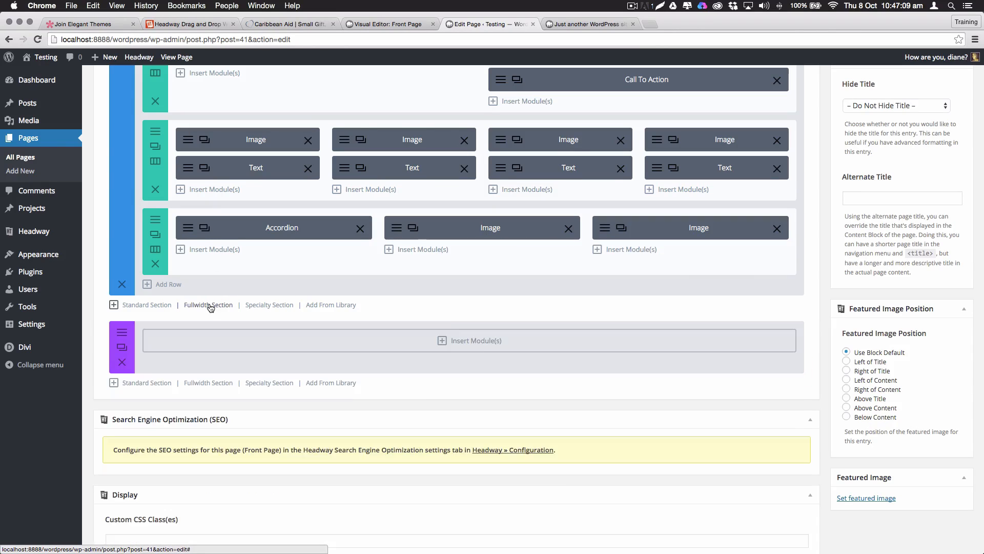
left_click(478, 345)
left_click(318, 236)
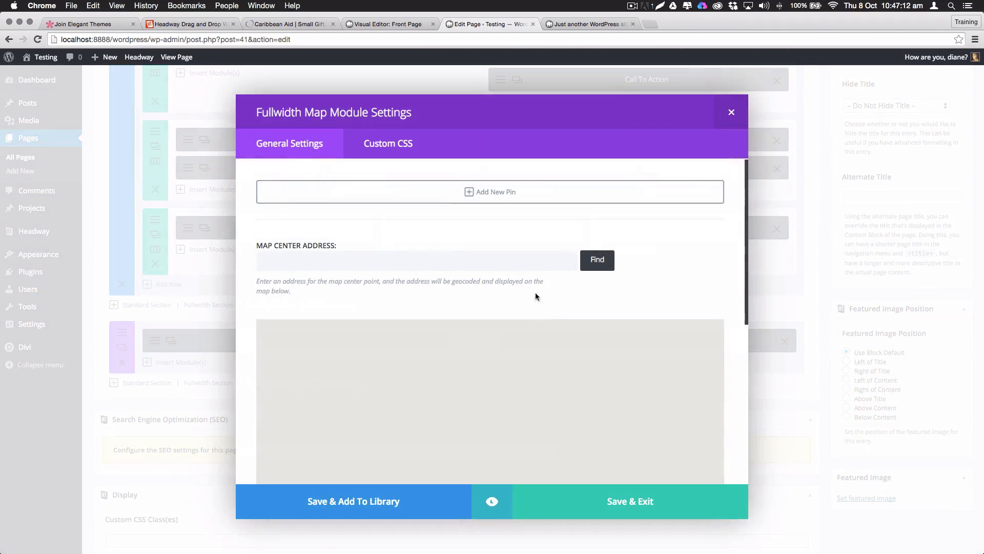
left_click(477, 192)
left_click(358, 258)
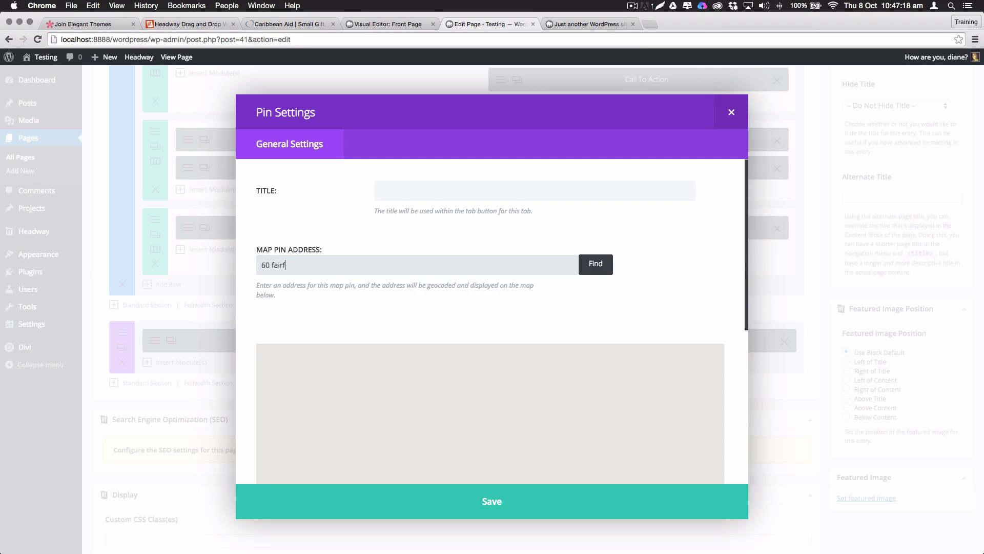
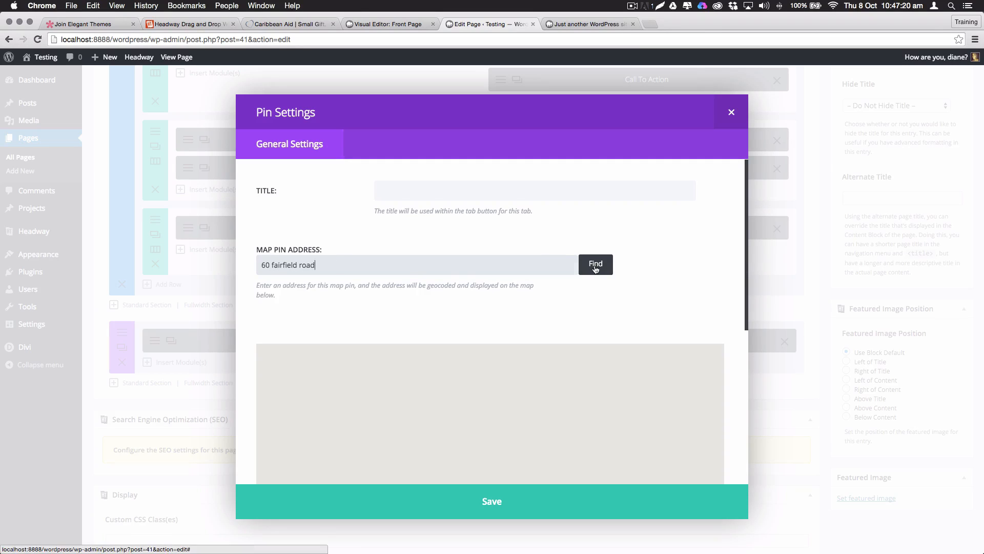
left_click(595, 264)
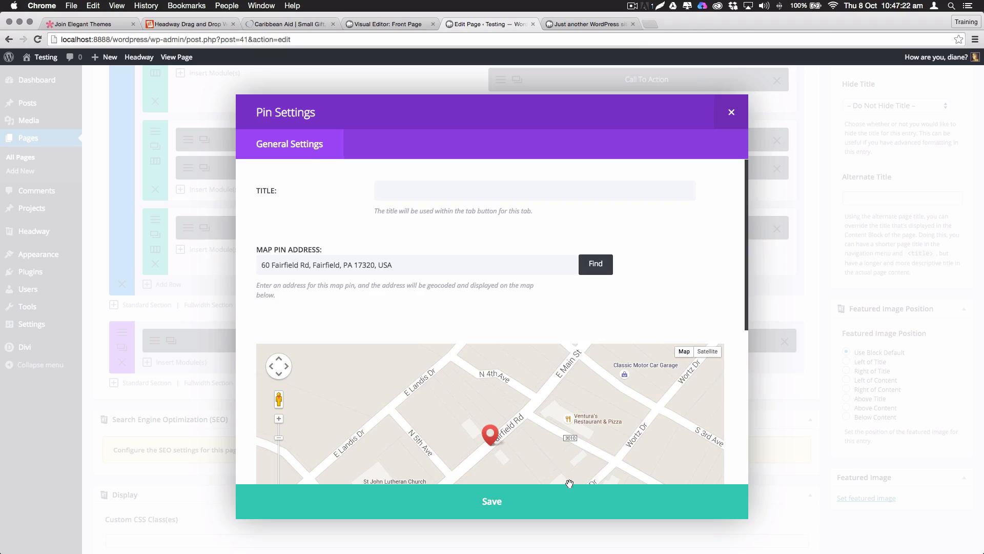
left_click(492, 502)
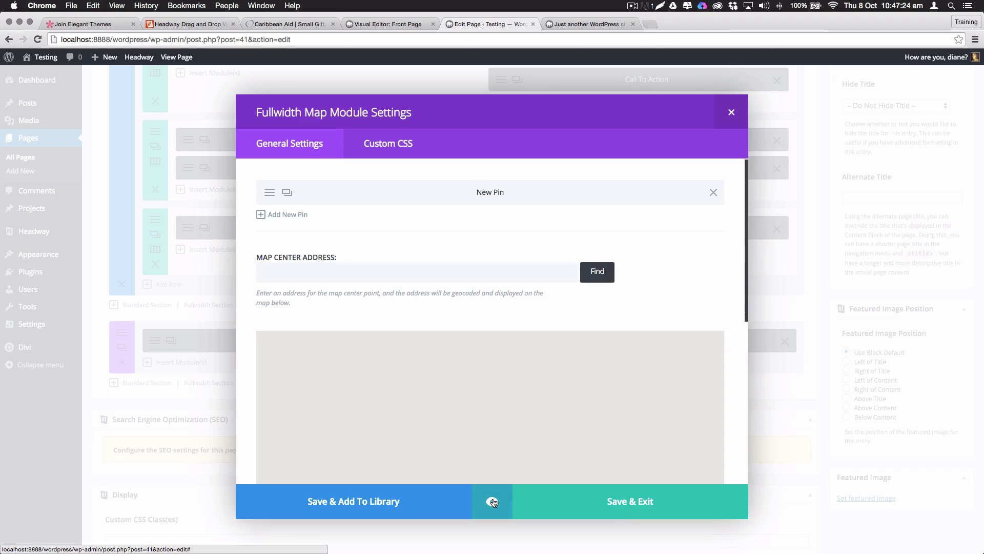
left_click(629, 509)
scroll(824, 172, "up", 6)
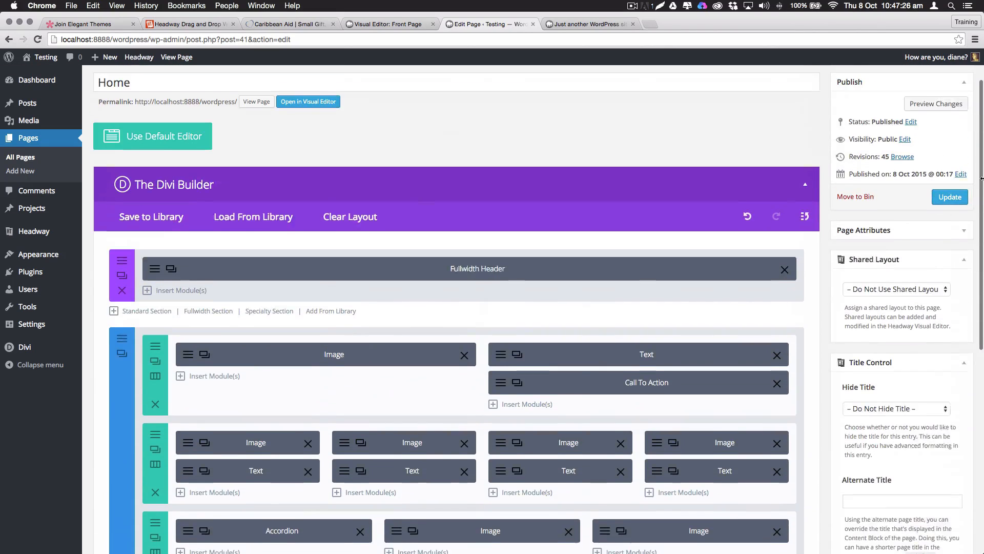
left_click(951, 204)
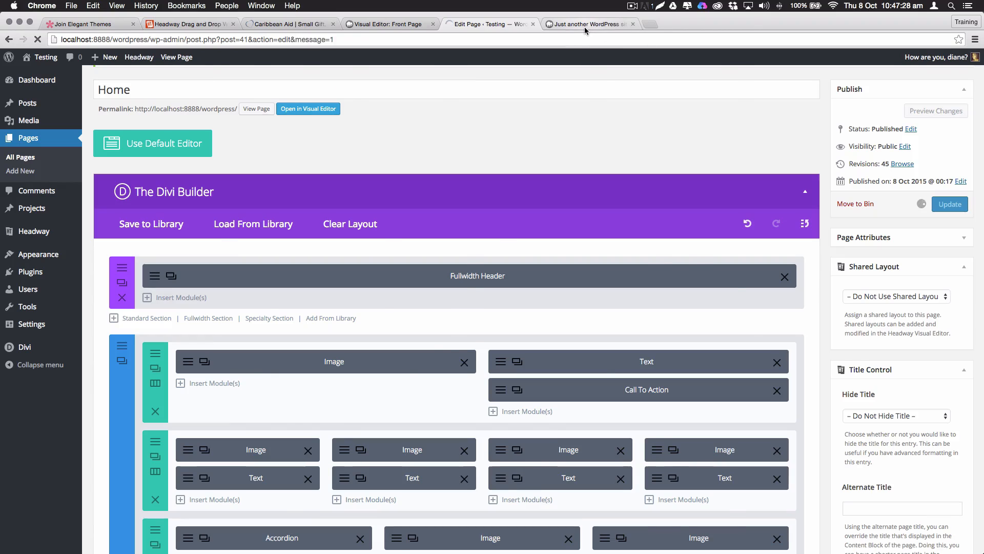
left_click(585, 27)
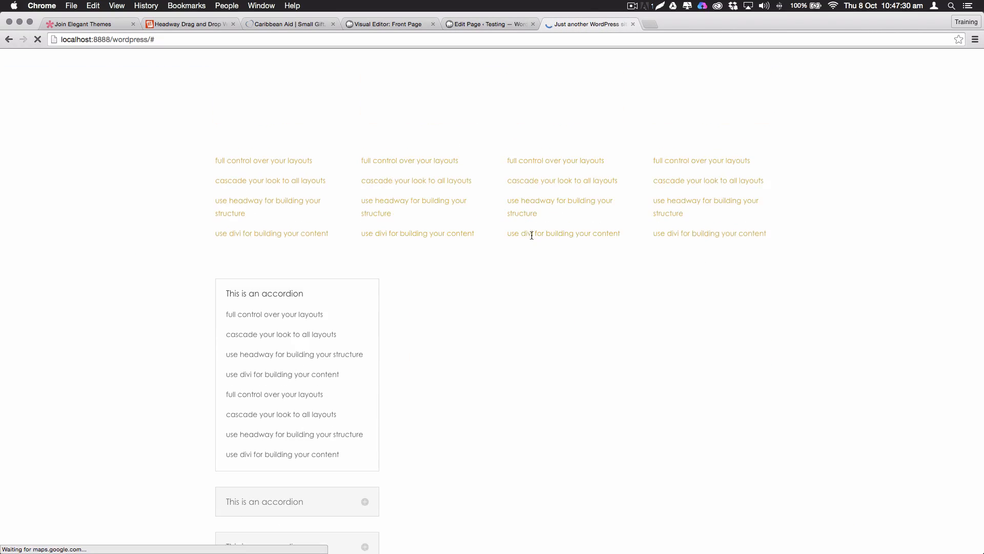
scroll(502, 215, "down", 4)
scroll(503, 219, "down", 6)
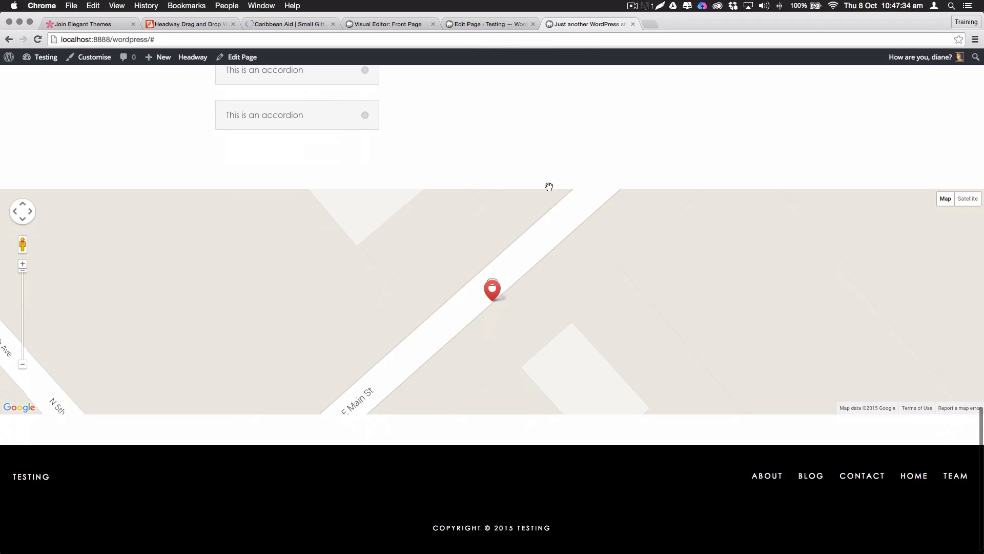
scroll(521, 152, "up", 2)
scroll(521, 151, "down", 2)
scroll(521, 152, "up", 2)
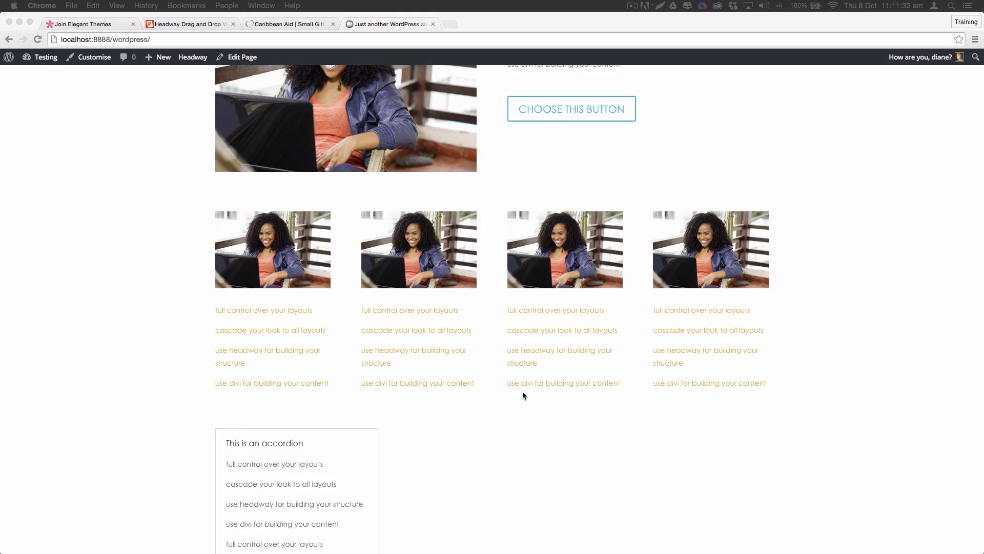
scroll(522, 394, "down", 10)
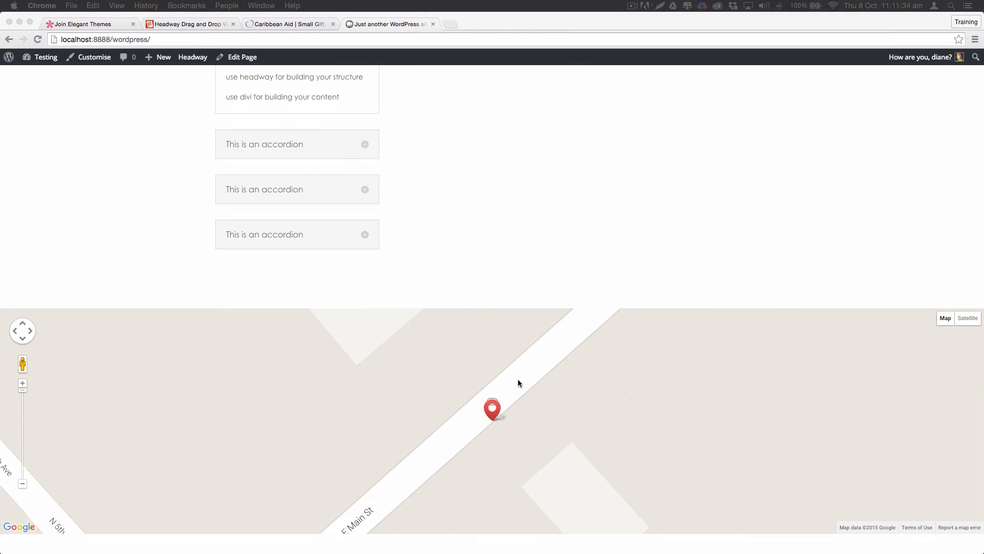
scroll(475, 257, "up", 15)
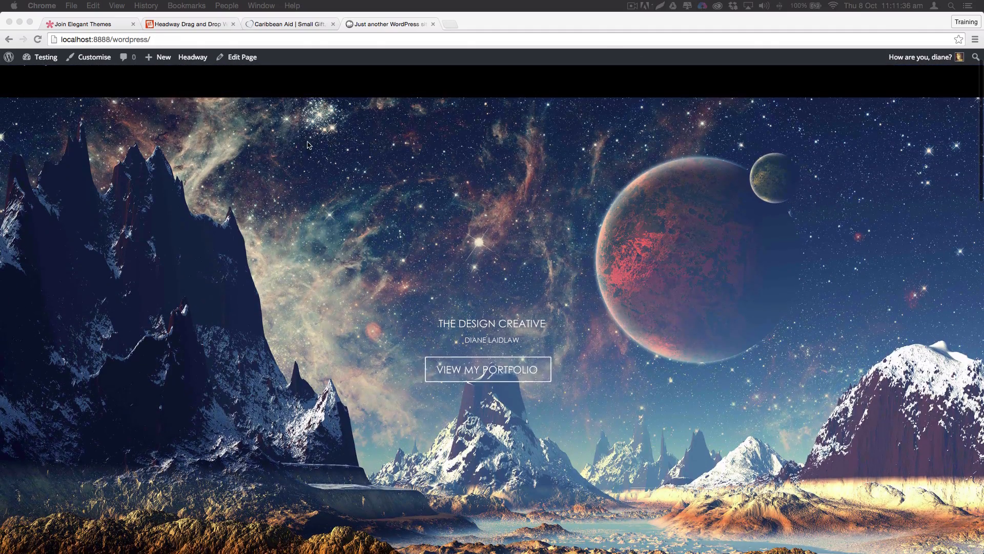
left_click(238, 58)
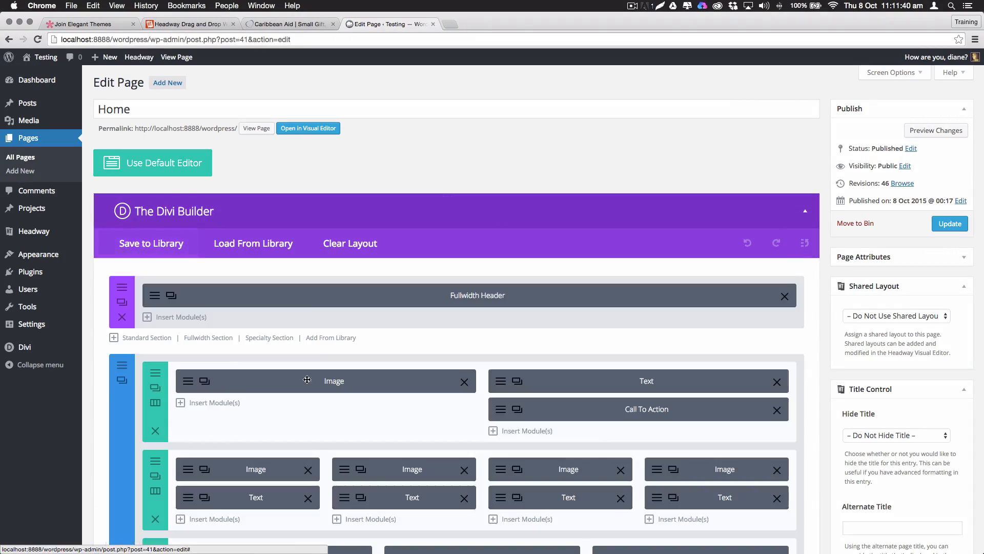
Save the whole page layout to the Divi Library as 'Homepage'
scroll(338, 308, "down", 2)
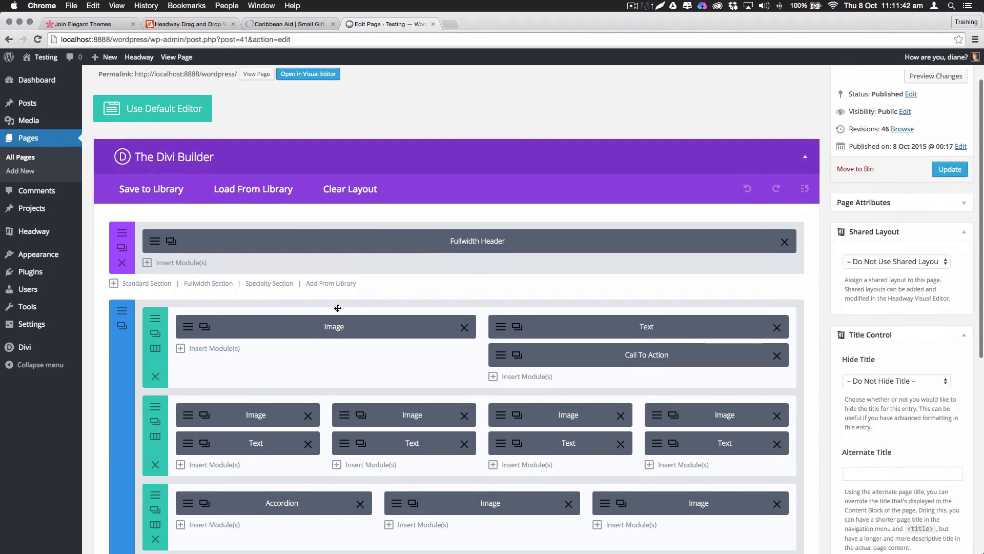
scroll(307, 301, "up", 1)
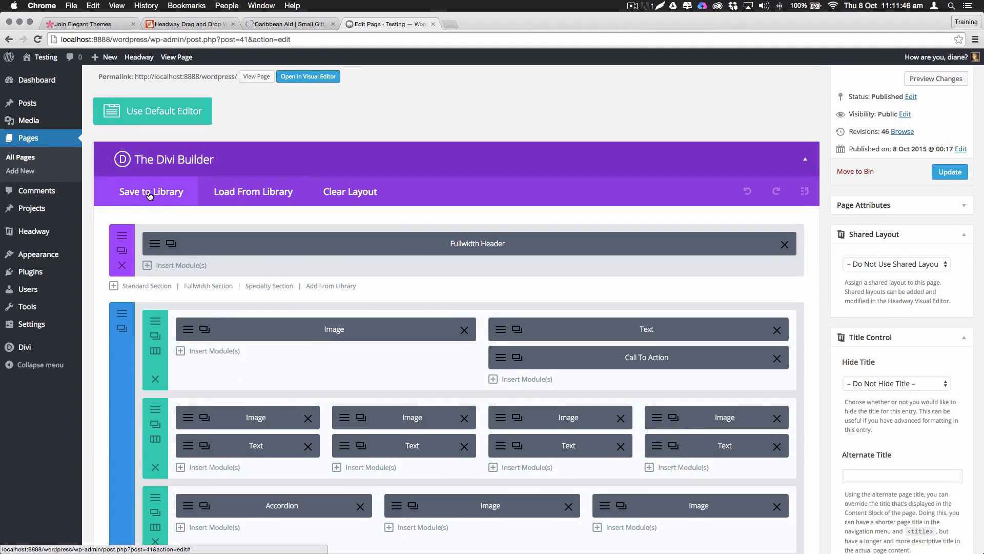
left_click(171, 189)
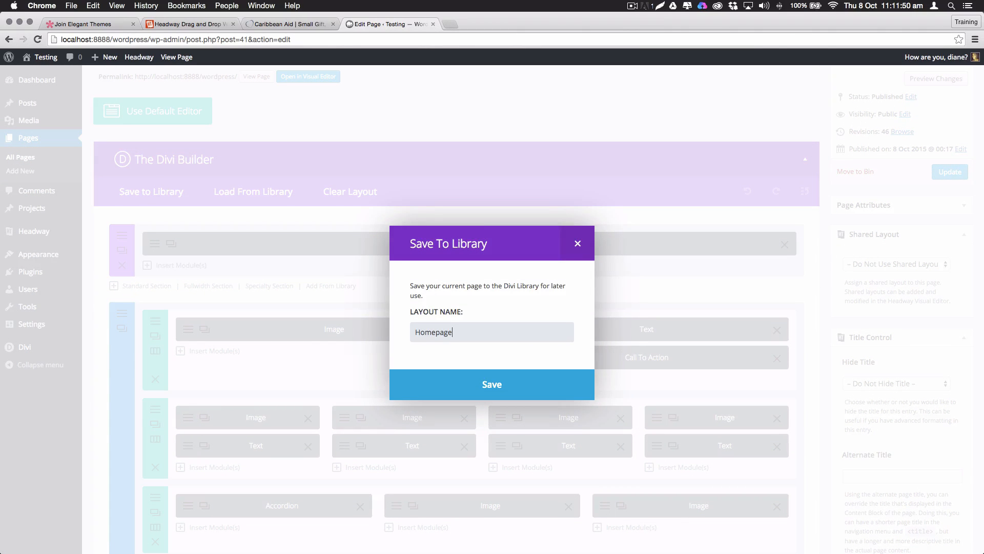
left_click(592, 372)
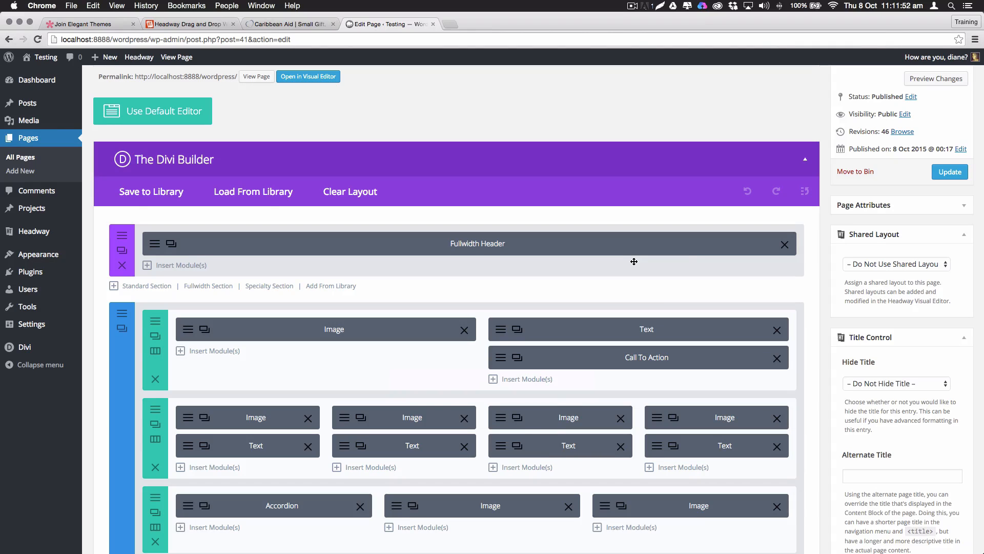
Update the Home page and open the Divi Library layout list
left_click(950, 172)
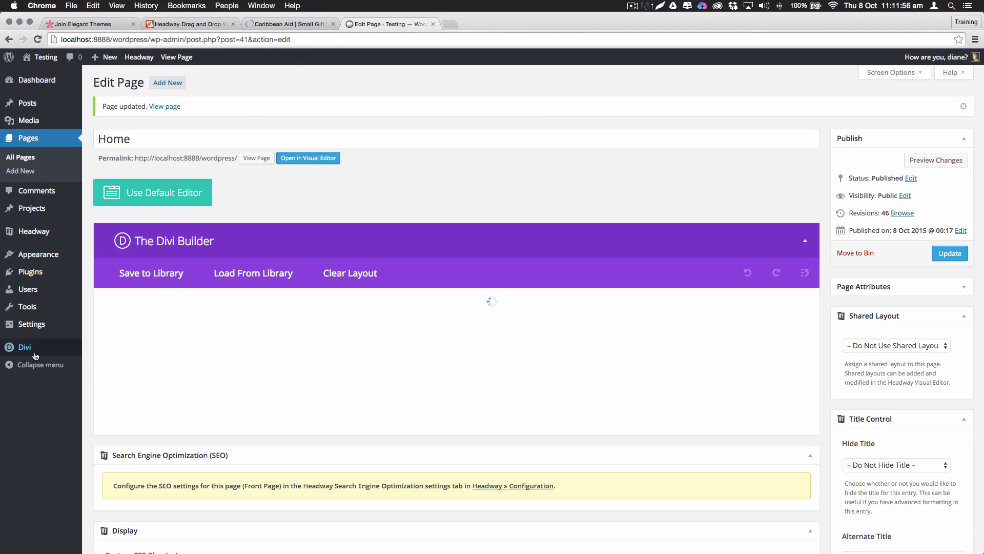
mouse_move(31, 355)
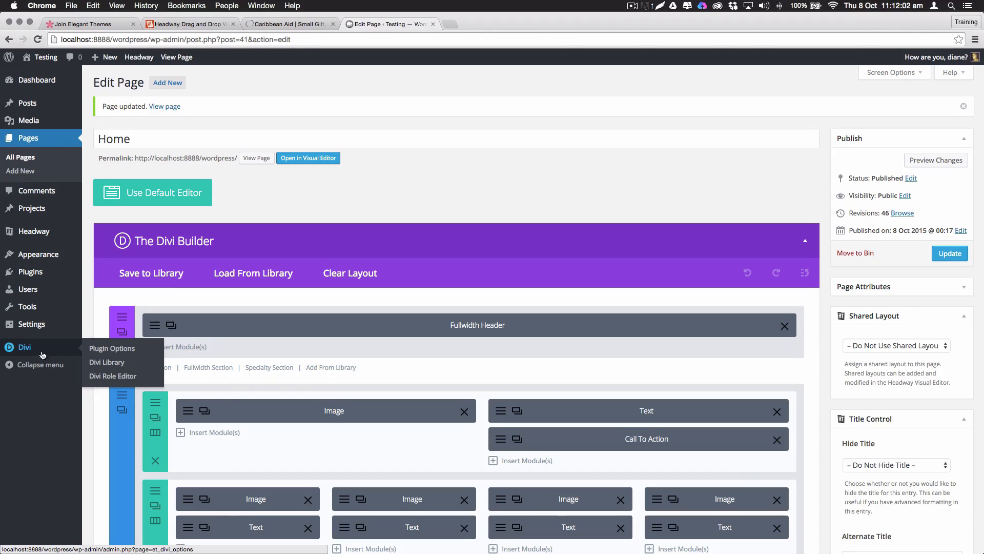
left_click(106, 363)
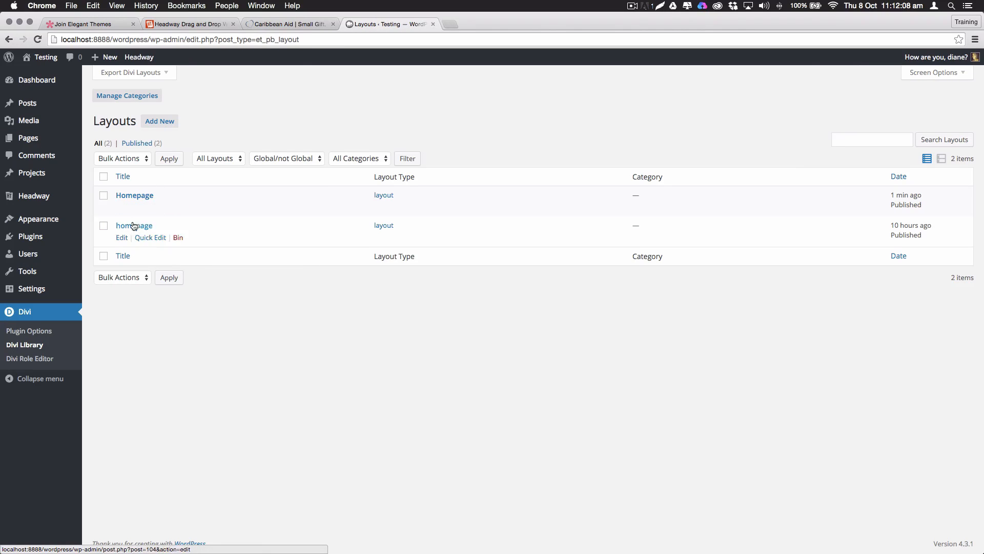
Bin the older lowercase homepage layout and open the 'Homepage' layout to check it
left_click(180, 239)
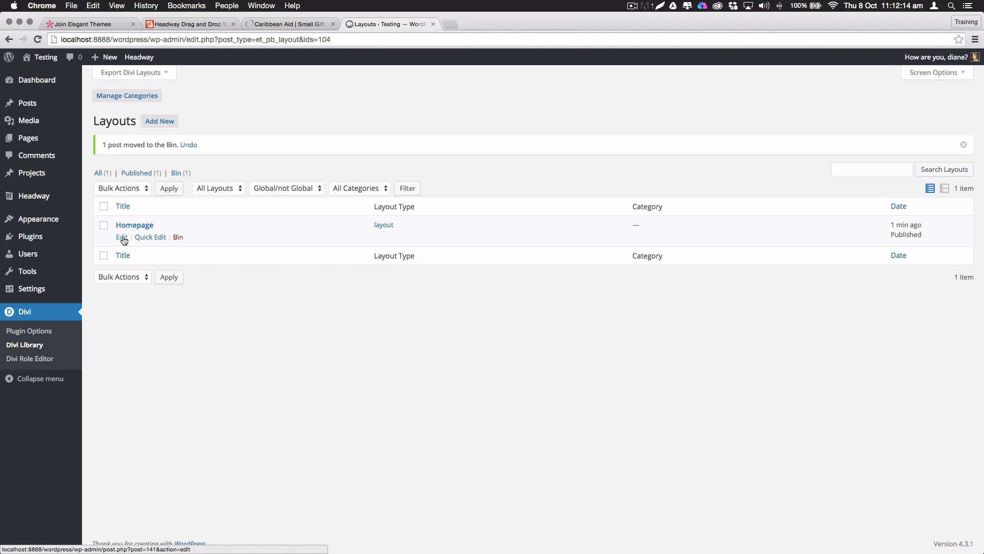
left_click(122, 237)
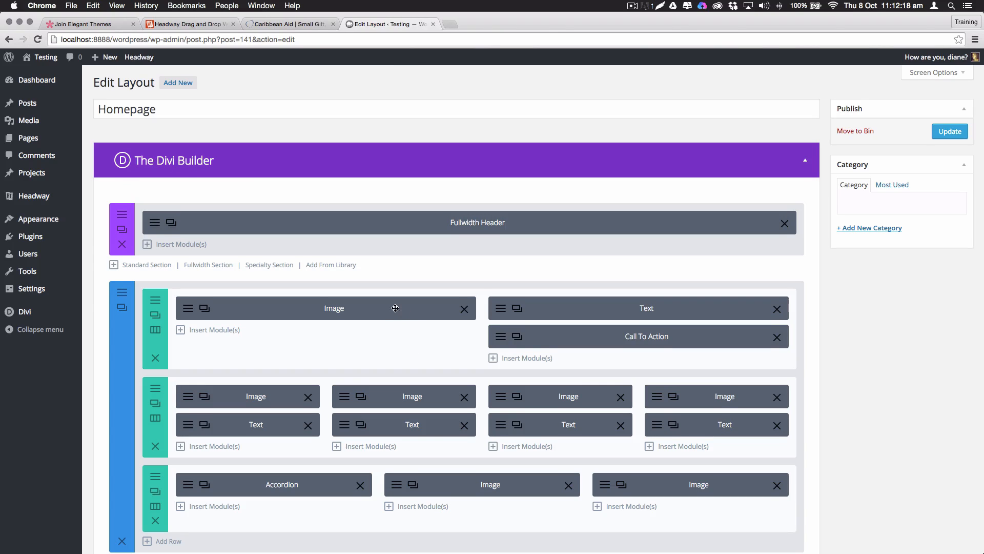
scroll(391, 308, "down", 3)
scroll(391, 308, "up", 3)
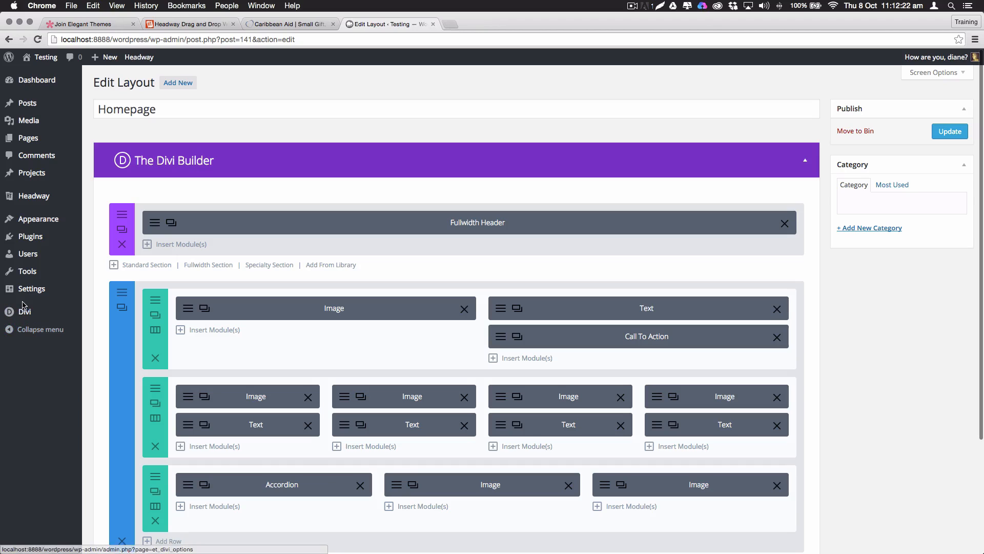
Review the layout's Fullwidth Header settings and close them without changes
mouse_move(24, 312)
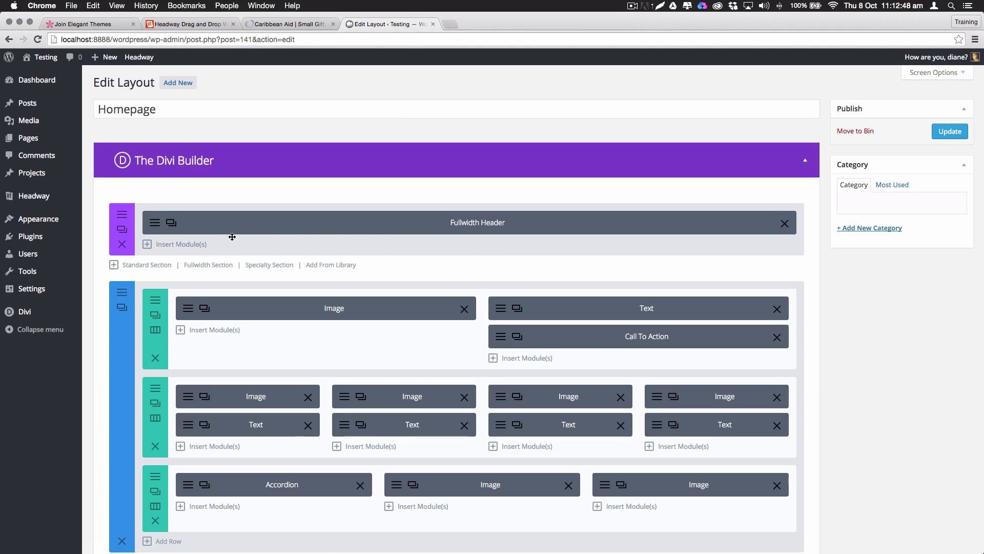
left_click(155, 223)
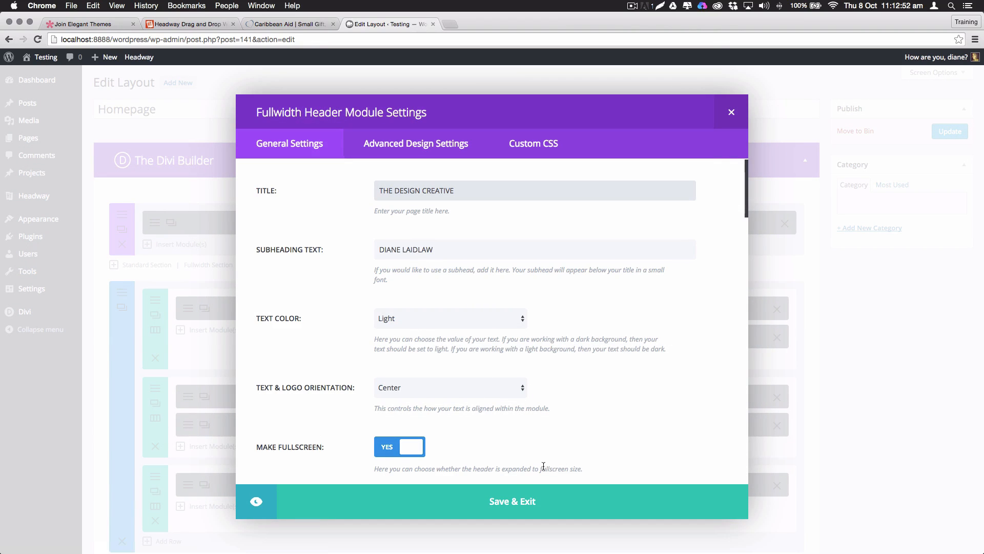
left_click(731, 117)
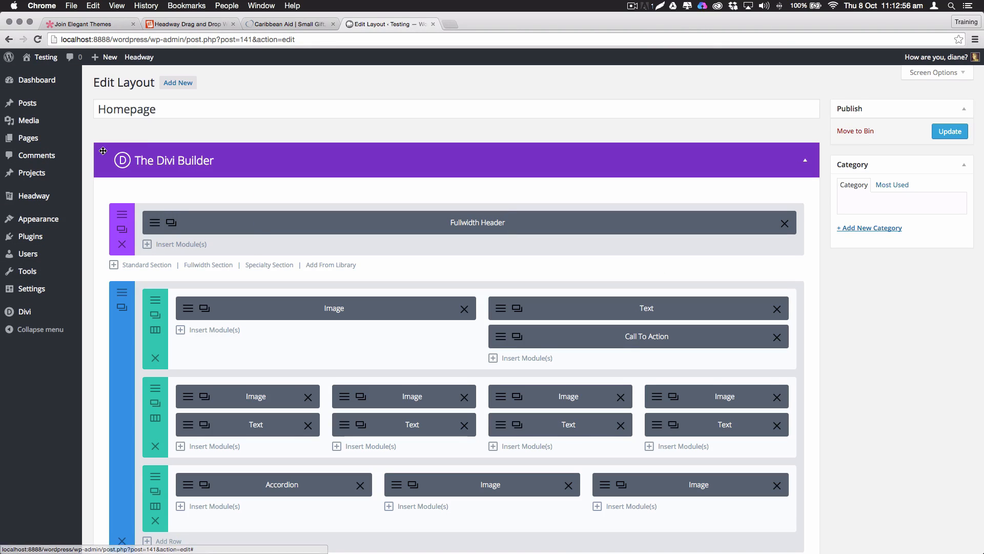
mouse_move(116, 137)
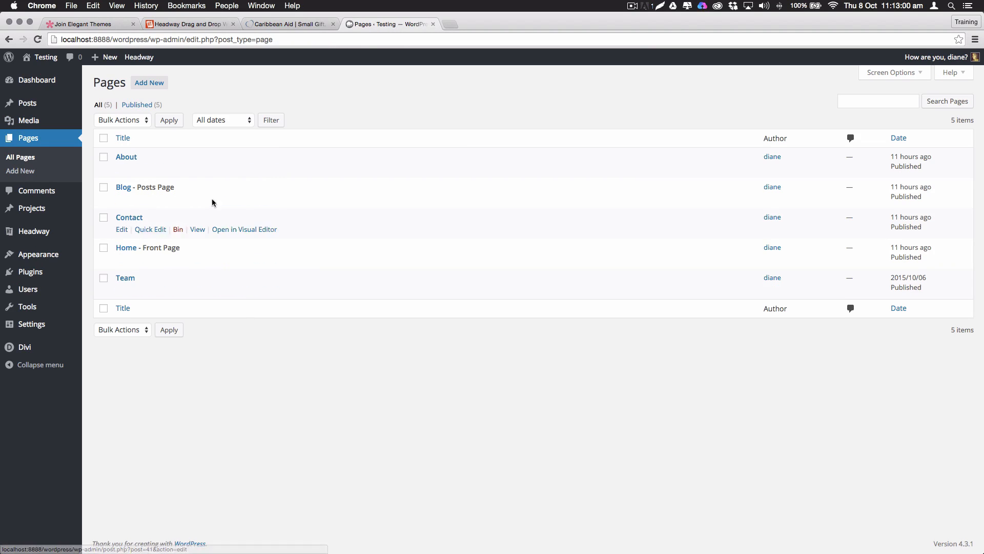
Add the Home page's Fullwidth Header to the library as global item 'top header', then recheck its settings
left_click(126, 248)
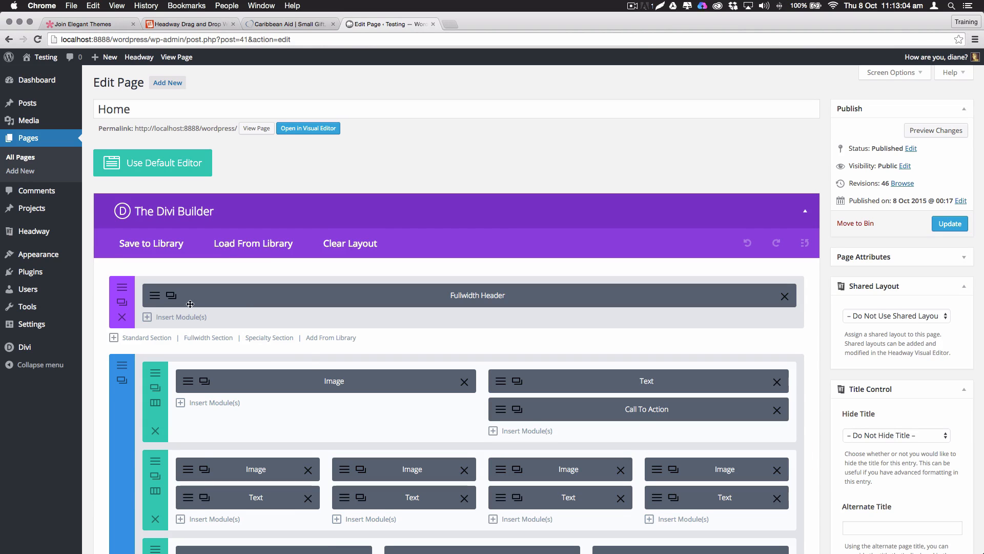
left_click(154, 295)
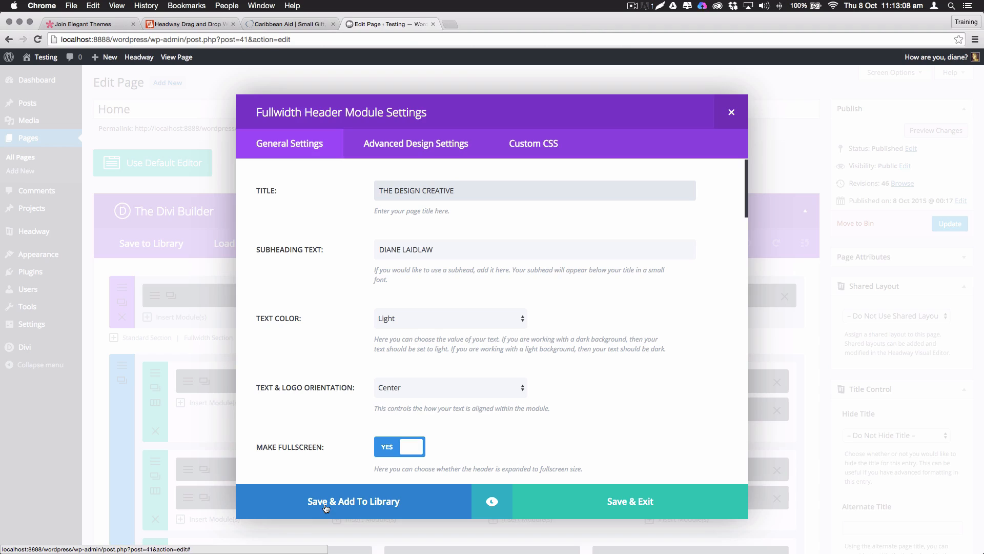
left_click(375, 505)
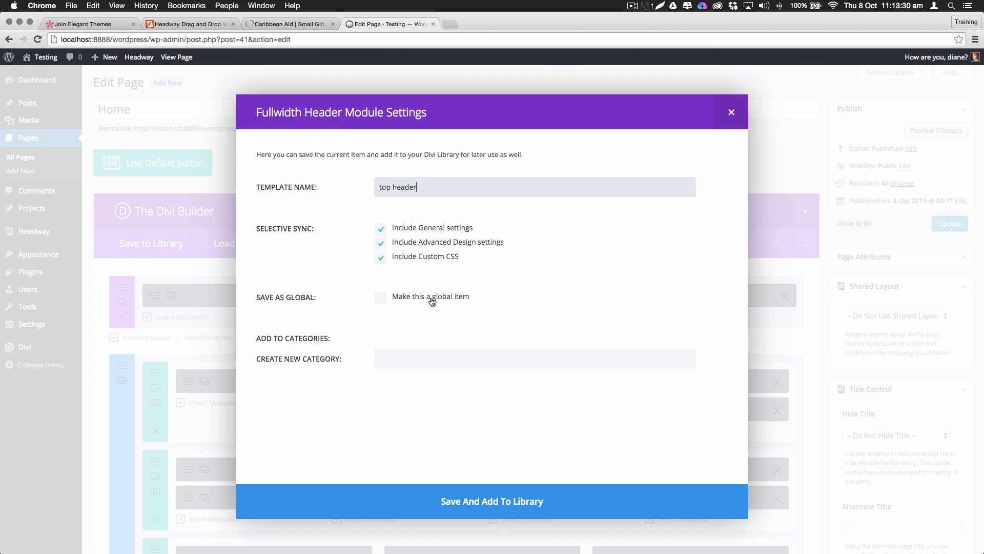
left_click(382, 299)
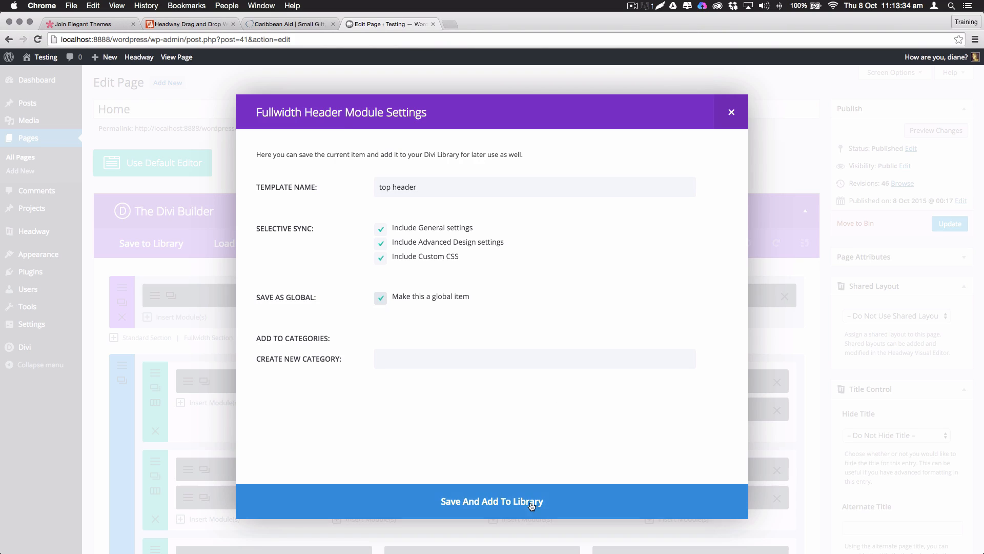
left_click(514, 497)
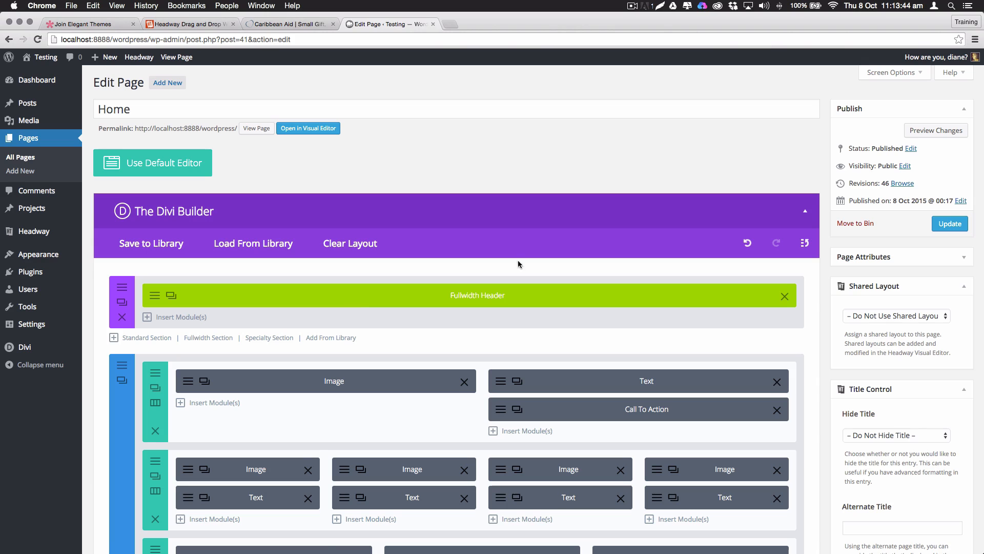
left_click(156, 299)
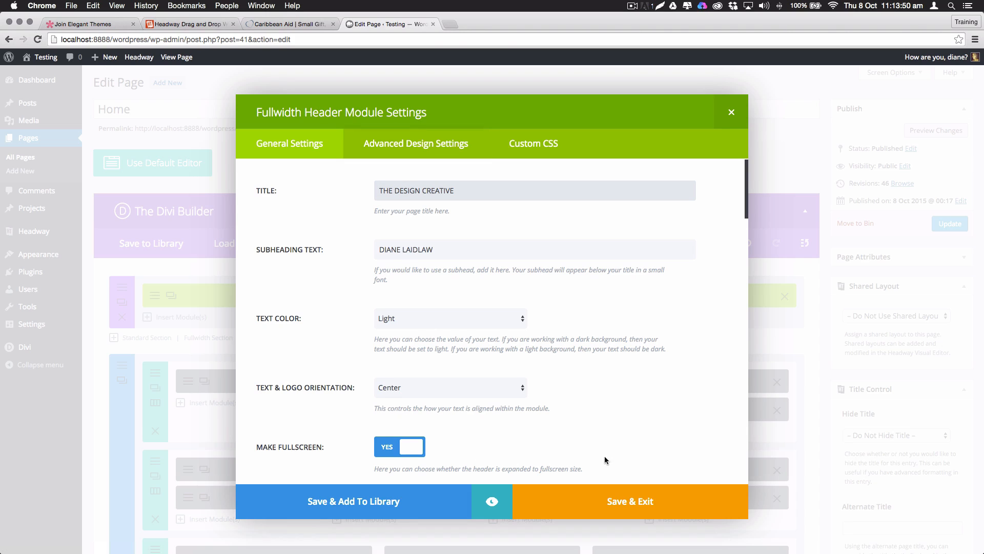
left_click(731, 112)
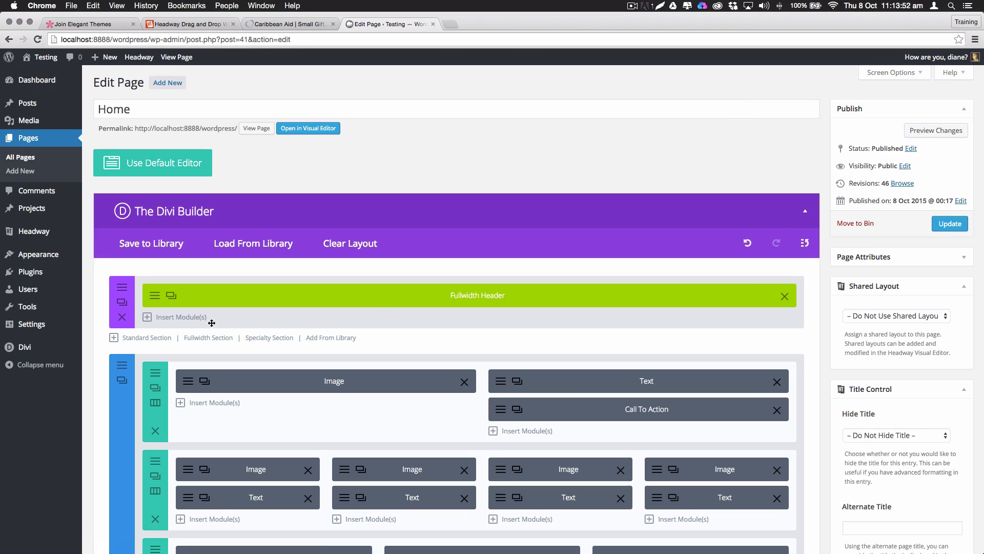
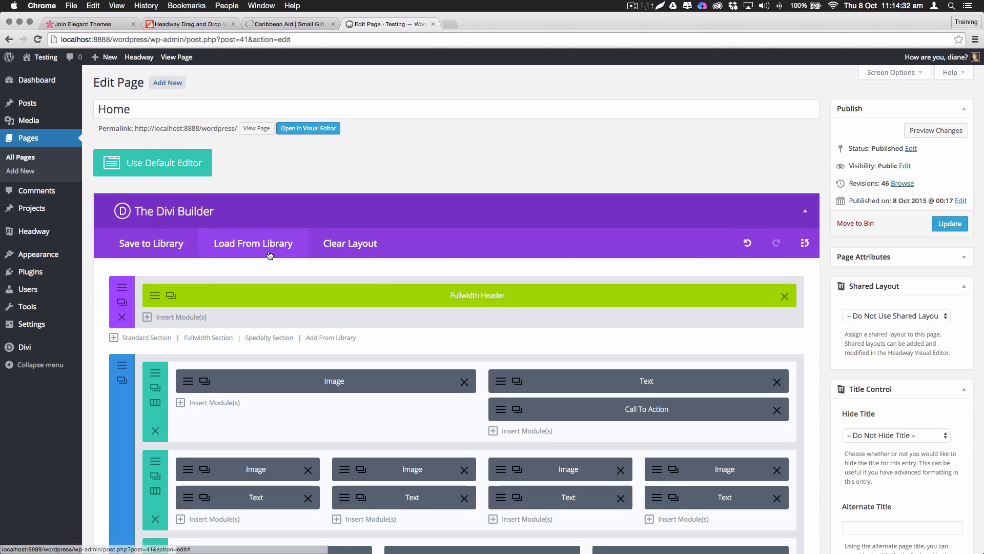
Clear the Home page's existing layout and browse the predefined layout list
left_click(351, 244)
left_click(492, 387)
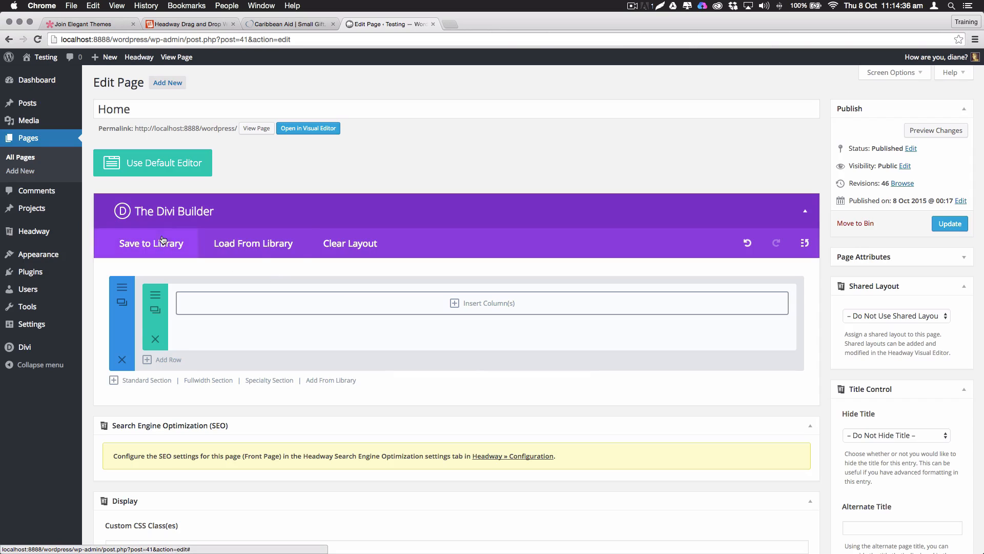
left_click(243, 246)
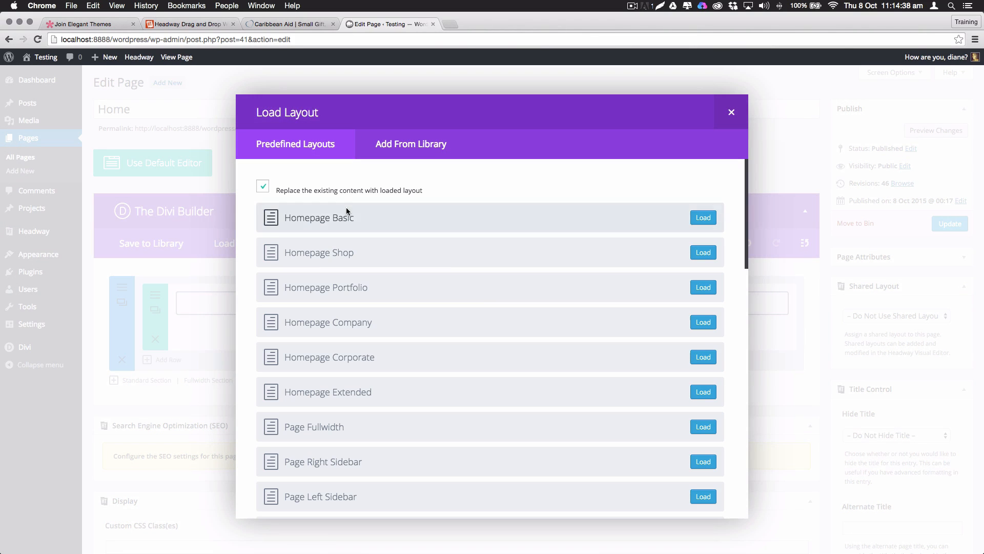
scroll(448, 262, "down", 3)
scroll(444, 261, "down", 15)
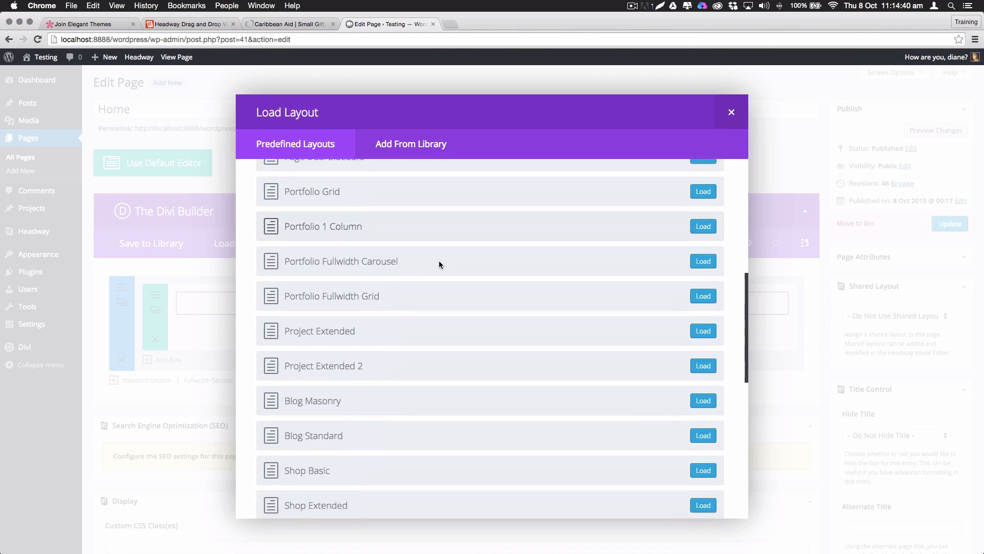
scroll(439, 264, "up", 20)
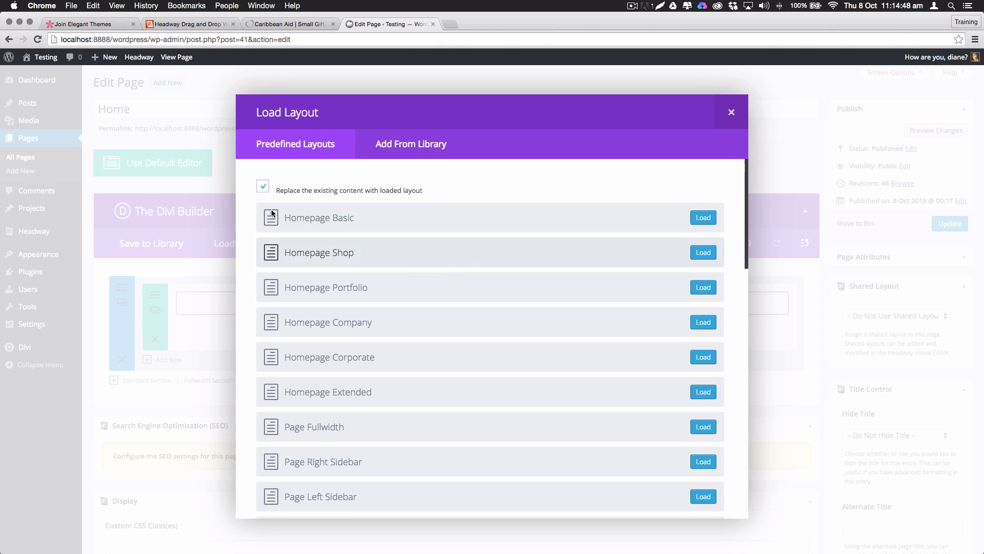
left_click(731, 112)
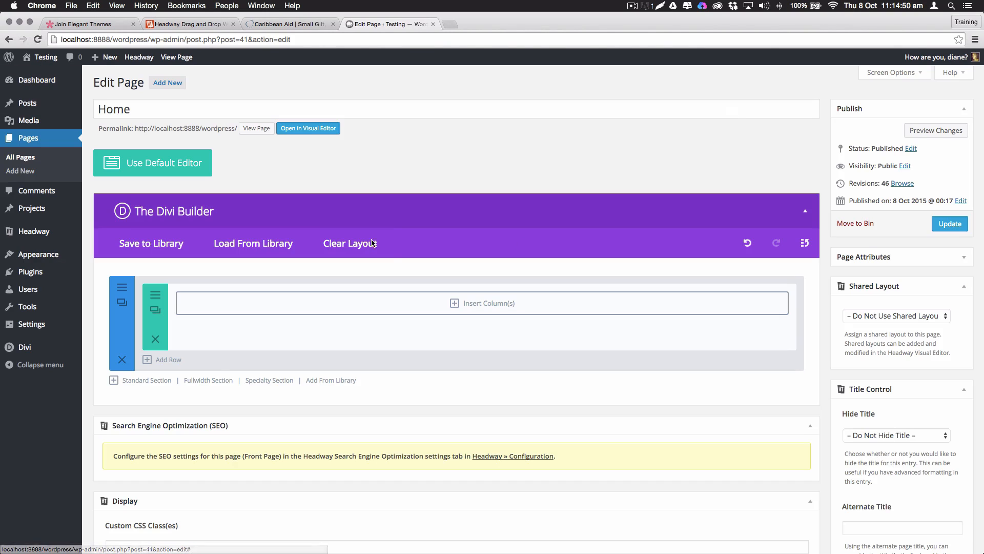
Load the Homepage Company predefined layout and update the Home page
left_click(269, 245)
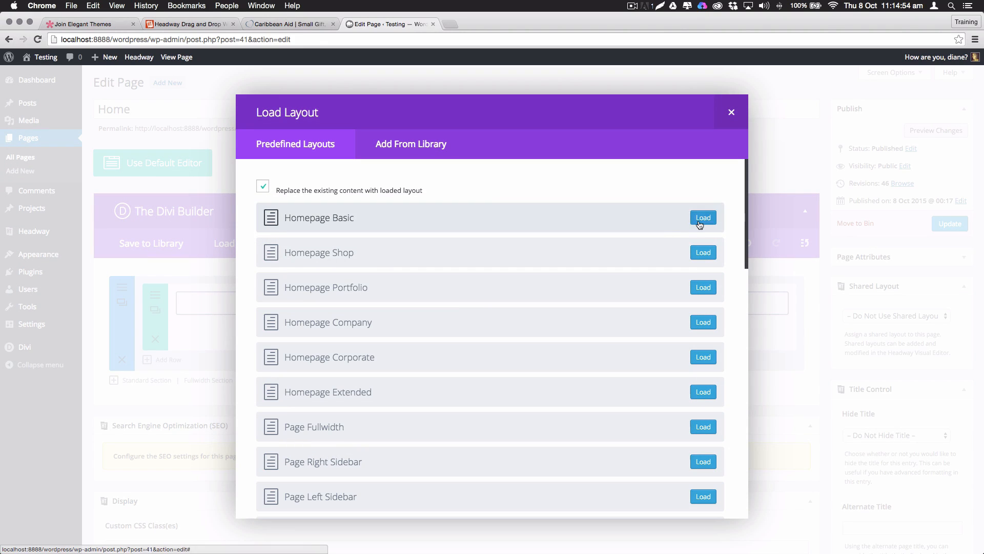
scroll(491, 347, "down", 15)
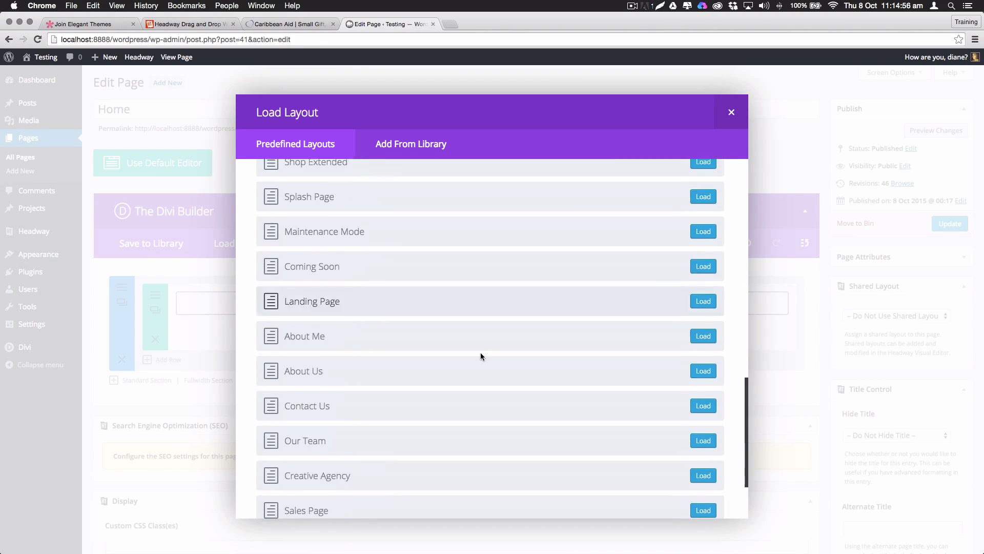
scroll(482, 352, "up", 15)
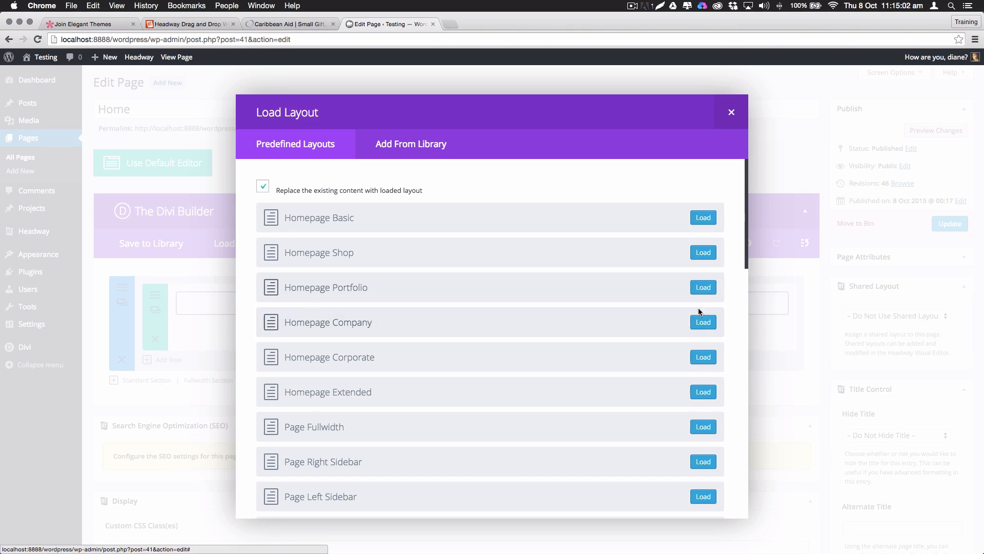
left_click(704, 322)
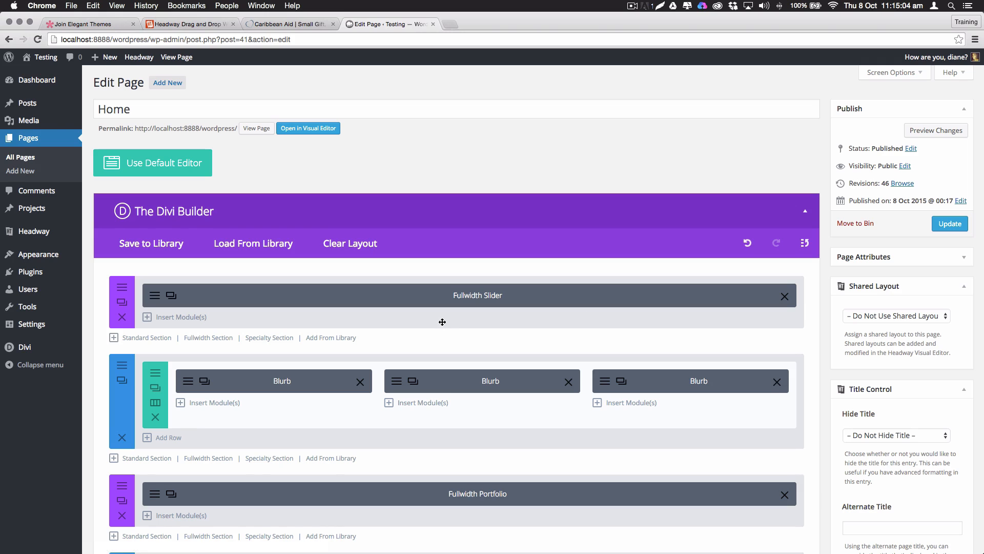
scroll(441, 321, "down", 15)
scroll(423, 323, "up", 15)
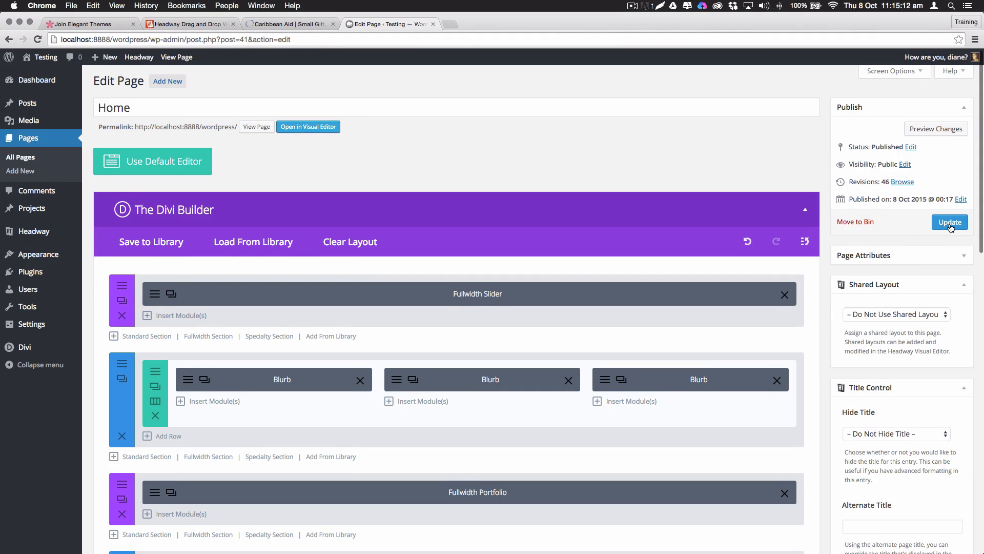
left_click(950, 224)
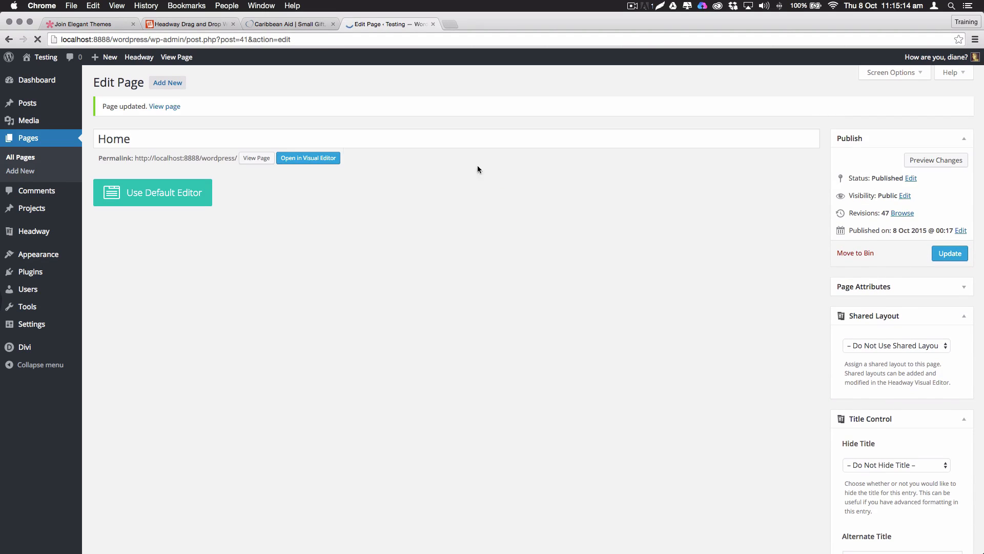
left_click(256, 158, "super")
Scroll through the live homepage's slider, blurbs, map and contact form, then return to the editor
left_click(515, 24)
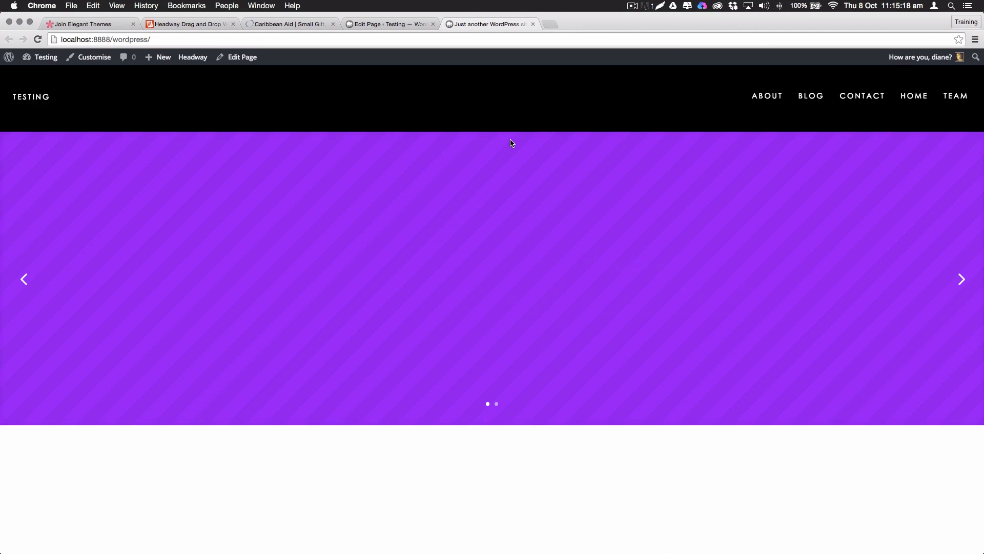
scroll(341, 269, "down", 3)
scroll(341, 264, "down", 10)
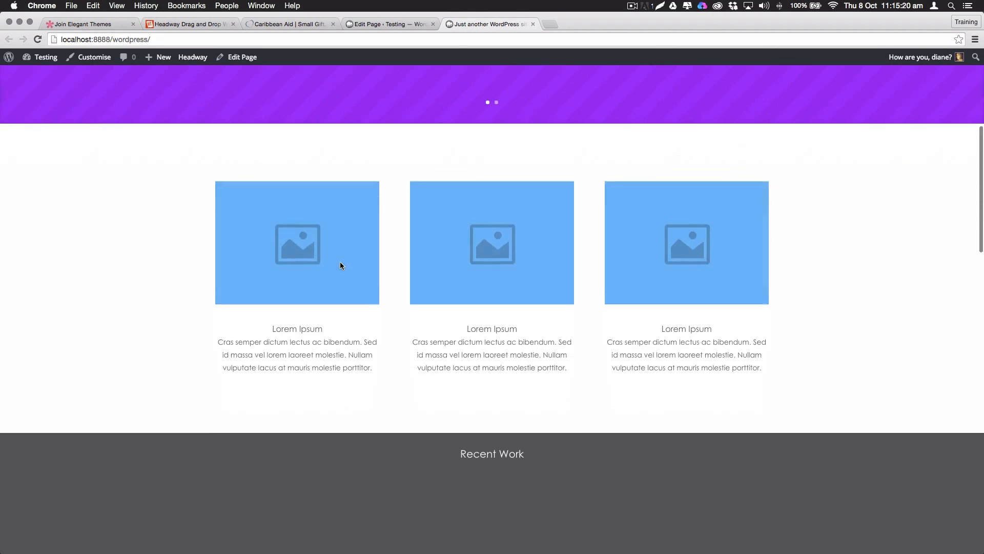
scroll(338, 261, "down", 10)
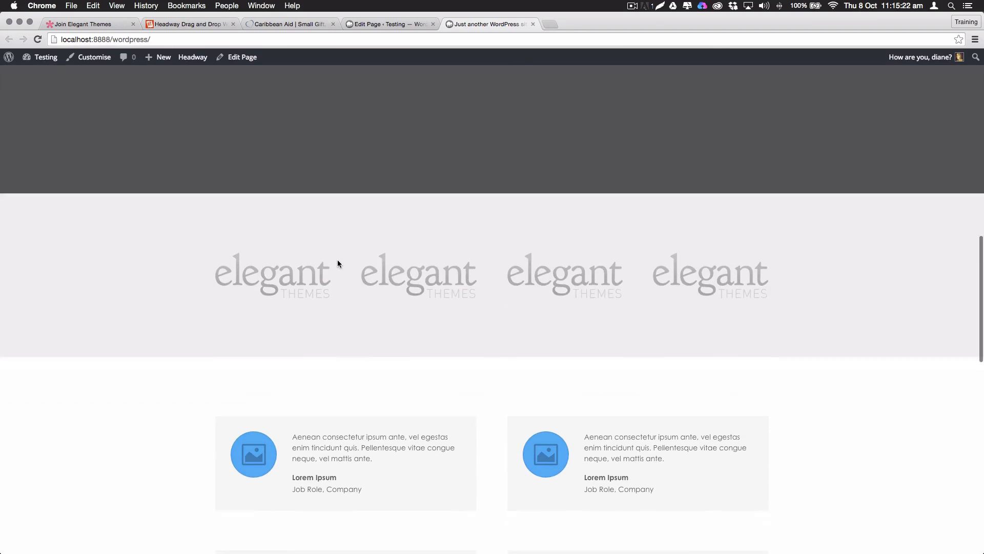
scroll(339, 261, "down", 4)
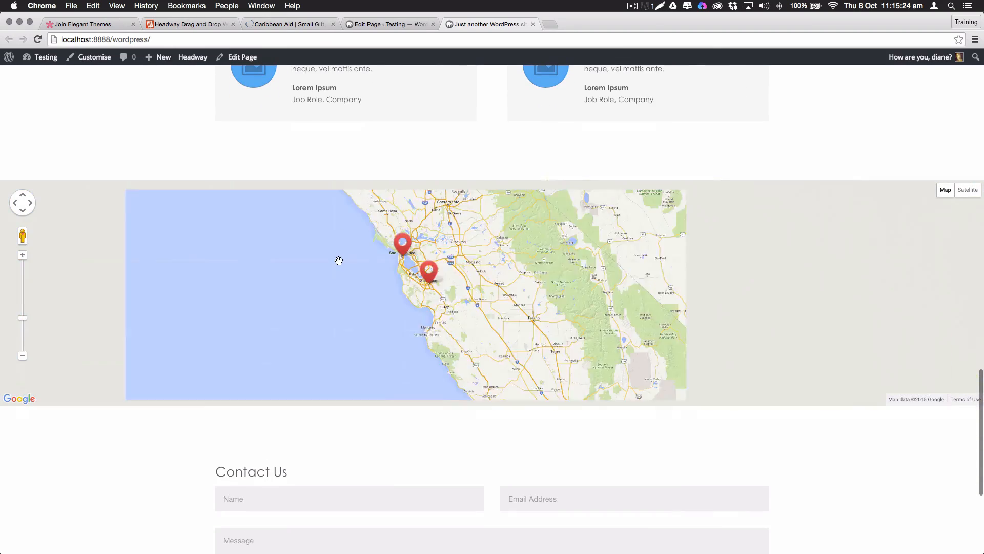
scroll(411, 142, "up", 3)
scroll(413, 144, "up", 15)
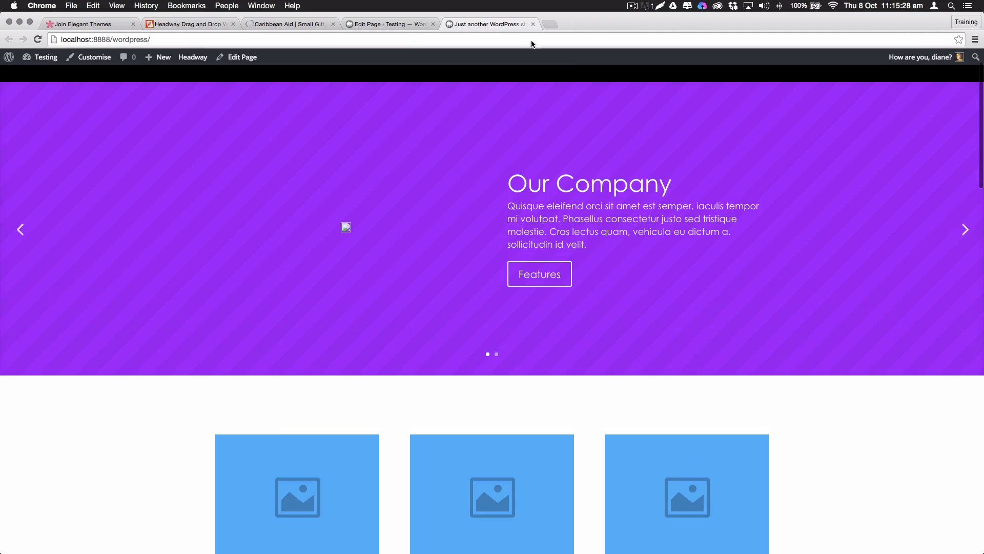
left_click(378, 23)
scroll(471, 333, "down", 3)
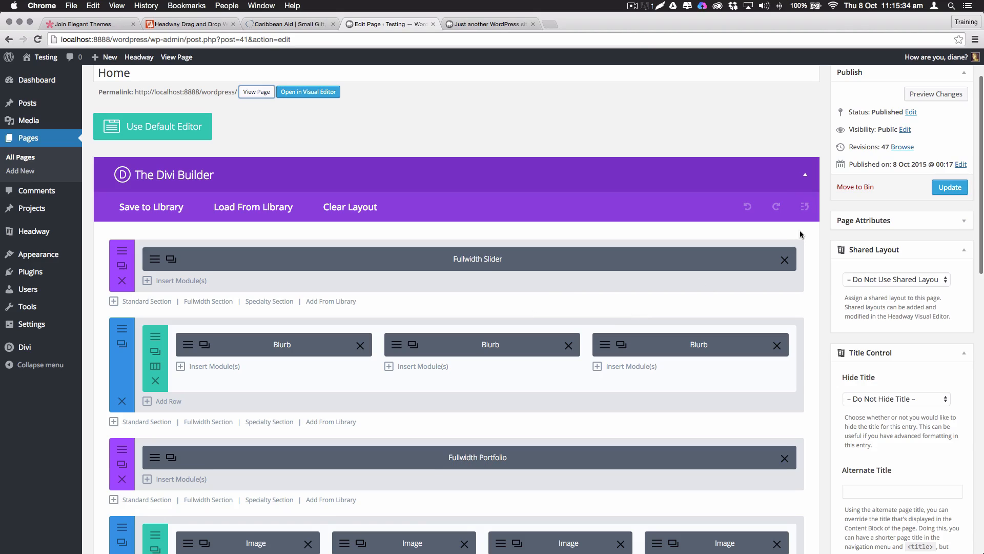
Restore the 11:15 AM Loaded Page history state and update the Home page
left_click(805, 206)
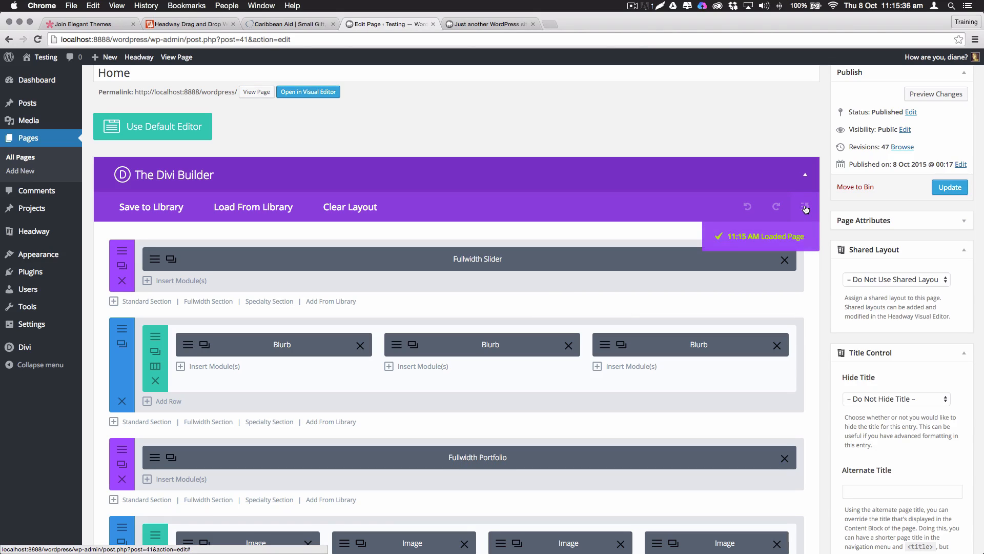
left_click(759, 244)
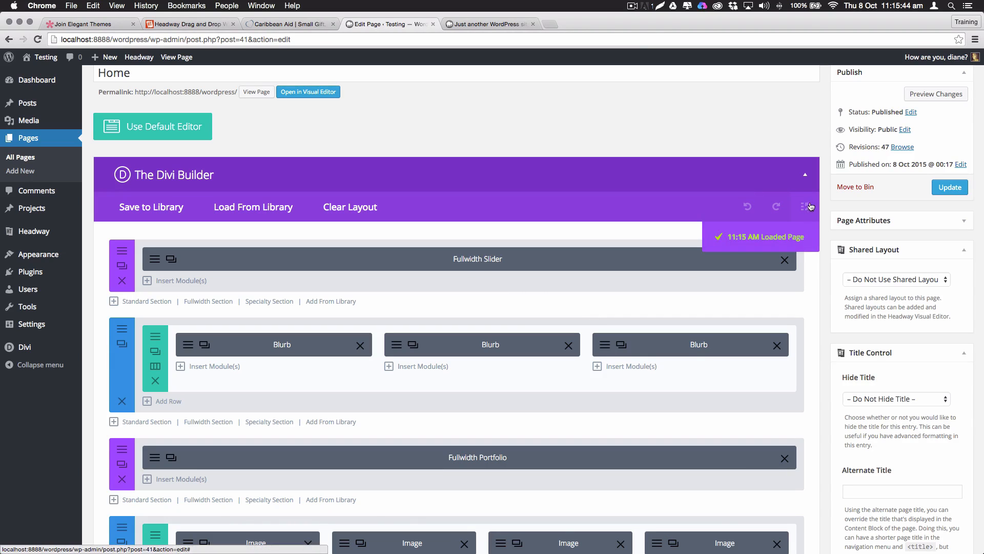
scroll(811, 215, "down", 1)
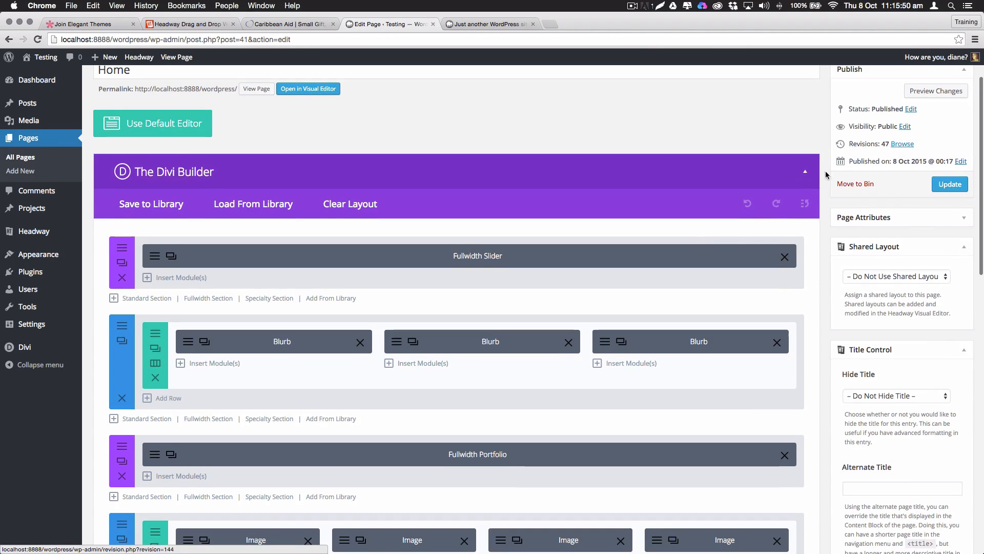
scroll(825, 171, "down", 1)
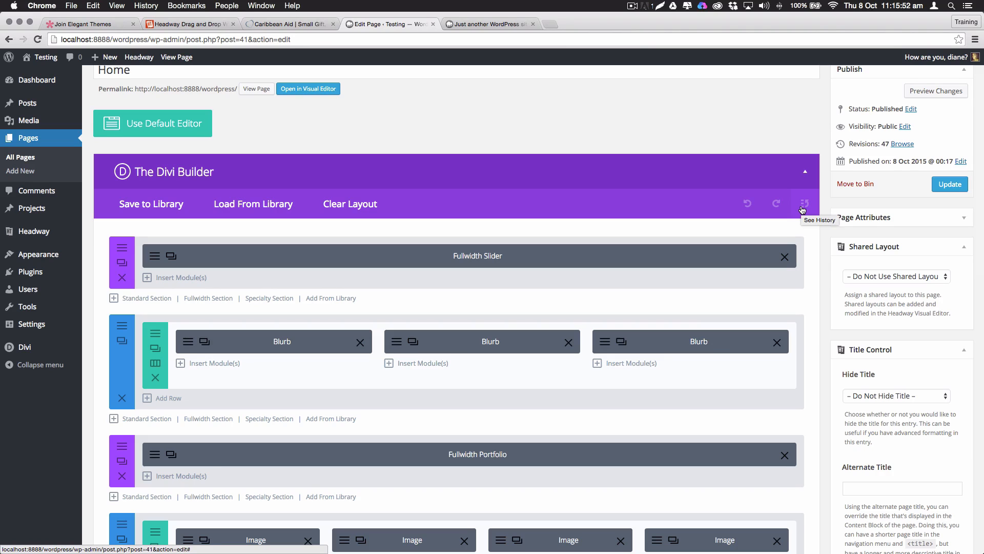
left_click(803, 208)
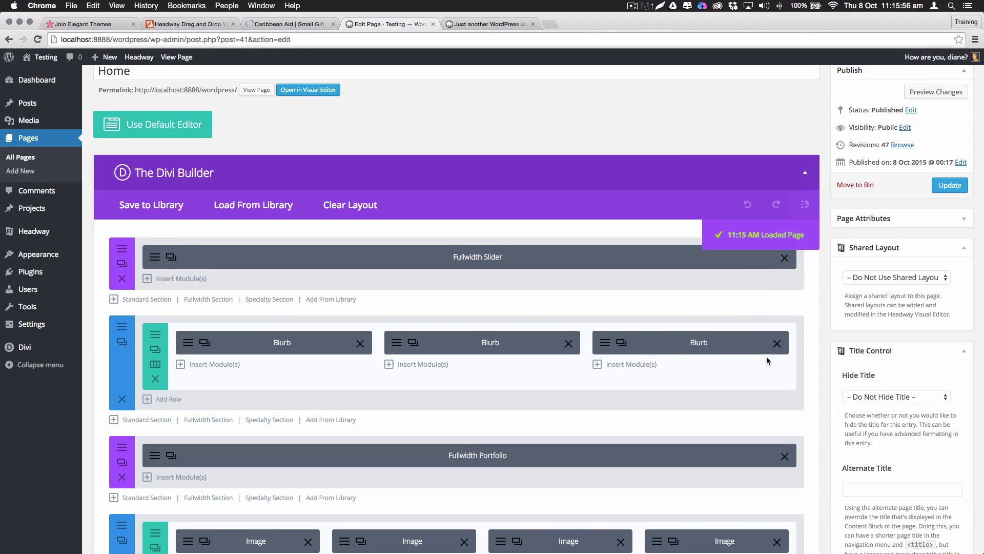
scroll(769, 287, "down", 1)
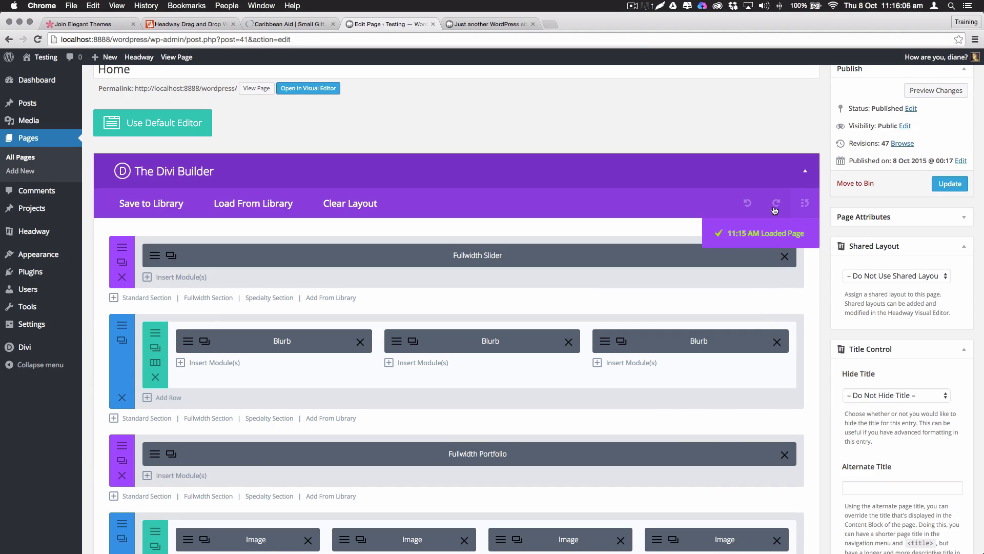
scroll(725, 185, "down", 1)
scroll(902, 143, "down", 1)
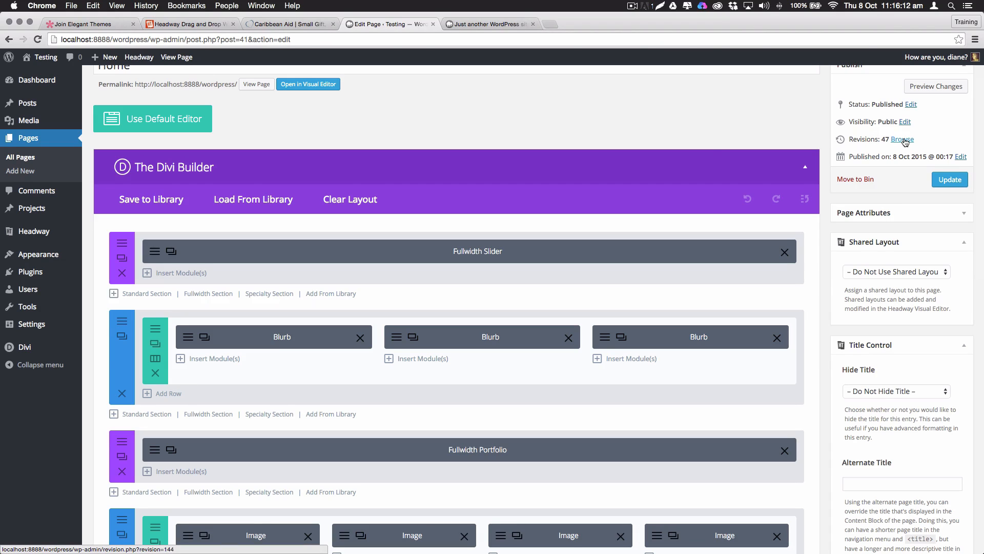
left_click(950, 179)
scroll(453, 233, "up", 1)
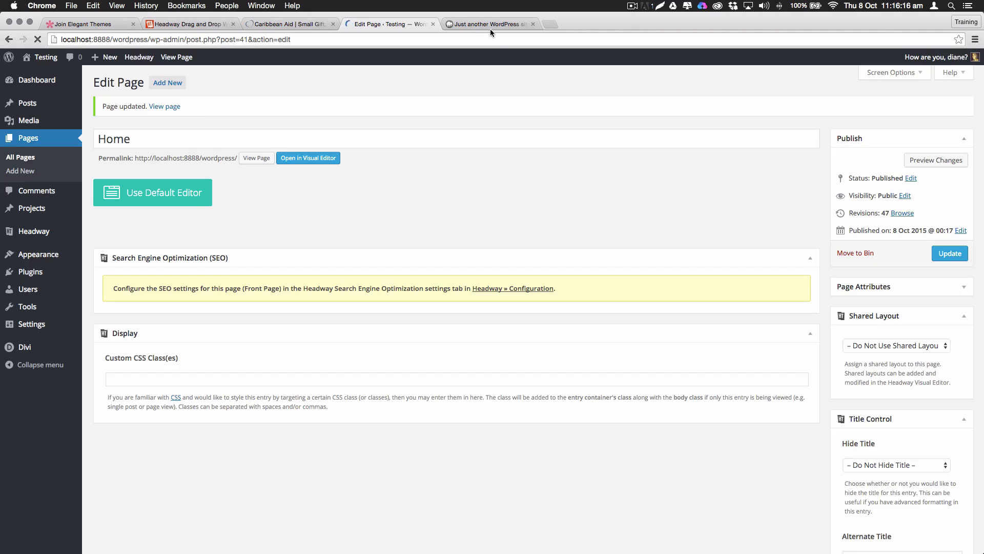
Reload the live homepage to confirm the Our Company slider and blurbs, then return to the editor
left_click(490, 25)
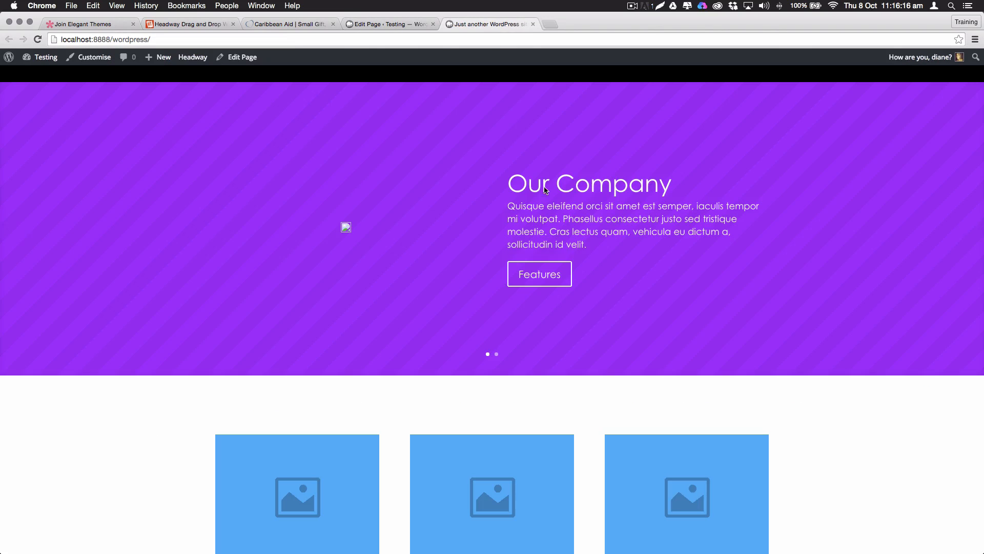
key("super+r")
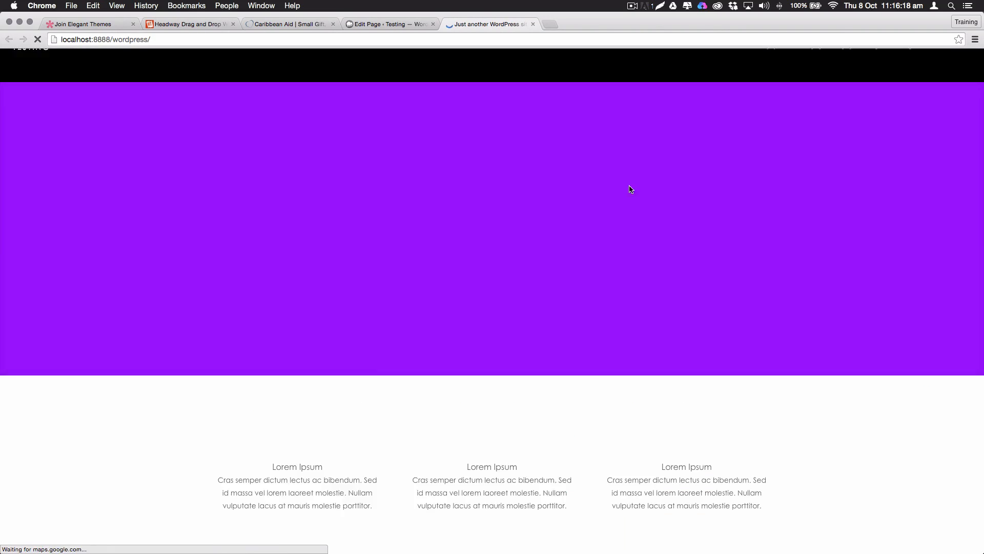
scroll(526, 208, "down", 1)
scroll(525, 204, "up", 5)
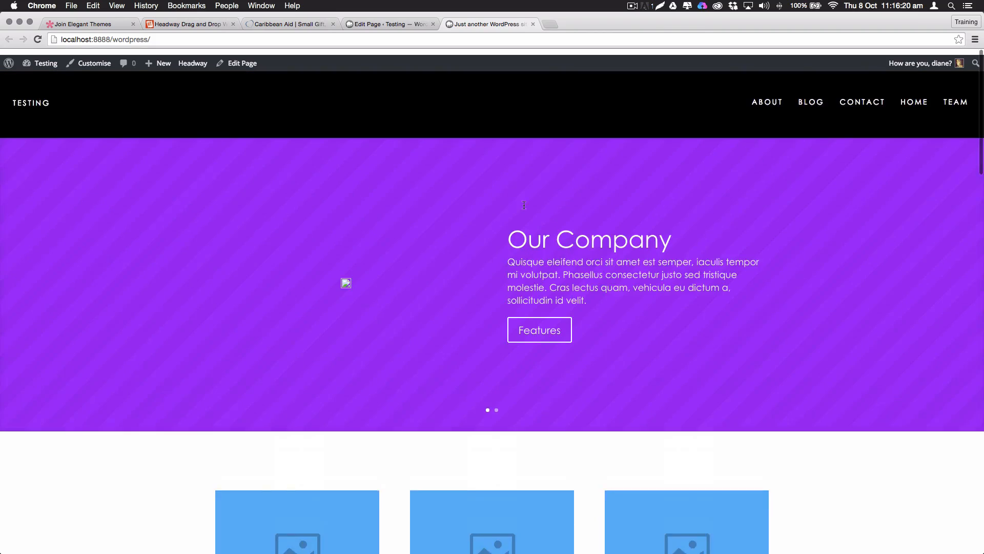
left_click(385, 24)
mouse_move(45, 210)
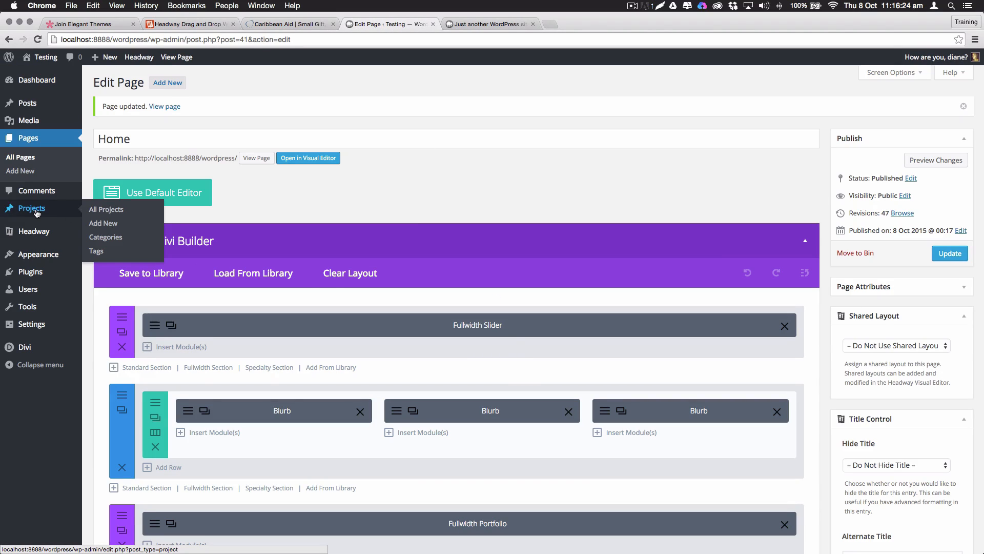
Create a new project titled 'Funk Butcher'
left_click(107, 211)
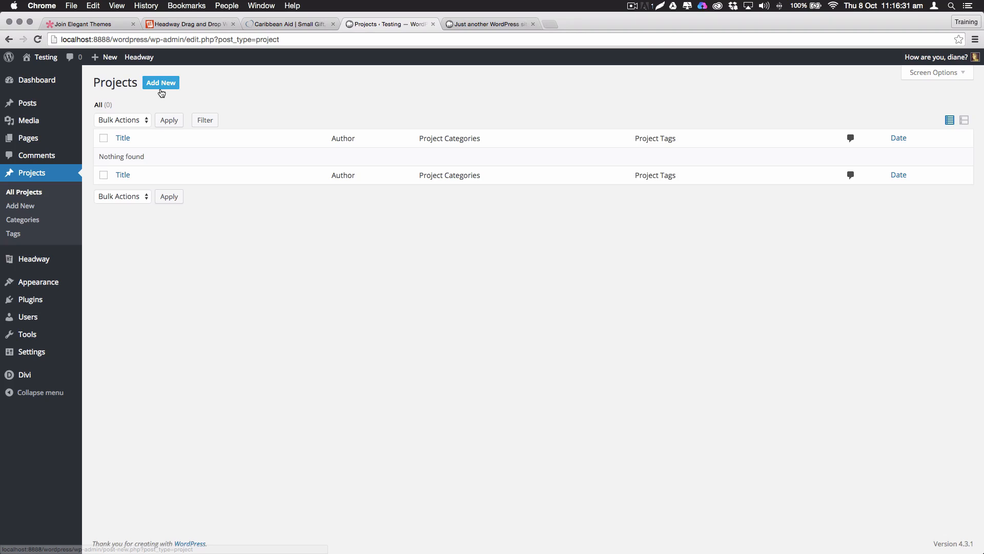
left_click(160, 90)
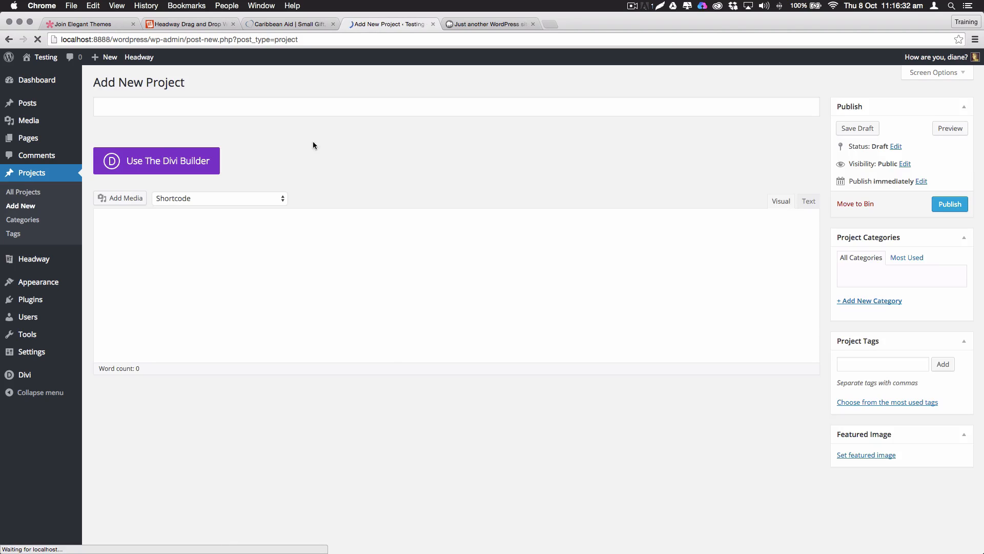
type("F")
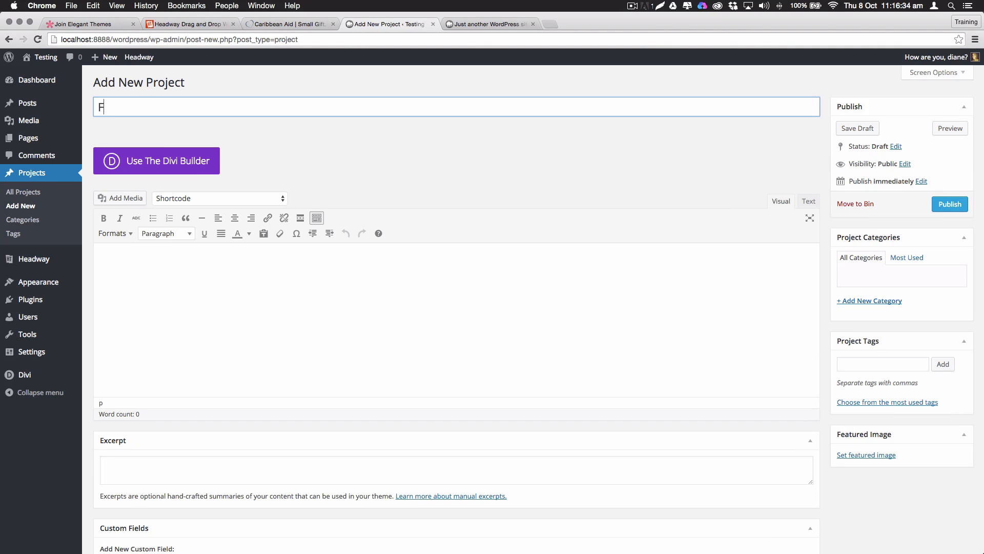
type("unk bu")
type("Butcher")
key("Tab")
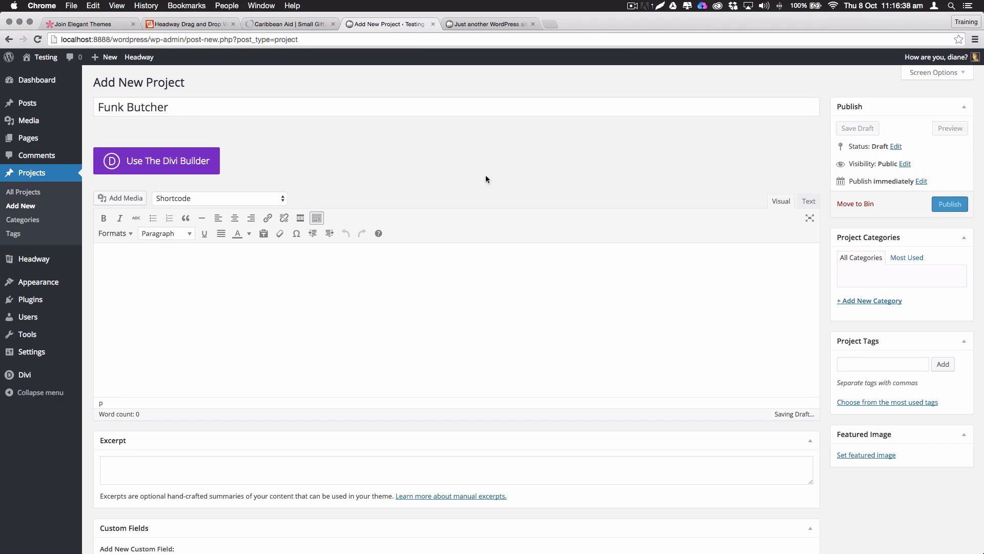
Set the smiling woman at a laptop photo as featured image and publish the project
left_click(866, 456)
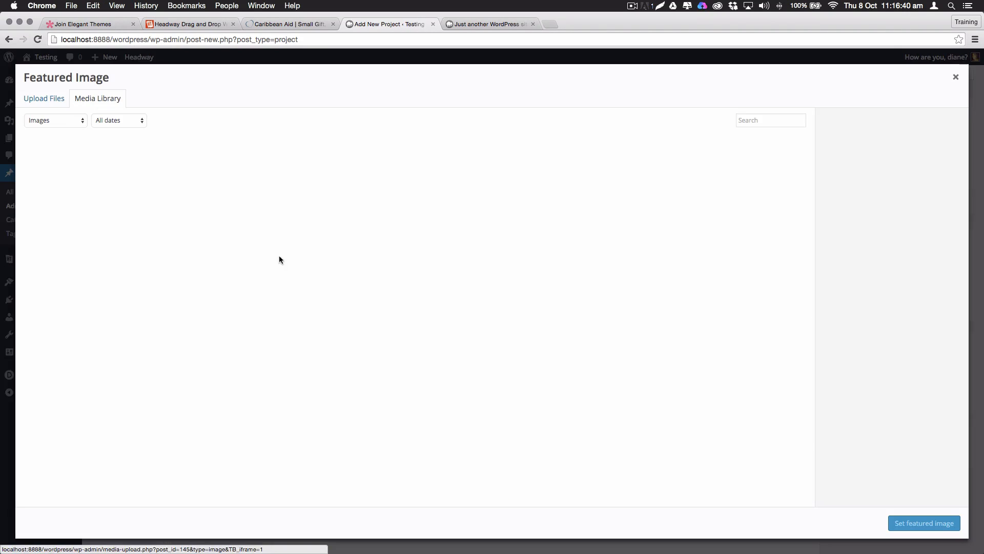
left_click(84, 186)
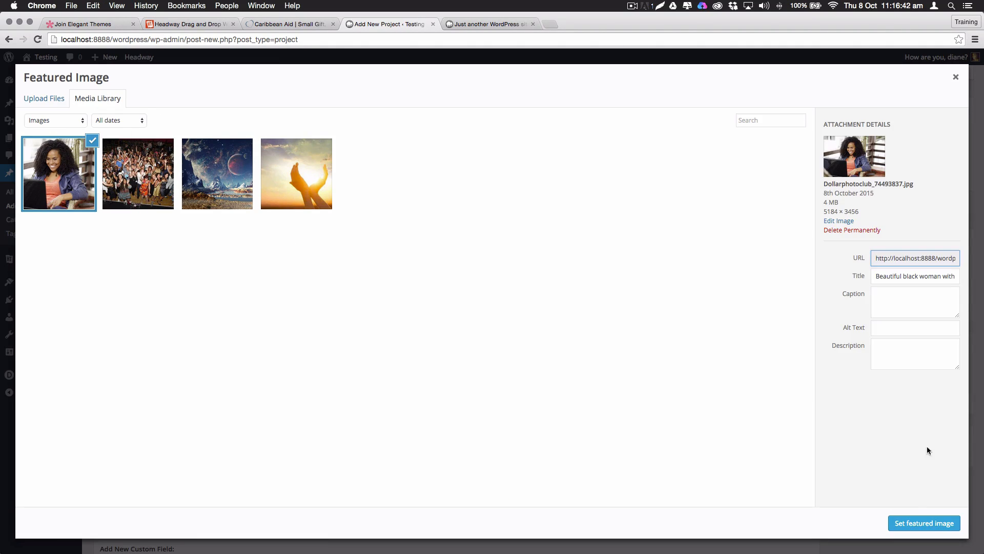
left_click(911, 521)
scroll(384, 282, "down", 5)
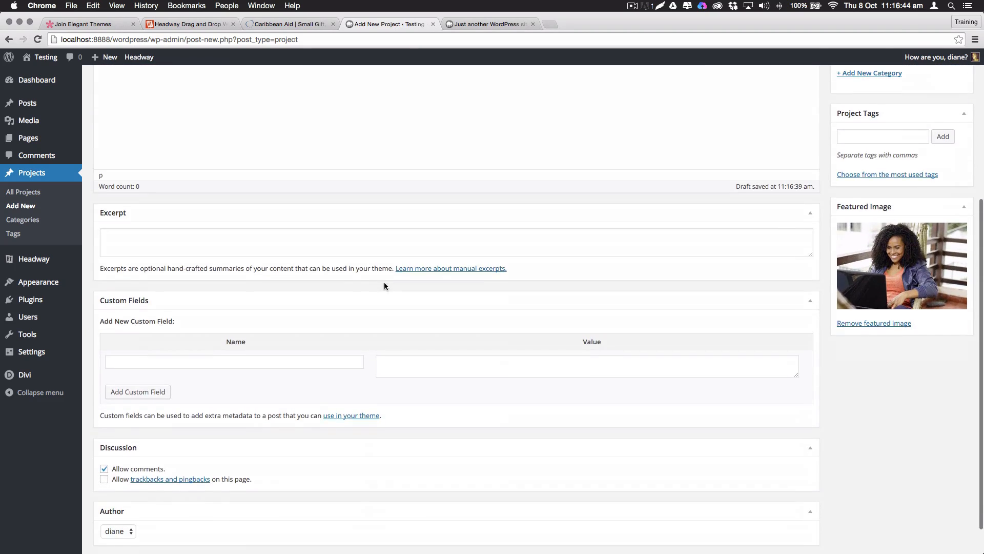
scroll(384, 282, "up", 5)
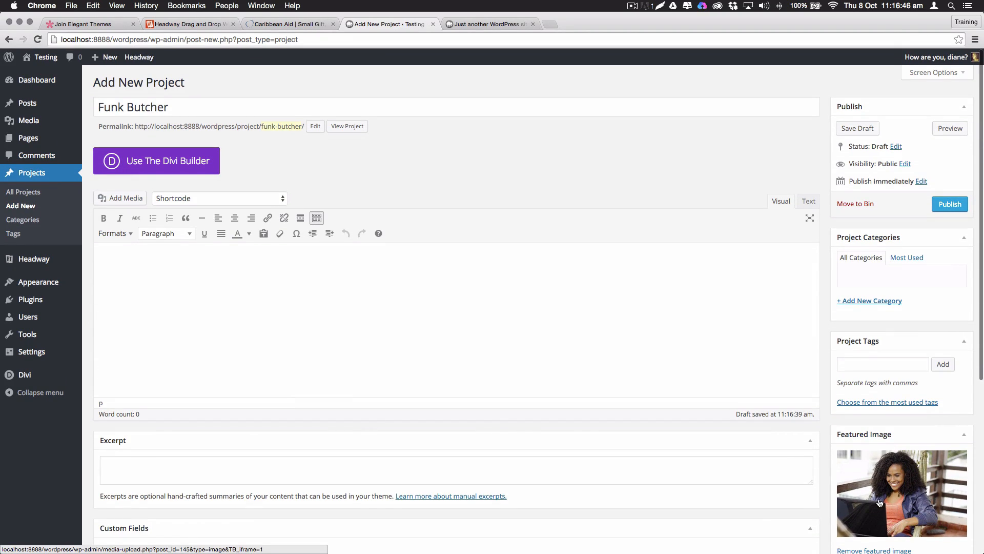
left_click(950, 204)
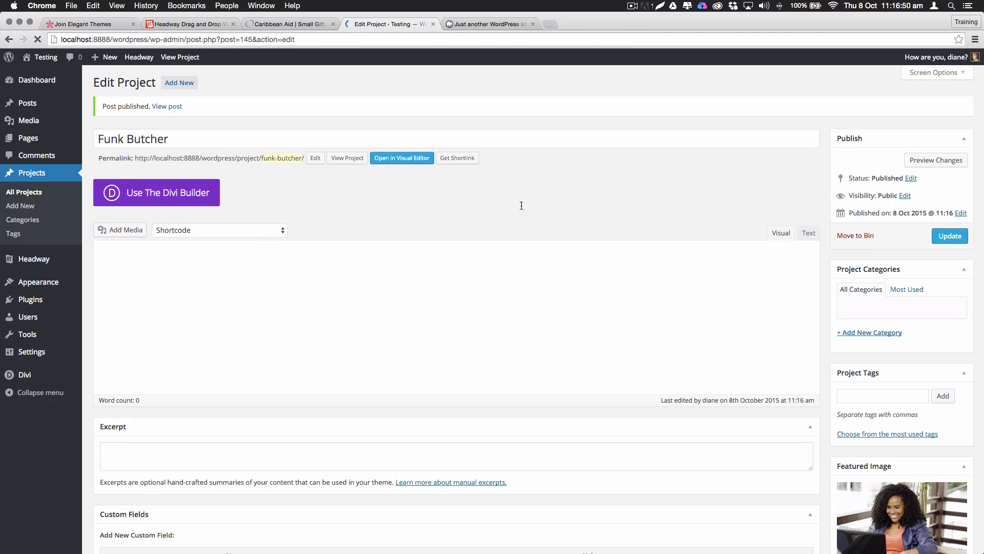
View the Funk Butcher project's live page, see the Page Not Found error, and return to the editor
left_click(348, 159)
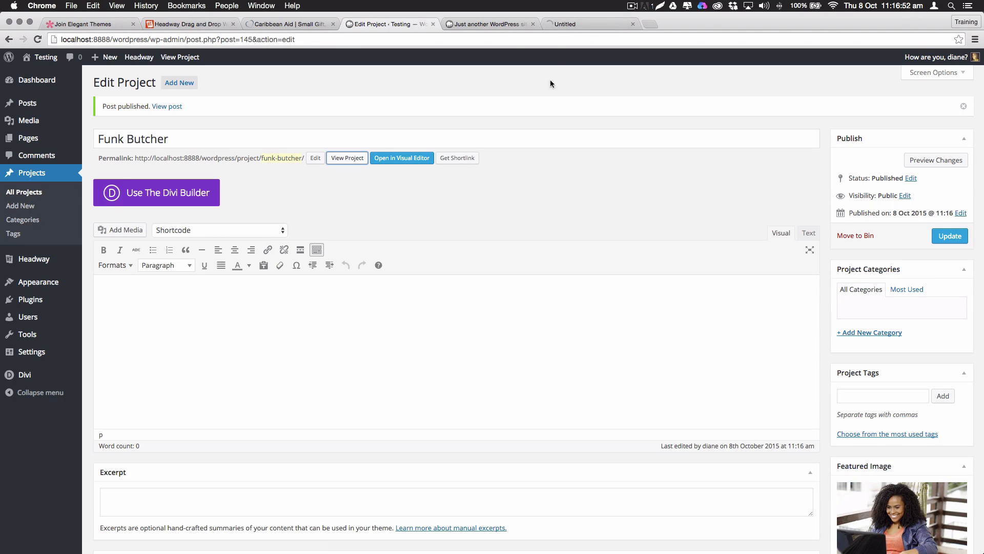
left_click(580, 25)
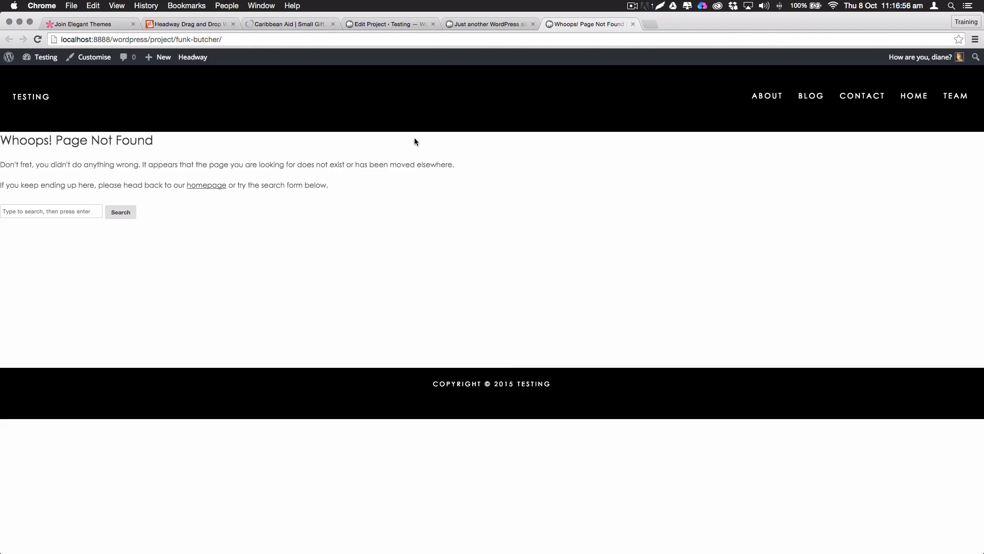
left_click(479, 23)
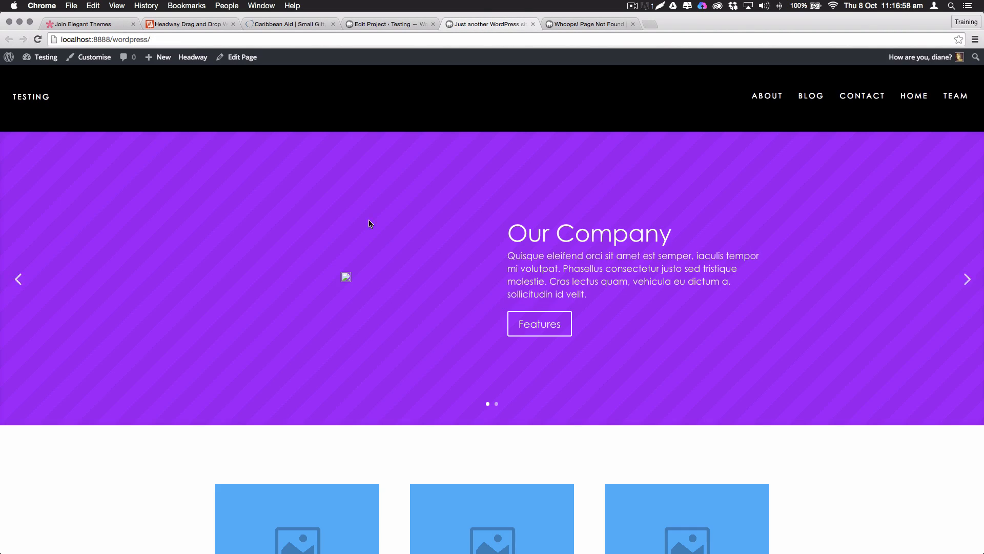
left_click(563, 30)
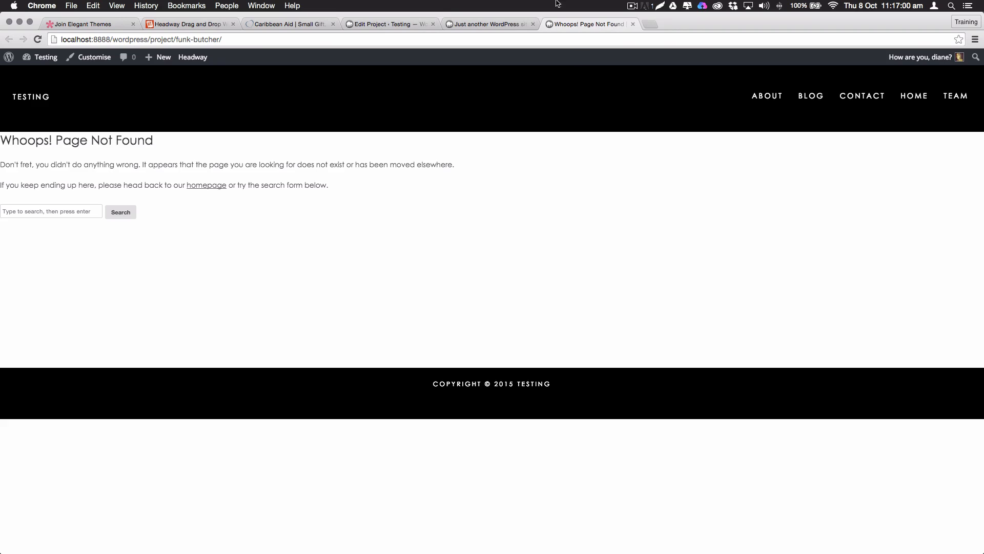
left_click(381, 25)
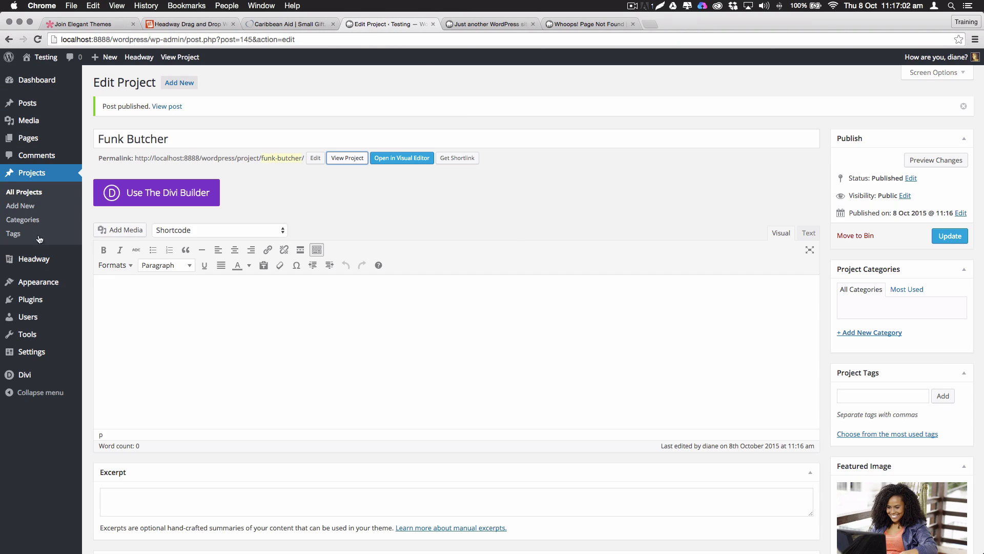
Set the permalink structure to Post name and save
mouse_move(51, 353)
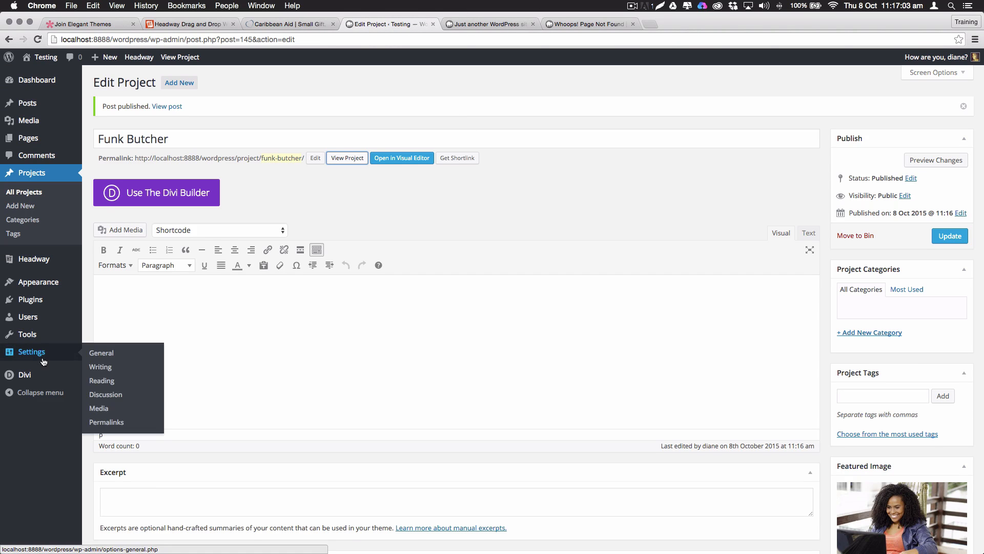
left_click(121, 425)
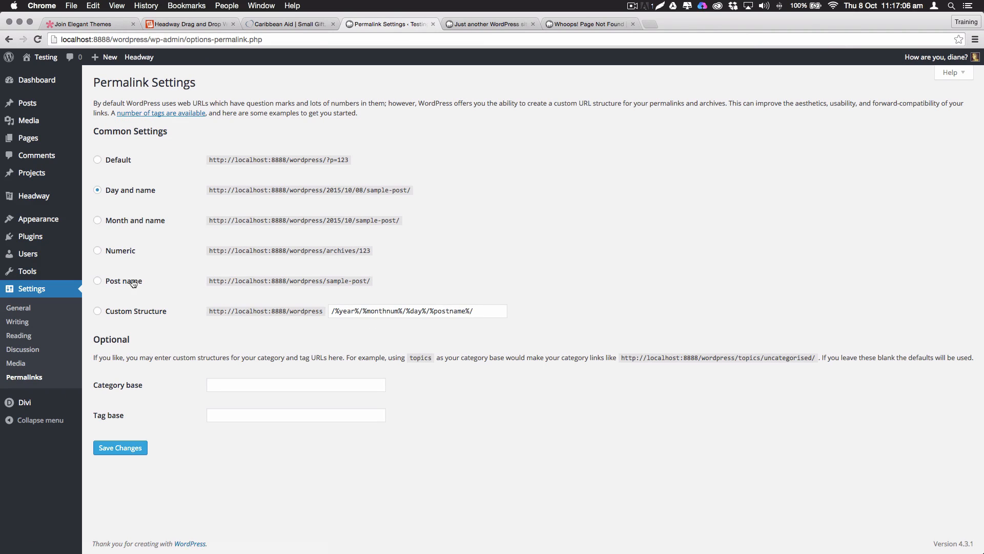
left_click(131, 281)
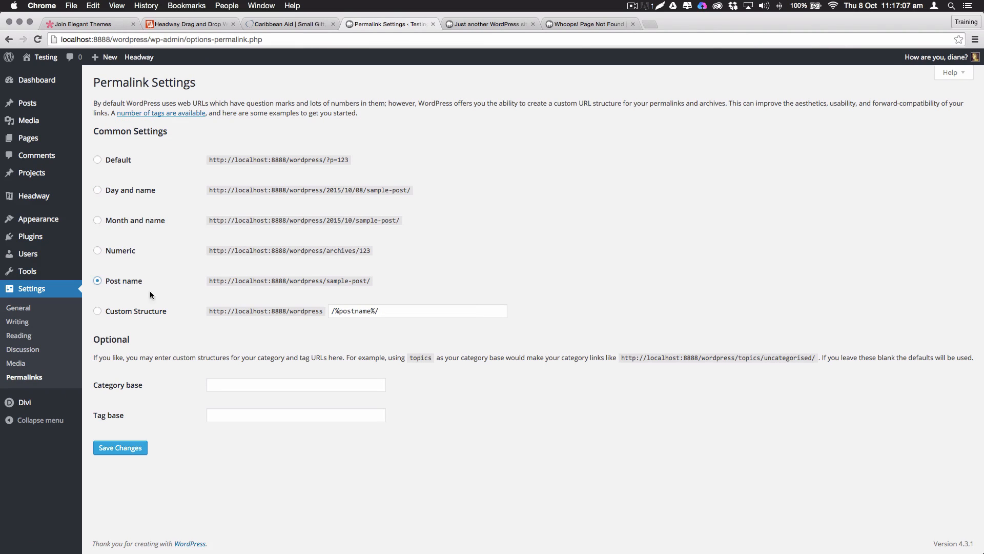
left_click(125, 445)
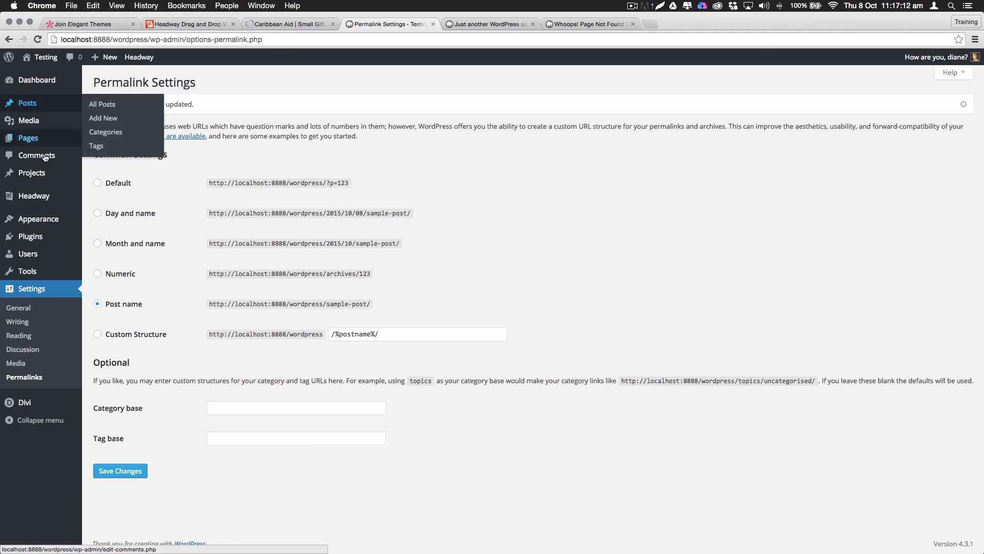
View the Funk Butcher project from the All Projects list
mouse_move(61, 173)
left_click(130, 179)
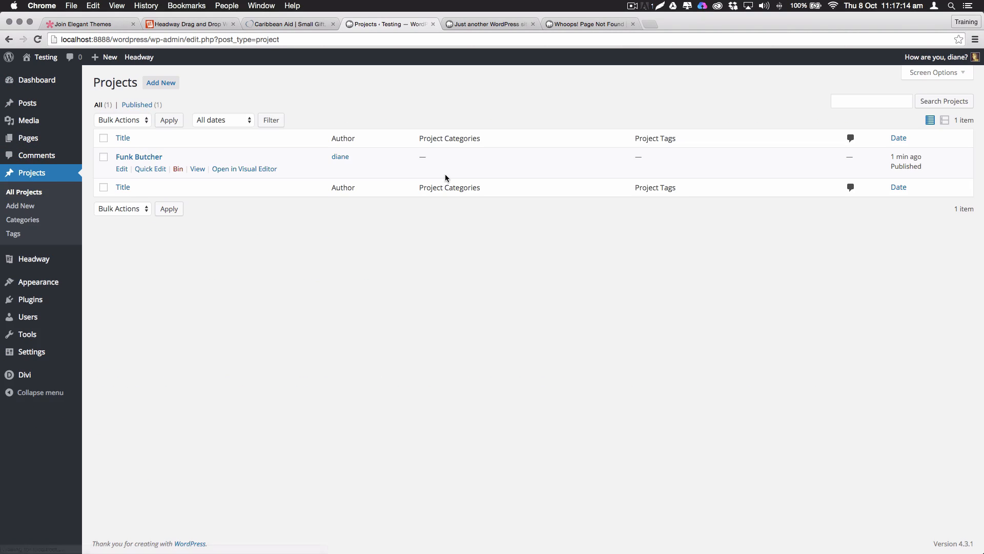
left_click(195, 170)
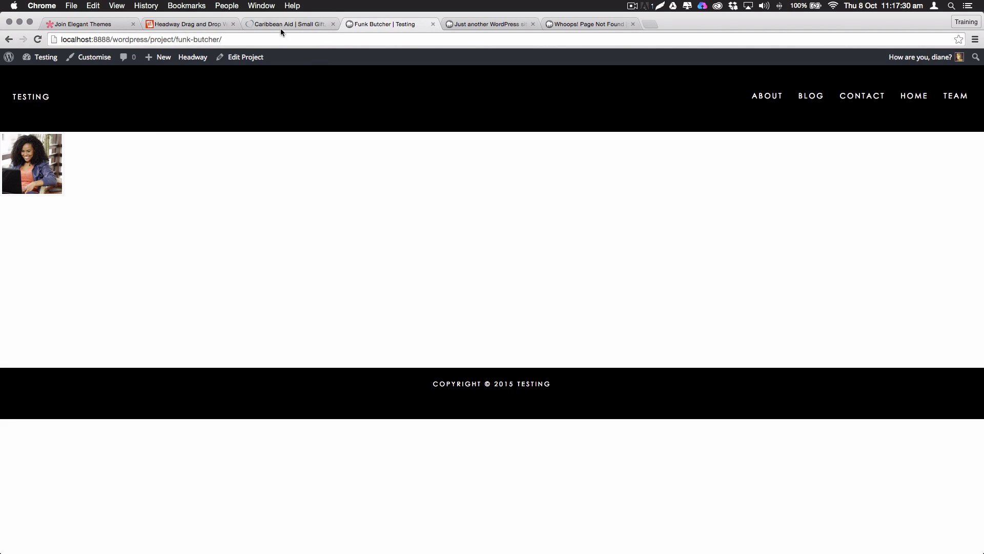
Open the Headway Visual Editor on the Single > Project layout
mouse_move(200, 61)
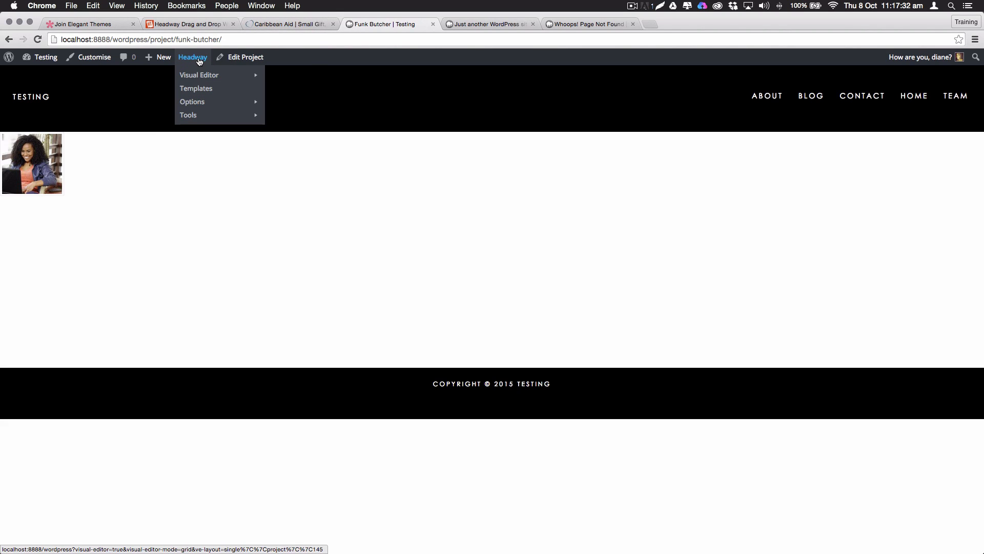
left_click(189, 60)
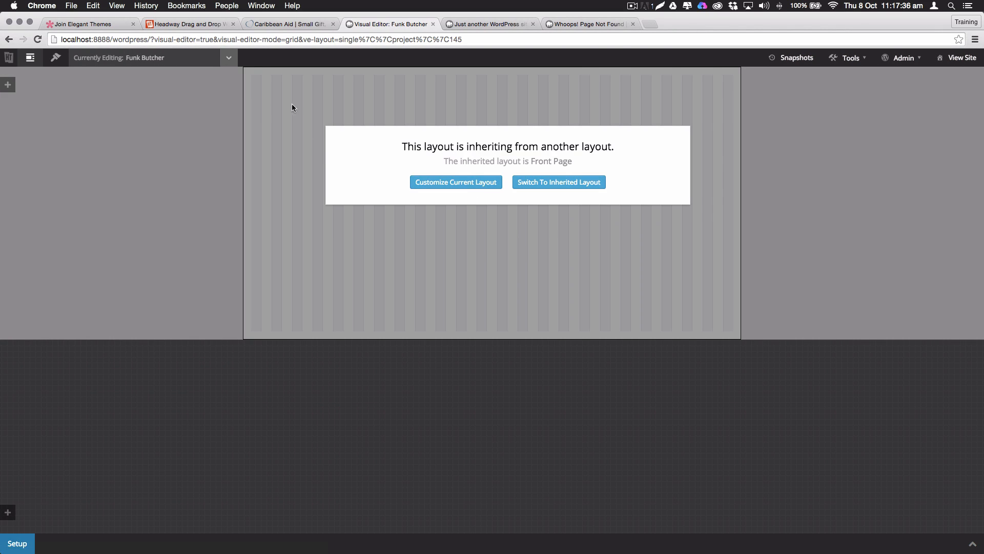
left_click(228, 58)
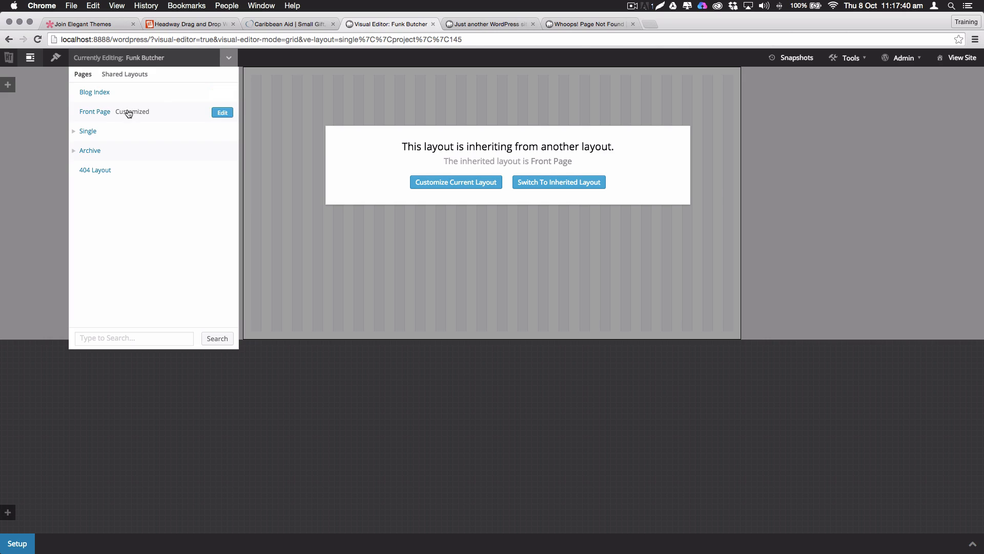
left_click(92, 133)
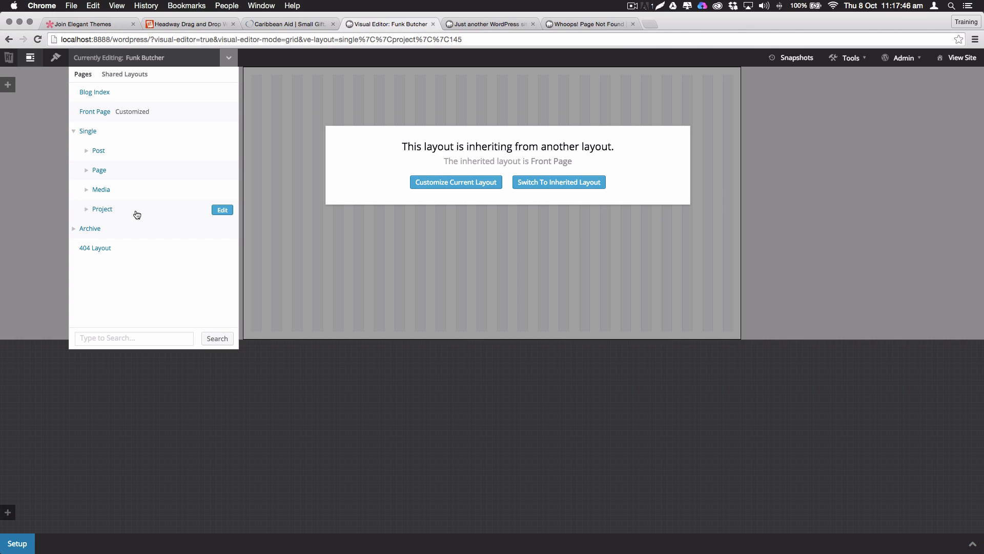
left_click(222, 210)
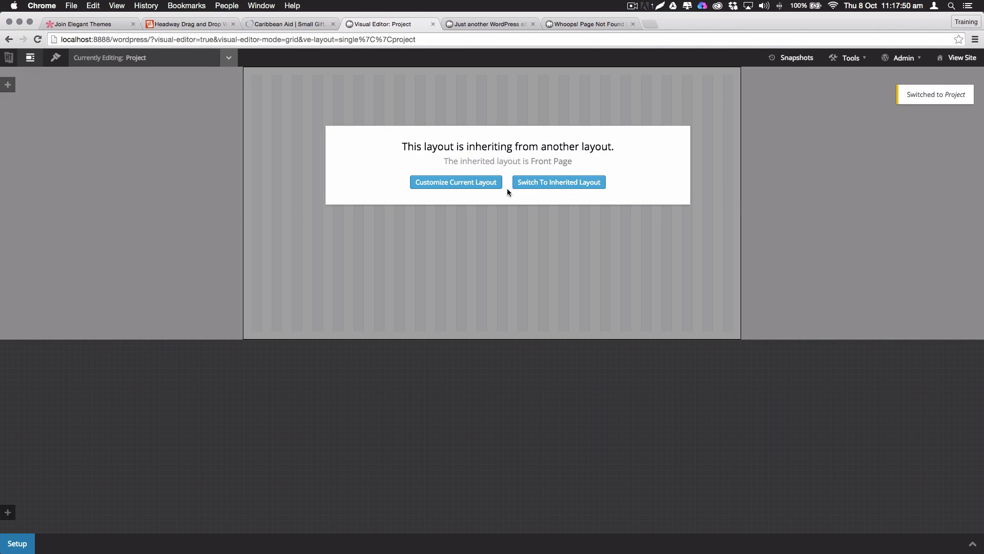
Customize the Project layout by cloning the Front Page layout
left_click(486, 190)
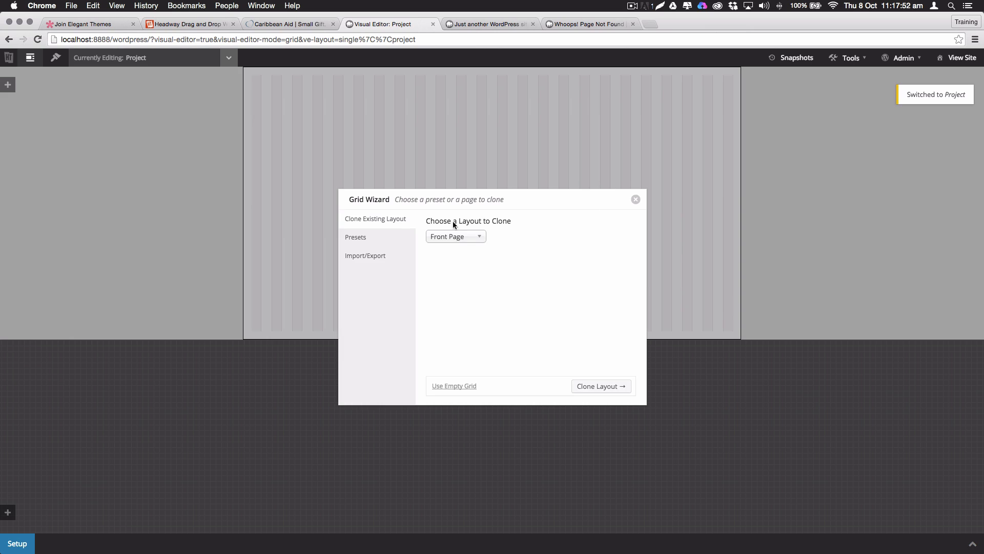
left_click(465, 237)
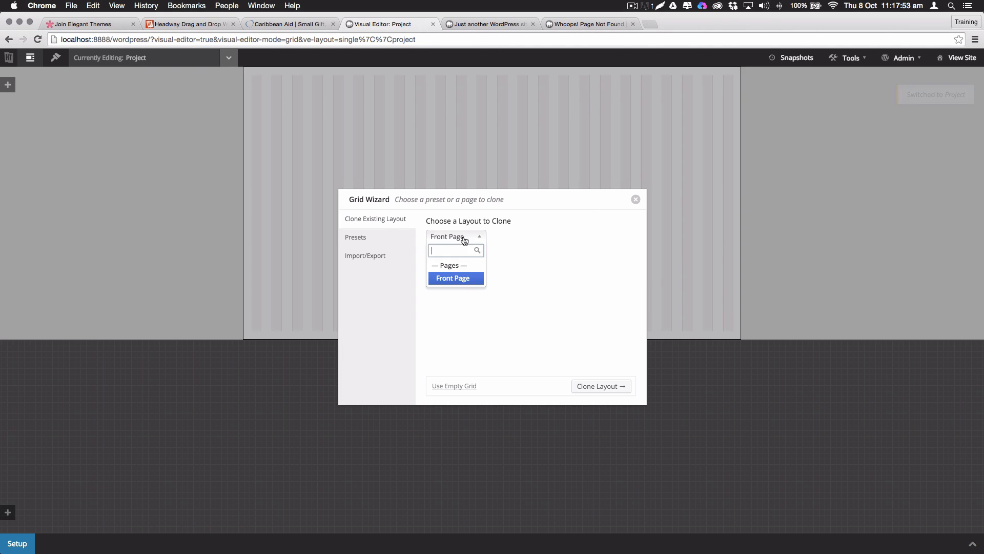
left_click(456, 284)
left_click(608, 387)
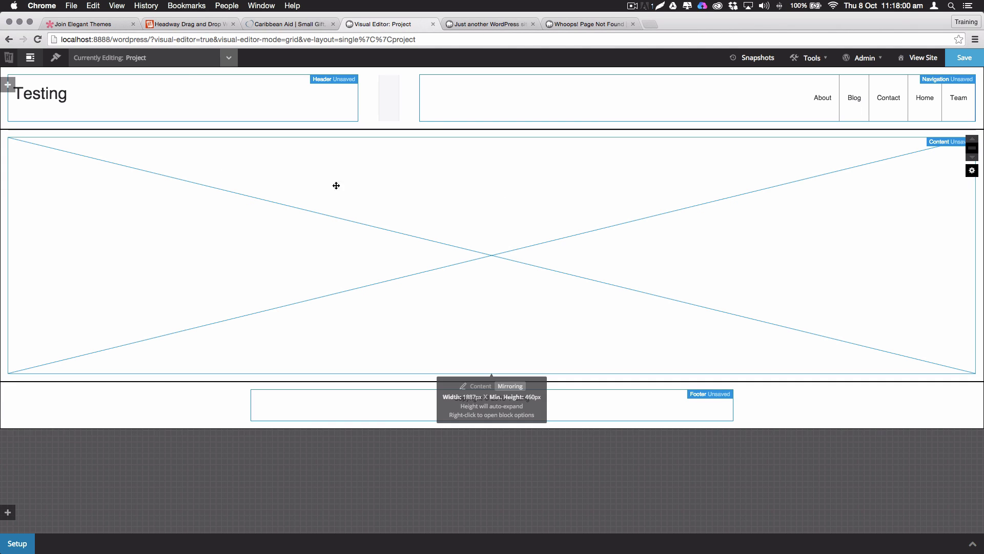
Change the large block's type to a Content block
right_click(229, 173)
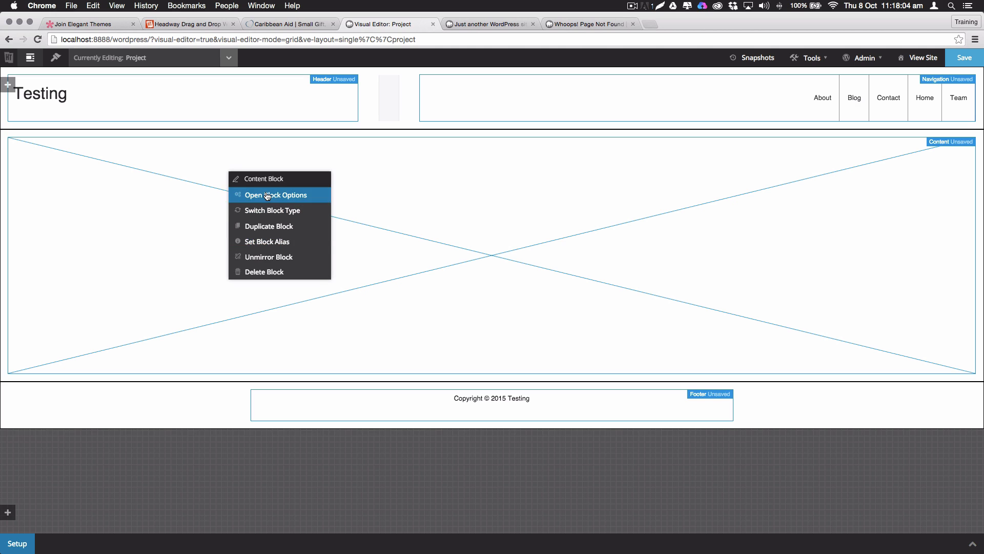
left_click(274, 211)
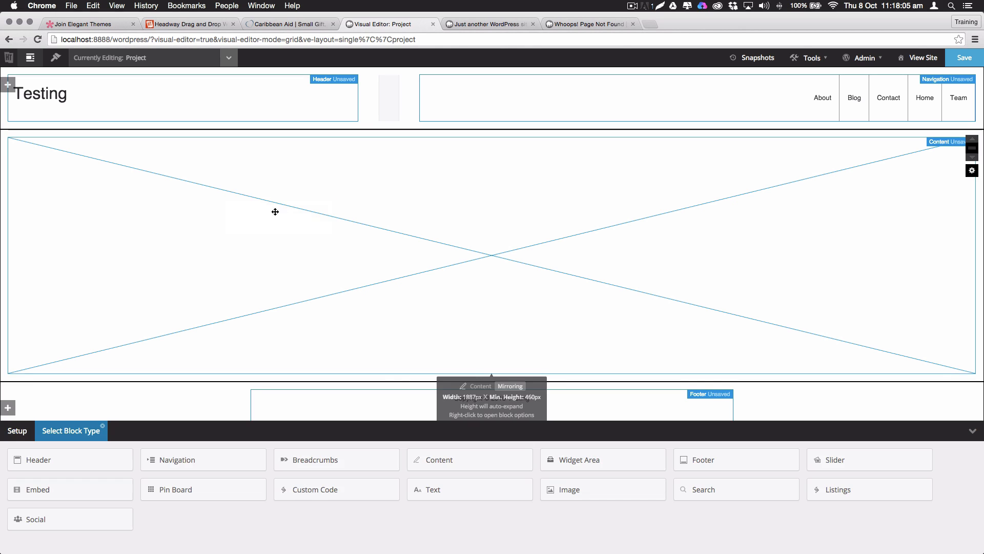
left_click(462, 458)
left_click(569, 192)
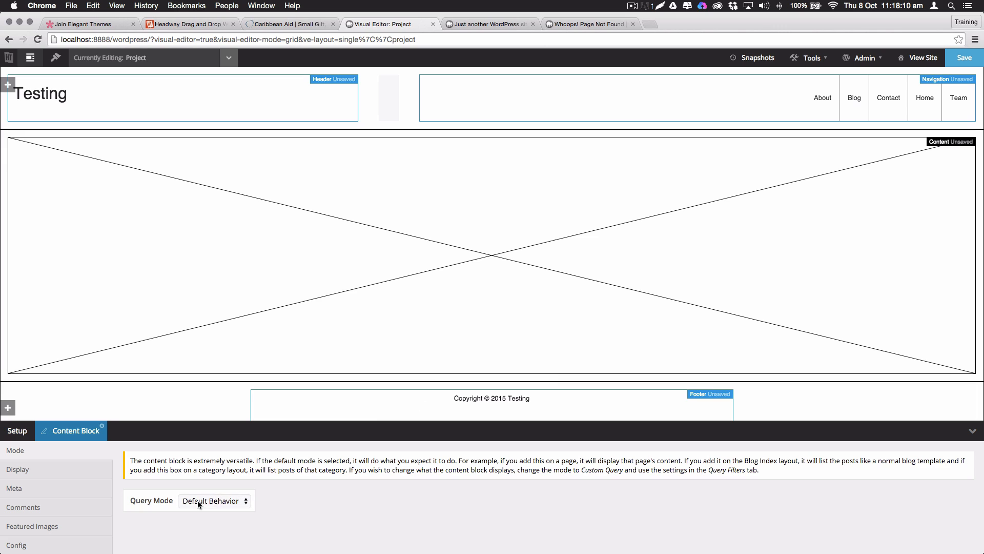
left_click_drag(247, 423, 264, 278)
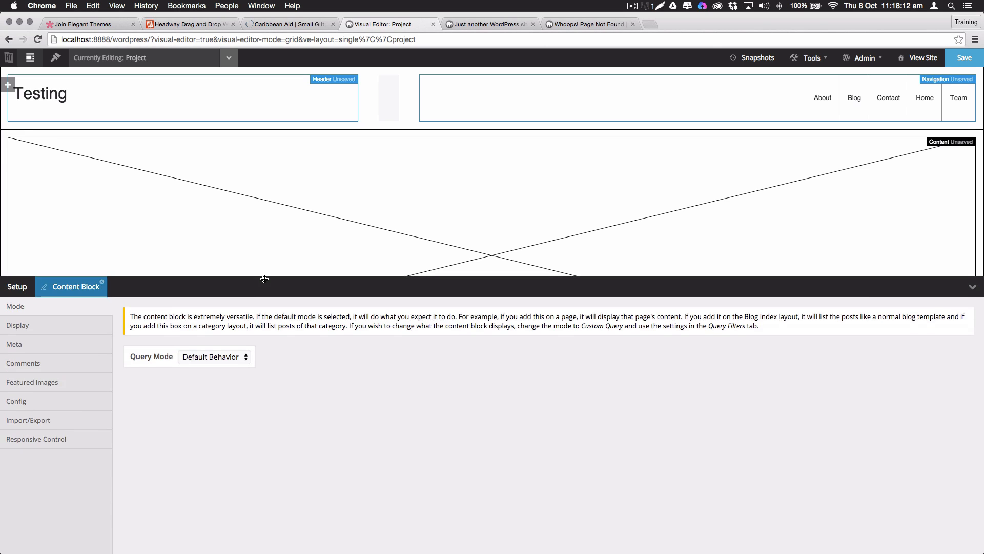
Turn off Show Featured Images for the content block and save the layout
left_click(33, 325)
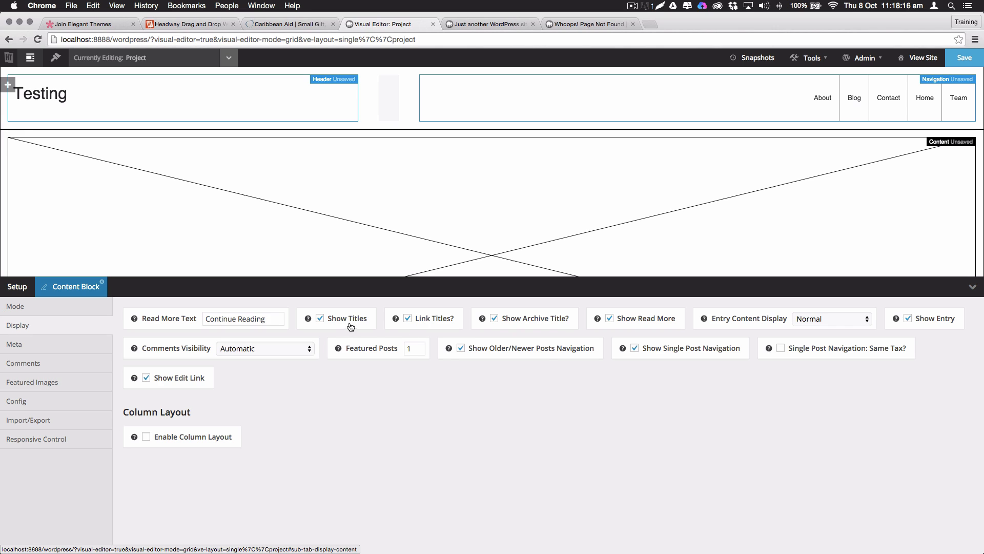
left_click(39, 384)
left_click(180, 318)
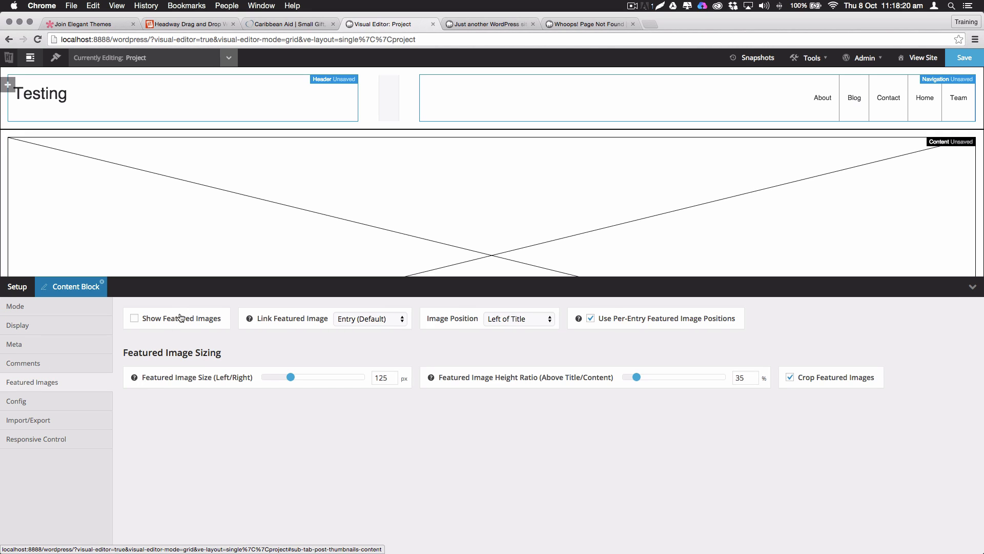
left_click(965, 58)
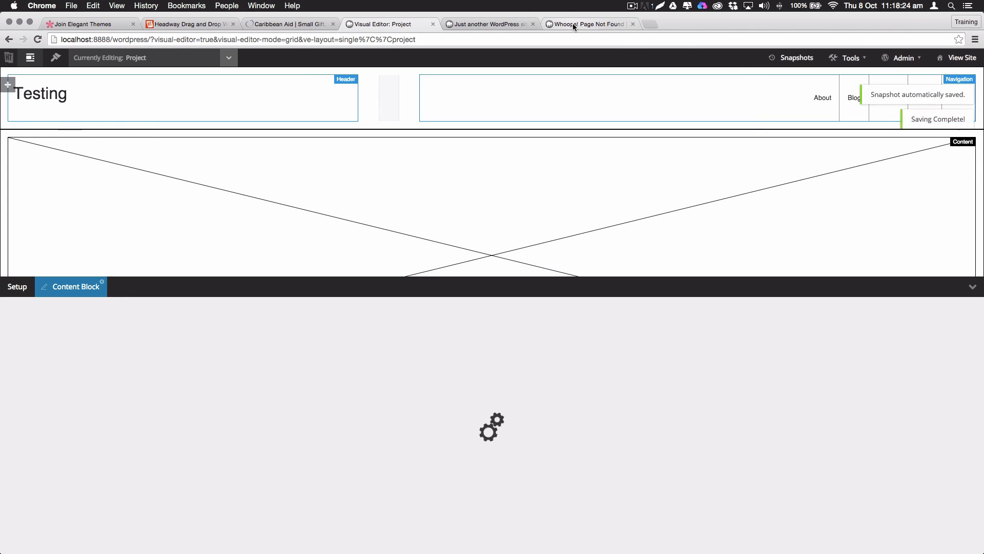
Reload the Funk Butcher project page and close the home page tab
left_click(574, 23)
key("super+r")
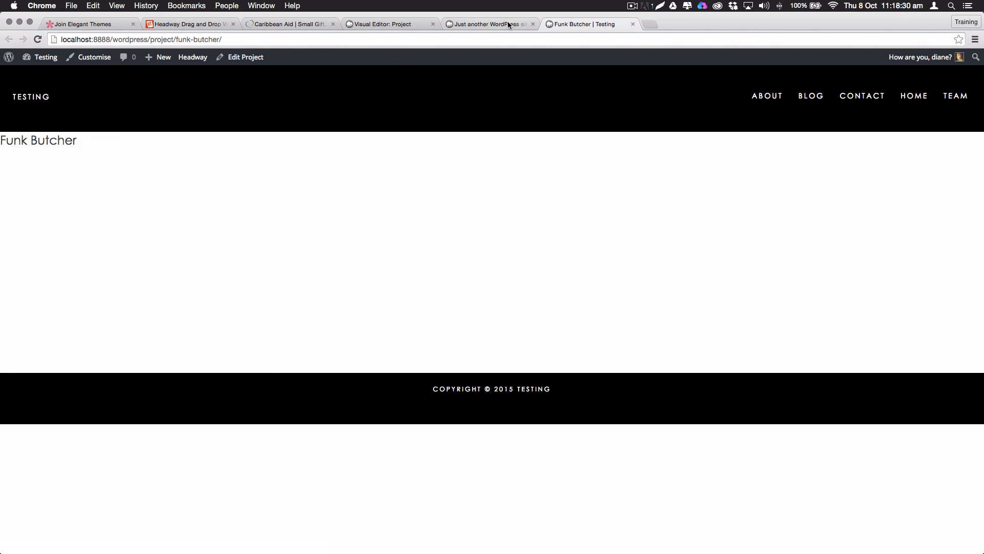
left_click(451, 22)
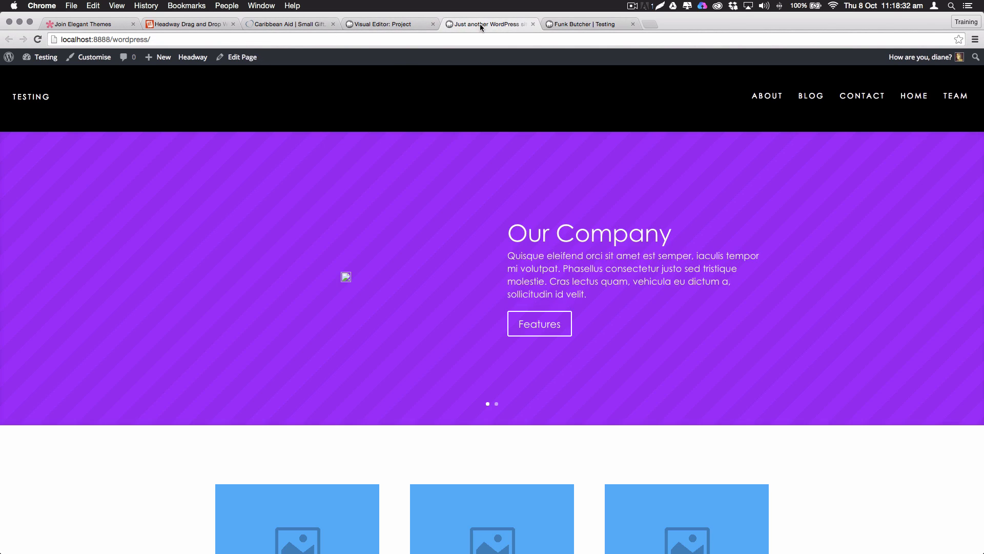
left_click(533, 24)
In Design mode, give the content block a 150px top margin for all layouts
left_click(401, 26)
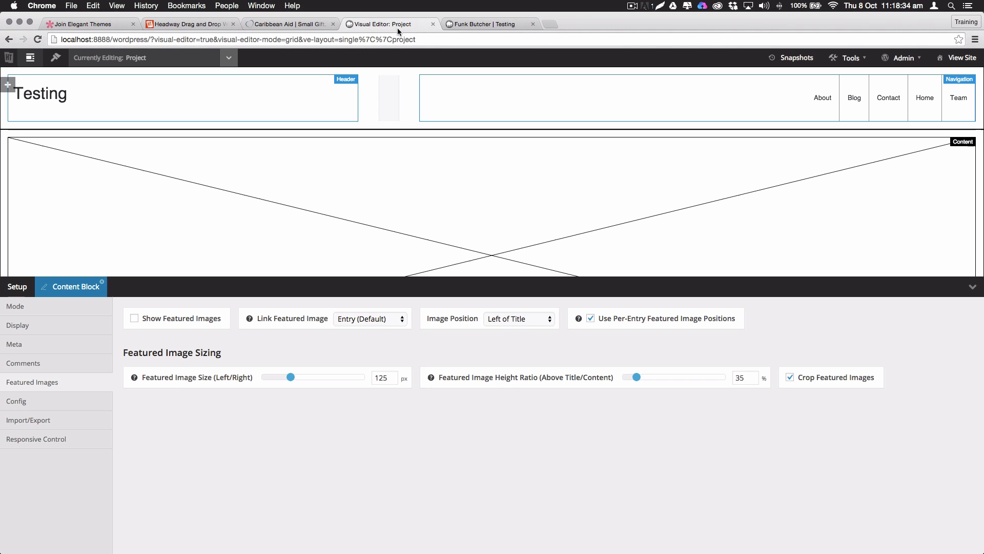
left_click(55, 59)
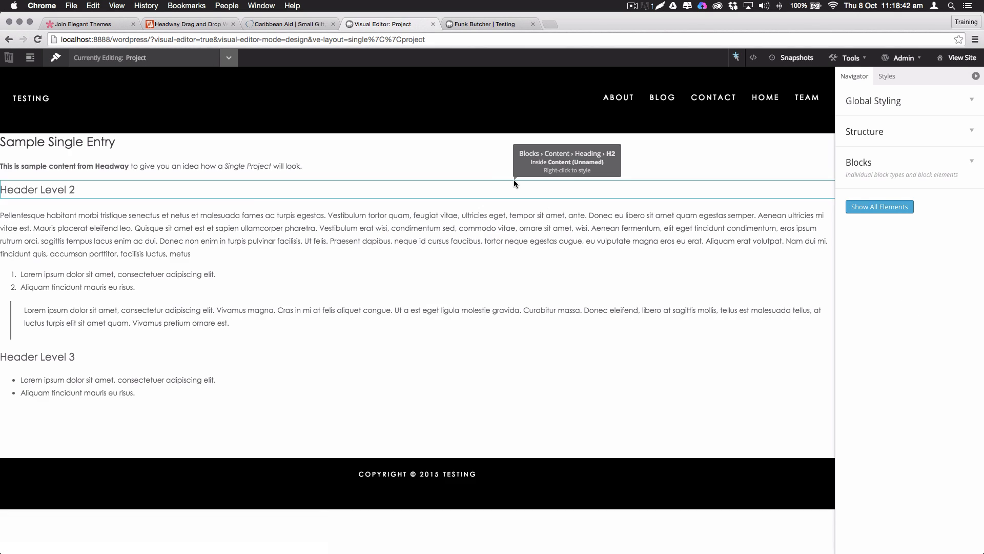
right_click(78, 143)
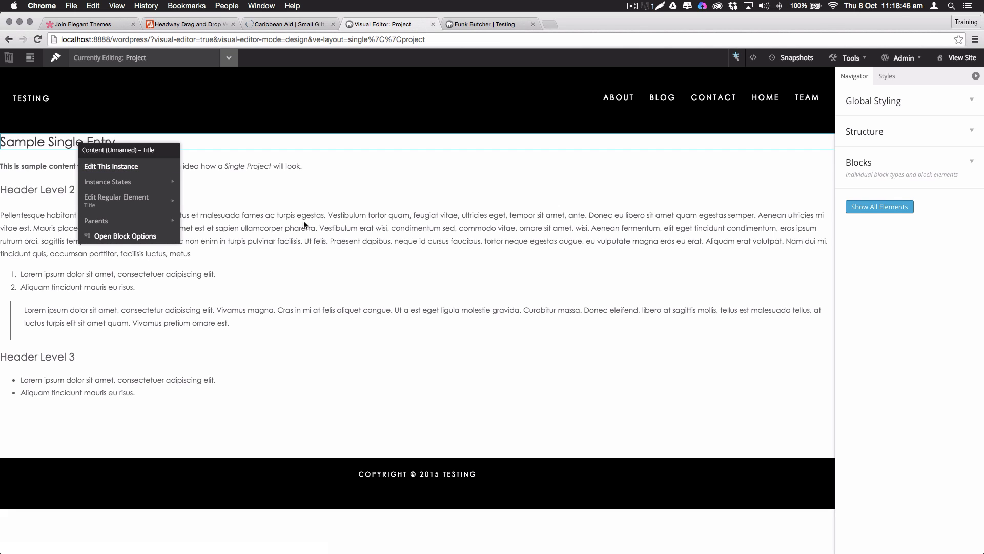
right_click(446, 434)
left_click(486, 463)
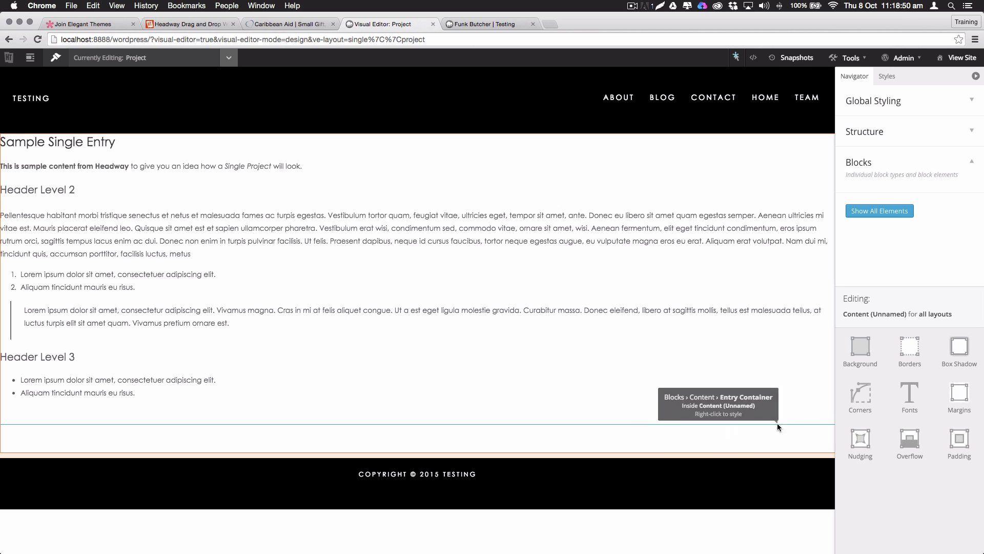
left_click(963, 391)
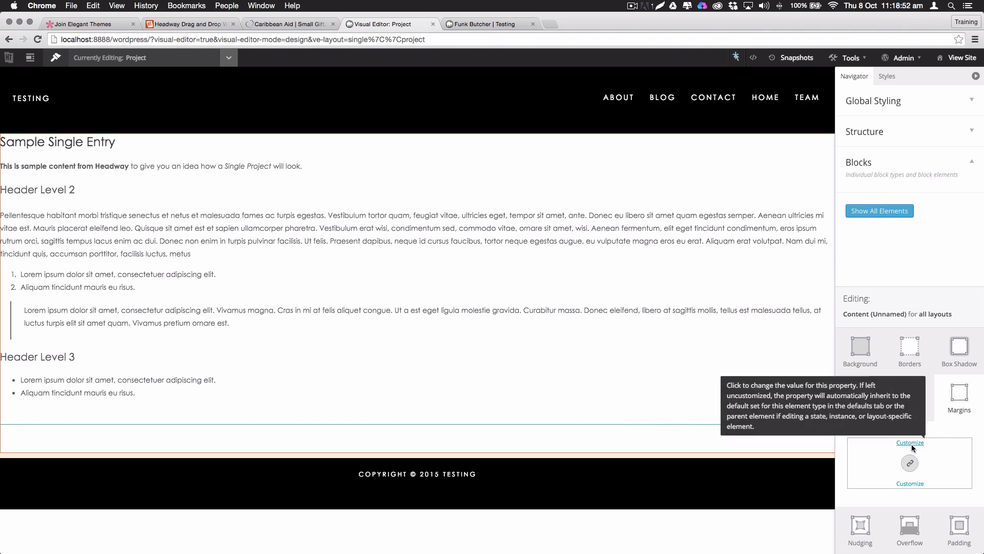
left_click(897, 441)
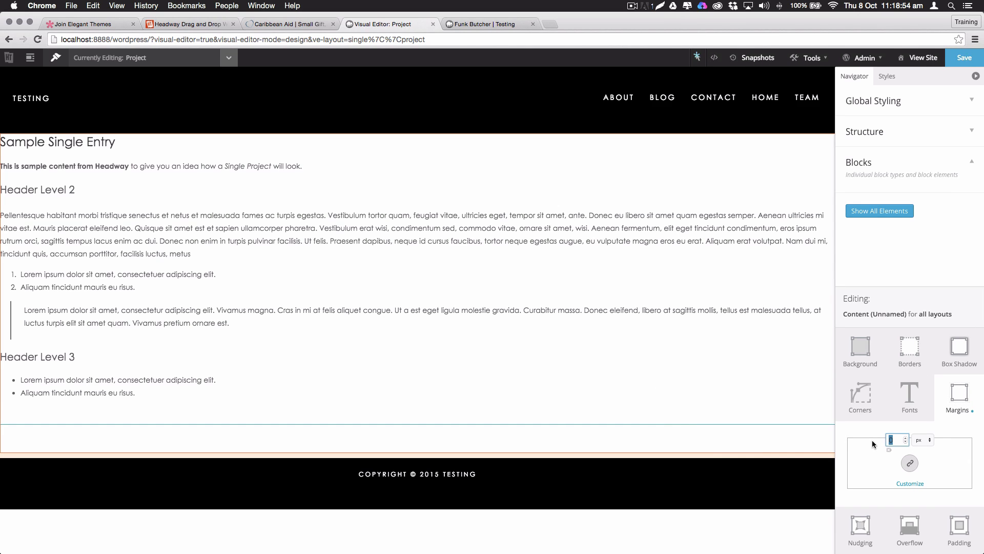
type("150")
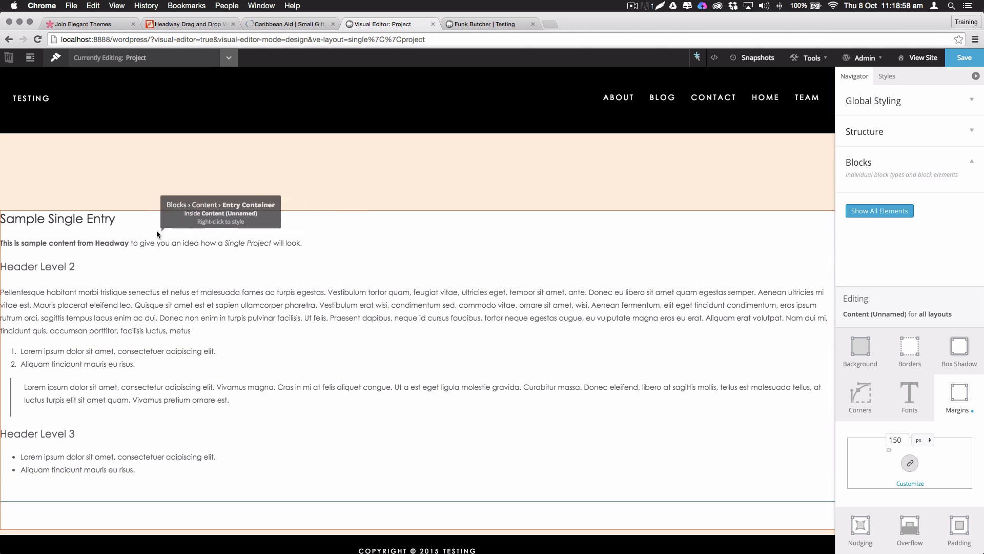
Set the entry title's font size to 56px with centre alignment
right_click(106, 224)
left_click(138, 245)
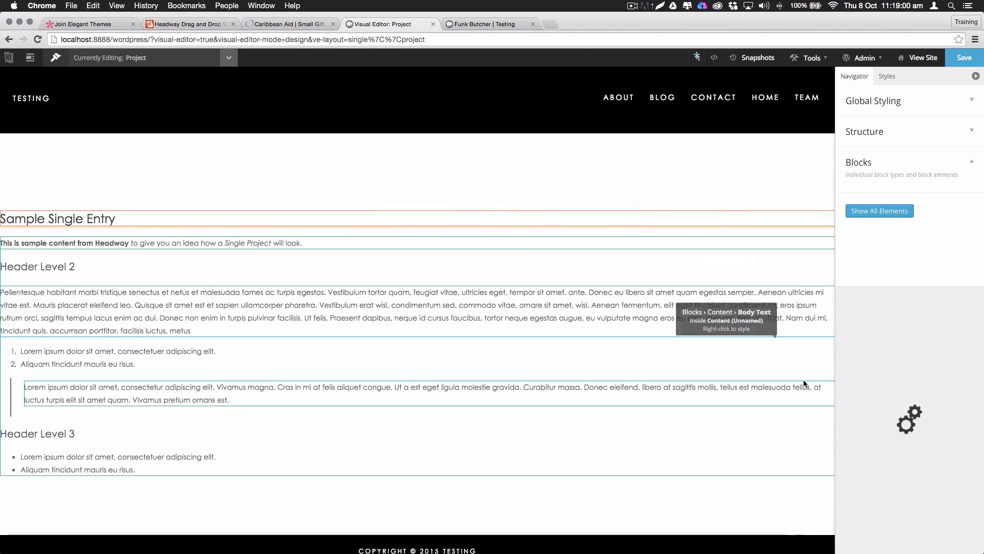
left_click(910, 404)
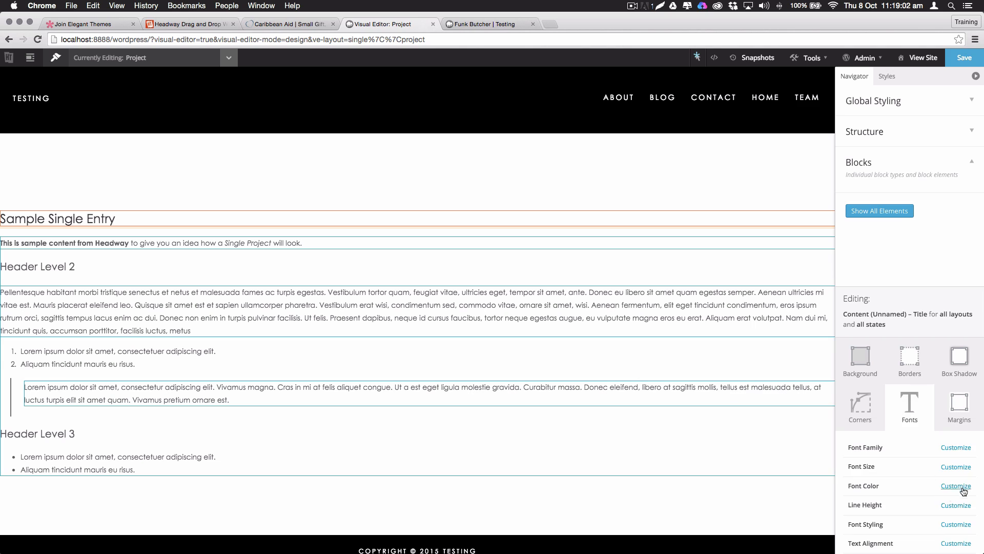
left_click(959, 469)
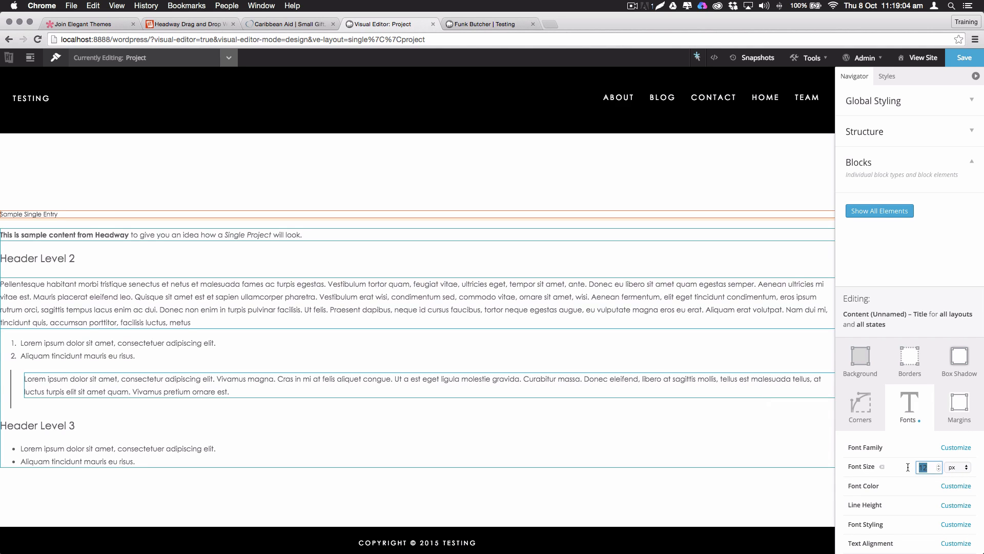
type("56")
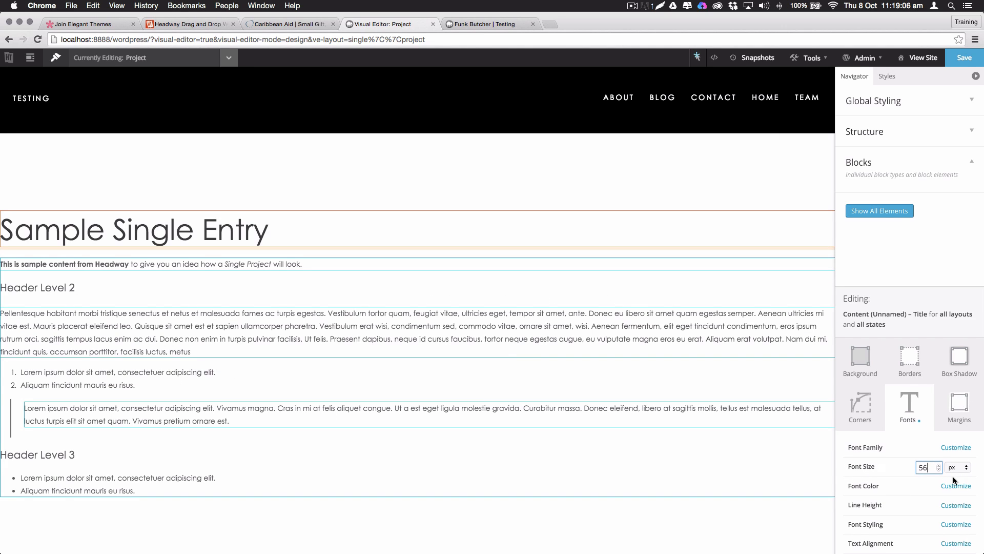
scroll(955, 480, "down", 2)
left_click(954, 502)
left_click(946, 504)
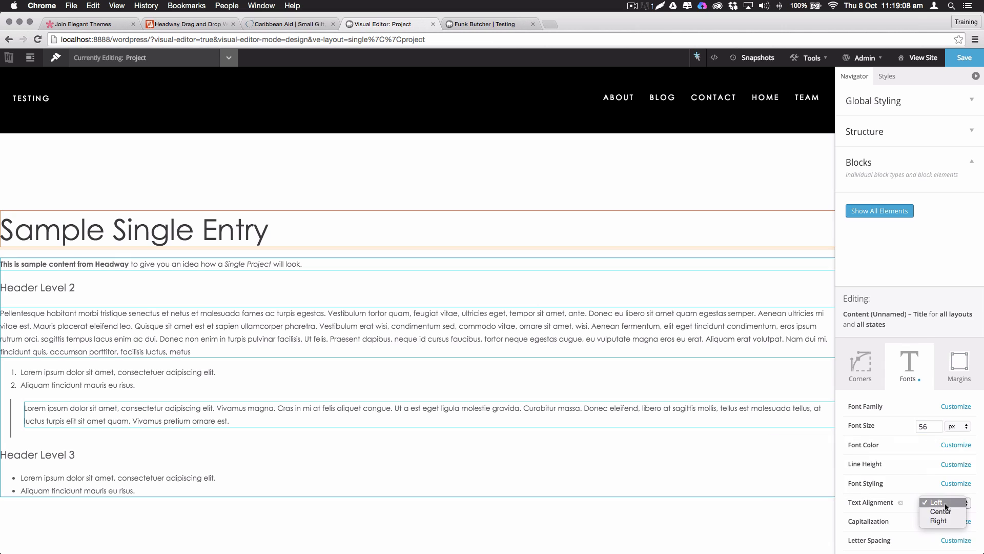
left_click(943, 511)
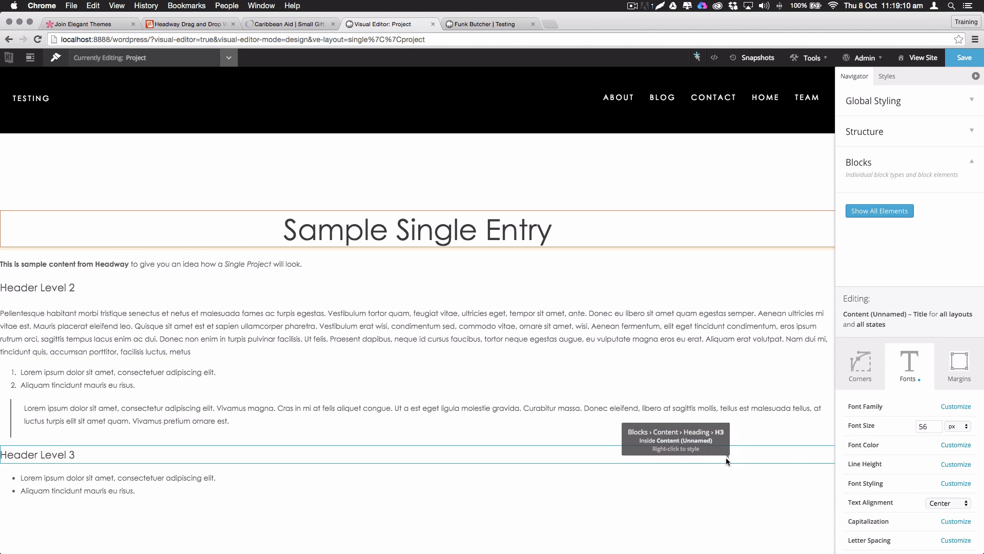
Save the design and reload the Funk Butcher page to check the enlarged title
left_click(965, 57)
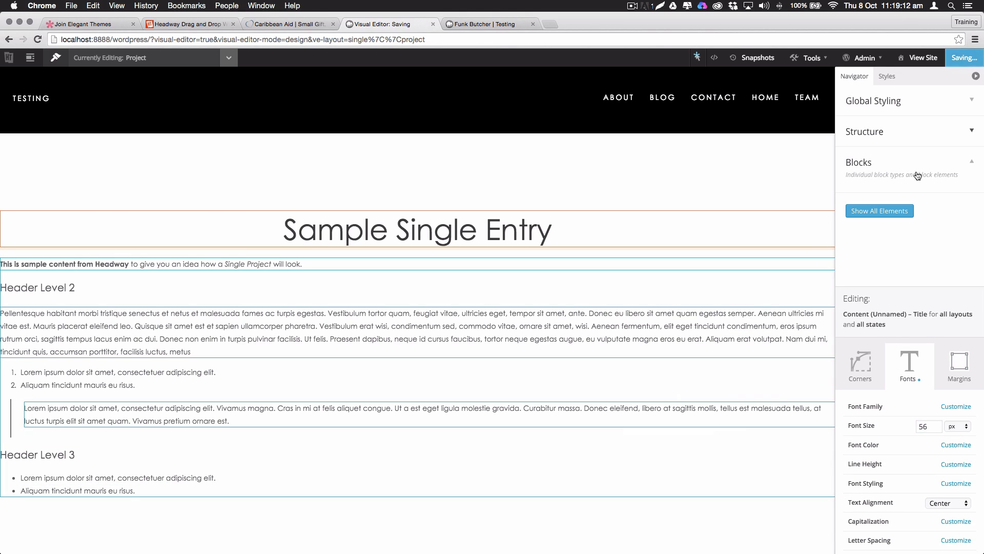
left_click(482, 26)
key("super+r")
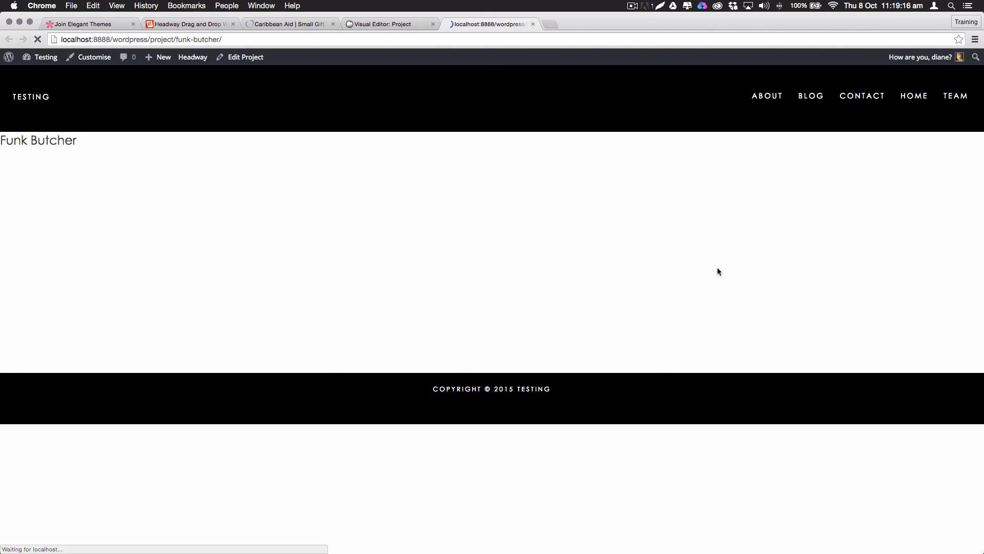
left_click_drag(417, 228, 651, 326)
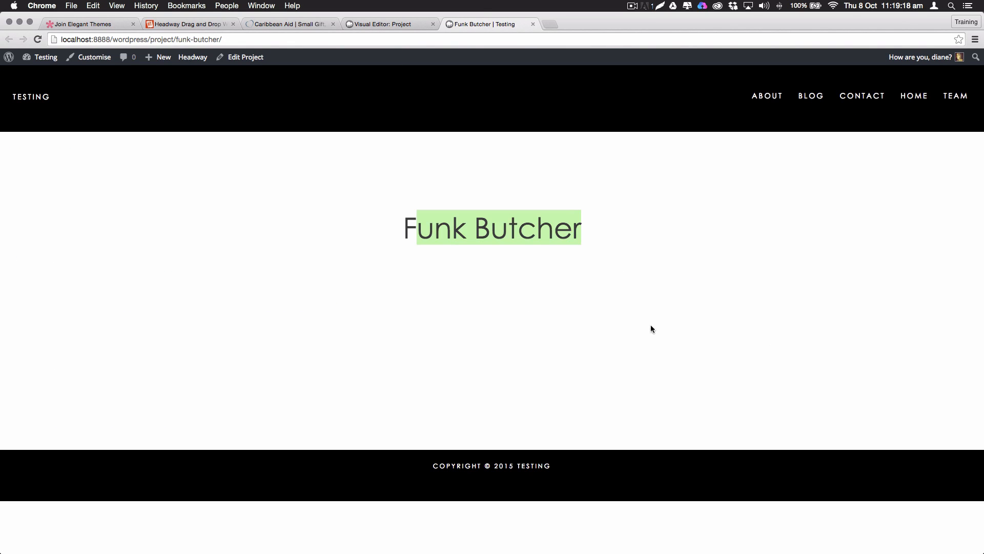
Deselect the page text and open Funk Butcher's Edit Project screen from the admin bar
left_click(512, 279)
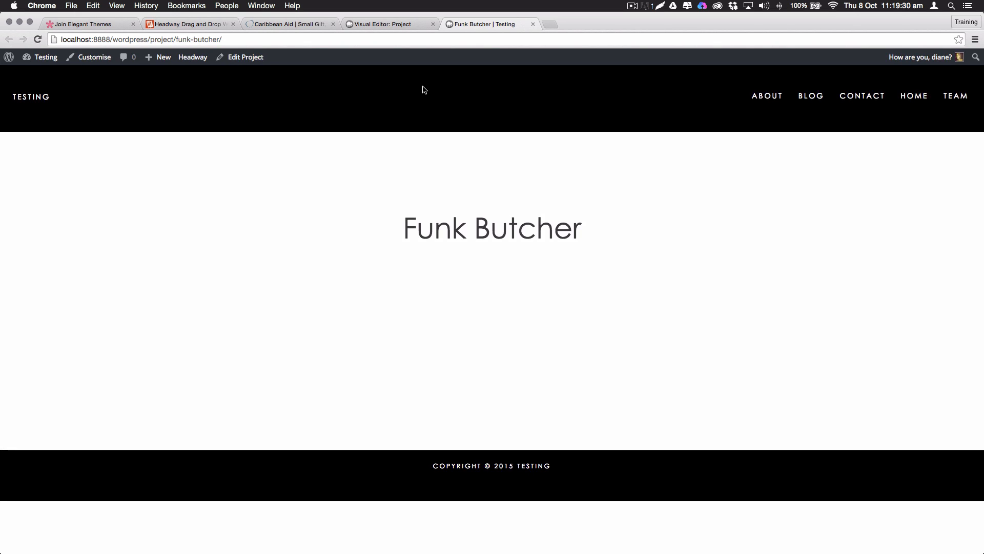
left_click(237, 58)
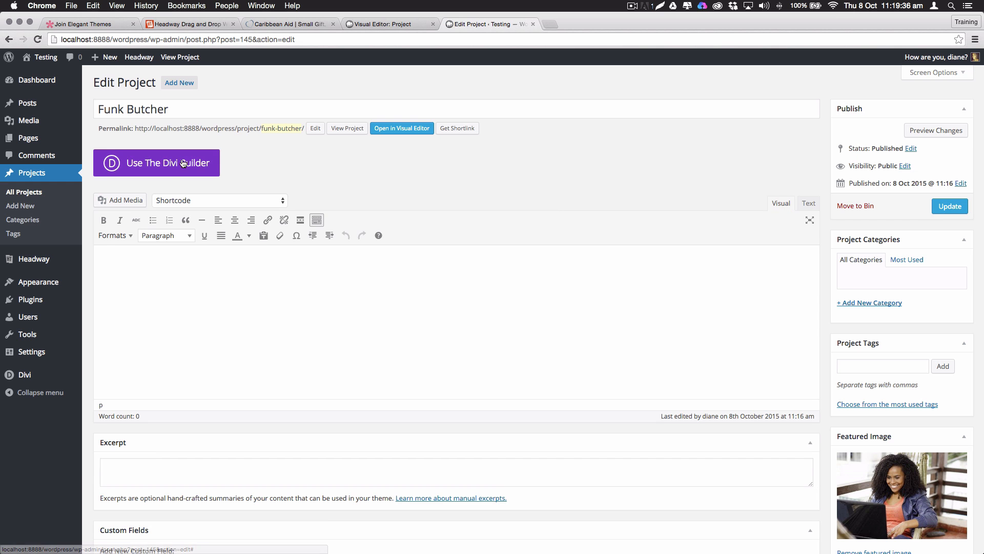
Switch Funk Butcher to the Divi Builder and replace the first row with a two half-column row
left_click(166, 168)
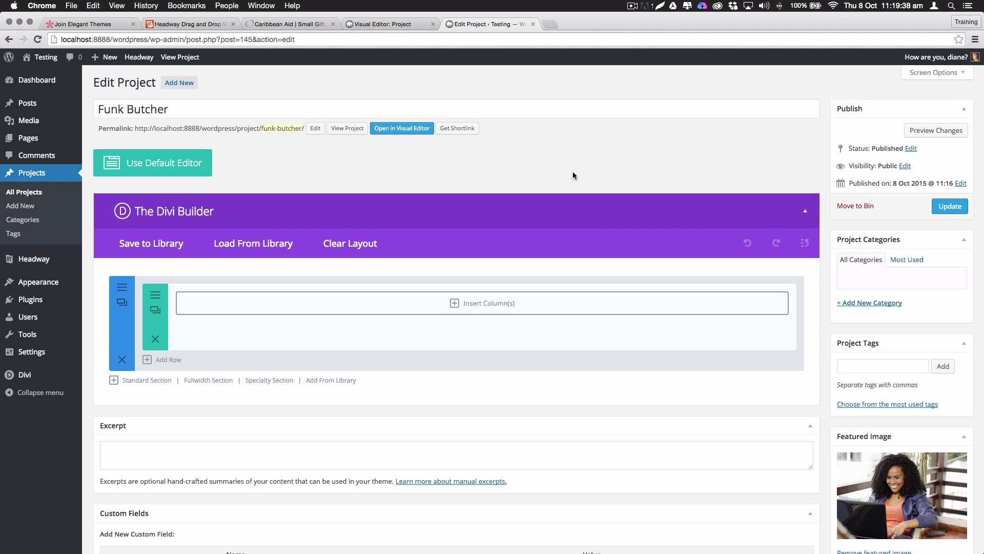
left_click(165, 360)
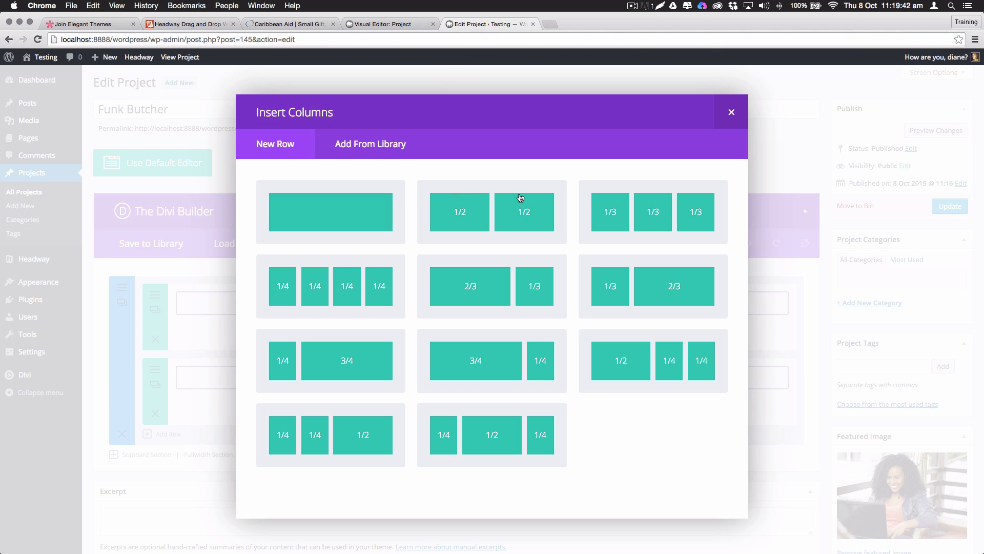
left_click(508, 220)
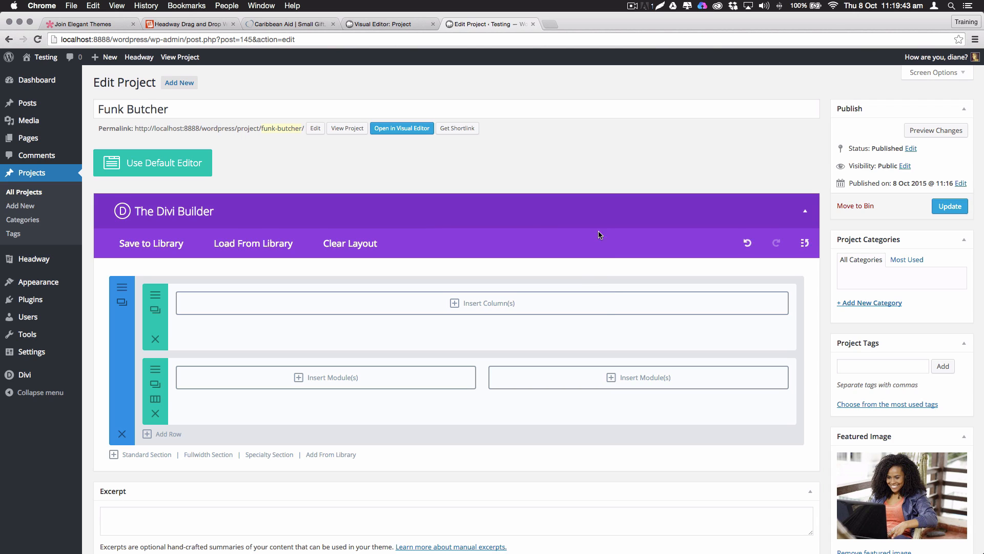
left_click(155, 339)
Add an Image module to the left column using the woman-at-laptop library photo
left_click(322, 306)
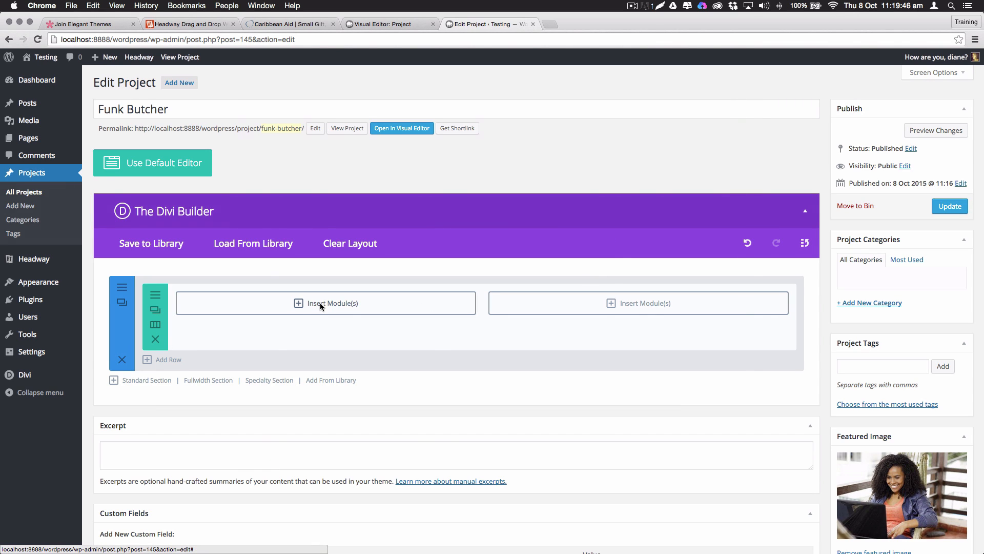
scroll(637, 443, "down", 3)
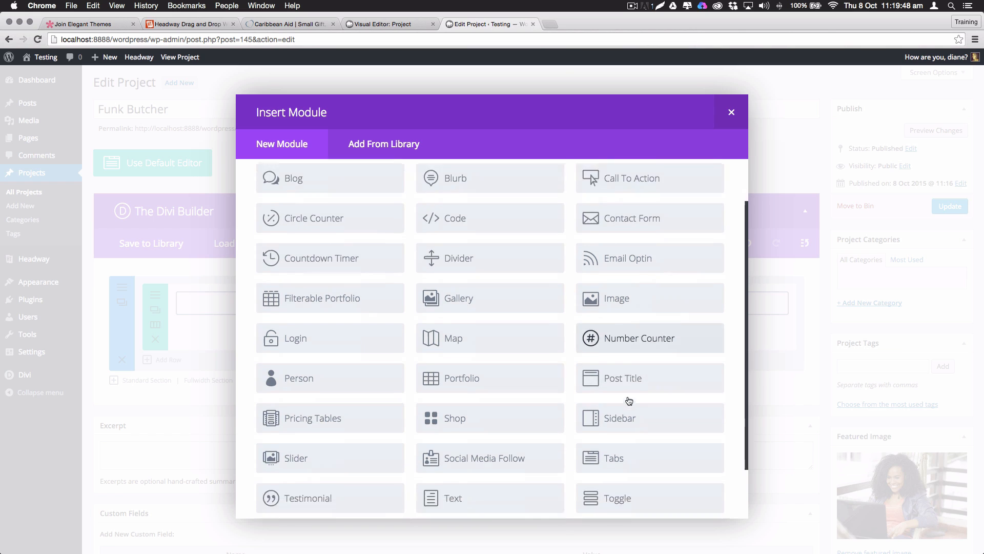
scroll(652, 333, "up", 3)
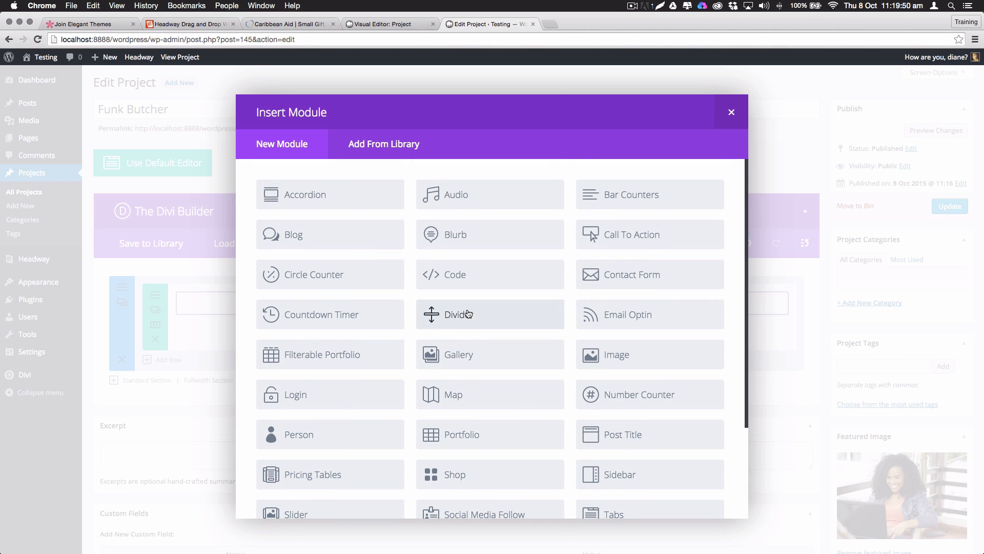
left_click(618, 354)
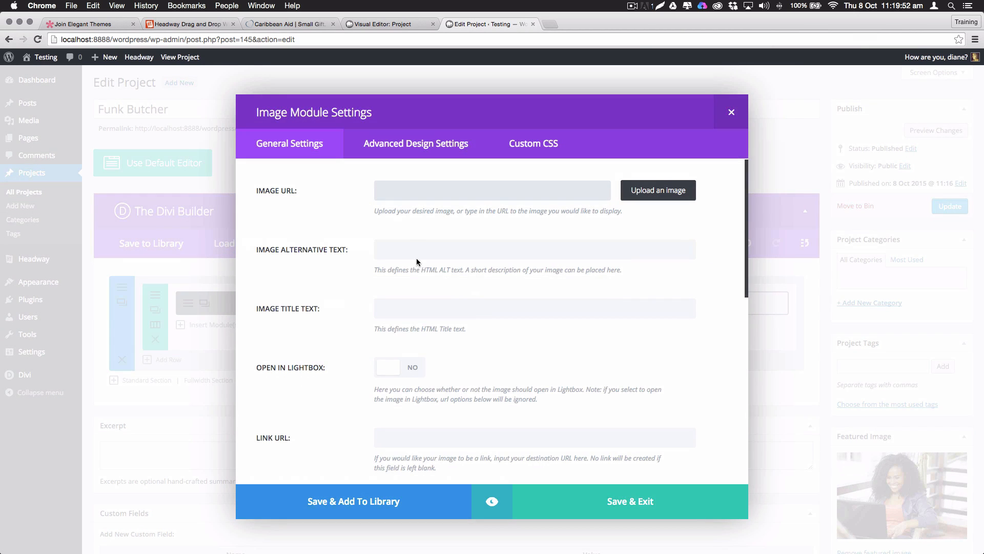
left_click(658, 190)
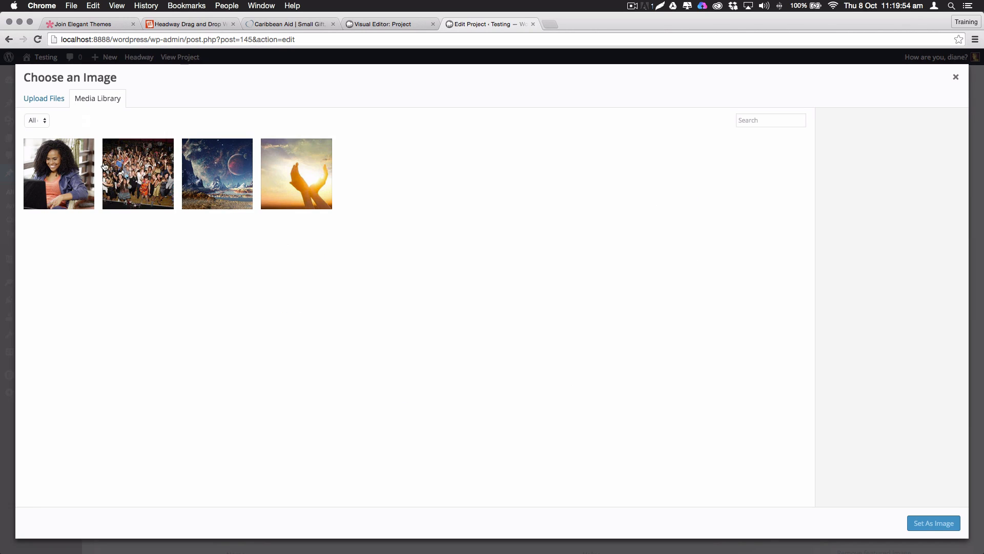
left_click(60, 178)
left_click(934, 523)
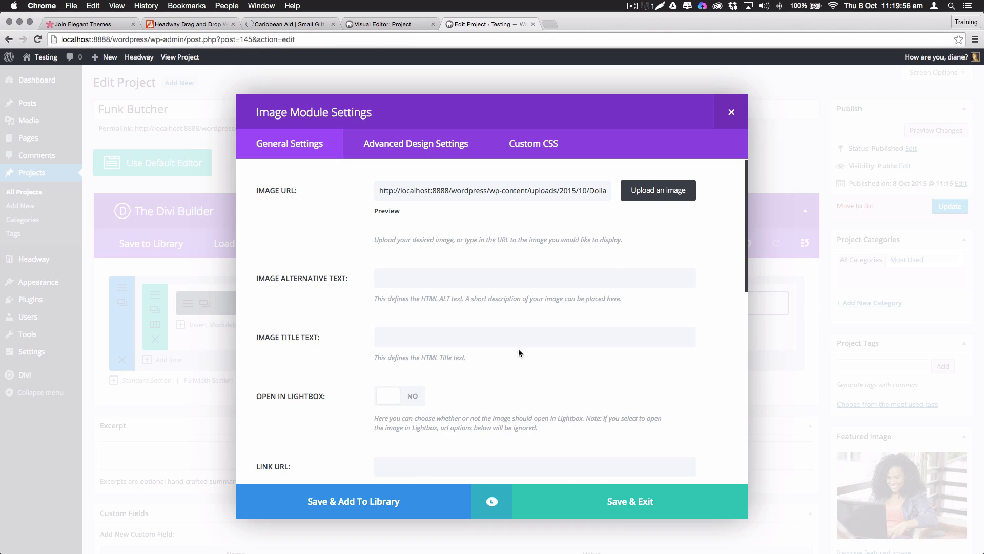
left_click(632, 514)
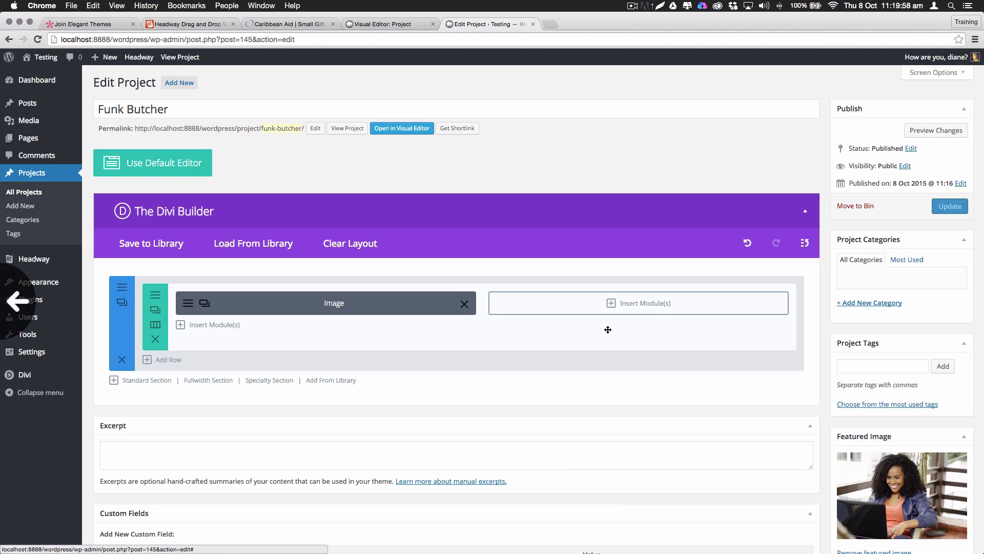
left_click(640, 304)
Add a Text module in the right column listing Type: Website, Client: Funk Butcher, Year: 2013
scroll(503, 337, "down", 3)
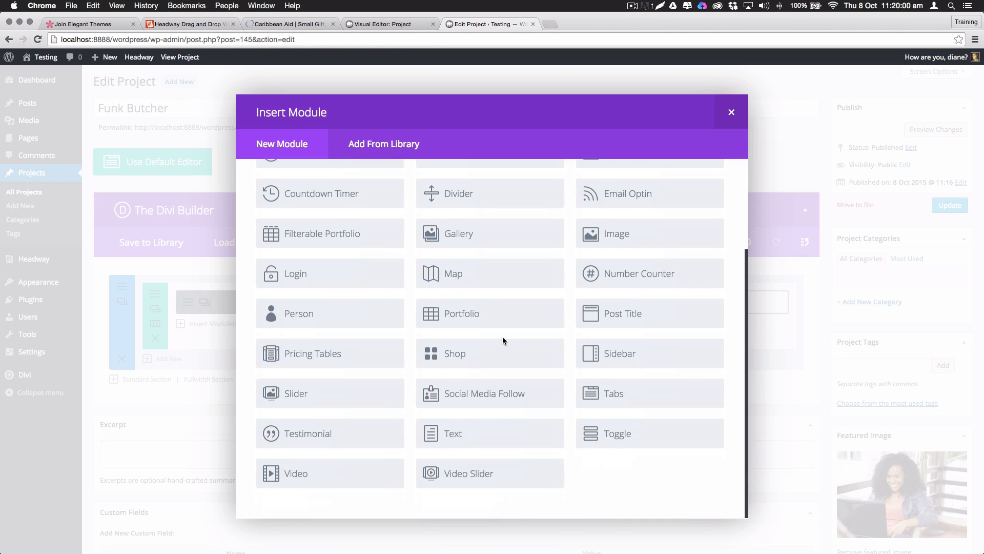
left_click(466, 436)
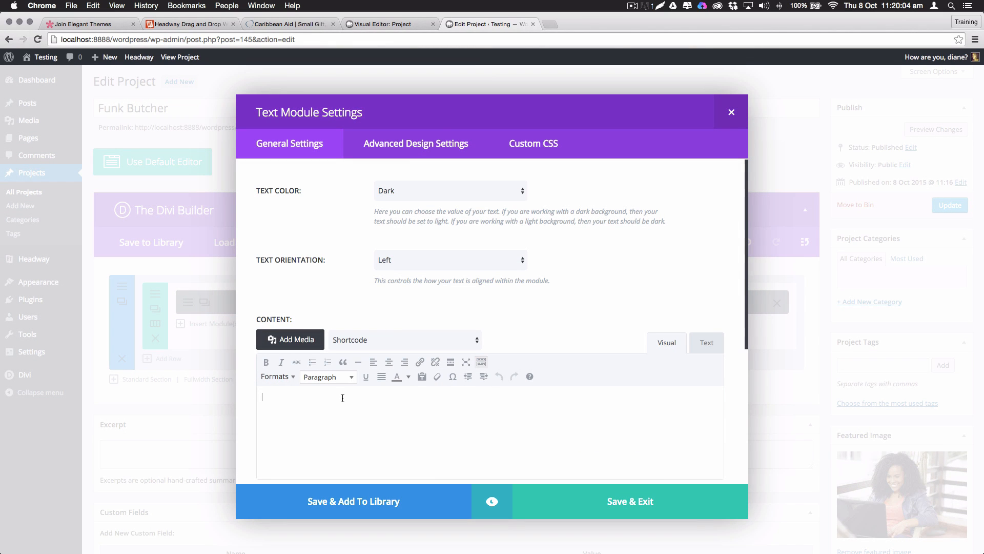
type("Type: Webd")
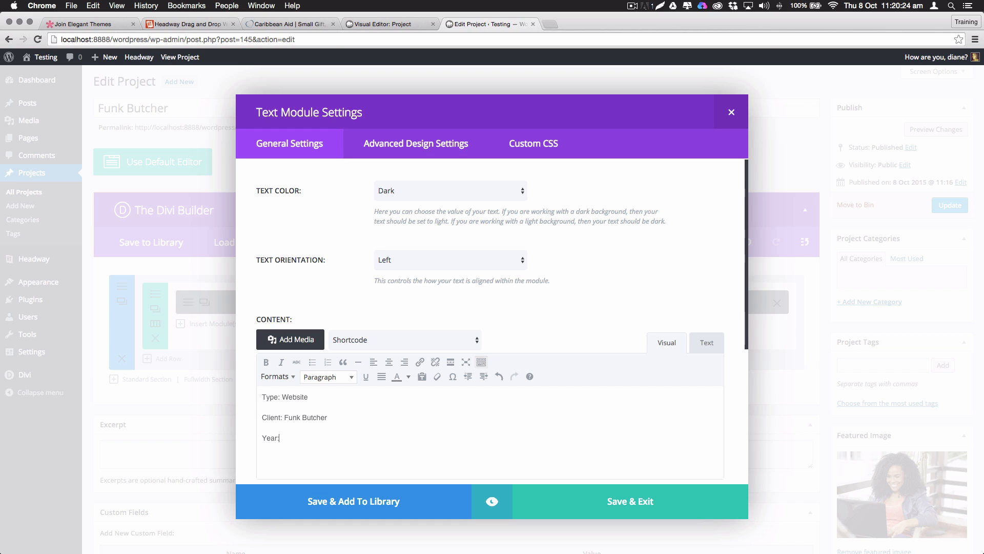
type("2013")
Bold the Type:, Client: and Year: labels and save the Text module
left_click_drag(280, 397, 262, 438)
left_click(266, 362)
left_click(266, 362)
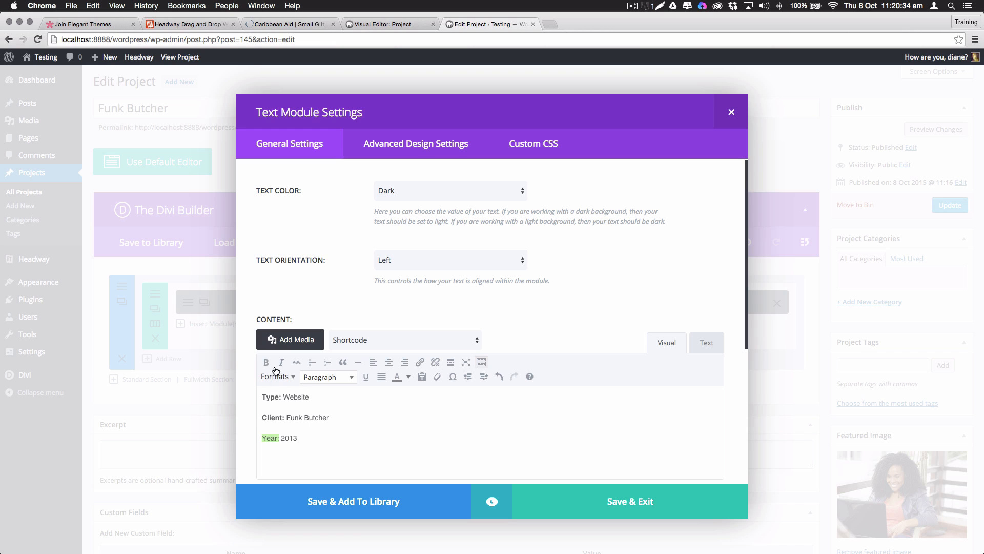
left_click(266, 362)
left_click(371, 446)
left_click(634, 506)
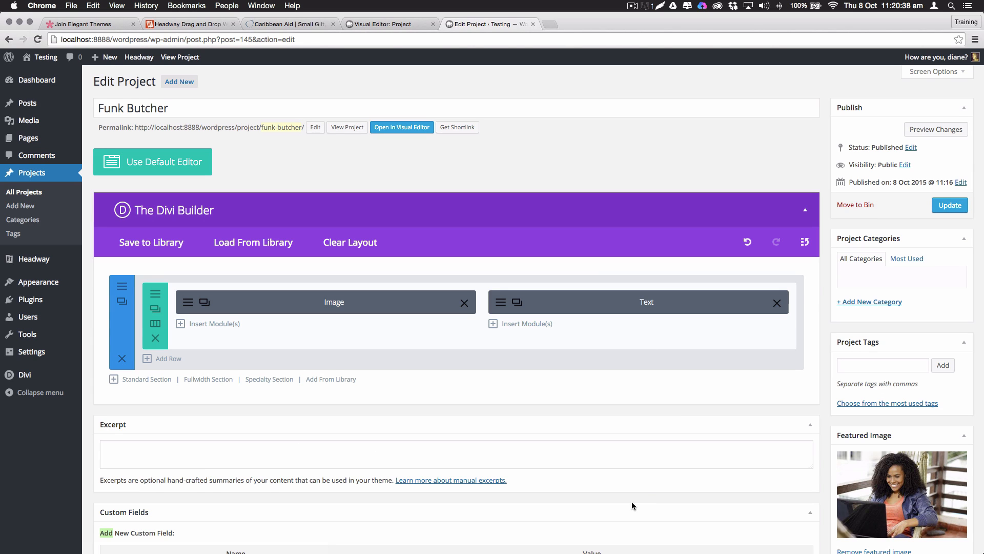
Insert a Call To Action module below the Text, with button URL # and text Visit Site
left_click(525, 324)
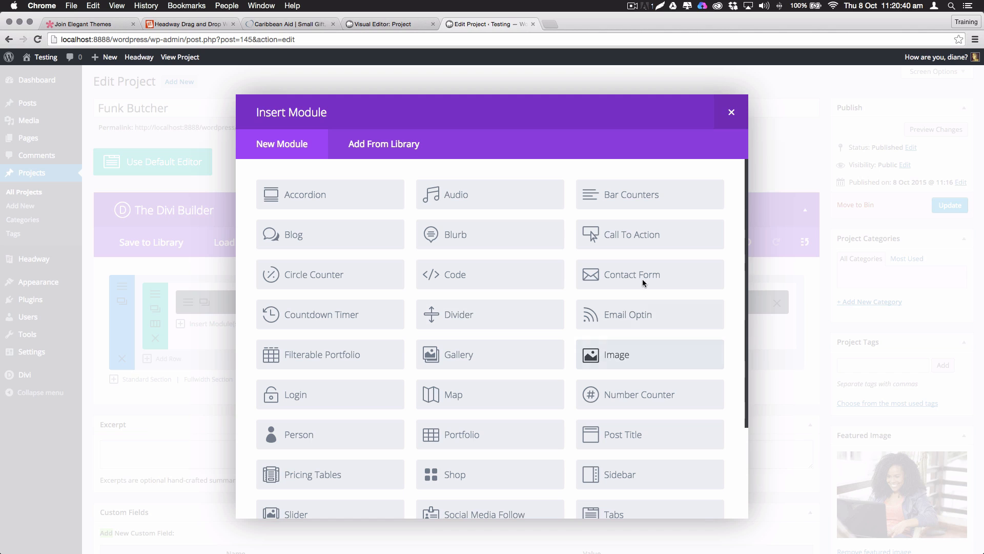
left_click(595, 237)
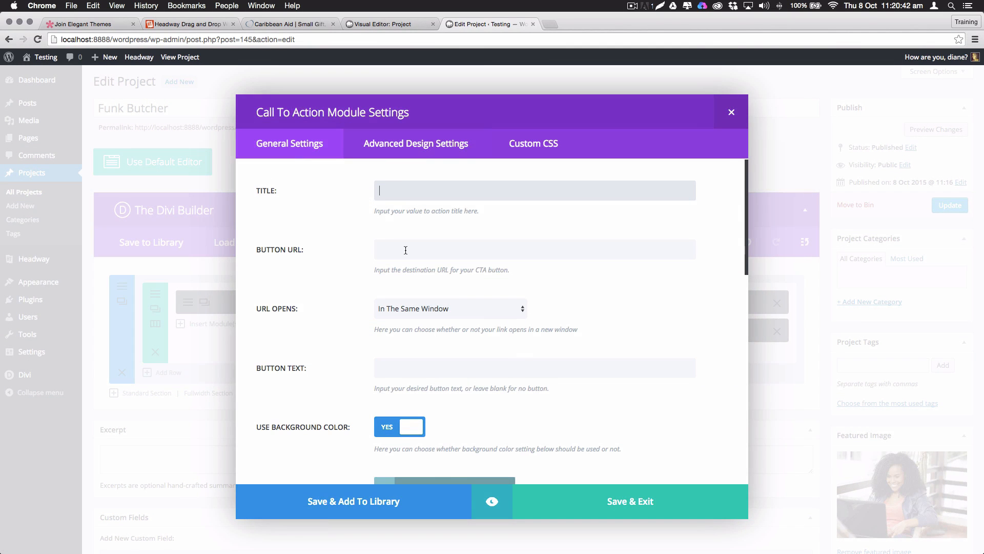
left_click(402, 250)
key("Tab")
key("Tab")
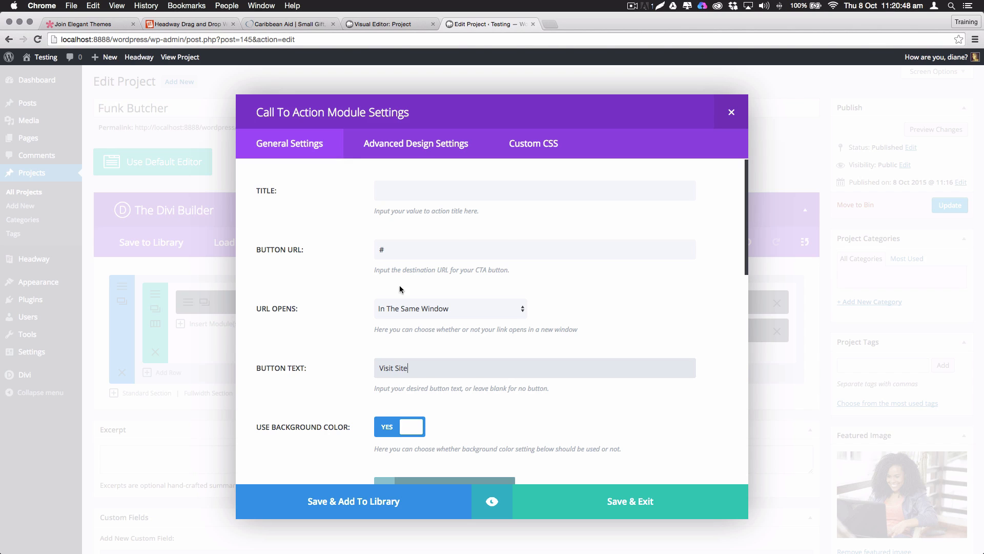
Turn off the module's background colour and set its text colour to Dark
left_click(415, 423)
scroll(544, 333, "down", 4)
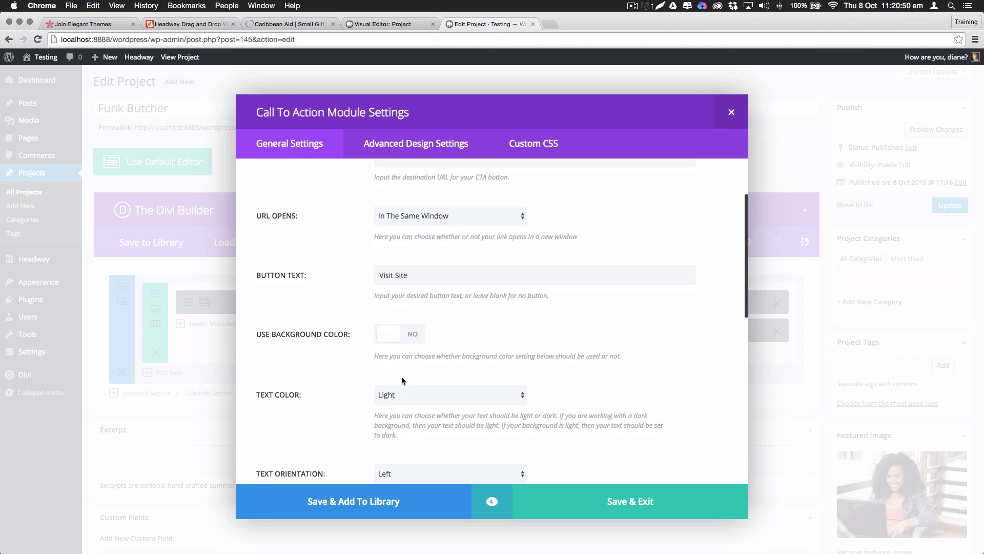
left_click(405, 395)
left_click(406, 402)
scroll(556, 319, "down", 4)
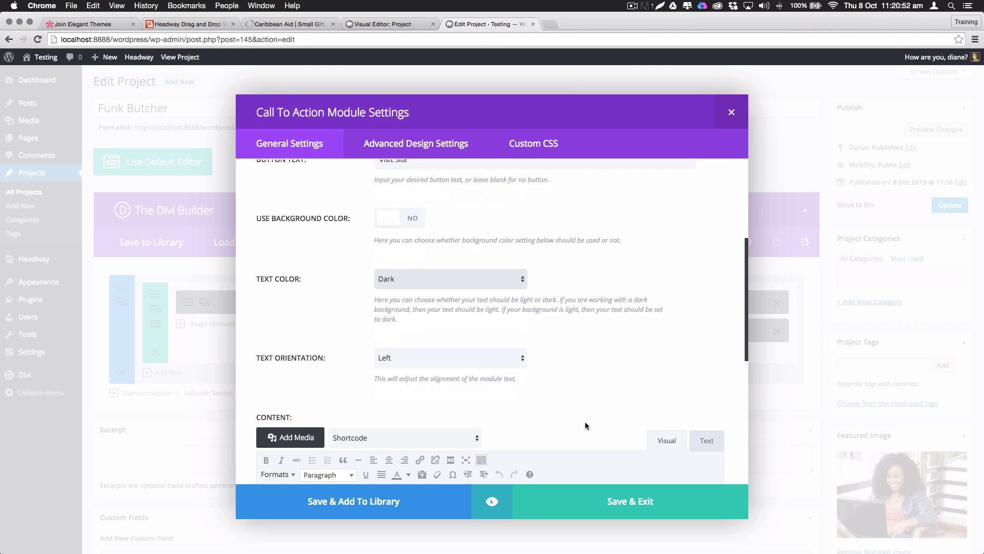
scroll(431, 378, "down", 4)
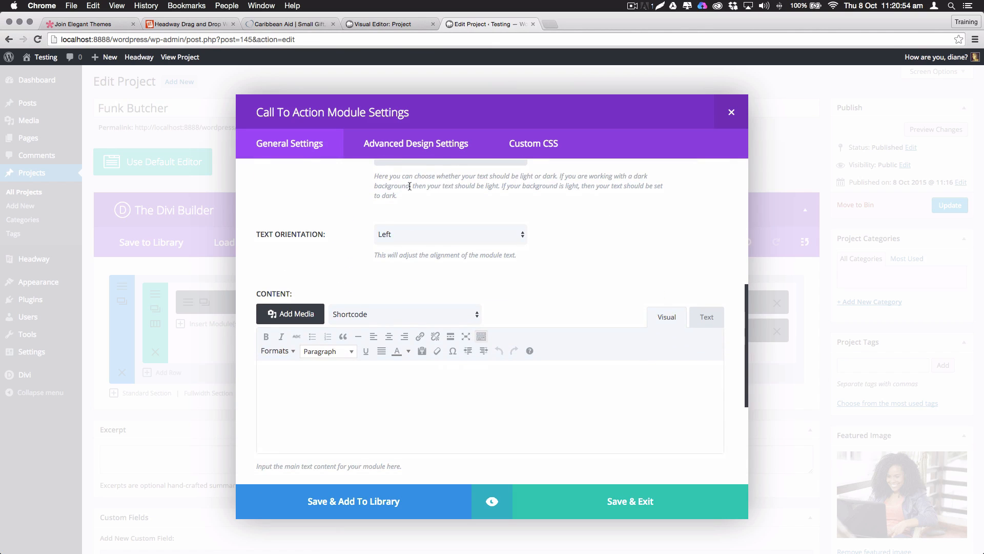
Enable custom button styles with Add Button Icon set to No, and save the module
left_click(422, 148)
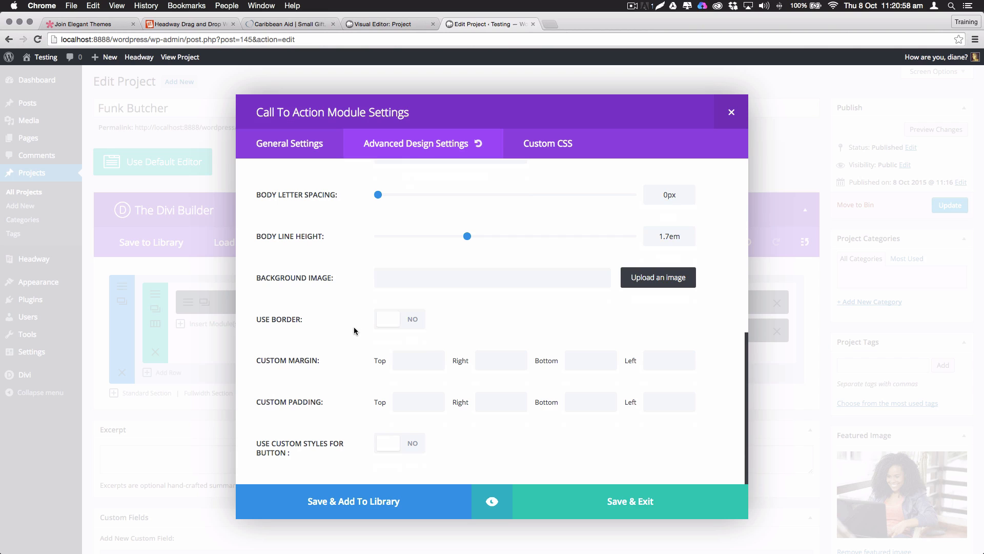
left_click(395, 444)
scroll(402, 369, "down", 3)
scroll(401, 368, "down", 5)
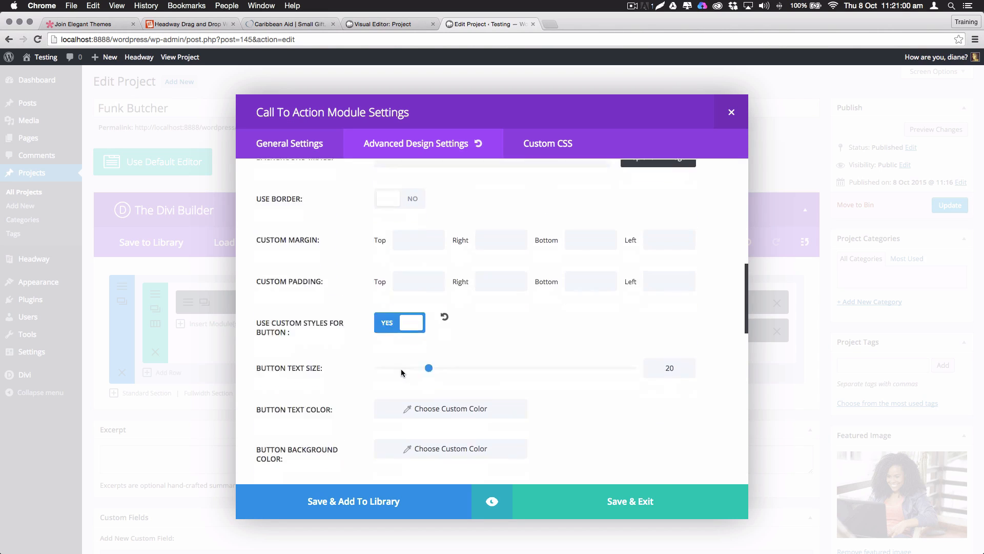
scroll(400, 369, "down", 3)
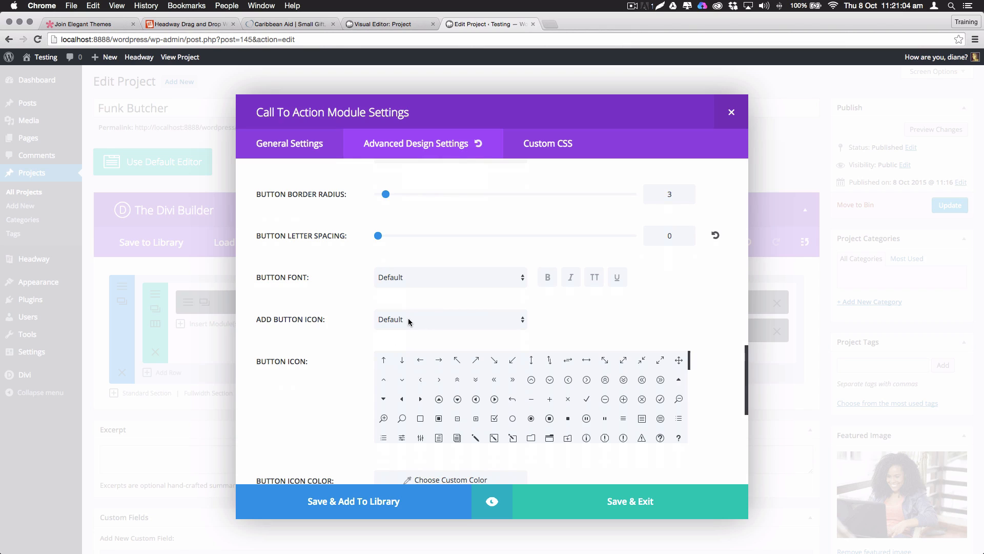
left_click(421, 315)
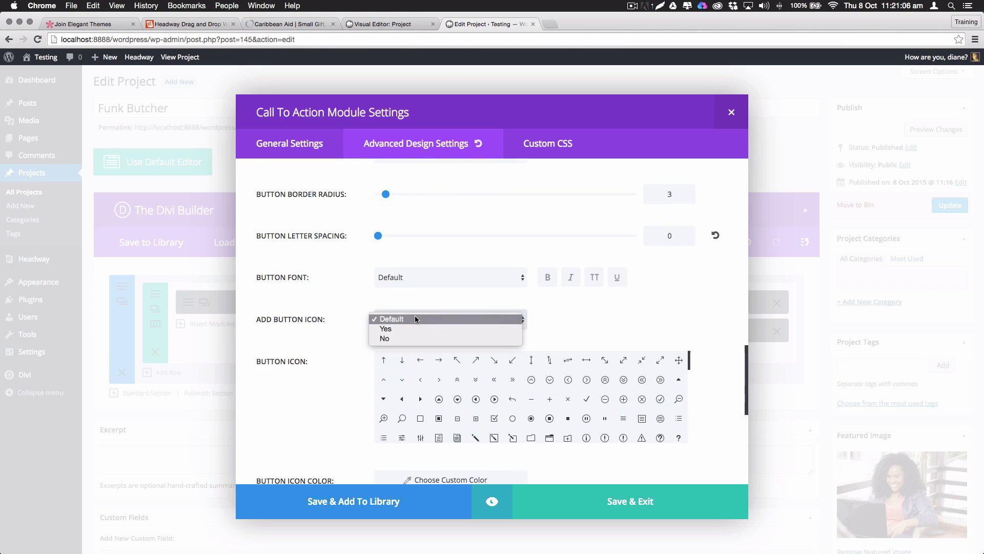
left_click(455, 338)
left_click(649, 500)
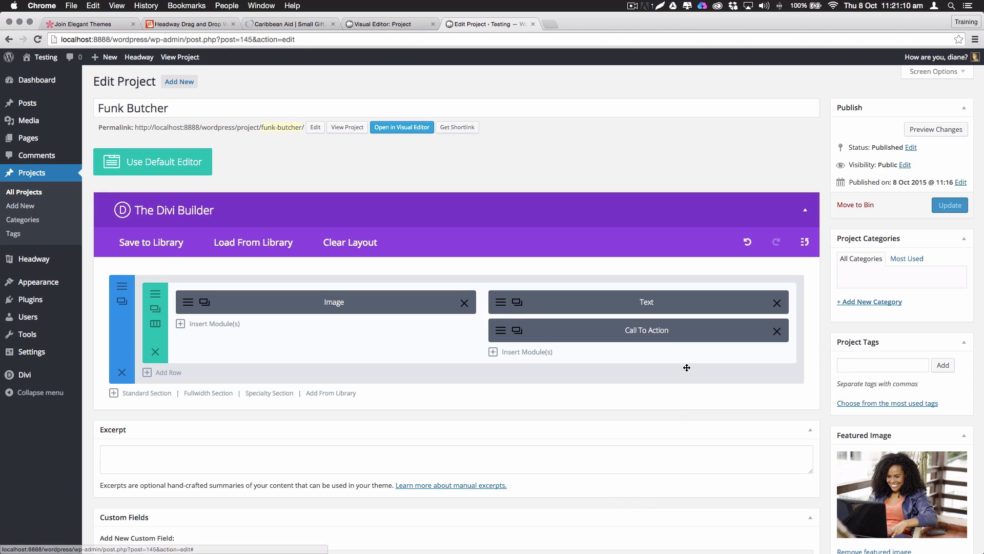
Update the Funk Butcher project and open its published page
left_click(952, 207)
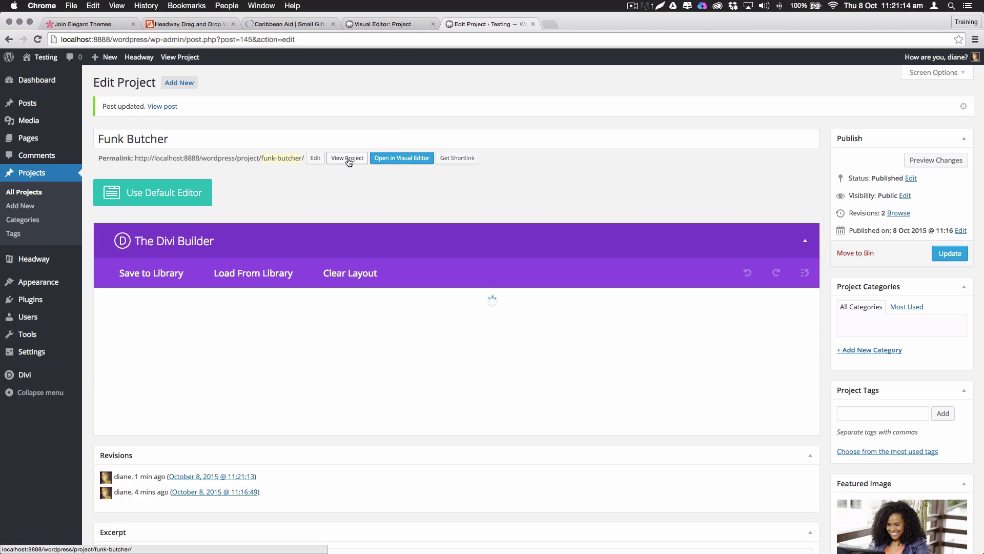
left_click(348, 162, "super")
left_click(587, 27)
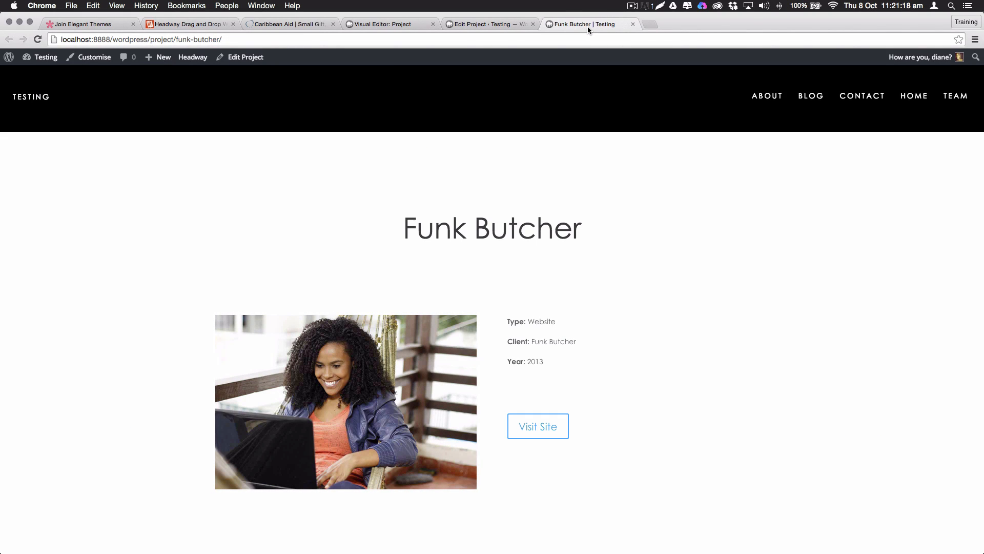
Check the photo, Type/Client/Year details and Visit Site button, then return to the editor
scroll(667, 235, "down", 3)
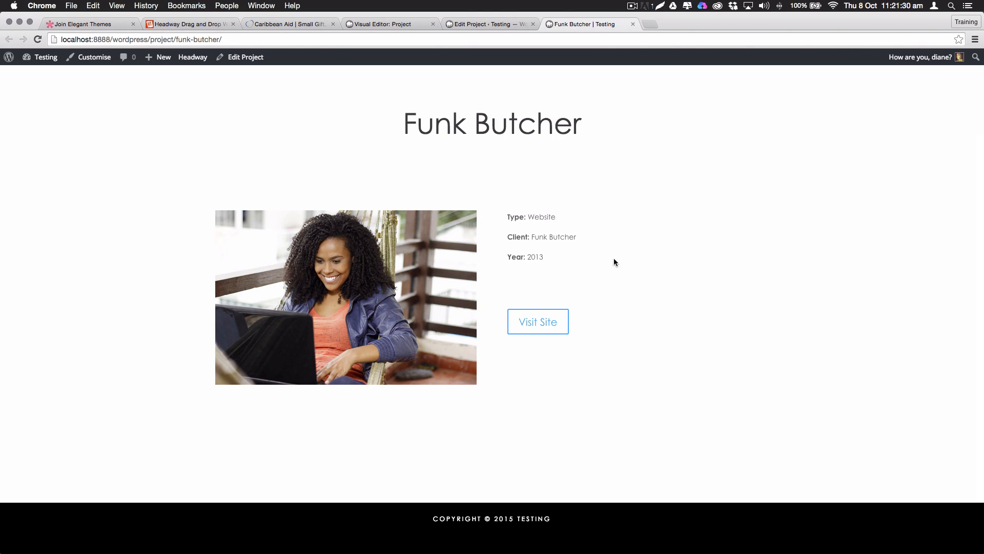
left_click_drag(510, 214, 567, 268)
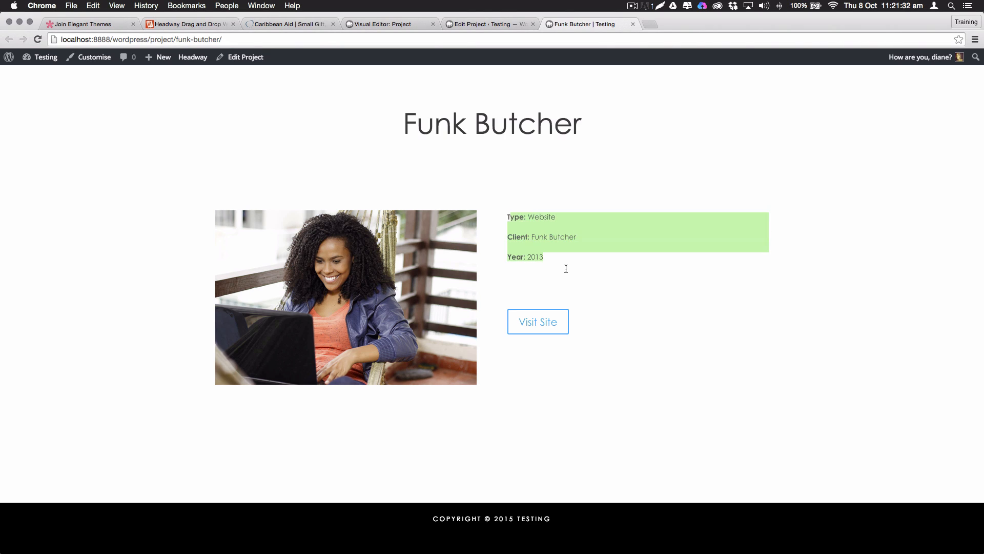
left_click(490, 25)
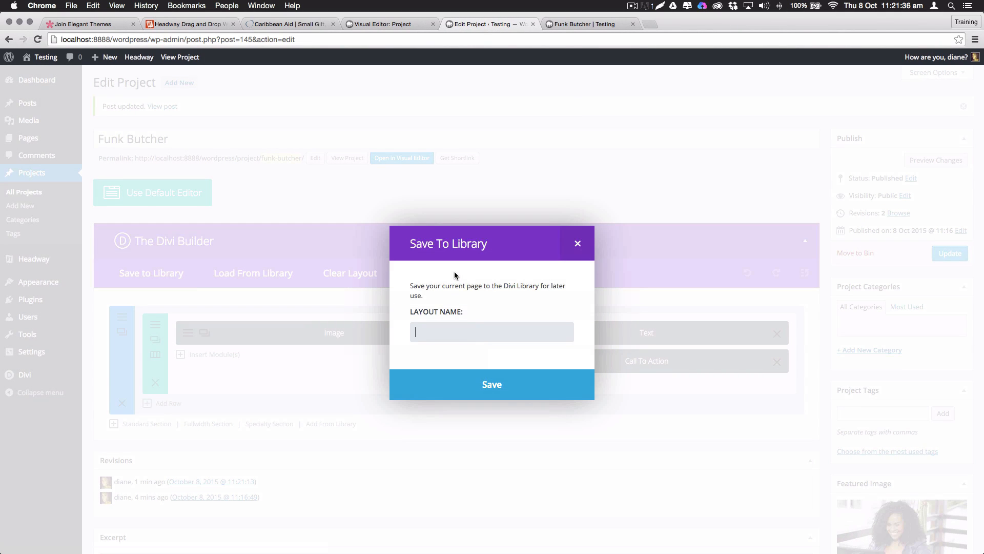
Save the layout to the library as Projects Layout and update the project
type("Projects Layout")
left_click(491, 384)
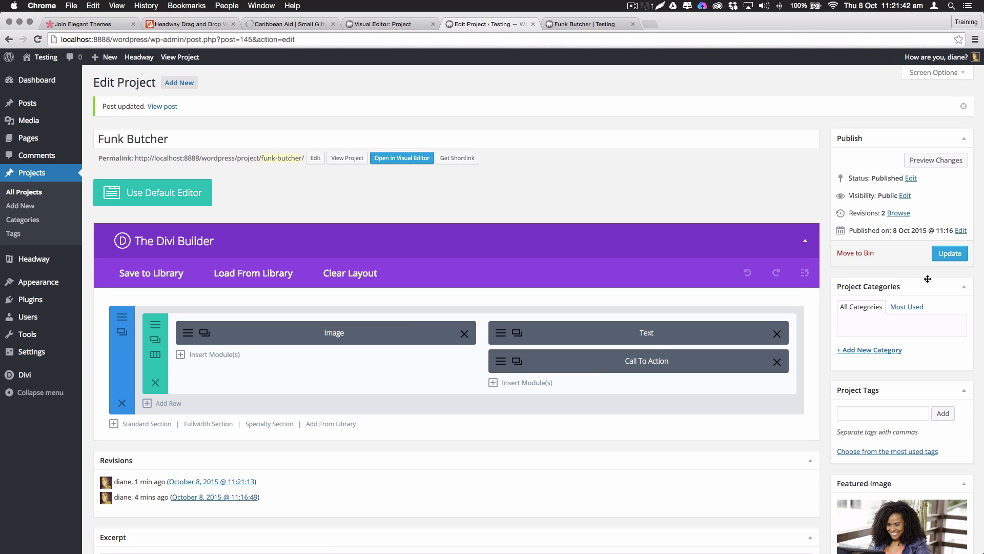
left_click(944, 254)
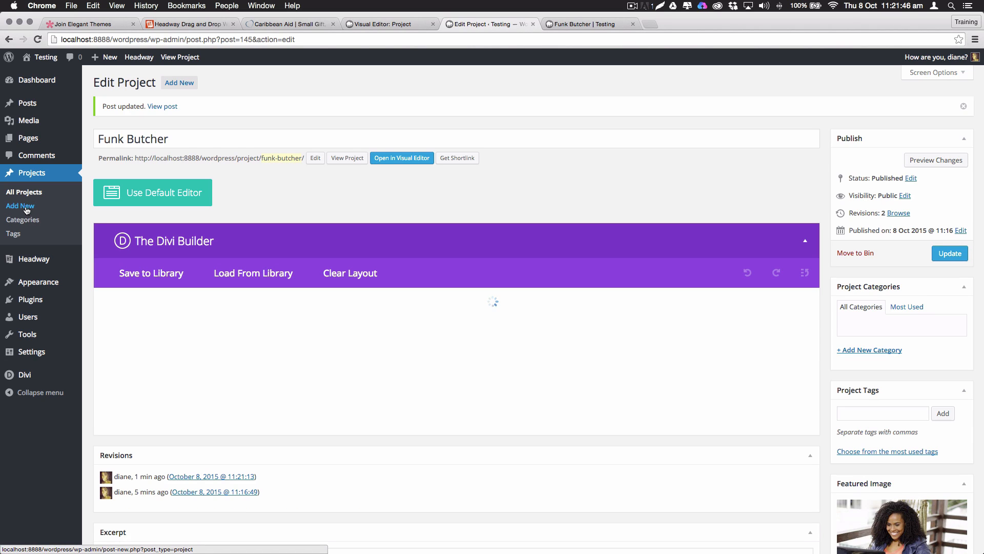
Create a new project titled with the team member's name and load the library's Projects Layout
left_click(26, 210)
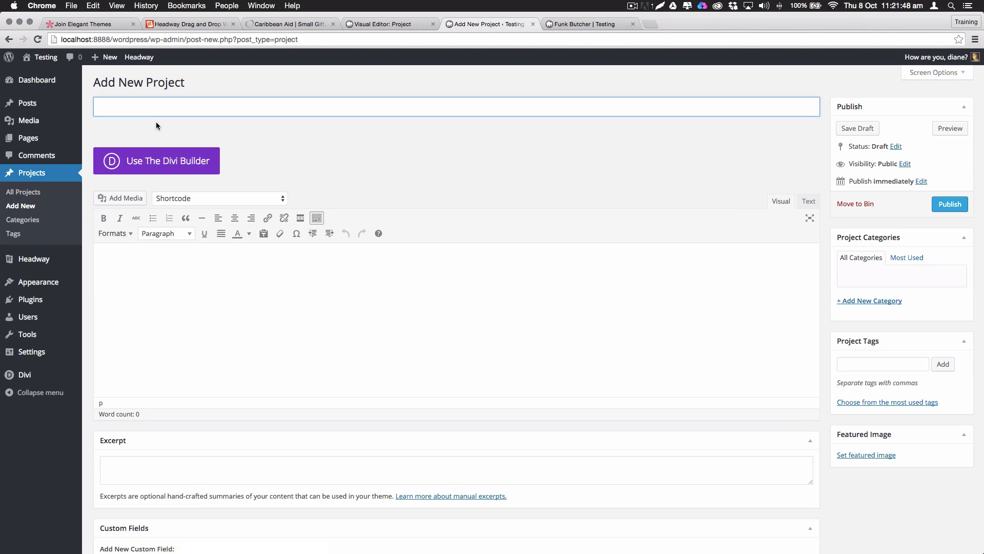
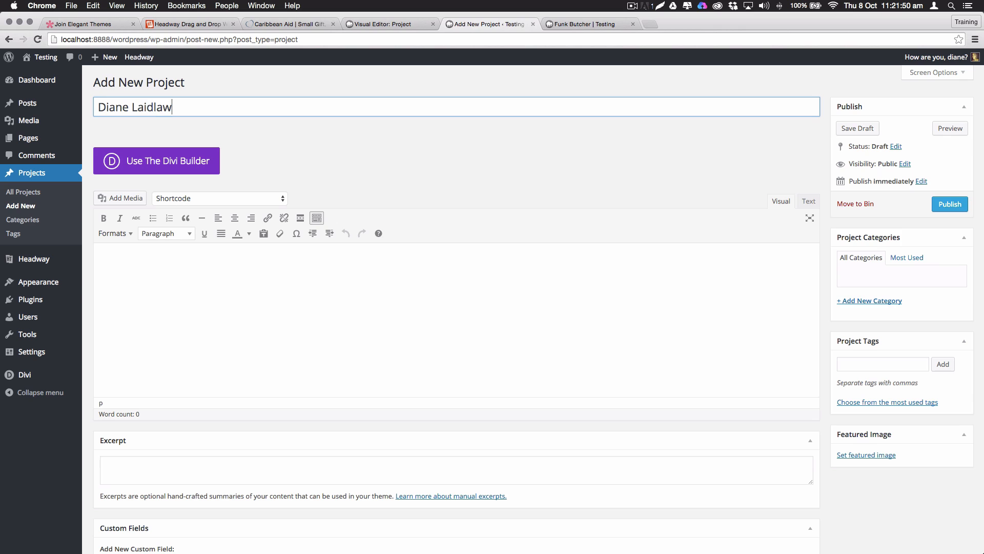
key("Tab")
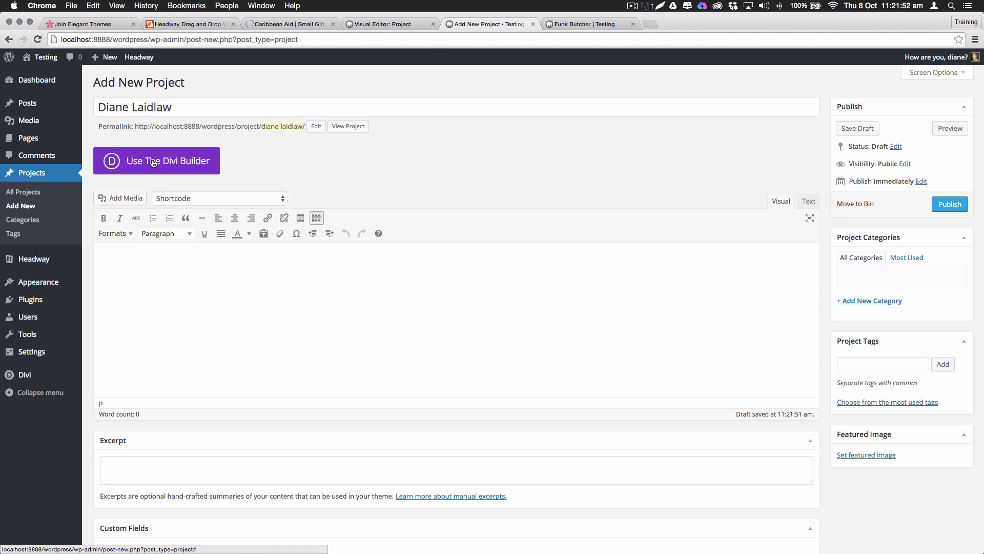
left_click(153, 162)
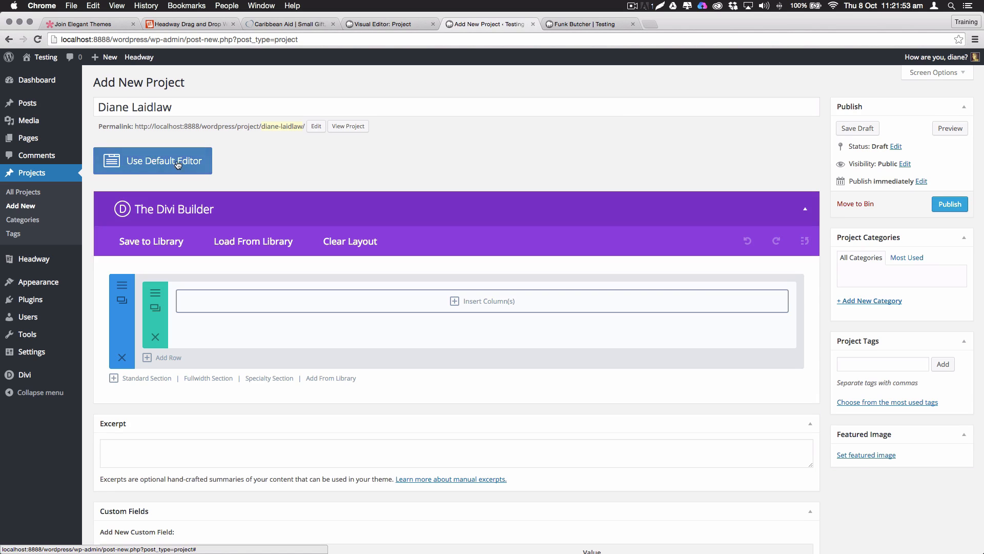
left_click(267, 247)
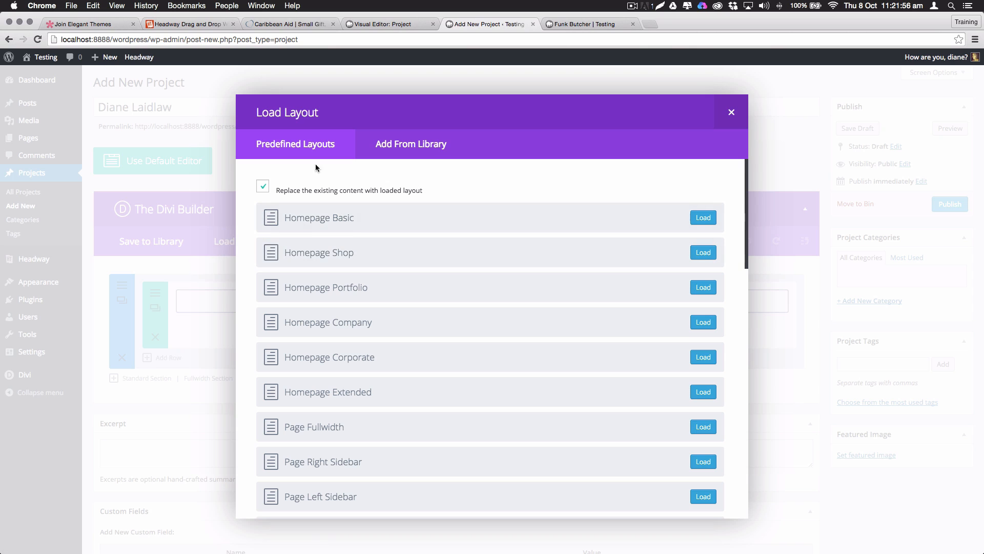
left_click(406, 152)
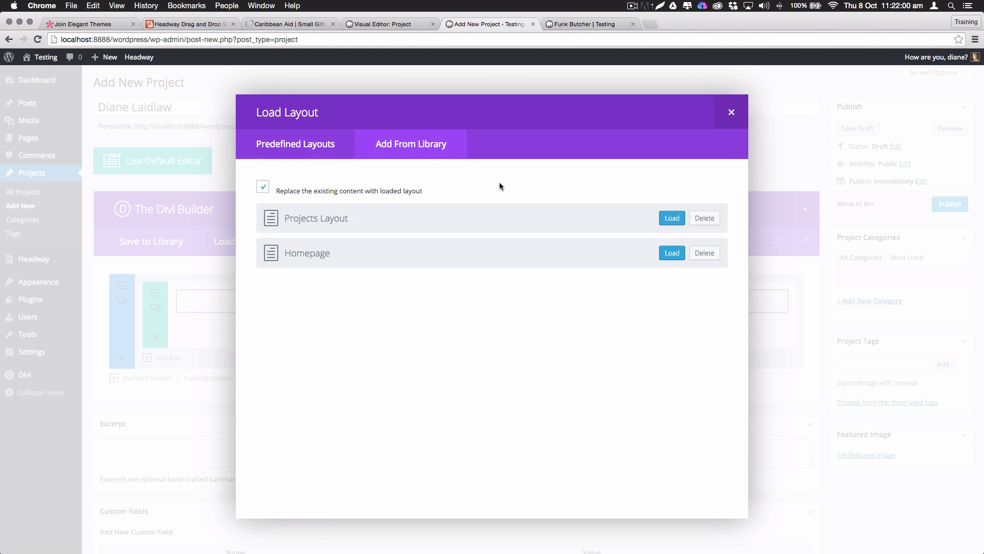
left_click(672, 219)
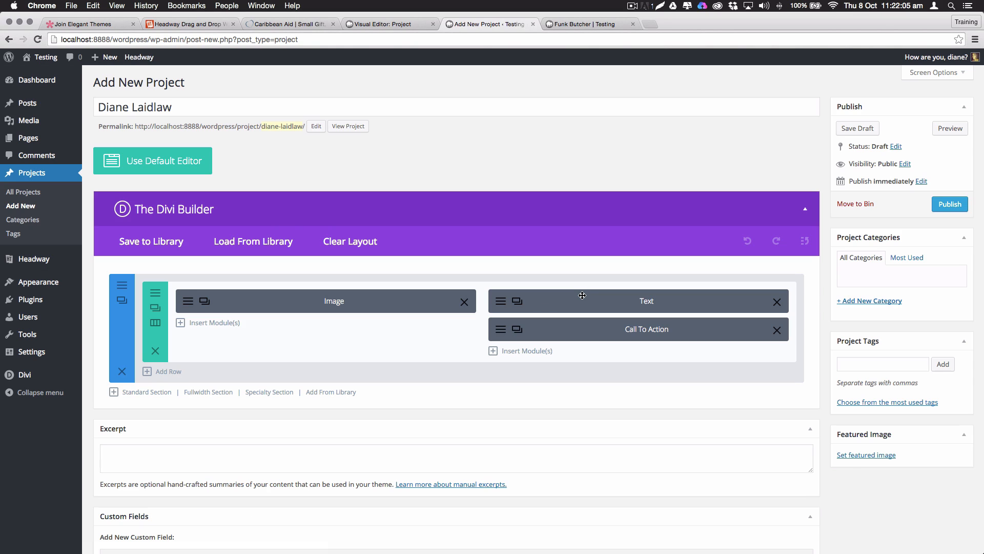
Set the Image module's picture to the alien-planet image
left_click(188, 301)
left_click(662, 193)
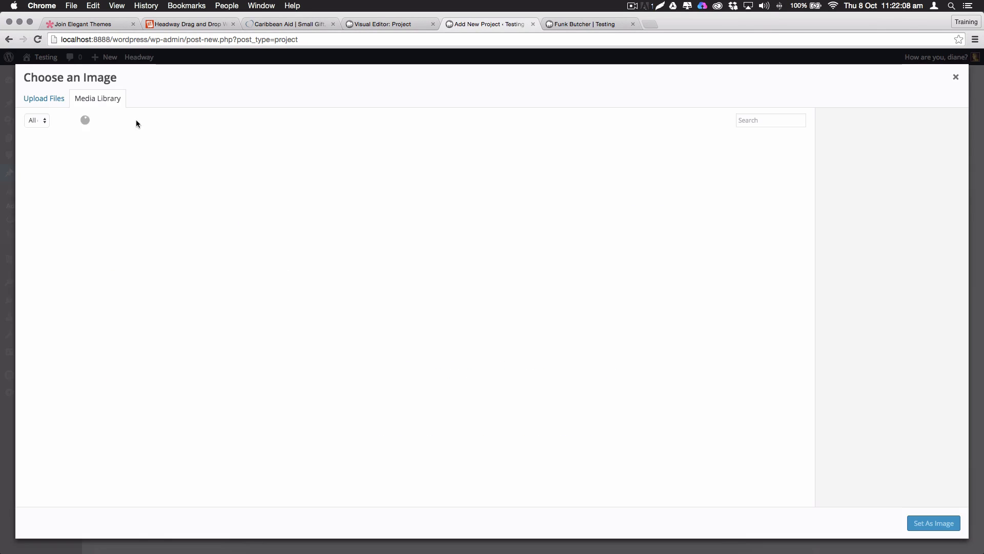
left_click(242, 193)
left_click(933, 523)
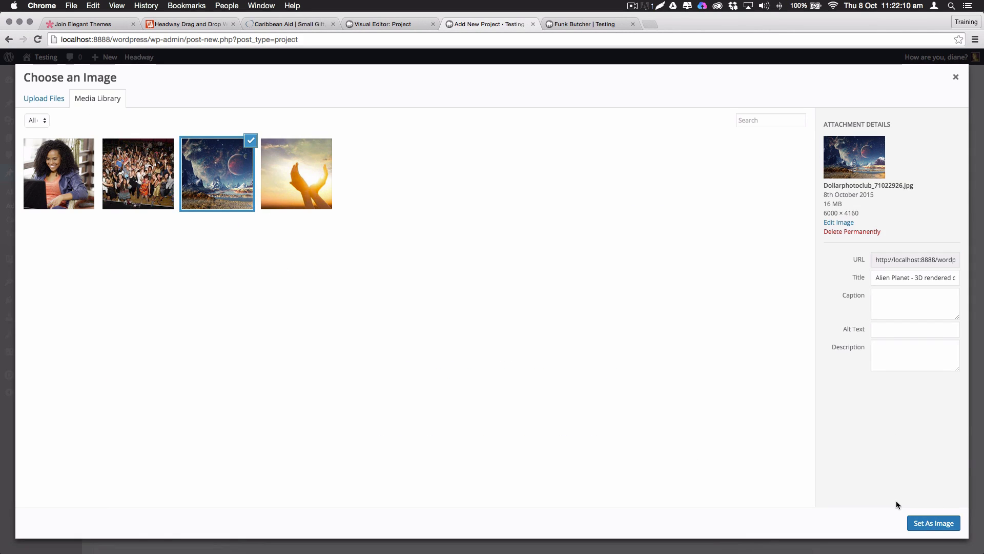
left_click(627, 507)
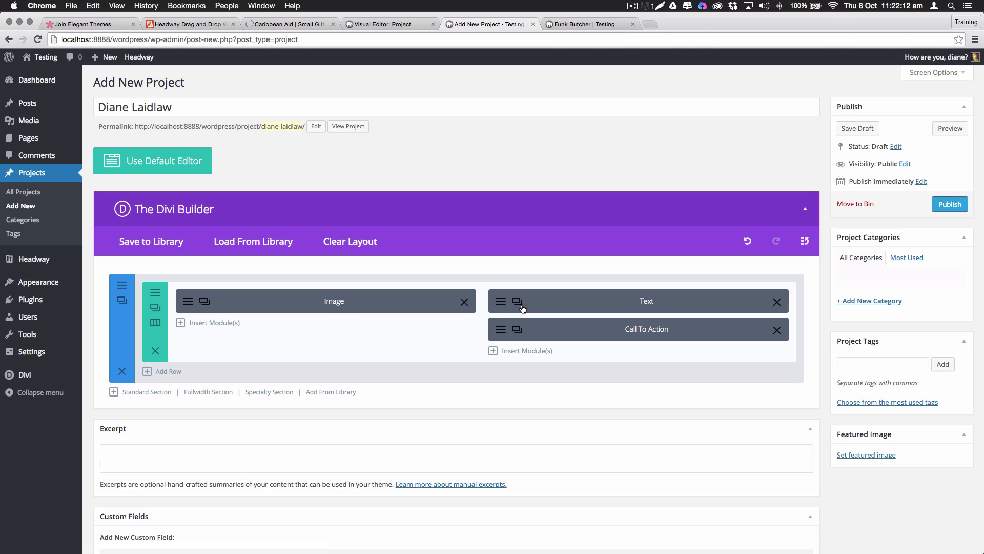
Change the Text module's Client line to the team member's name and publish the project
left_click(502, 305)
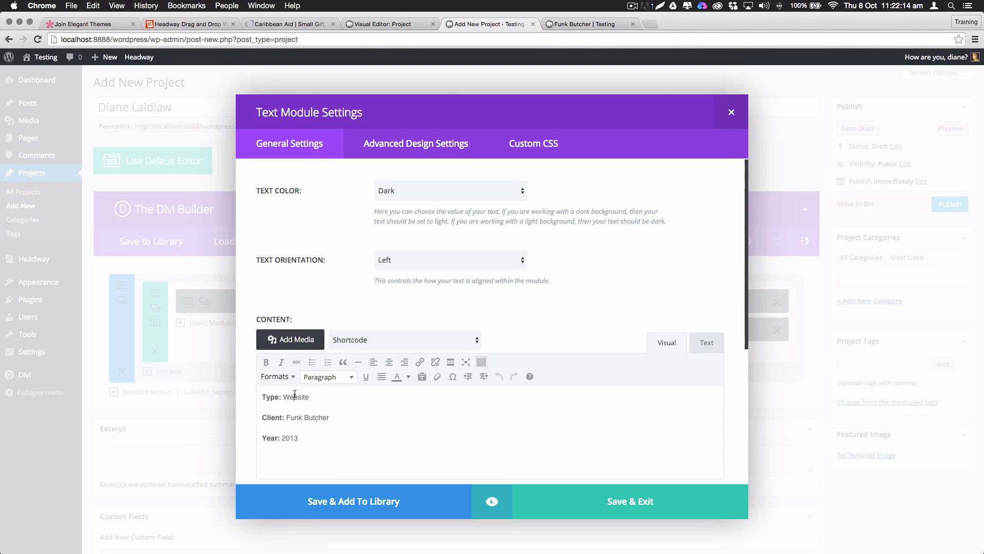
left_click_drag(333, 420, 288, 419)
left_click(603, 506)
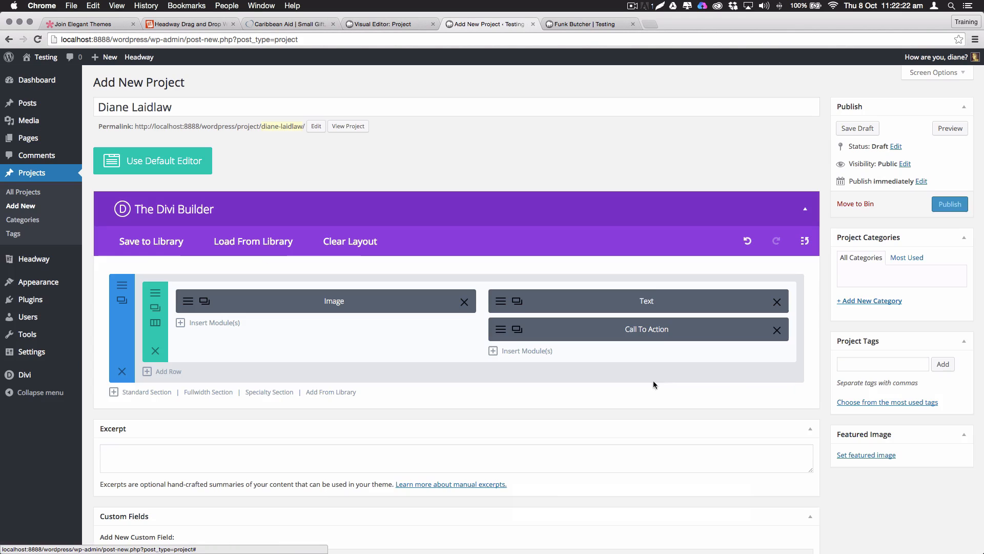
left_click(948, 205)
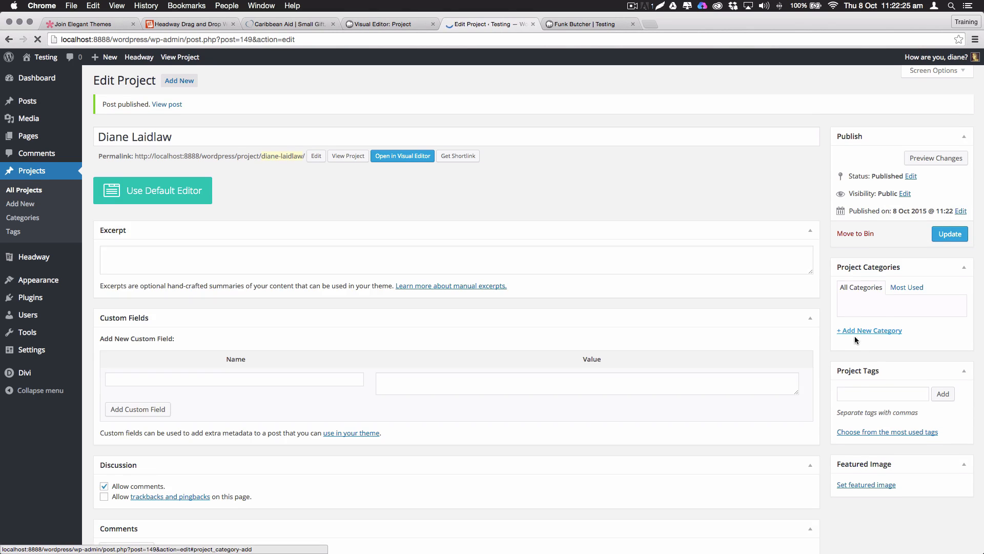
Set the alien-planet picture as the project's featured image and update it
left_click(868, 485)
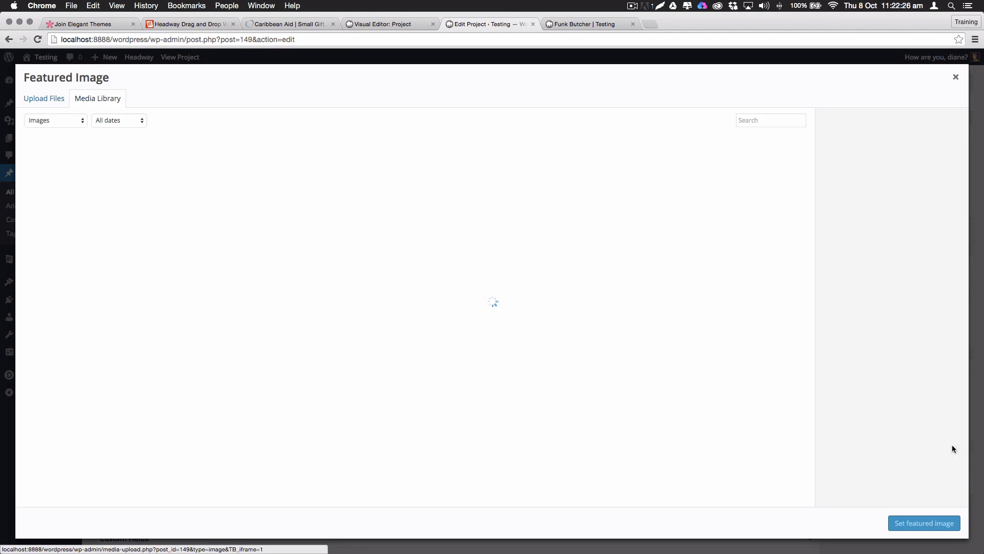
left_click(241, 172)
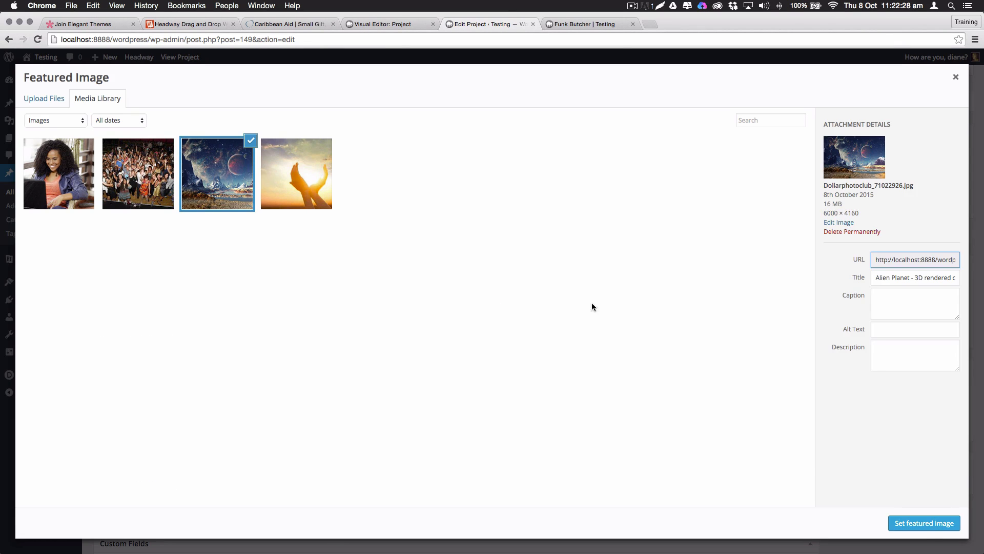
left_click(931, 522)
left_click(949, 233)
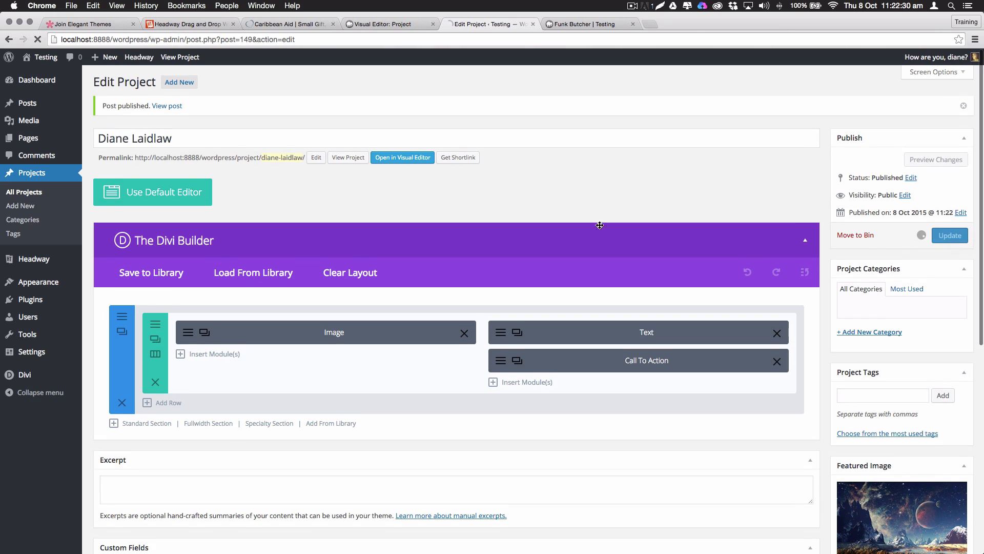
Review the newly published project page, then go to the site's Team page
left_click(578, 22)
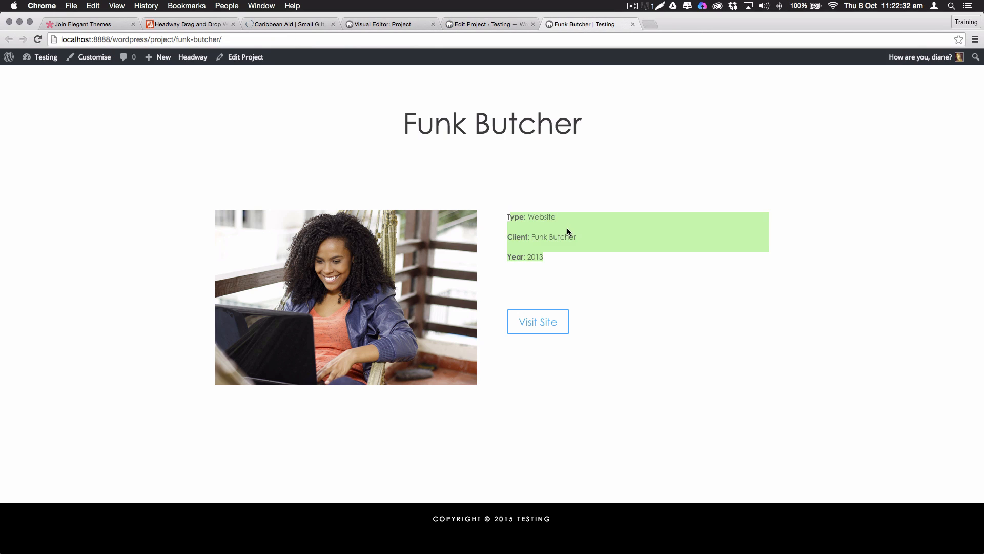
left_click(484, 25)
left_click(349, 158, "super")
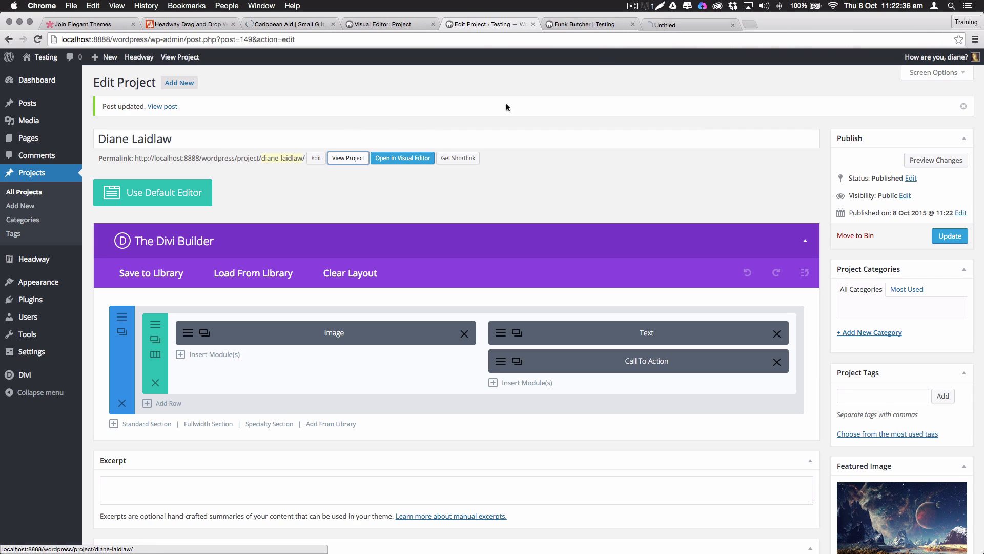
left_click(706, 27)
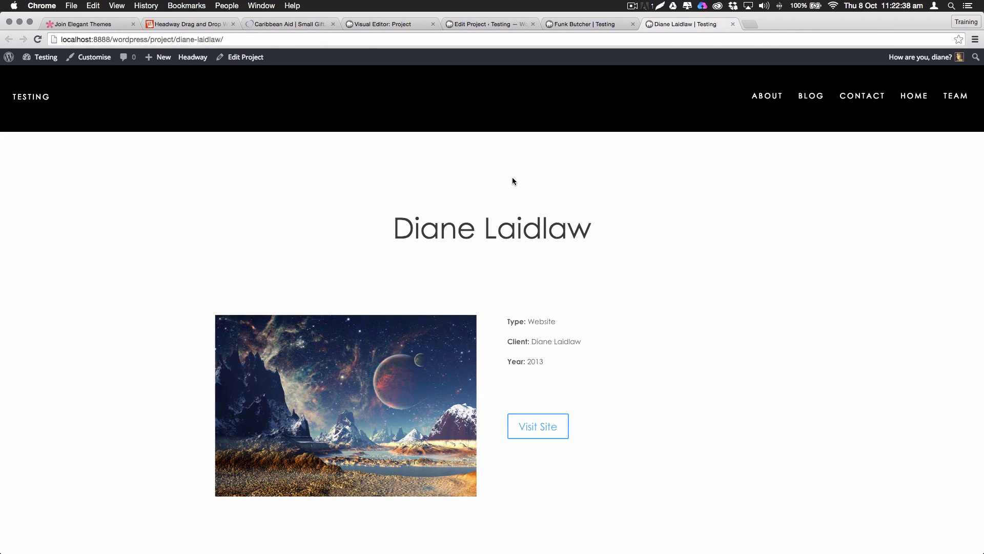
scroll(512, 181, "down", 2)
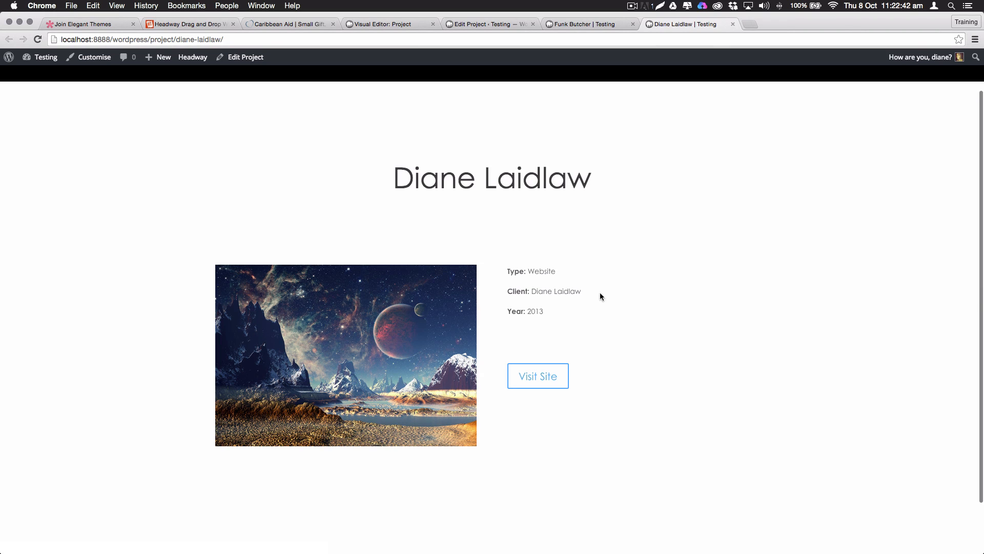
scroll(492, 253, "up", 2)
scroll(491, 253, "down", 1)
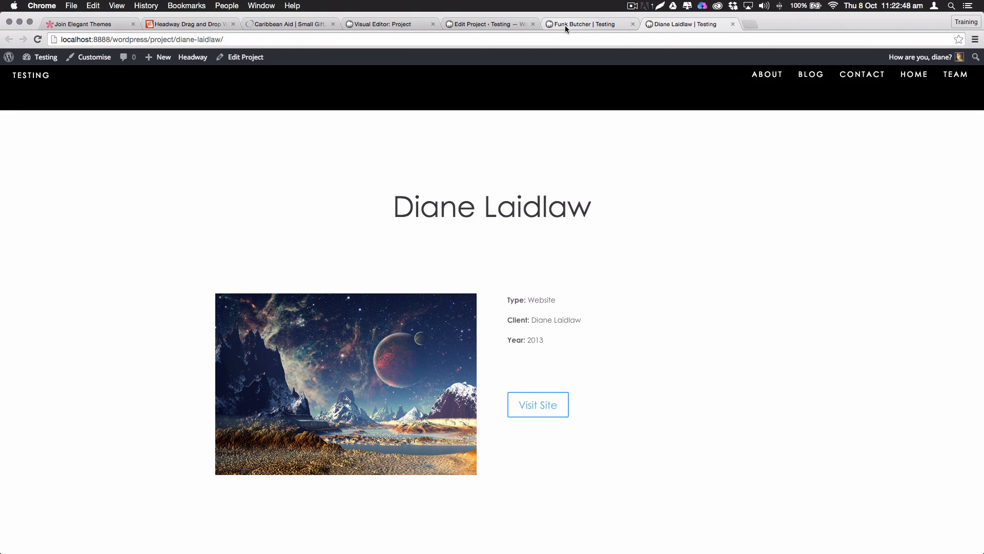
left_click(956, 77)
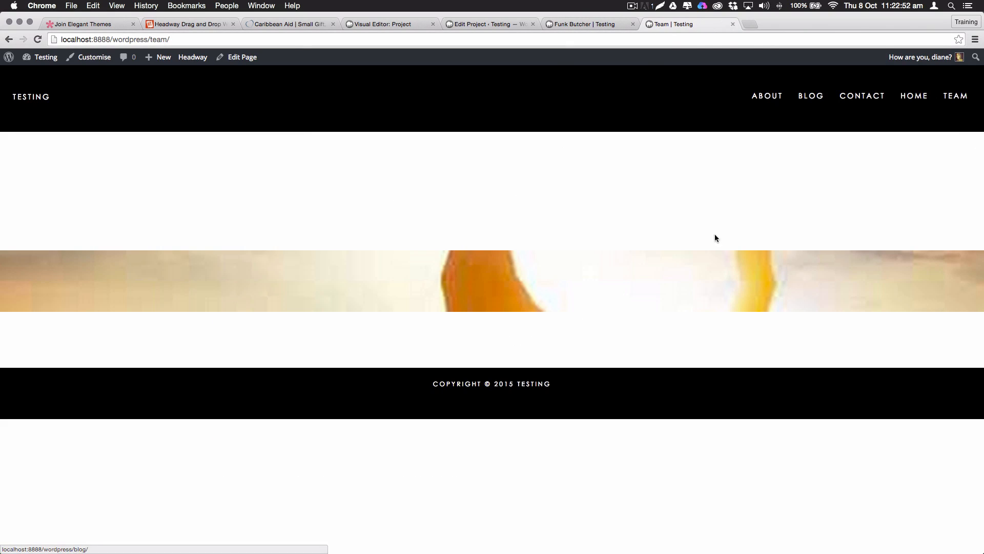
Clear the Team page's existing layout and add a single full-width column row
left_click(252, 58)
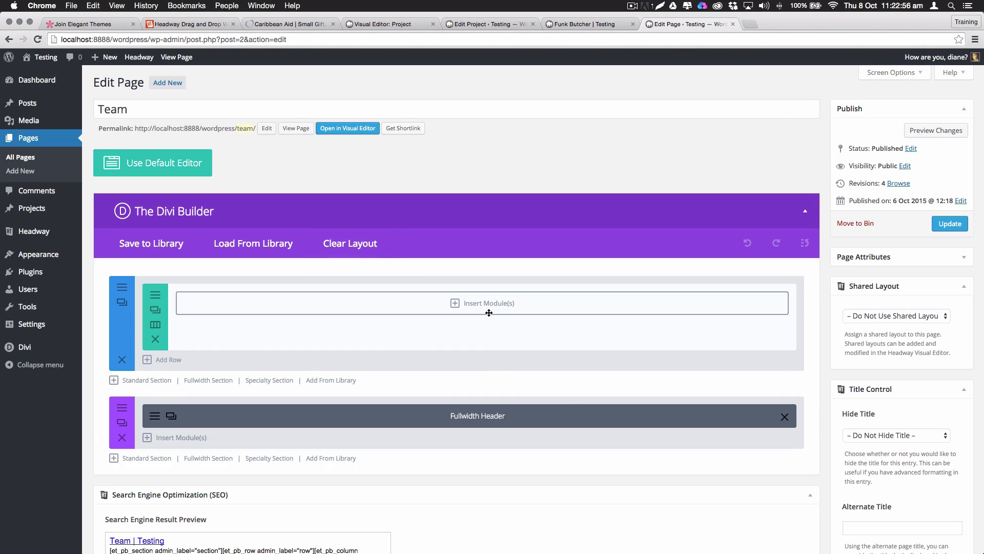
left_click(350, 244)
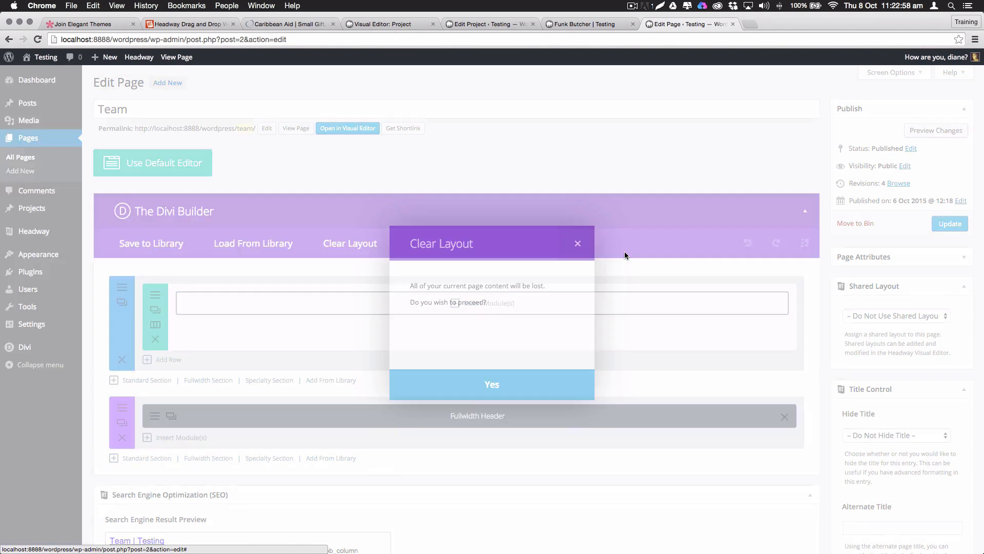
left_click(518, 373)
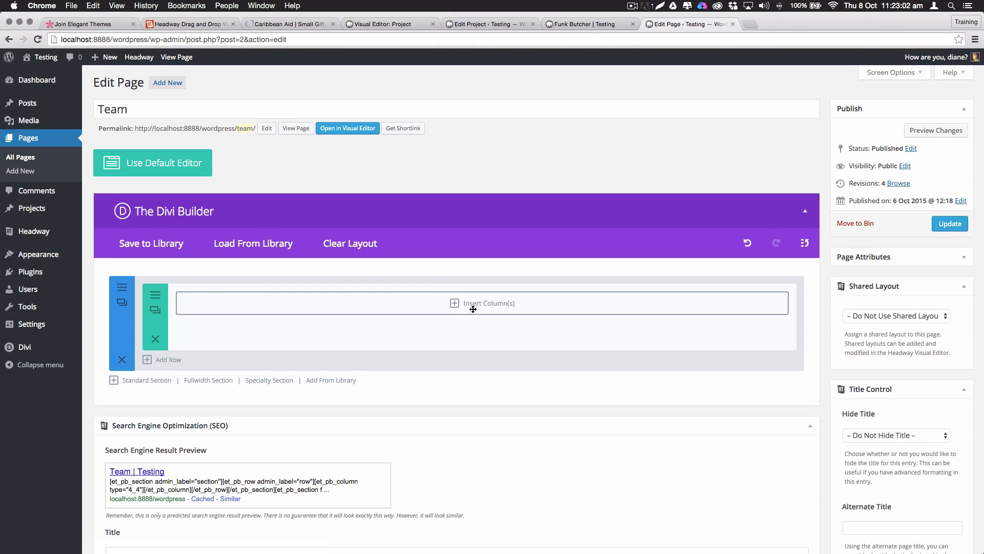
left_click(489, 307)
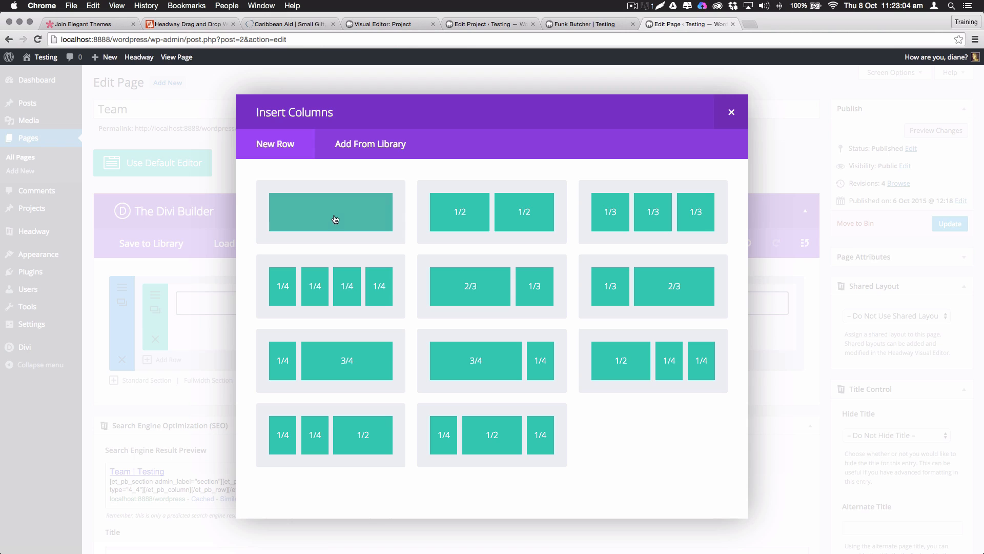
left_click(316, 217)
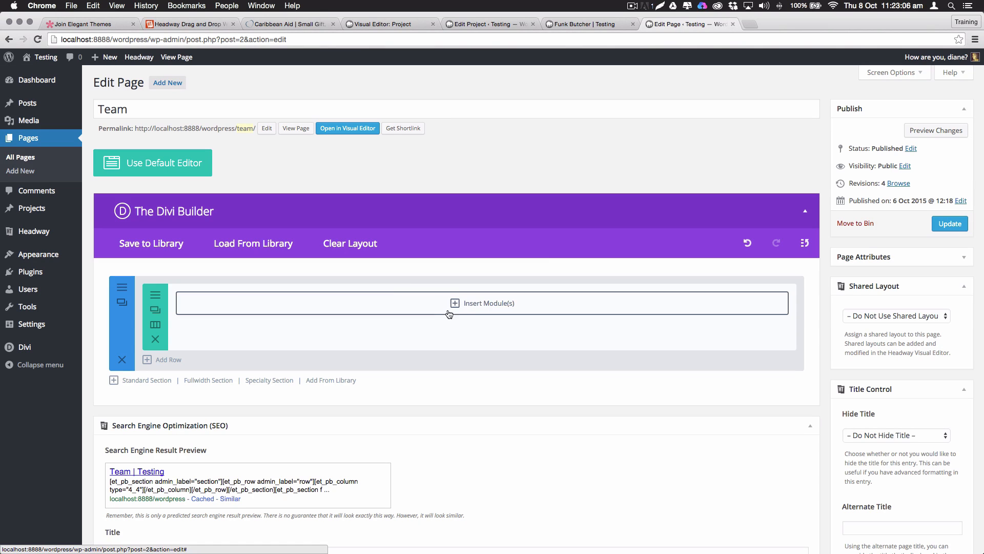
Add a Filterable Portfolio module set to the Grid layout
left_click(490, 306)
scroll(462, 310, "down", 2)
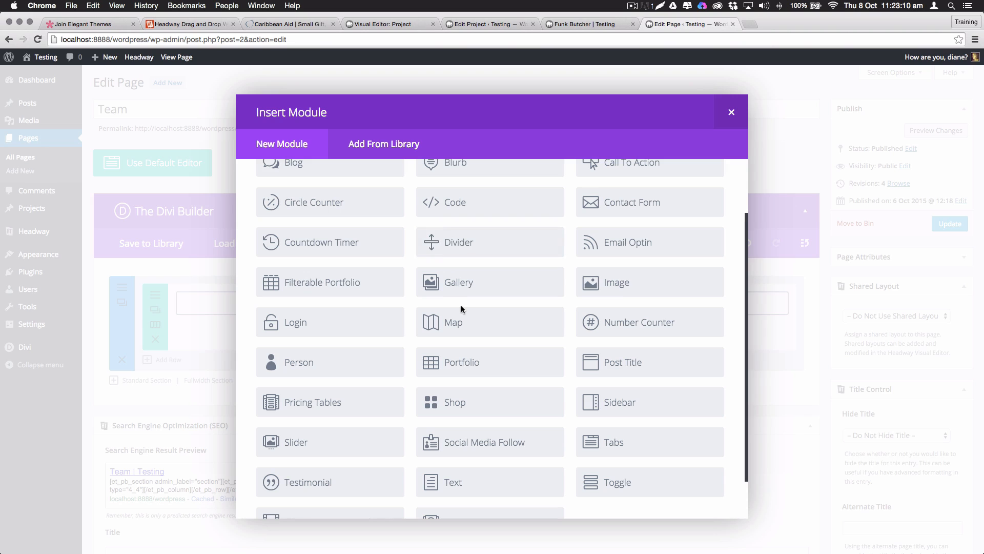
left_click(311, 288)
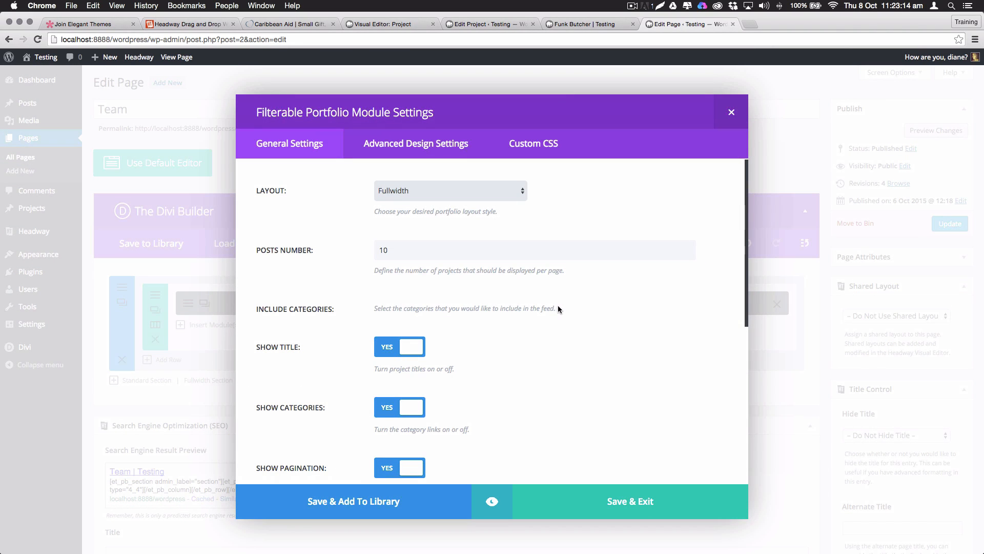
left_click(414, 192)
left_click(396, 199)
scroll(559, 333, "down", 5)
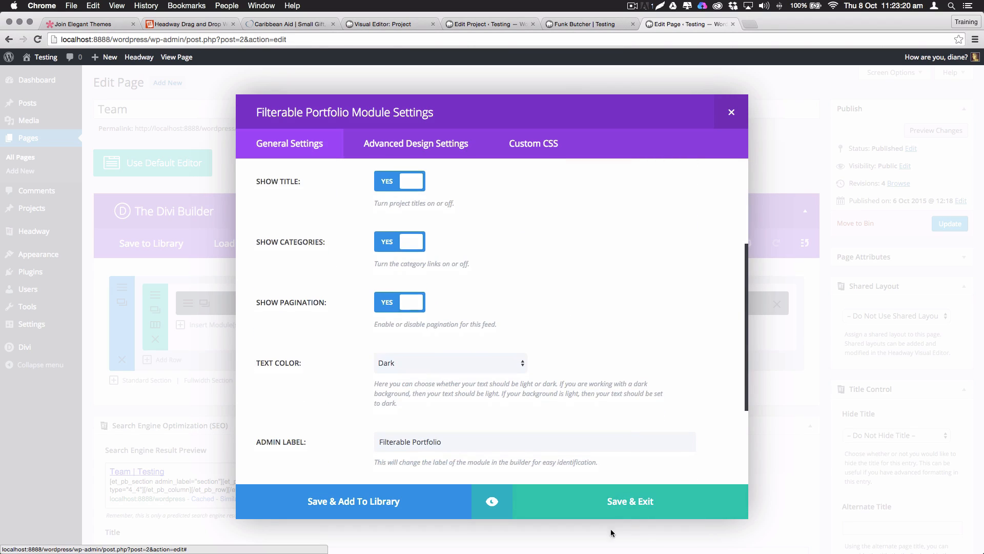
left_click(623, 508)
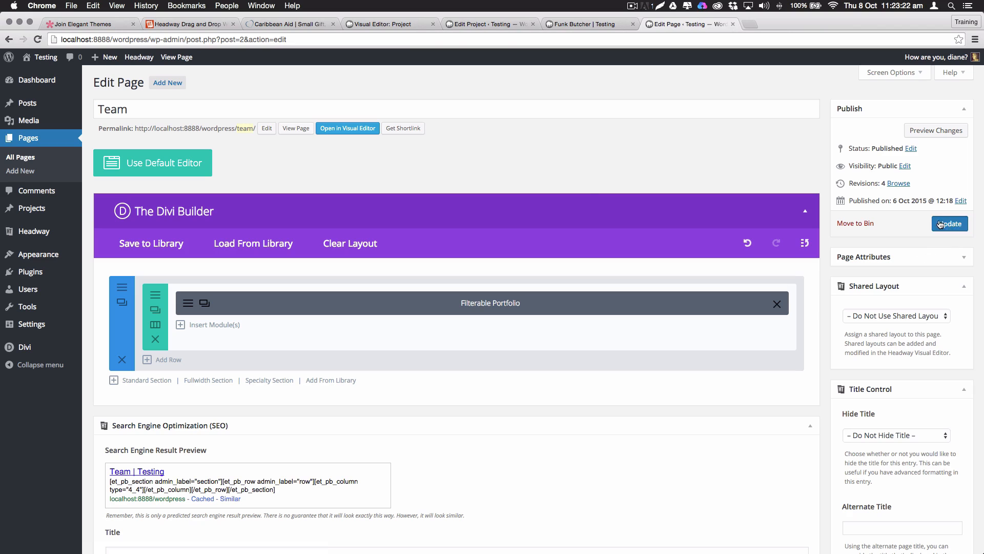
Update the Team page and view it live
left_click(949, 224)
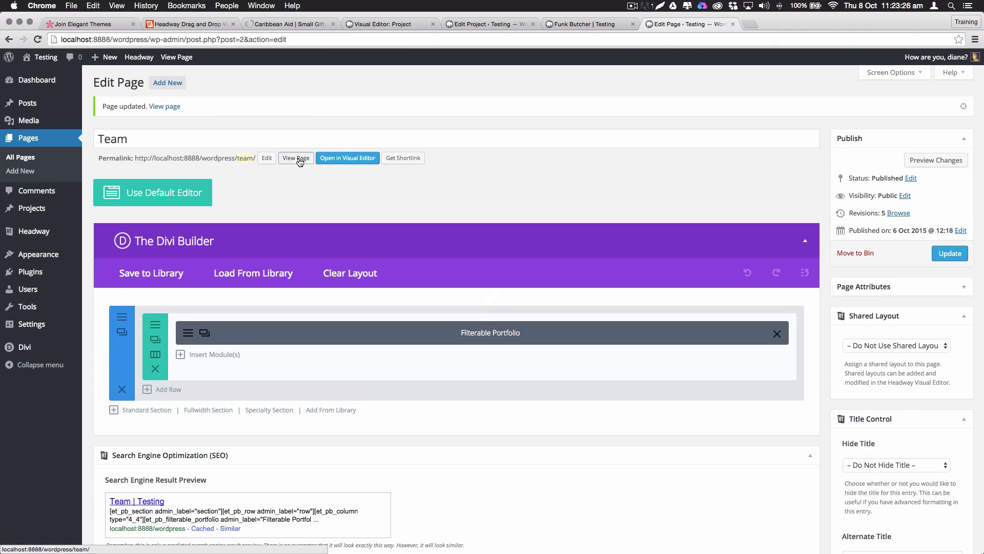
left_click(300, 159, "super")
left_click(770, 23)
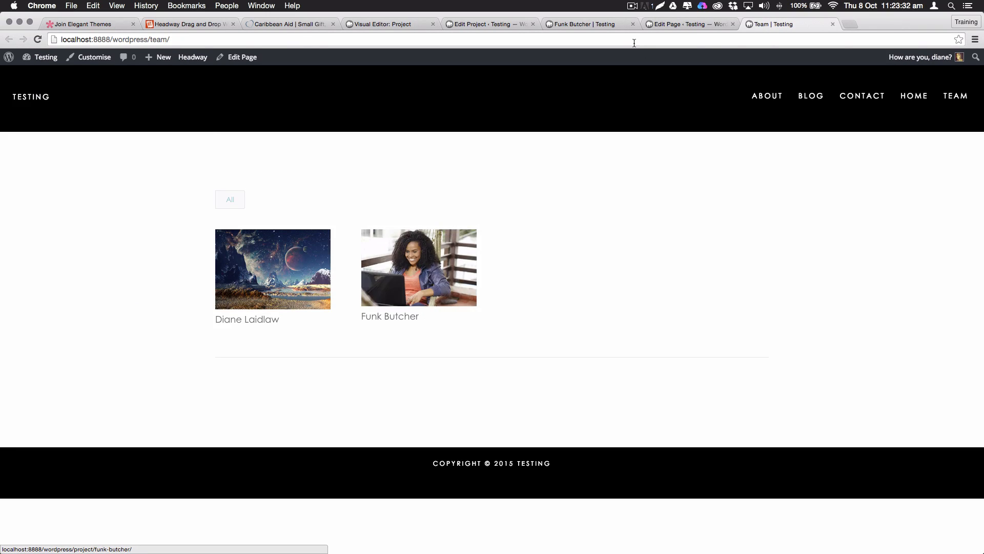
Create the Girl and Boy project categories
left_click(676, 24)
mouse_move(63, 218)
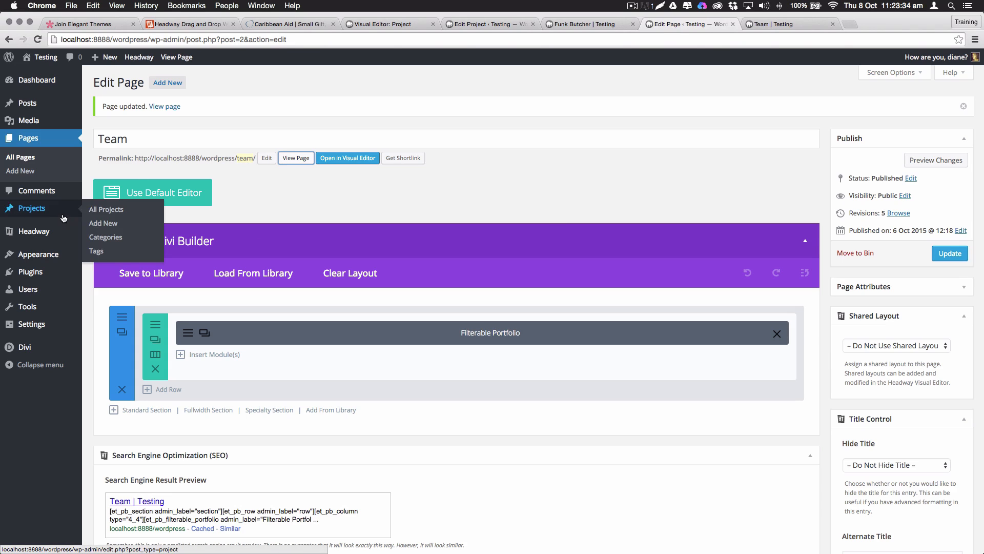
left_click(105, 237)
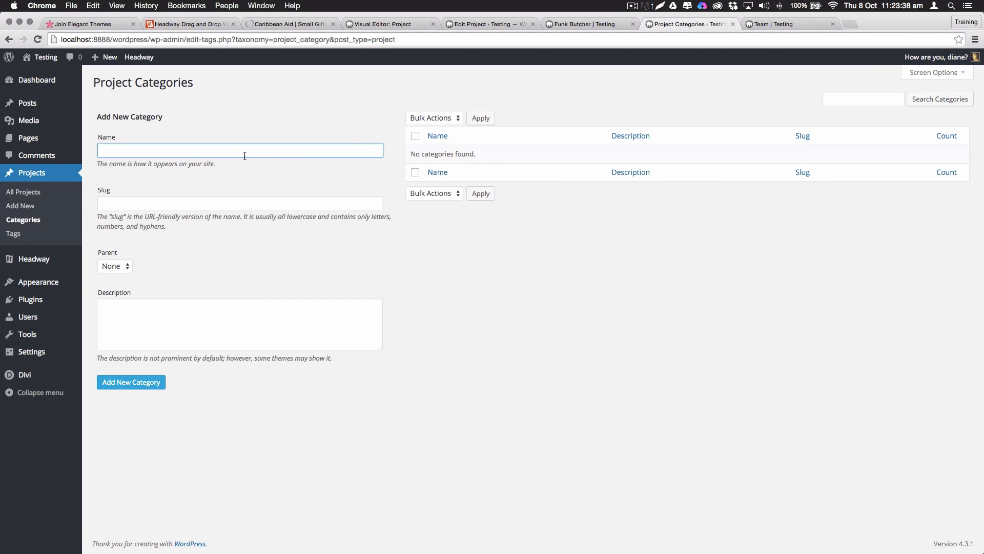
type("Girl")
key("Return")
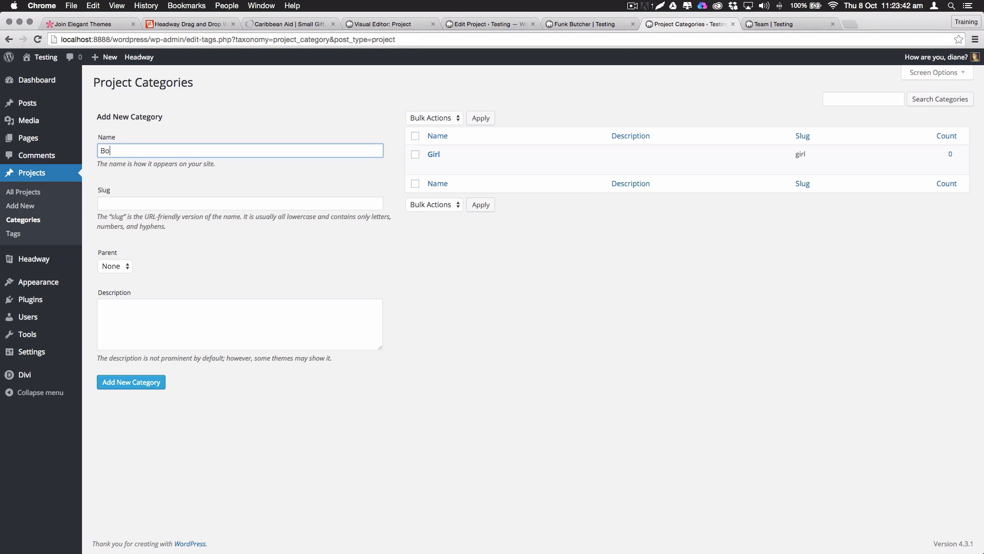
key("Return")
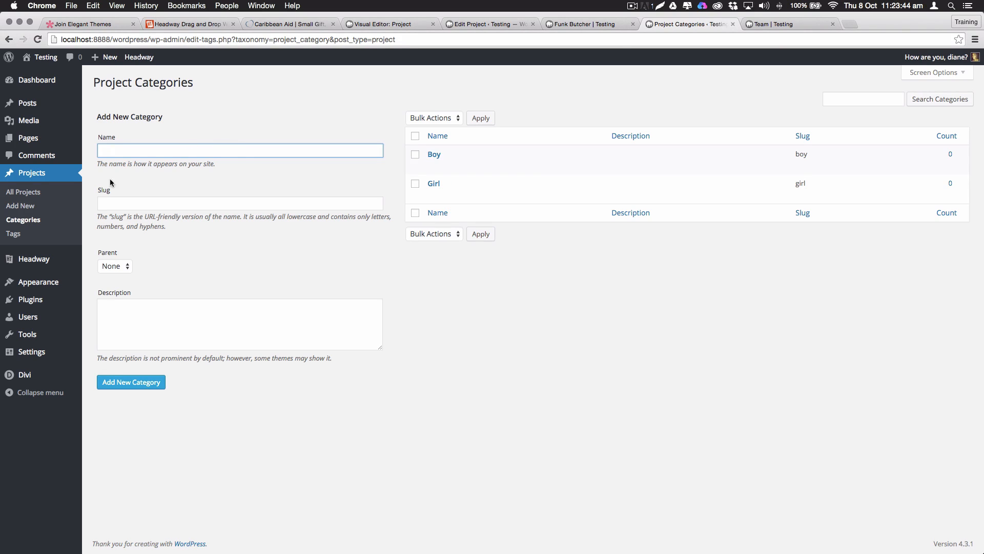
Quick Edit Funk Butcher into Boy and the alien-planet project into Girl, then view the Team page
left_click(23, 192)
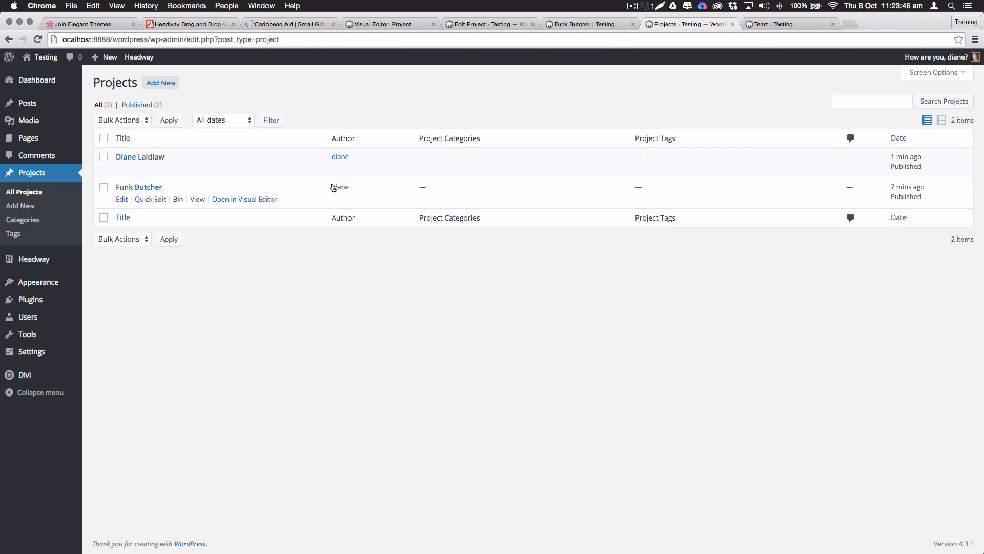
left_click(148, 199)
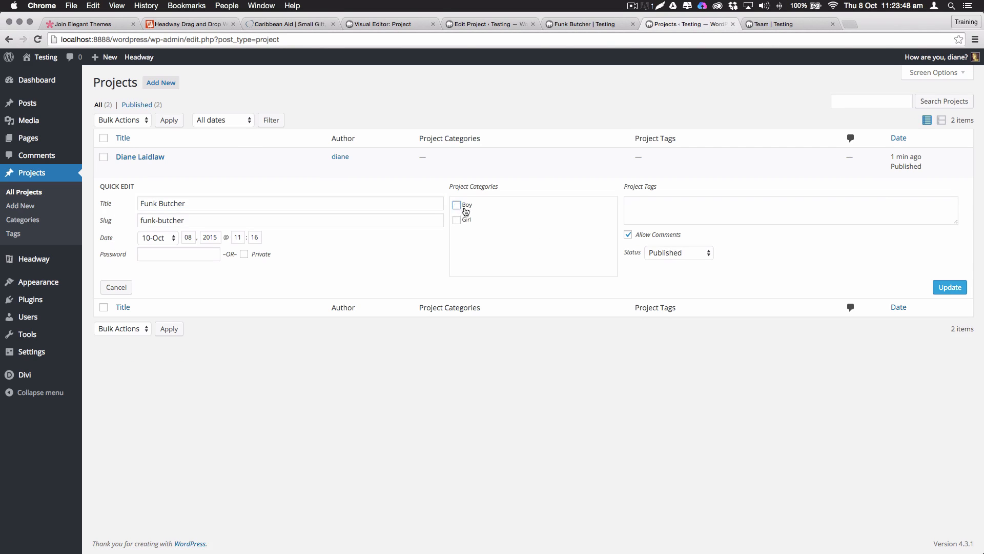
left_click(934, 288)
left_click(144, 166)
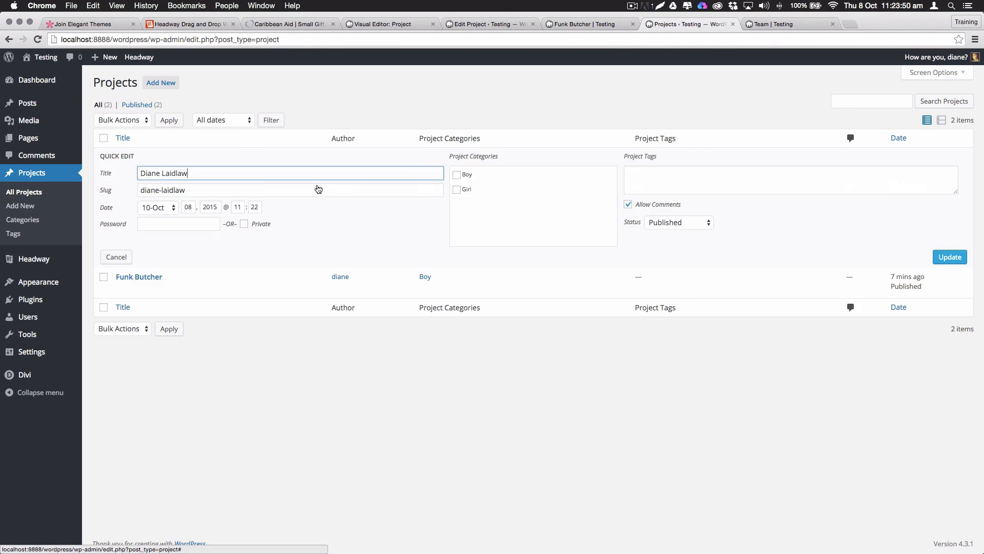
left_click(468, 192)
left_click(950, 257)
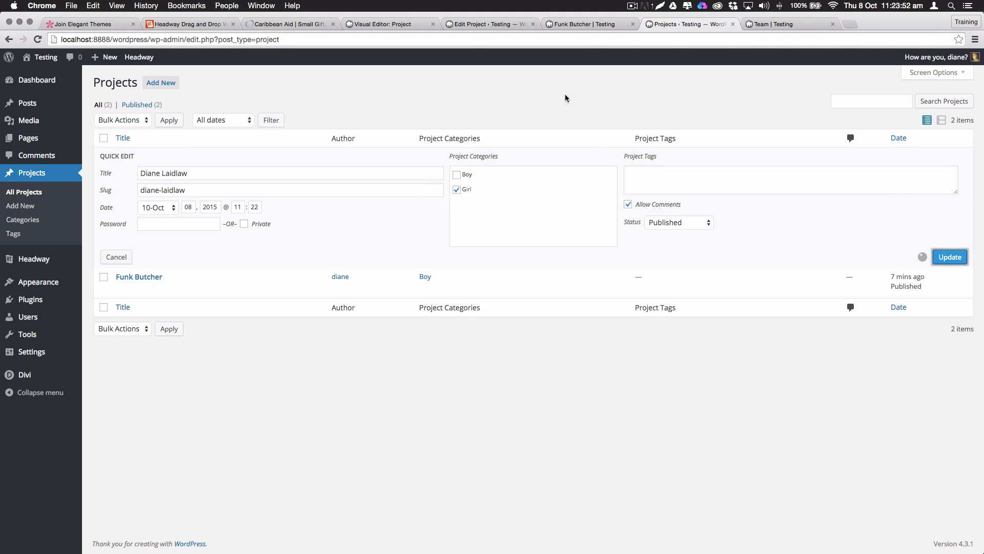
left_click(763, 25)
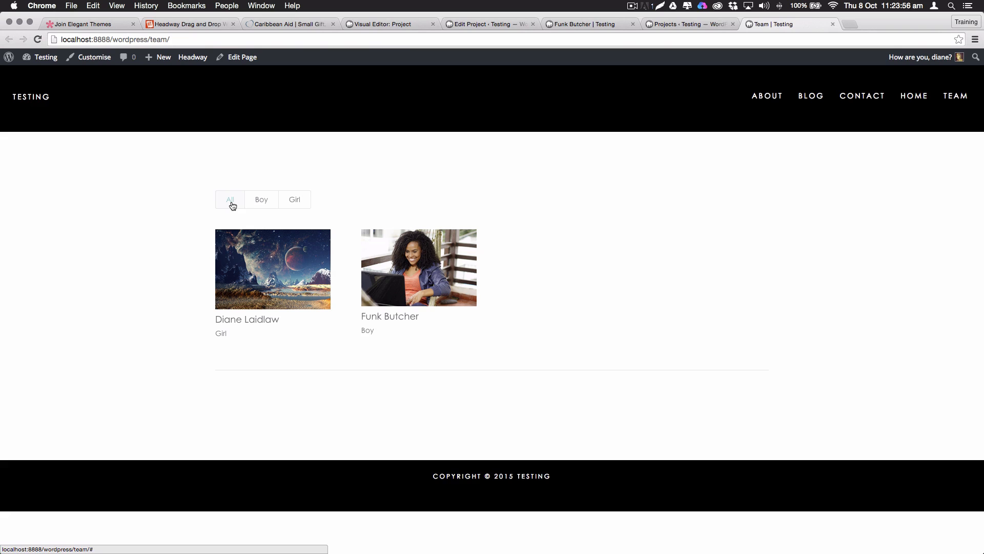
Test the Boy and Girl filters on the live Team page's portfolio
left_click(259, 202)
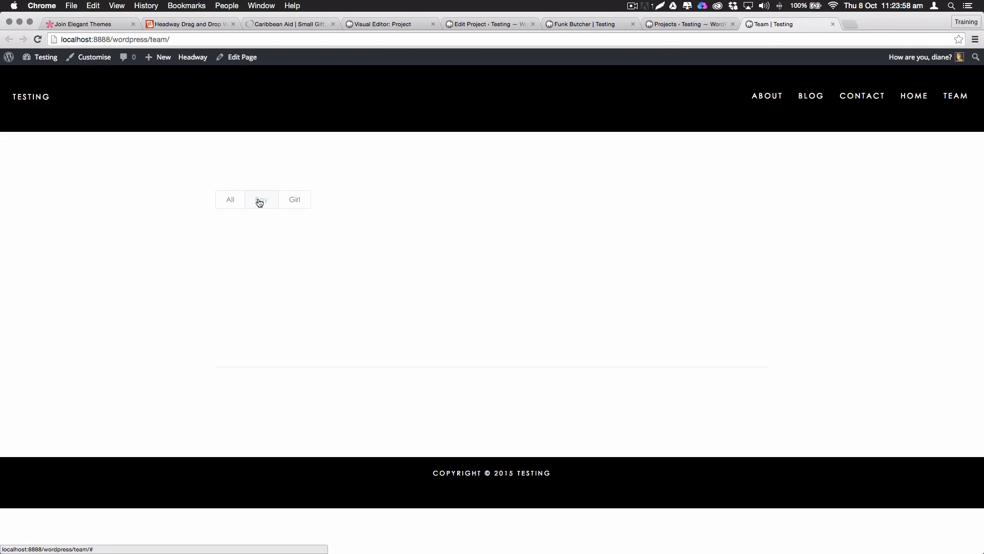
left_click(295, 200)
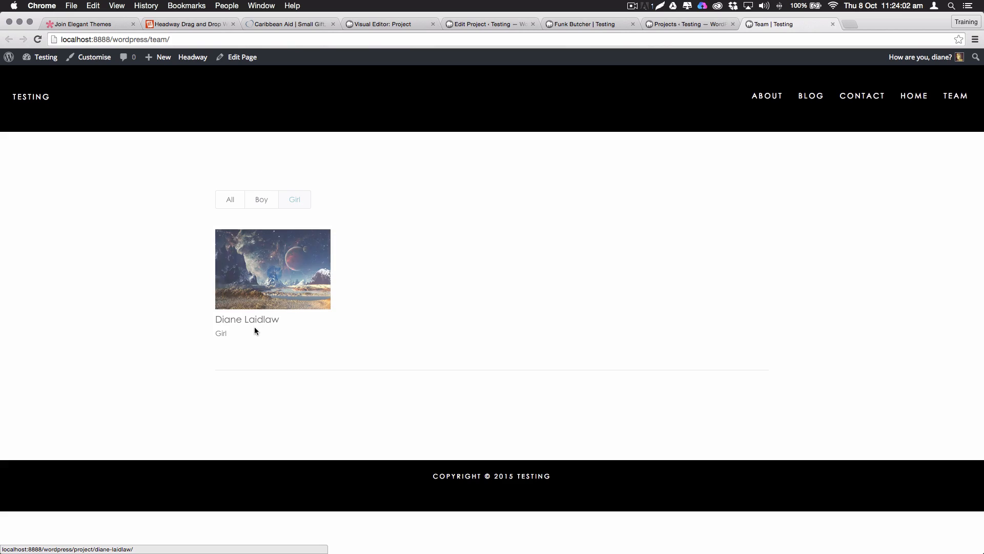
mouse_move(279, 288)
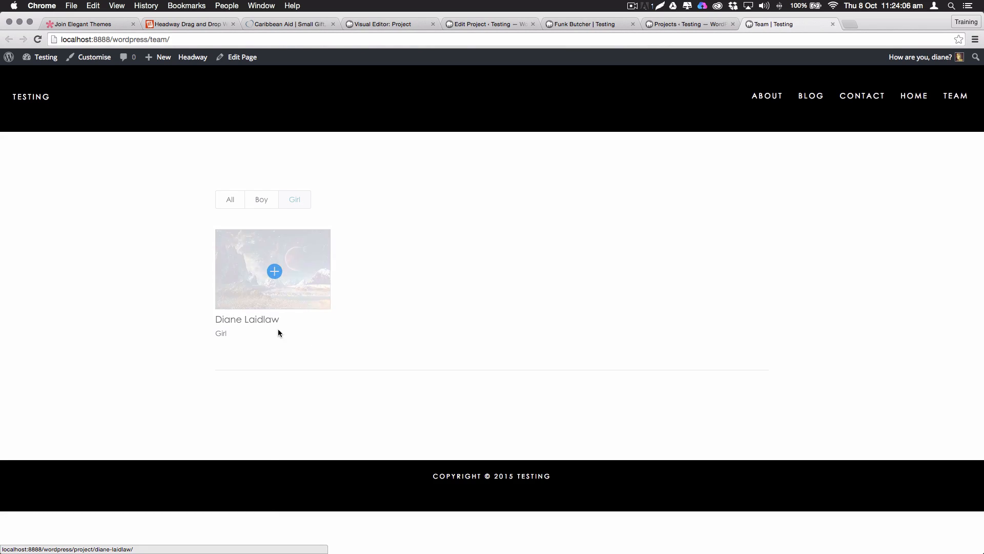
Check the project tabs, then open the Team page for editing from the admin bar
left_click(661, 26)
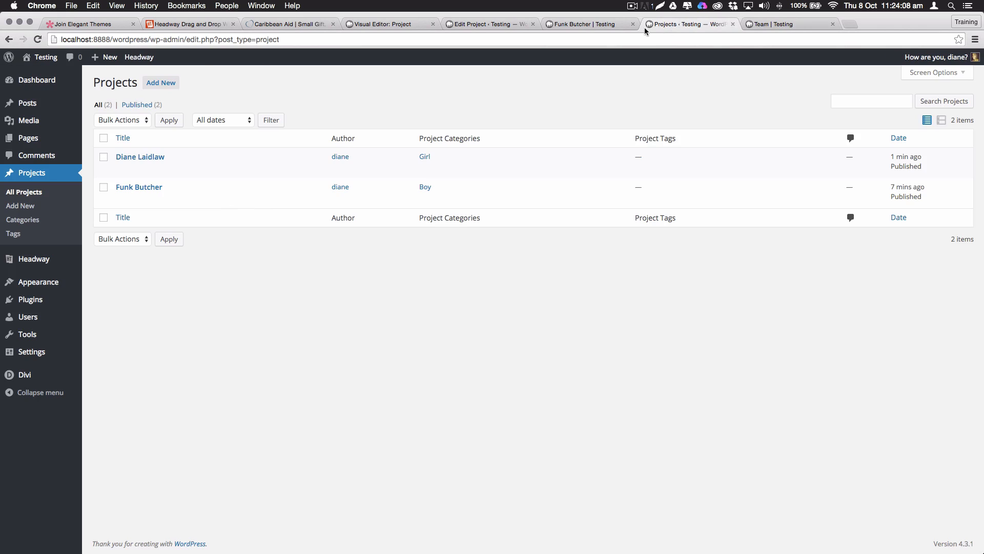
left_click(577, 22)
left_click(490, 23)
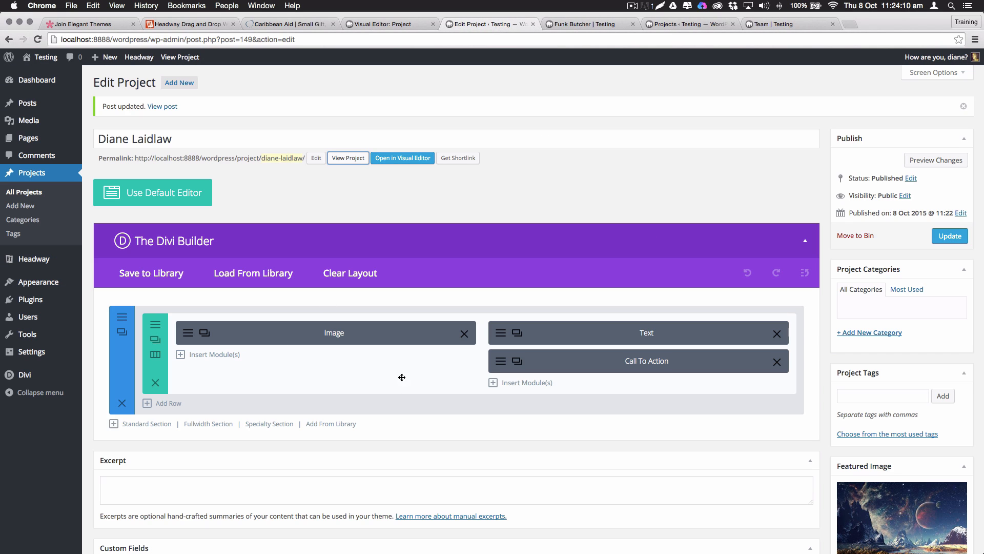
left_click(759, 24)
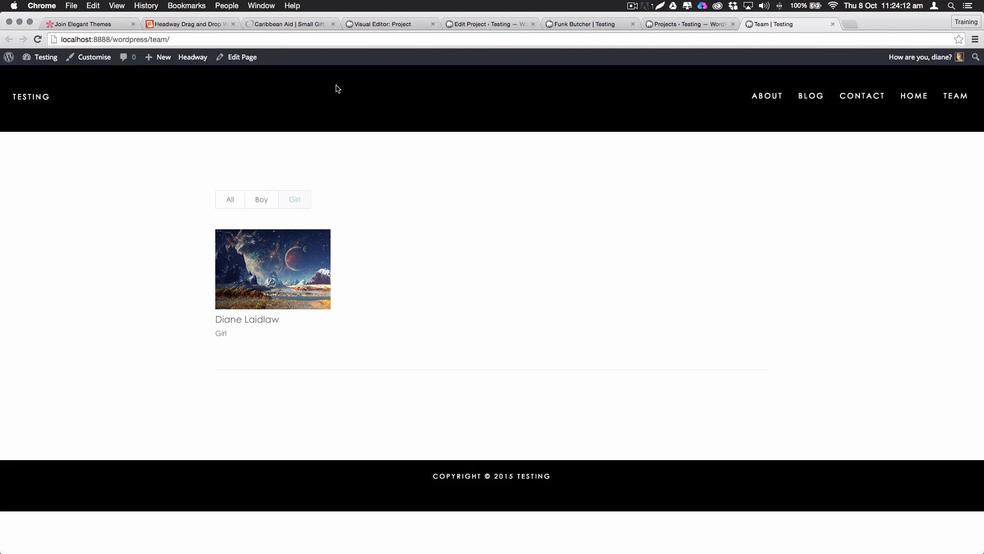
left_click(237, 57)
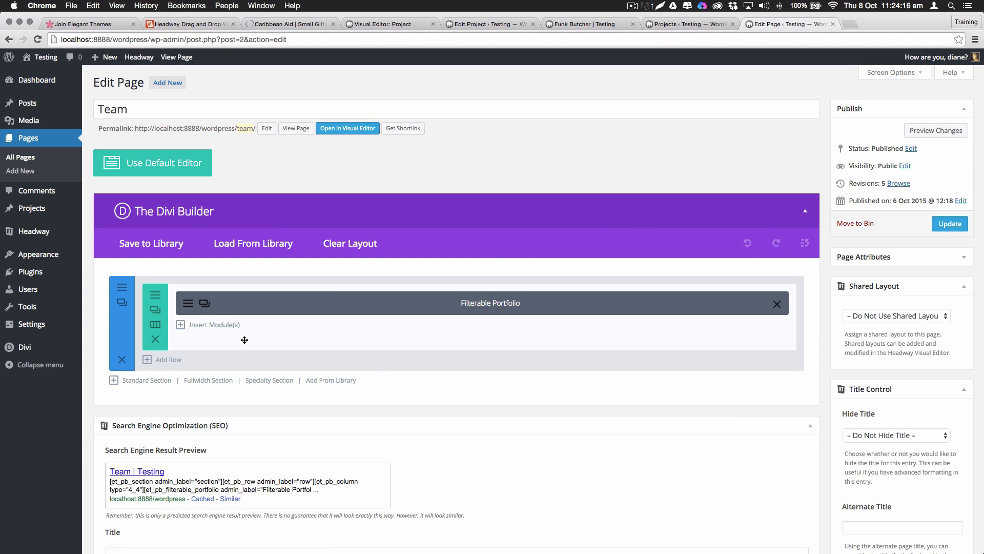
Set the Filterable Portfolio's Show Categories to No, save the module and update the Team page
left_click(189, 303)
scroll(458, 334, "down", 2)
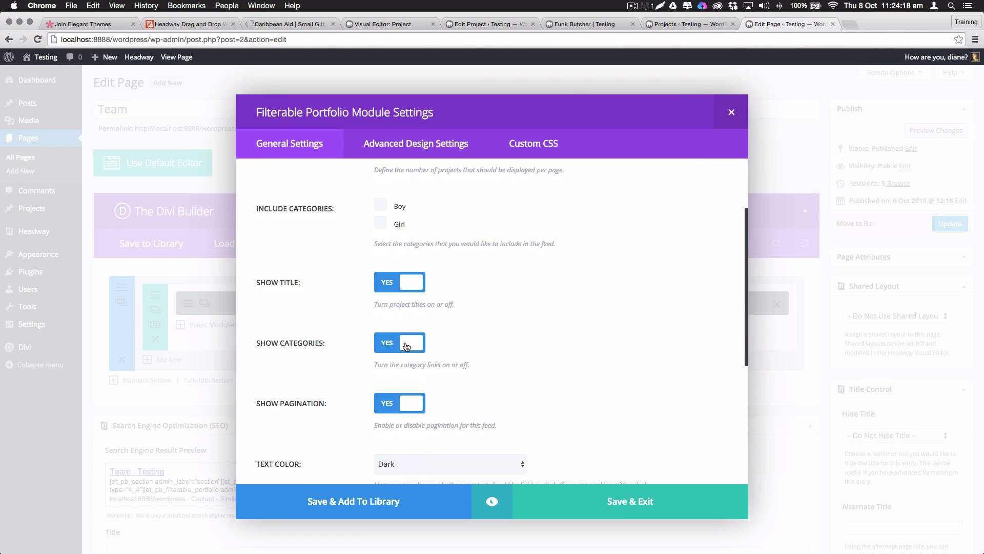
left_click(408, 344)
scroll(513, 355, "down", 1)
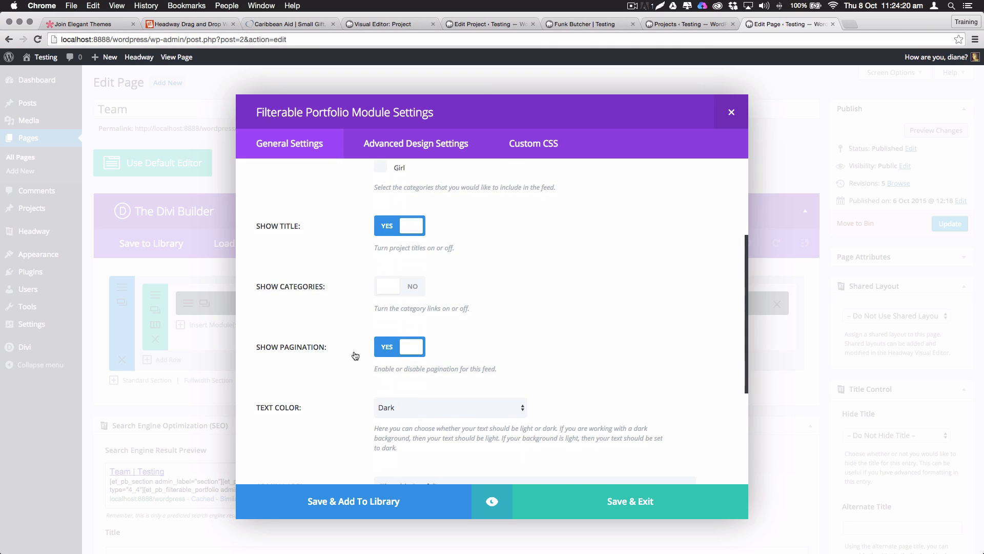
scroll(530, 349, "down", 3)
scroll(535, 345, "down", 2)
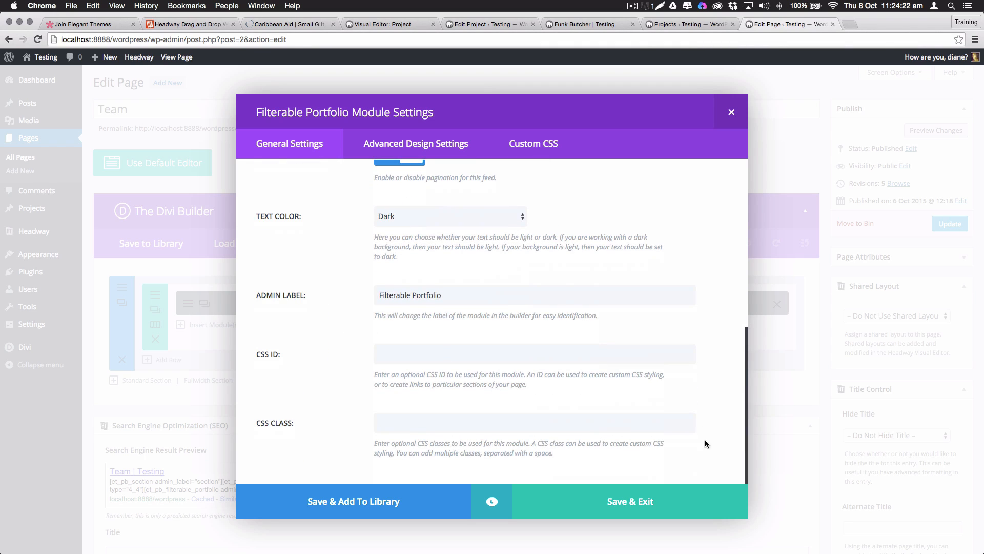
left_click(617, 502)
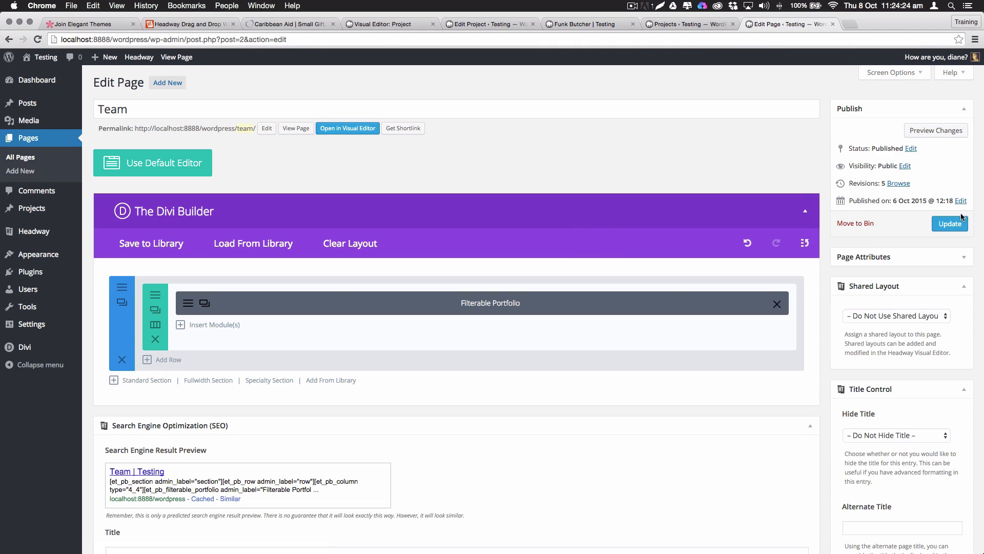
left_click(950, 224)
Close every browser tab except the editor and view the live Team page
left_click(684, 24)
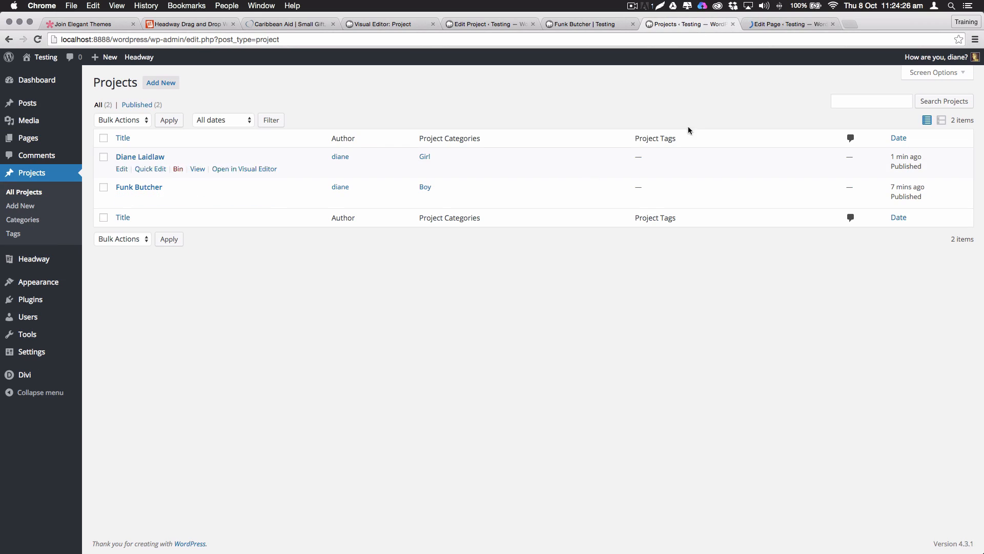
left_click(769, 25)
right_click(777, 24)
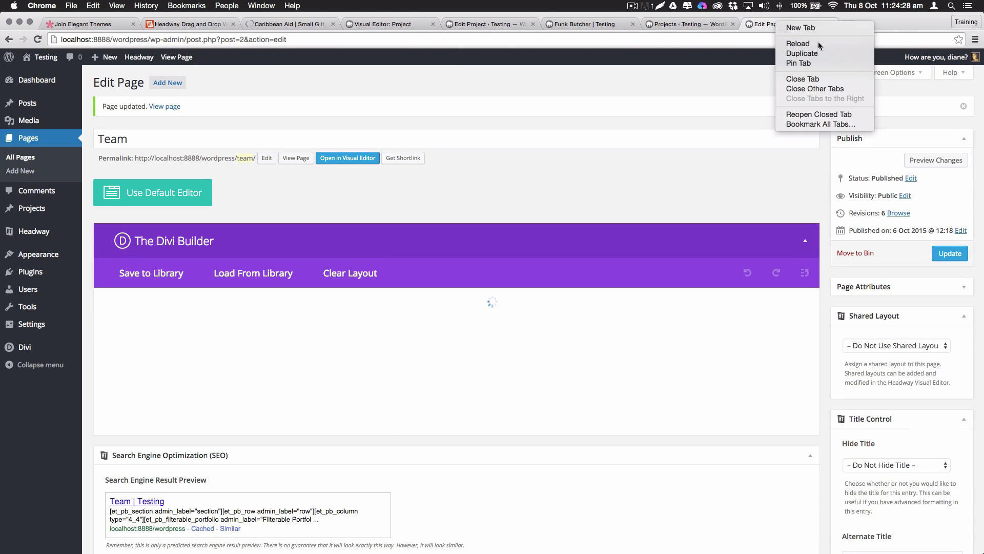
left_click(823, 89)
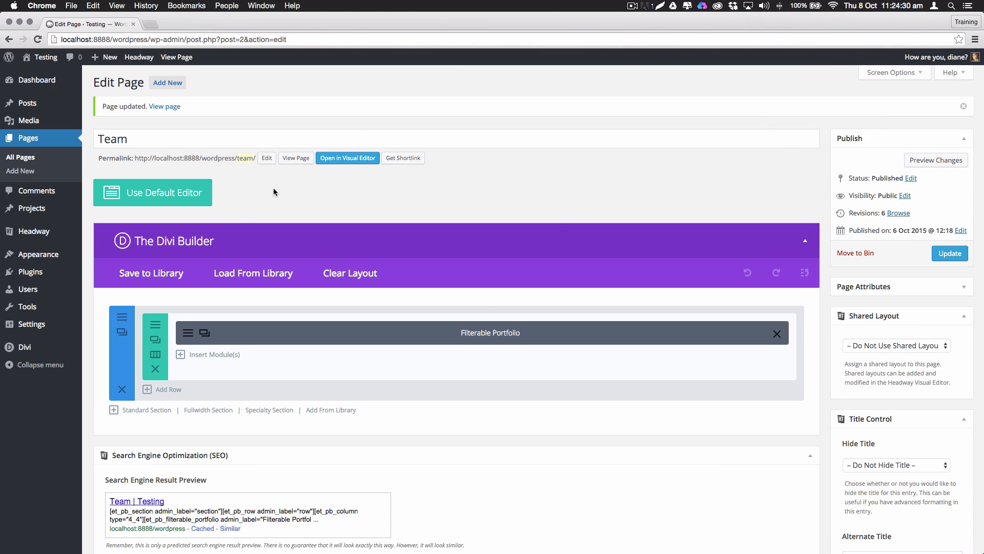
left_click(291, 160)
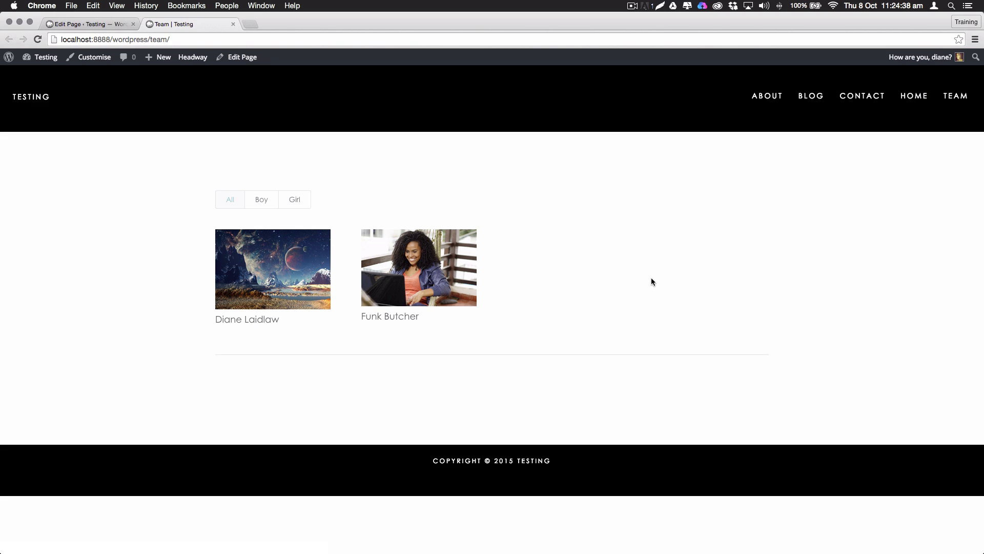
Change the row to 1/2 + 1/2 columns, add a Contact Form on the right, update and view
left_click(101, 26)
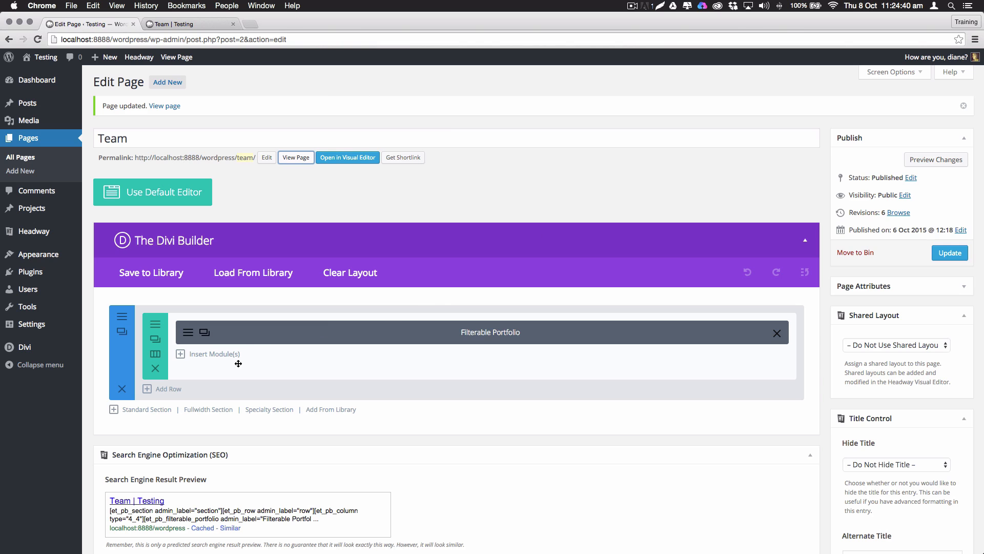
left_click(155, 354)
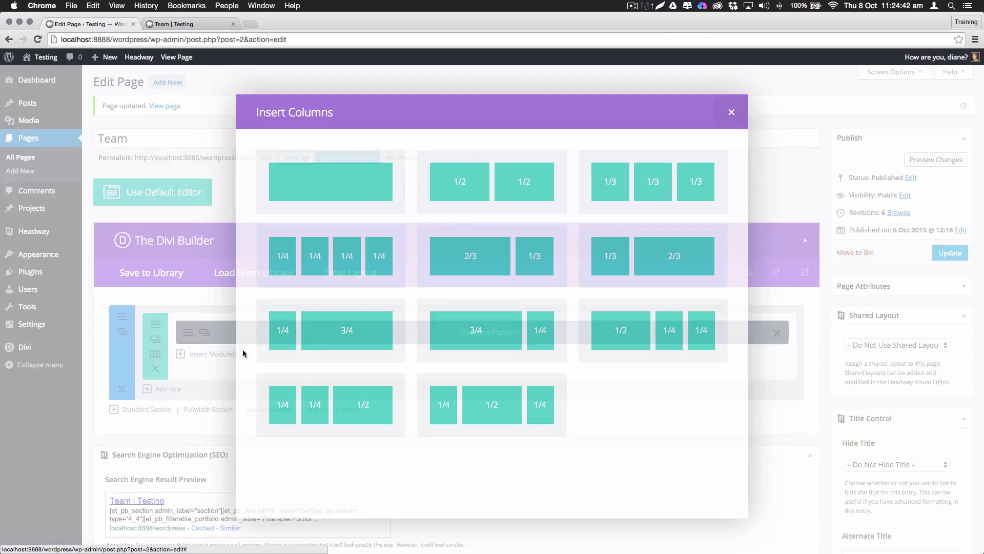
left_click(554, 201)
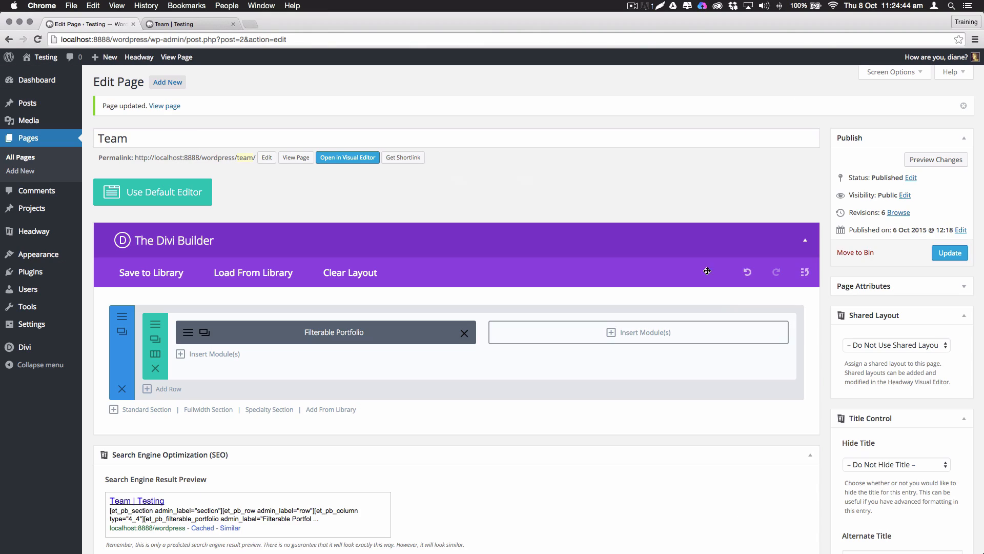
left_click(620, 332)
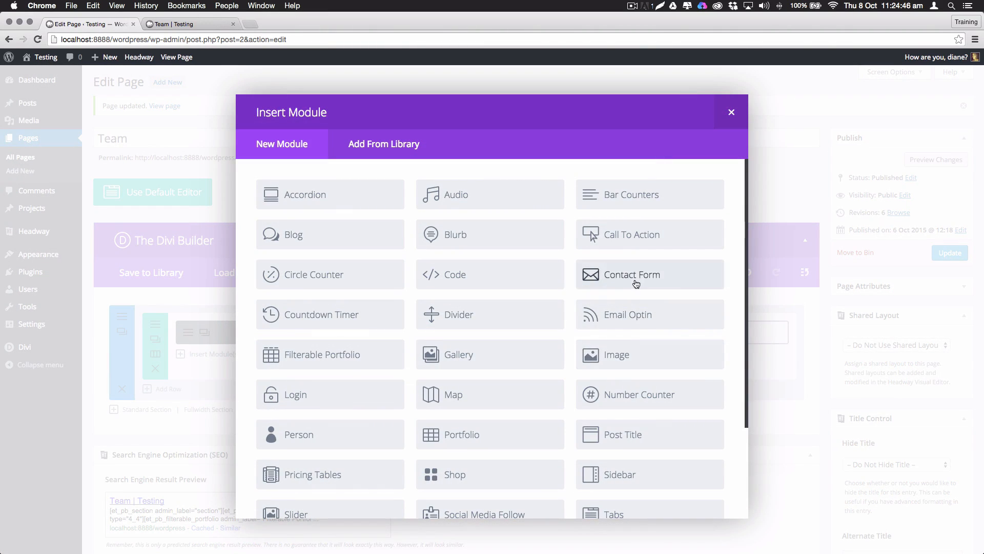
left_click(636, 283)
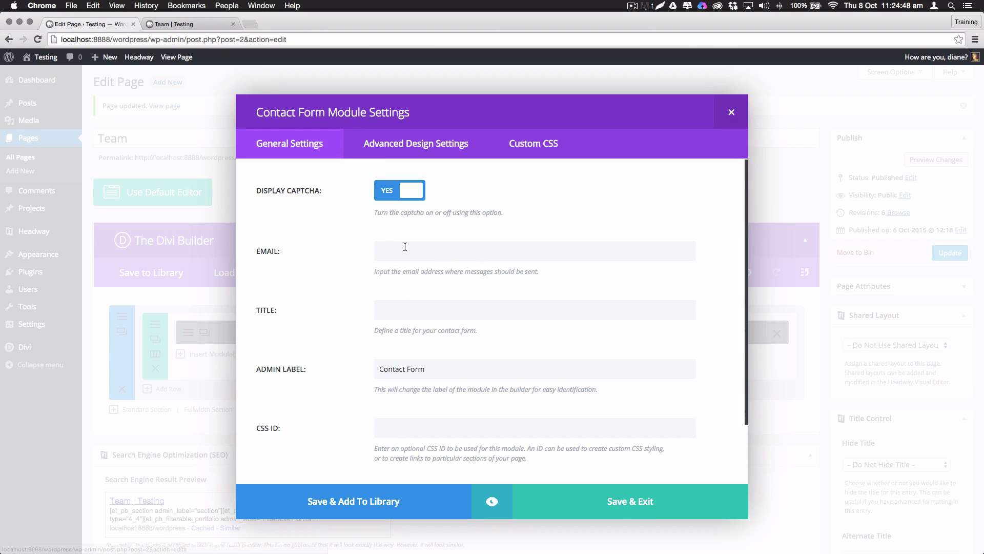
left_click(610, 509)
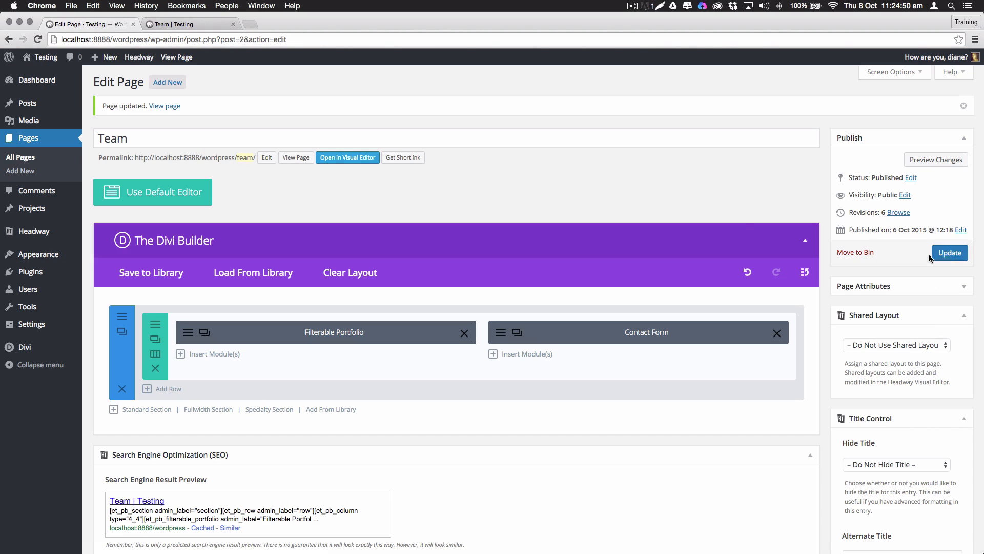
left_click(950, 252)
left_click(207, 24)
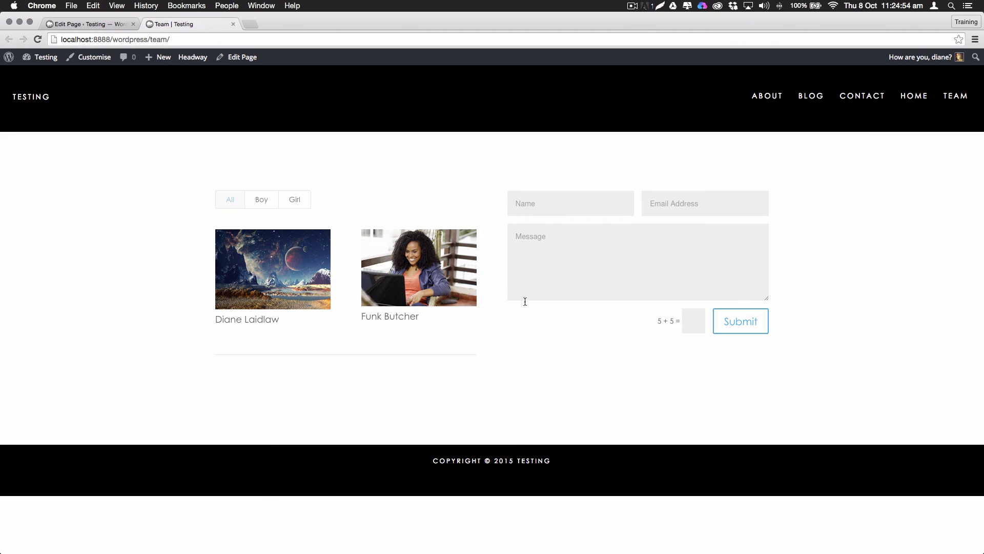
Delete the Contact Form and start inserting a different module in the right column
left_click(94, 26)
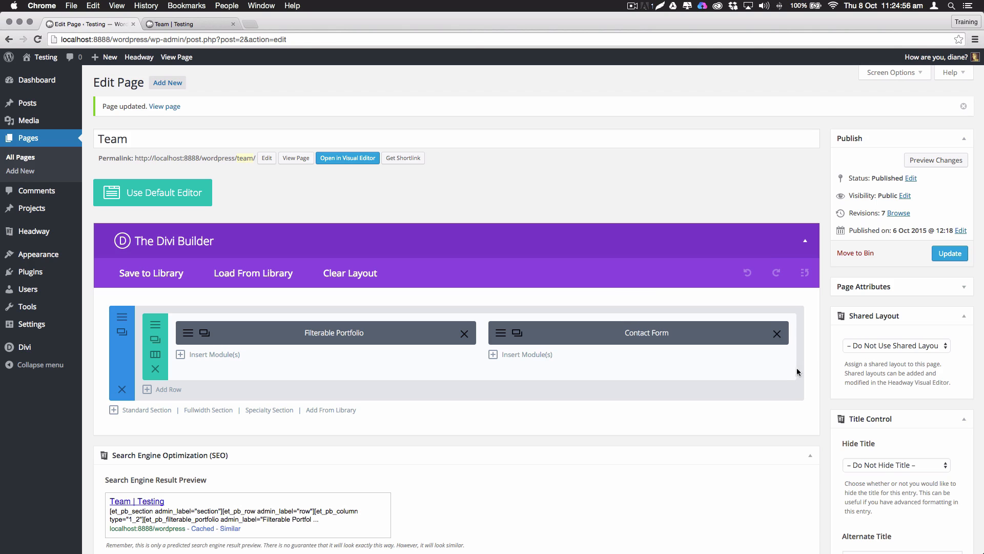
left_click(777, 334)
left_click(636, 333)
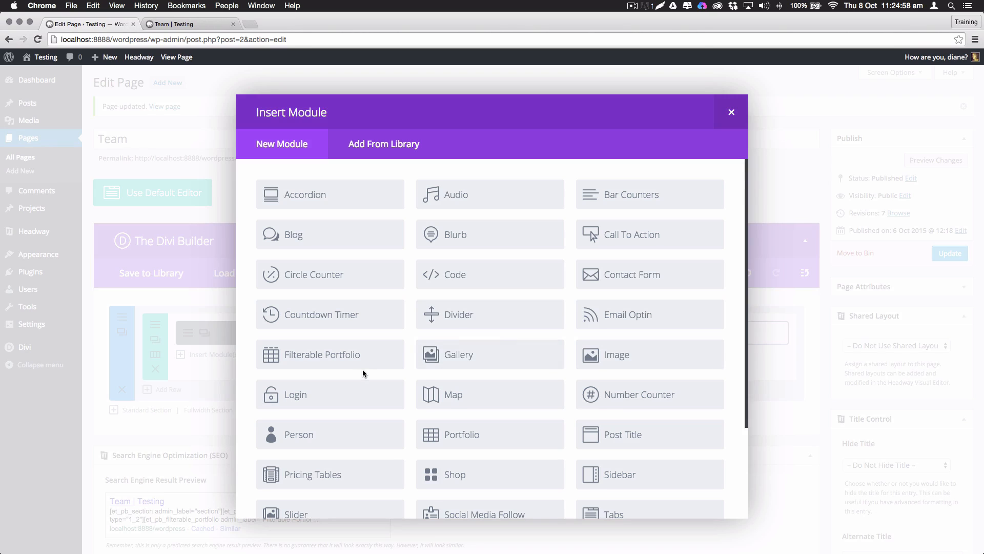
scroll(362, 369, "down", 3)
scroll(491, 301, "down", 2)
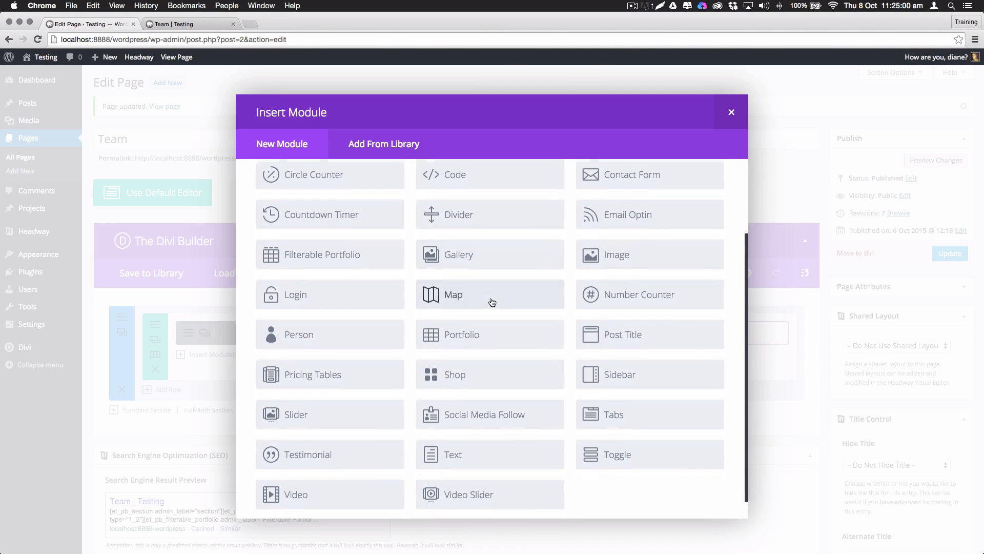
Add a Sidebar module to the right column, save its settings and update the Team page
scroll(339, 473, "down", 1)
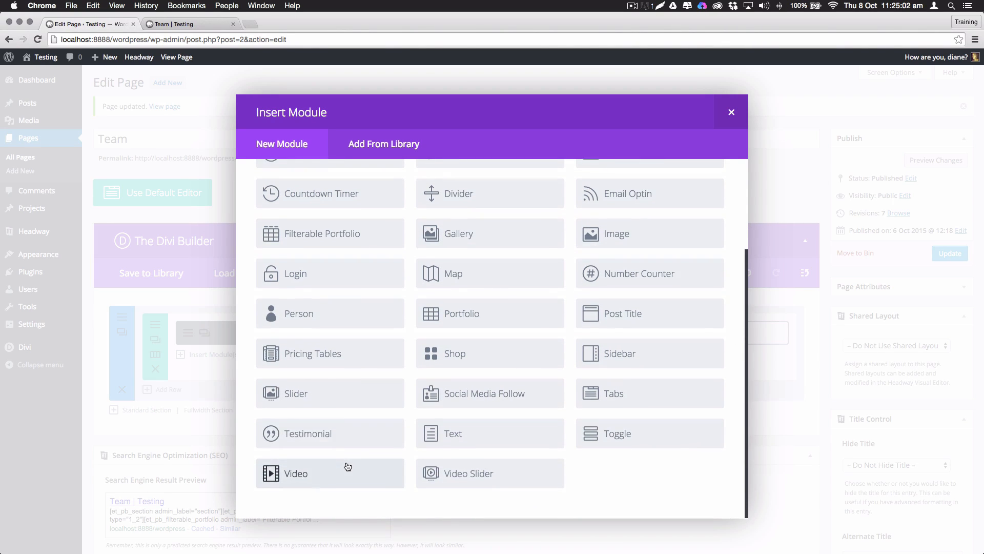
left_click(623, 353)
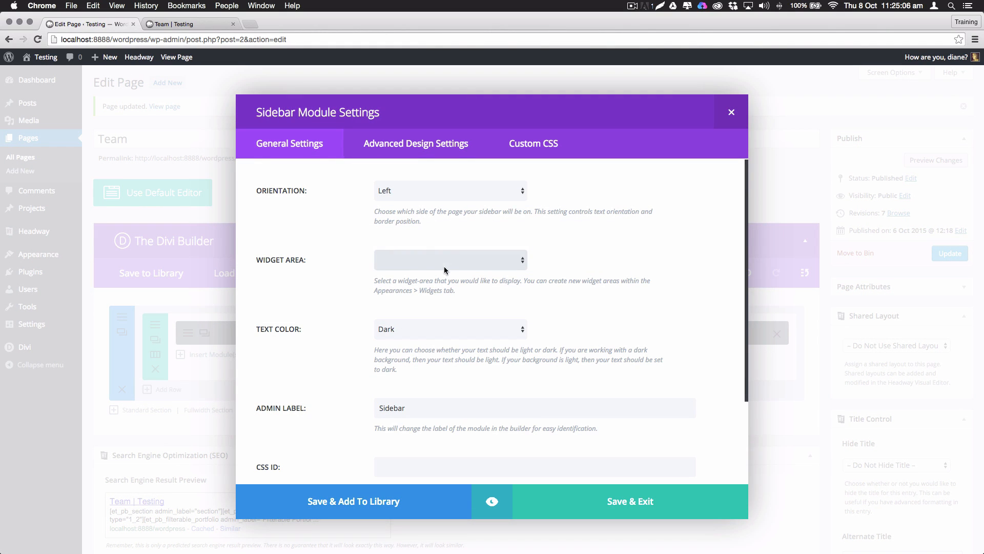
left_click(618, 507)
left_click(955, 256)
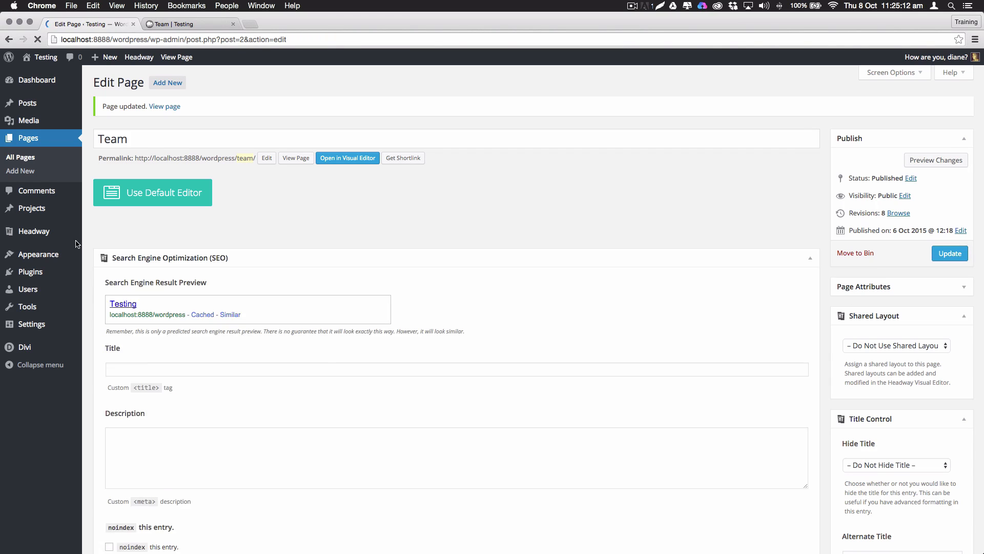
mouse_move(57, 264)
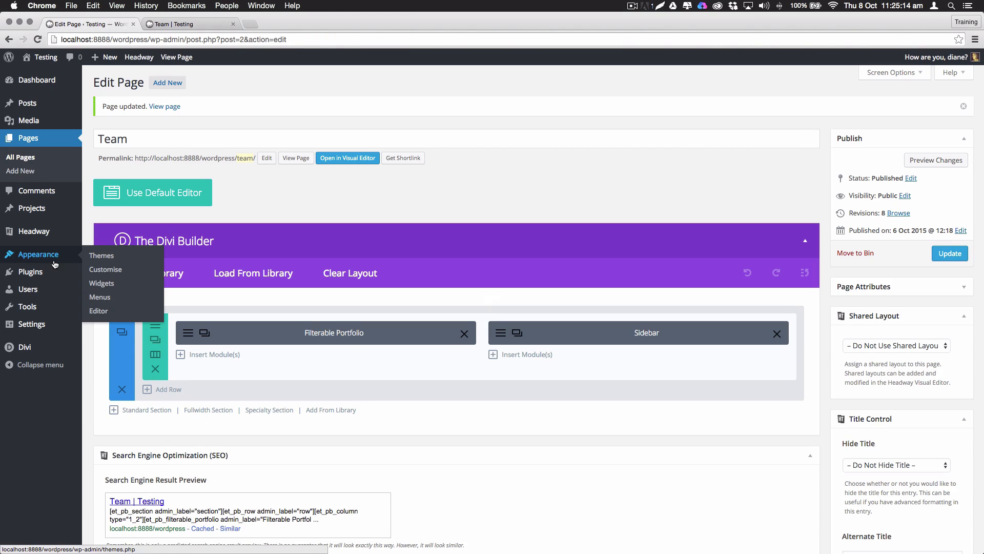
In Appearance > Widgets, create a new widget area named Projects
left_click(103, 285)
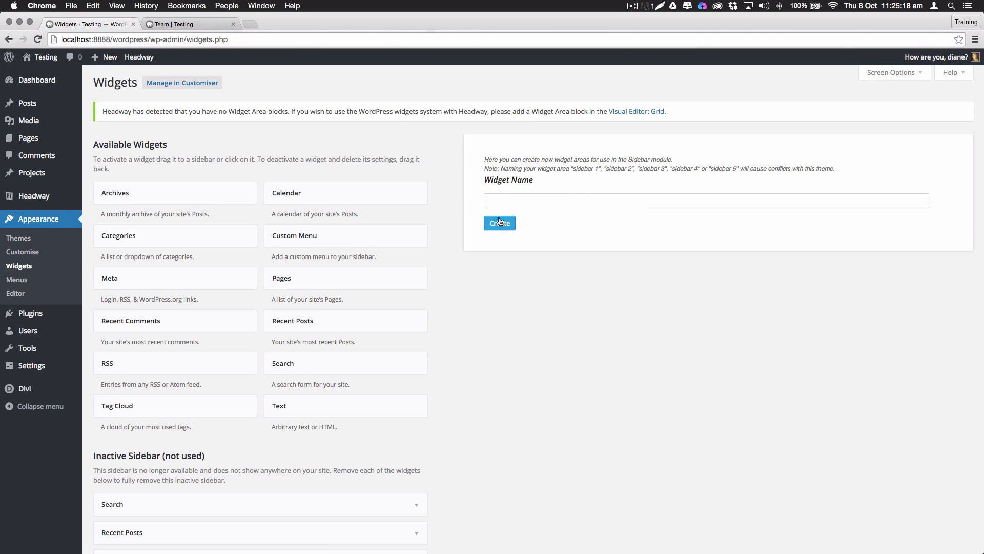
left_click(511, 202)
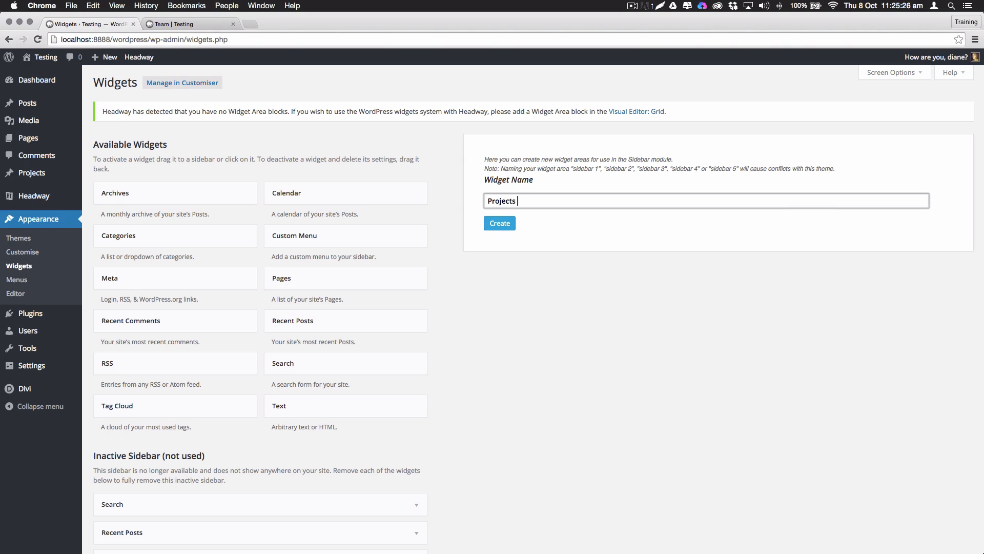
left_click(500, 223)
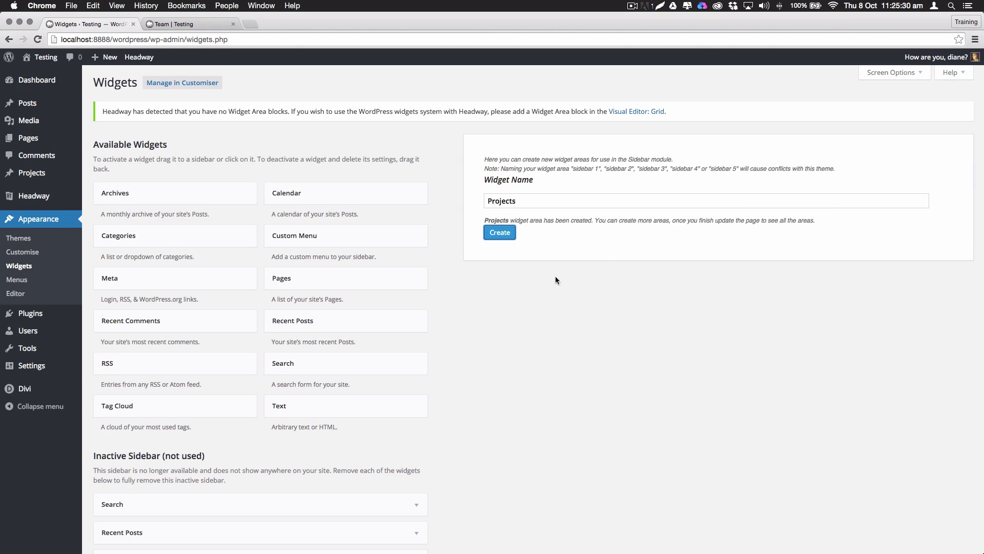
key("super+r")
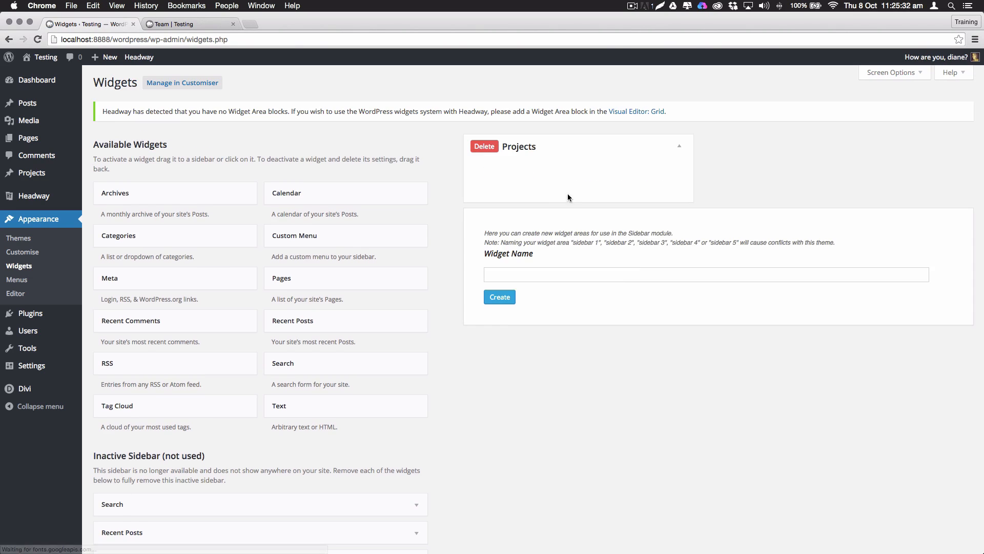
Add Categories and Recent Posts widgets to the Projects area, then open All Projects
left_click_drag(141, 237, 518, 177)
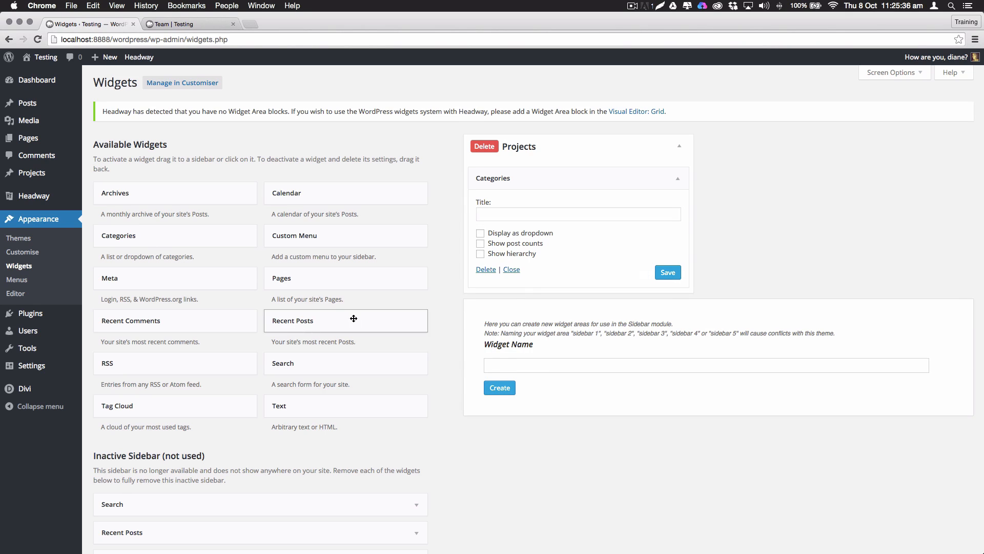
left_click_drag(413, 319, 653, 280)
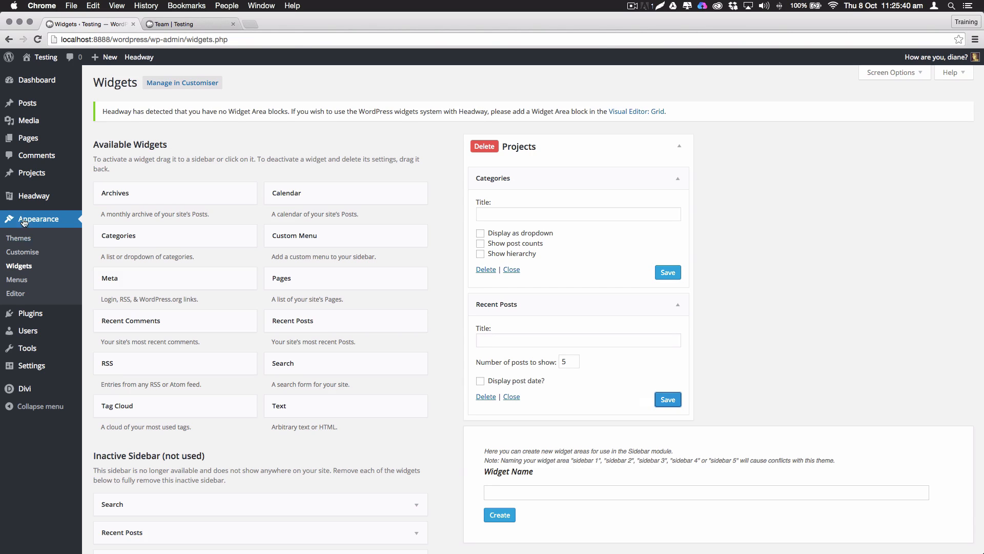
mouse_move(30, 178)
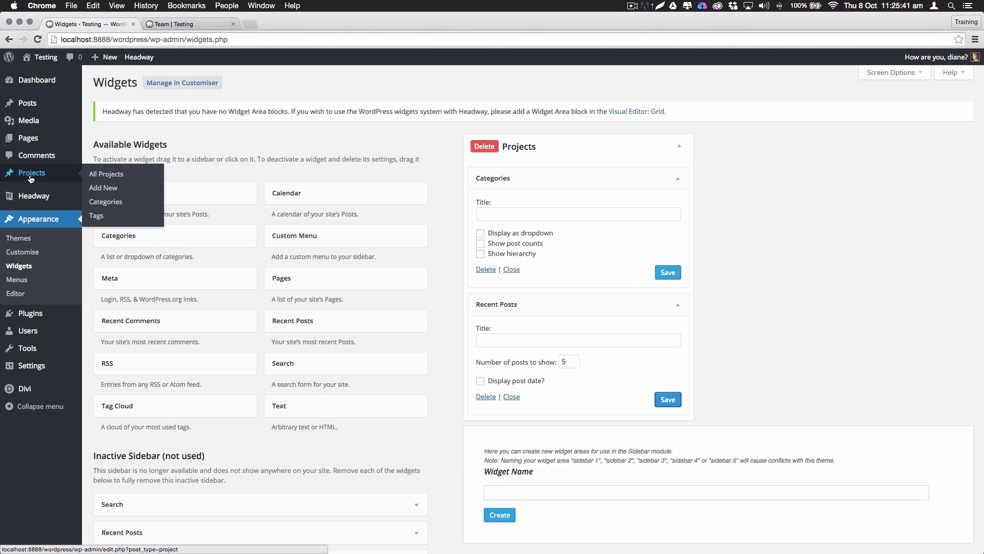
left_click(112, 174)
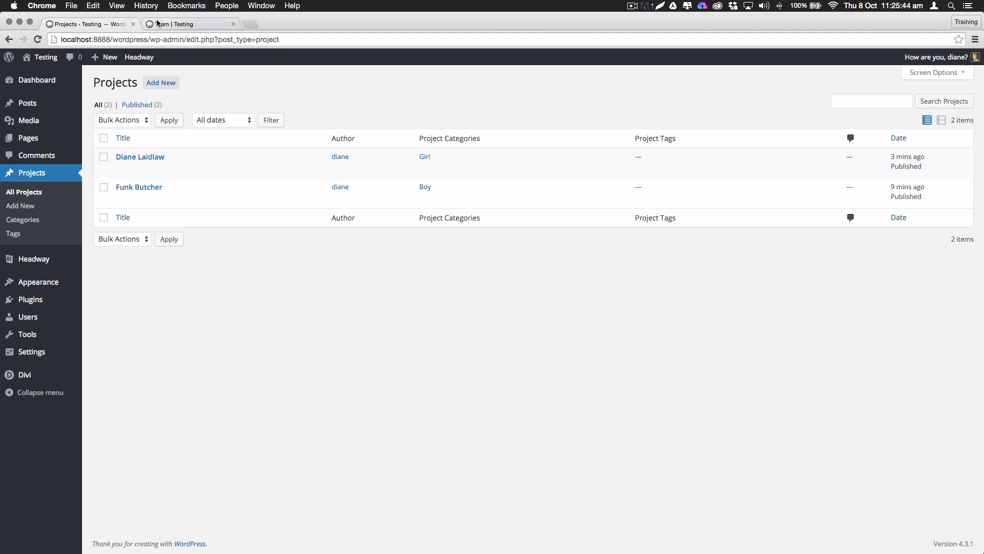
Set the Team page Sidebar module's widget area to Projects, update the page and view it live
left_click(174, 24)
mouse_move(210, 71)
left_click(246, 58)
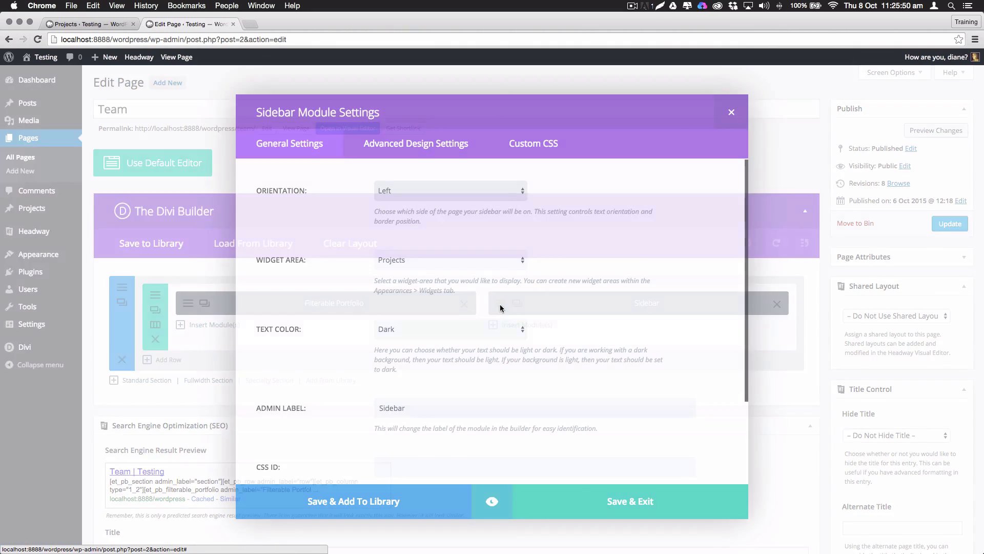
left_click(501, 303)
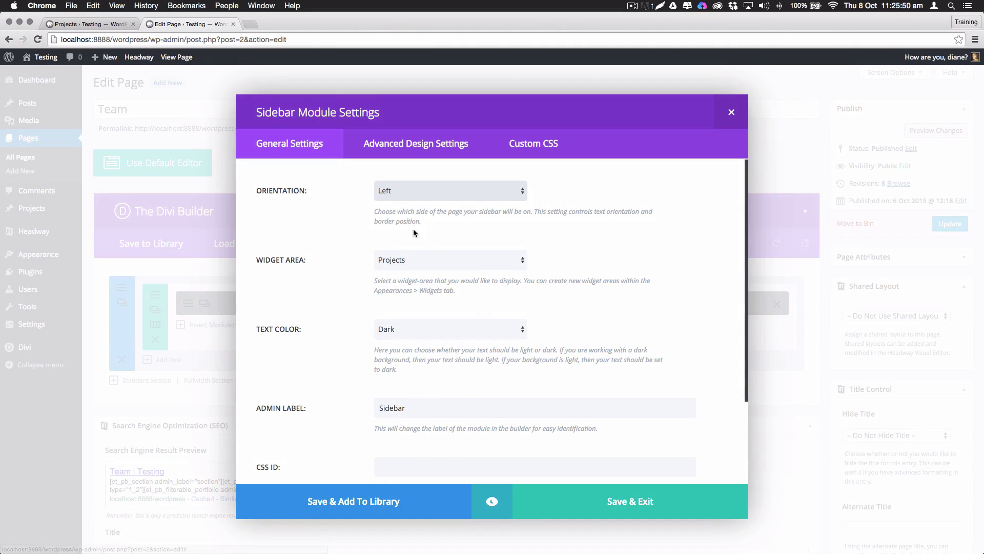
left_click(403, 261)
left_click(291, 263)
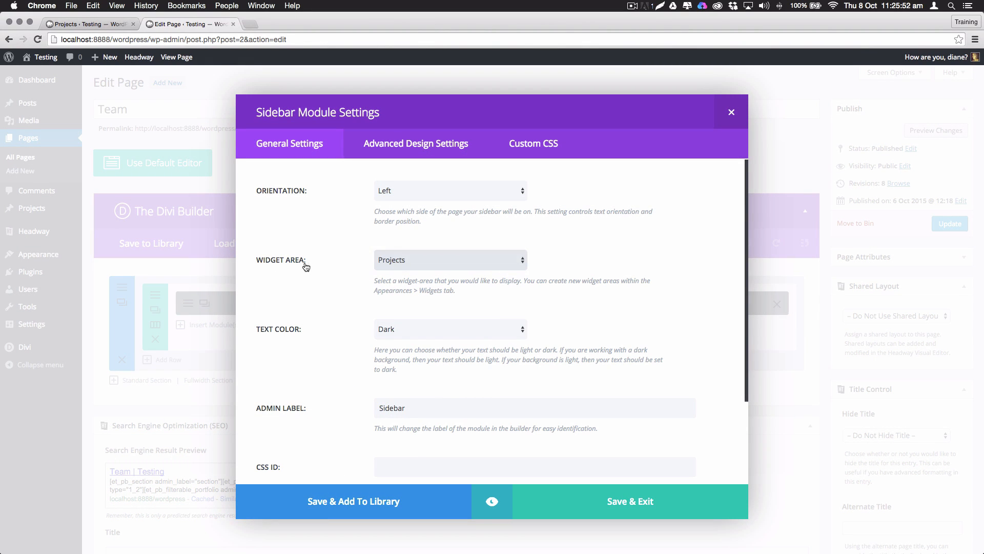
left_click(408, 262)
left_click(409, 262)
left_click(641, 505)
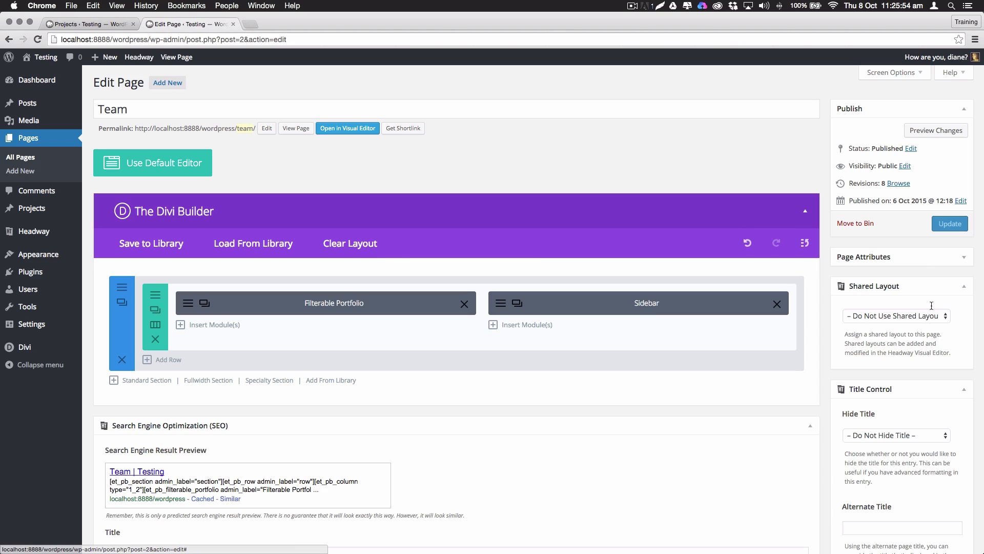
left_click(960, 232)
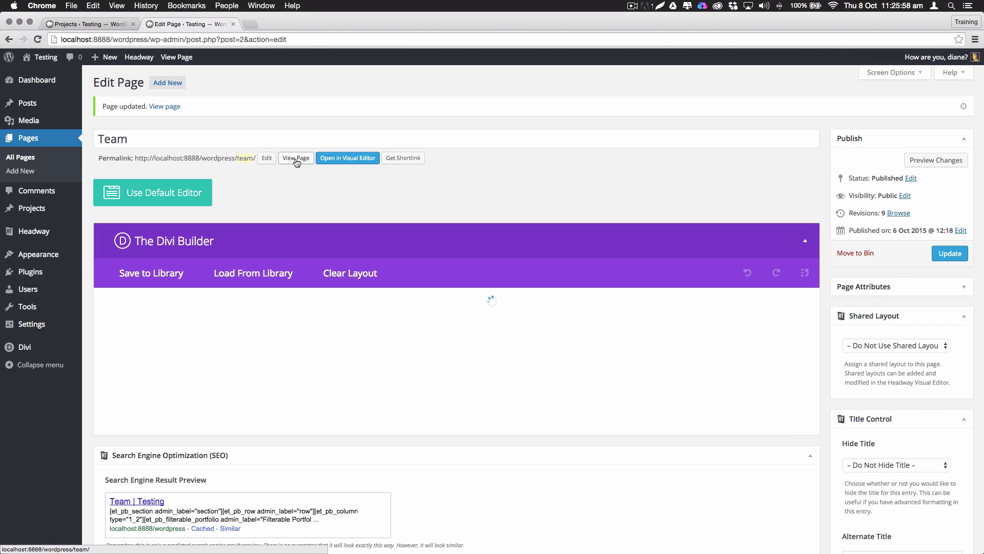
left_click(296, 159)
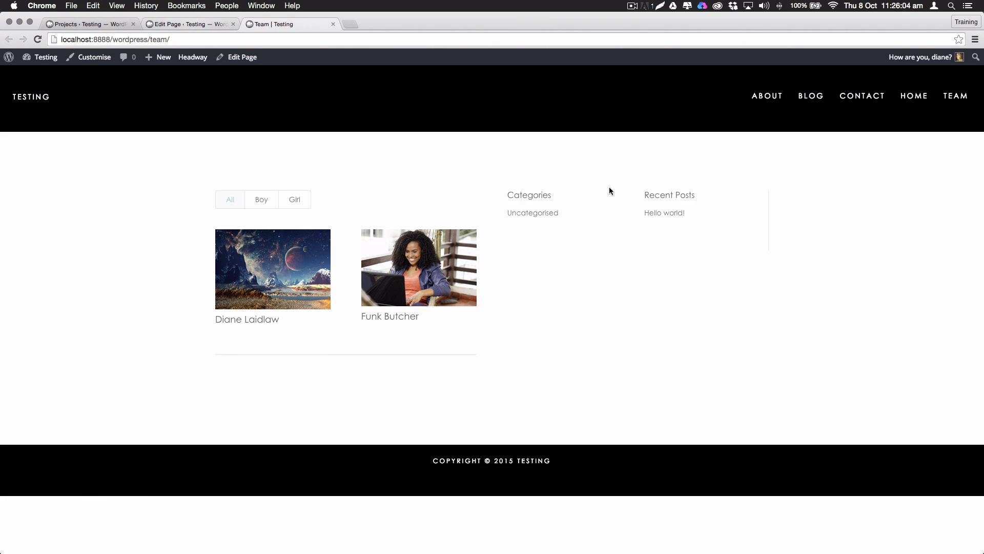
Set the Sidebar module's orientation to Right, update the page, and insert a module beneath it
left_click(201, 28)
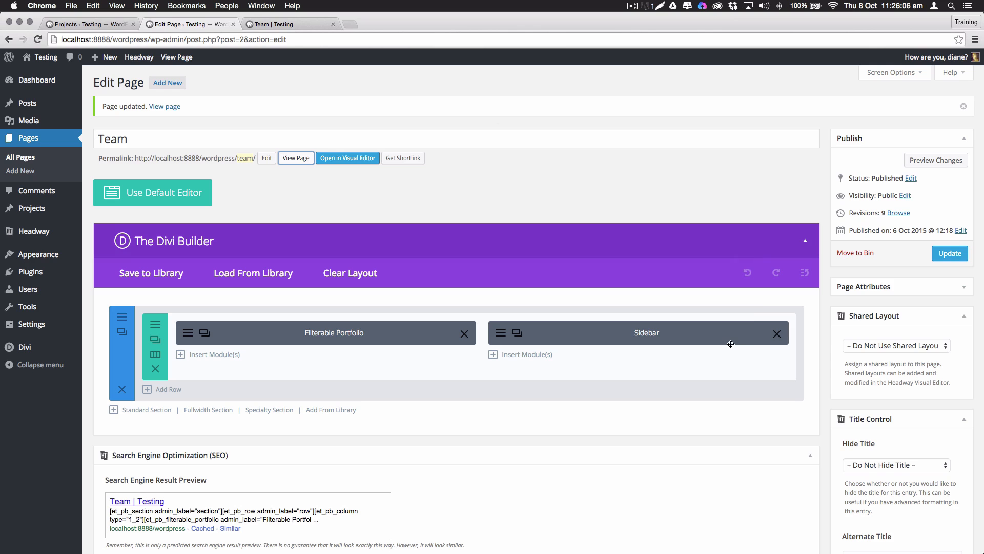
left_click(505, 335)
scroll(451, 251, "down", 5)
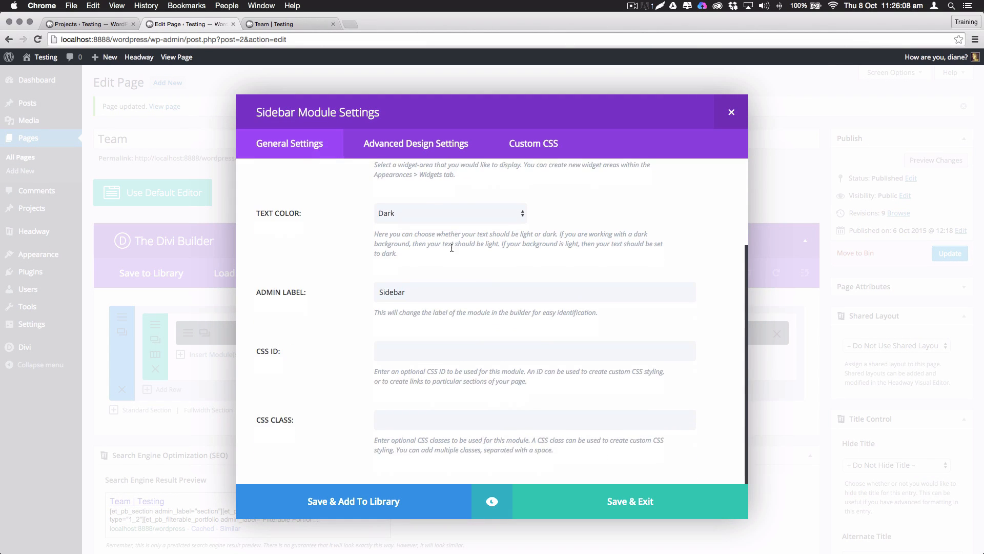
scroll(429, 225, "up", 5)
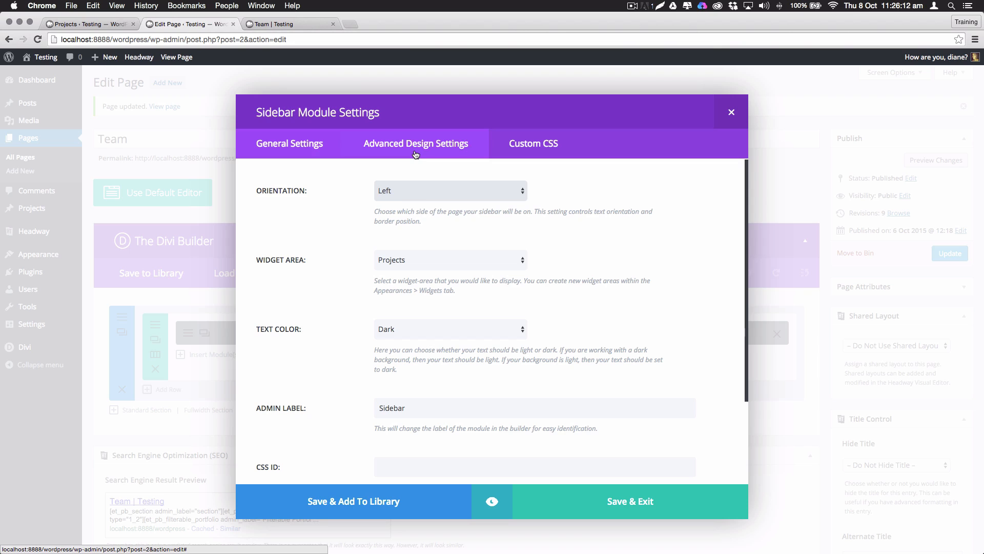
left_click(422, 195)
left_click(415, 200)
left_click(415, 144)
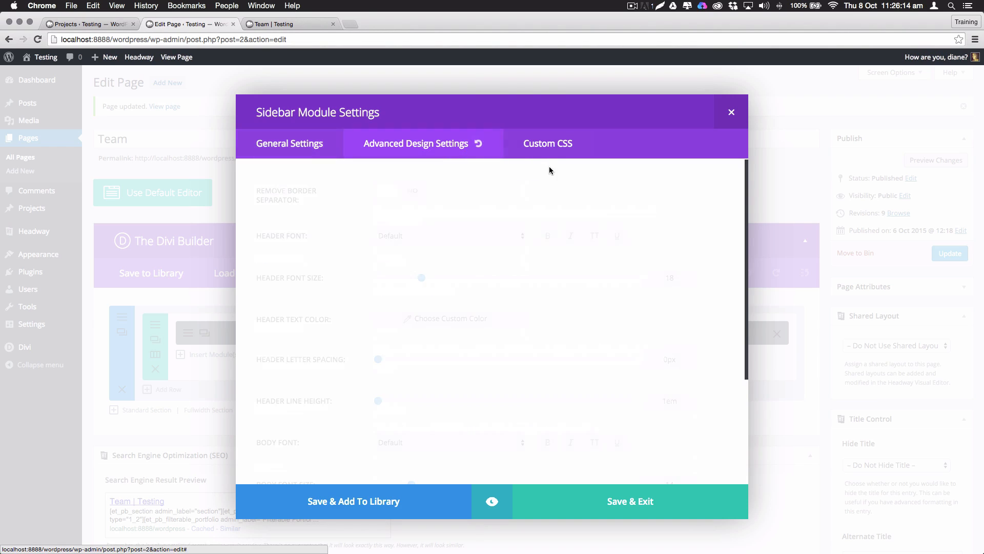
left_click(731, 114)
left_click(950, 254)
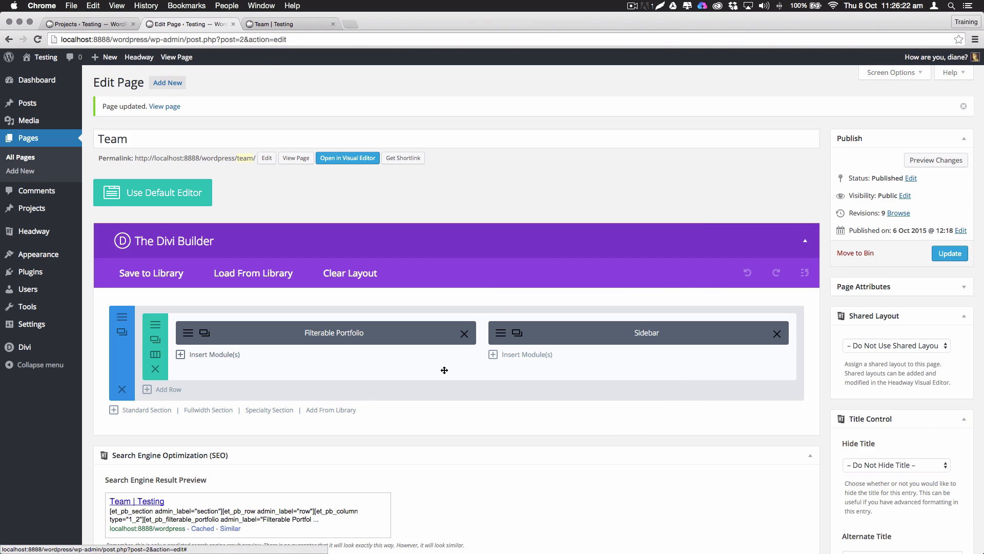
left_click(523, 355)
Add a Text module with the pasted four-line list, update, and check it on the live page
scroll(514, 402, "down", 5)
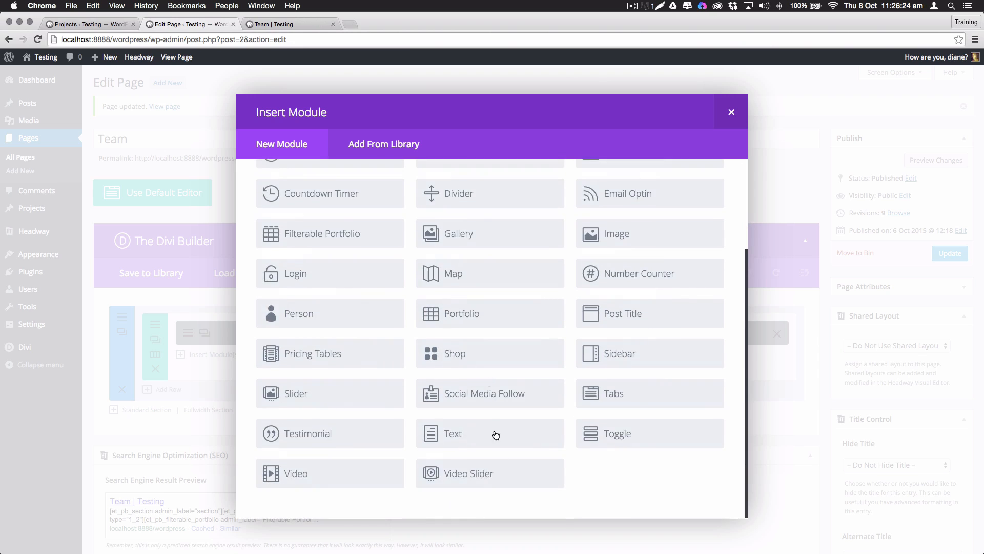
left_click(479, 439)
left_click(380, 428)
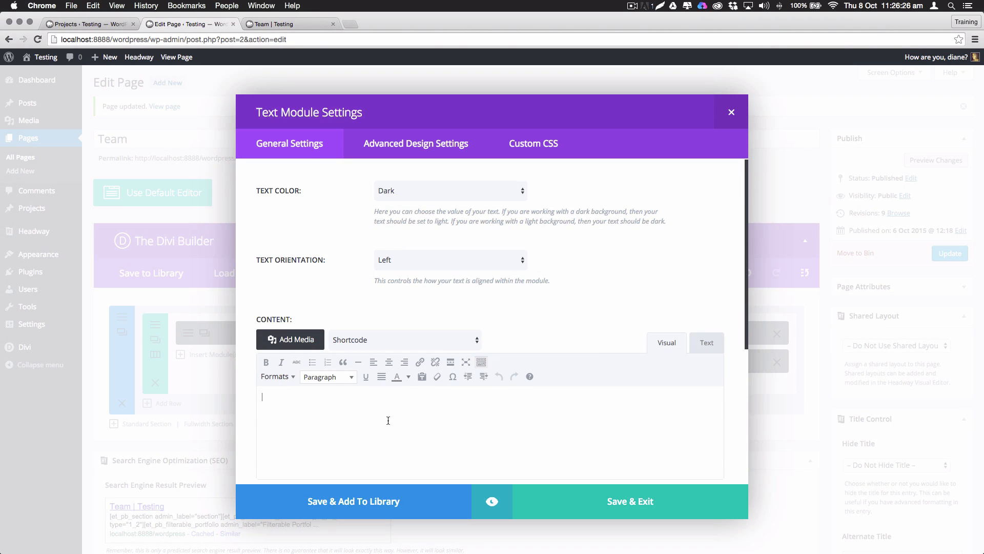
type("full control over your layouts cascade your look to all layouts use headway for building your structure use divi for building your content")
left_click(614, 507)
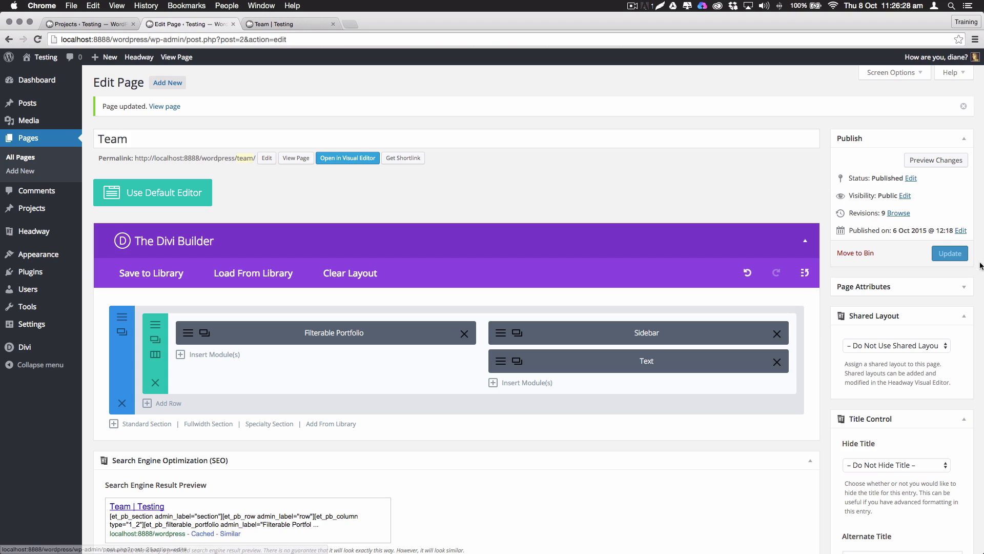
left_click(951, 256)
left_click(280, 24)
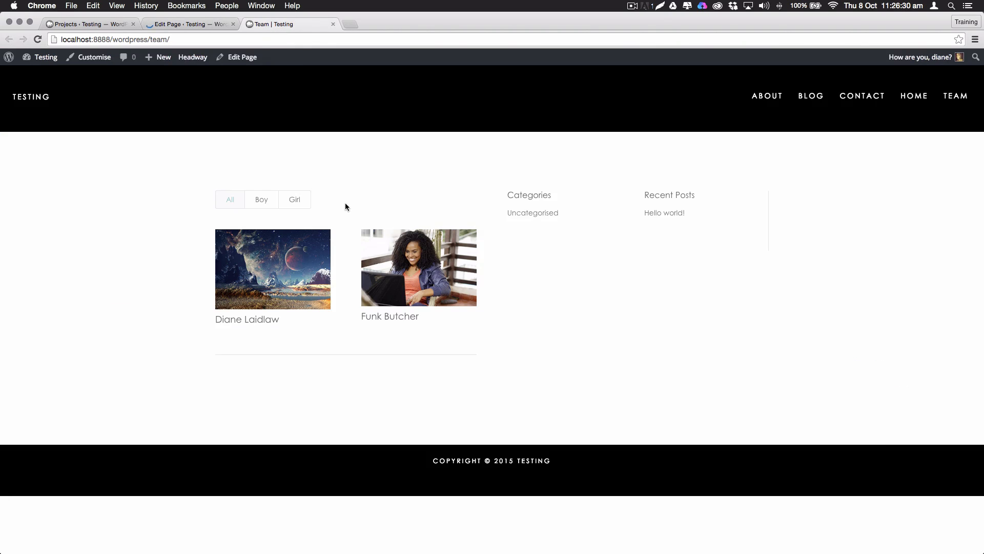
key("super+r")
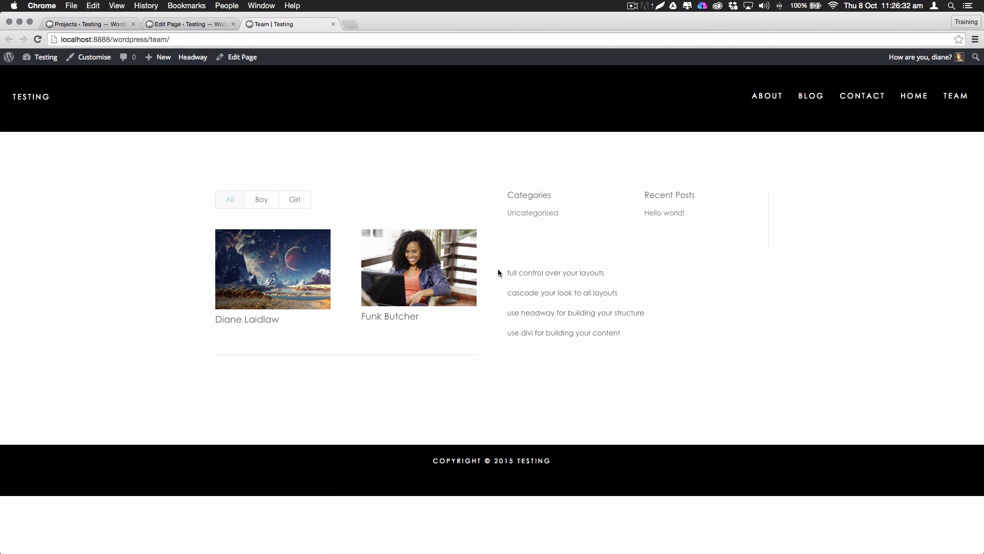
left_click_drag(501, 269, 663, 339)
left_click(628, 339)
Raise the Text module's font size from 14 to 53 and update the Team page
left_click(187, 23)
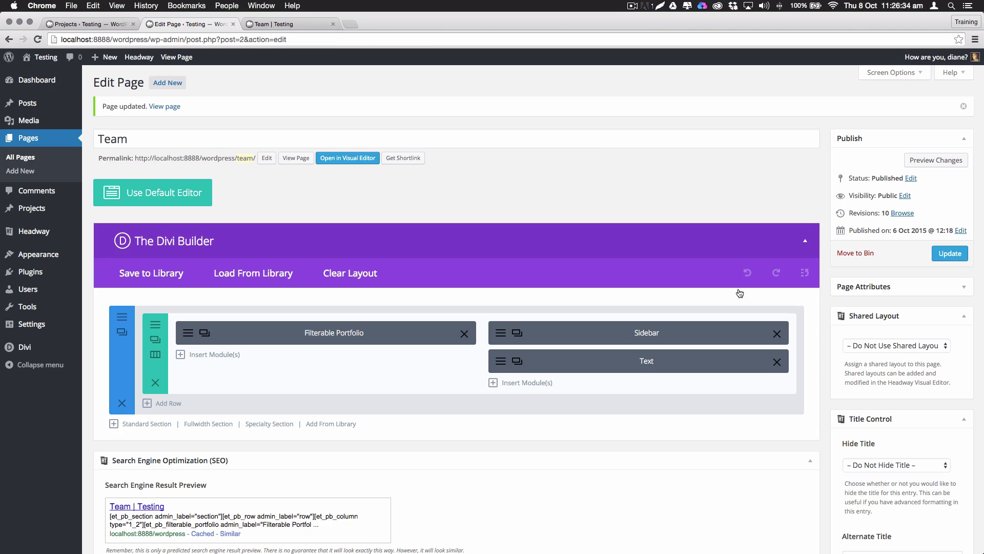
left_click(517, 361)
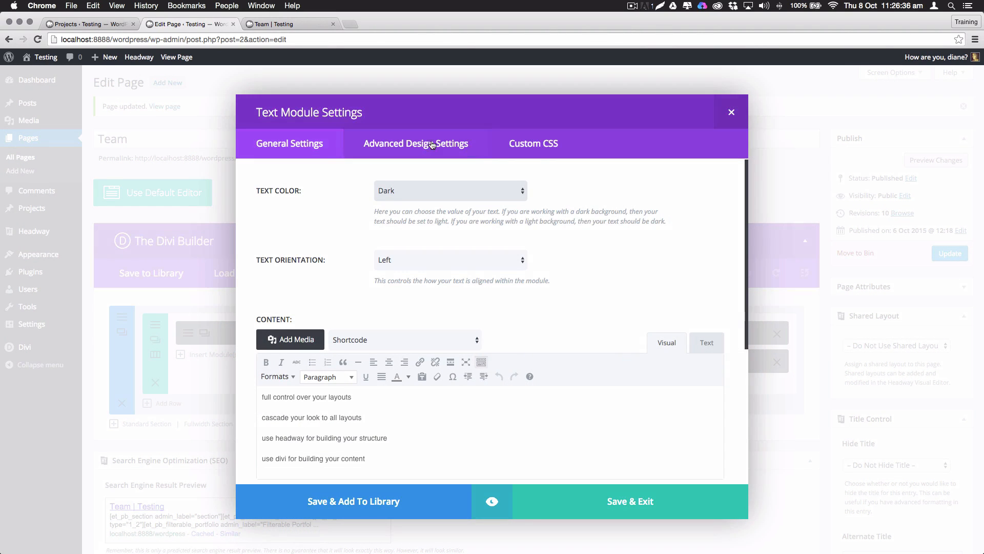
left_click(490, 146)
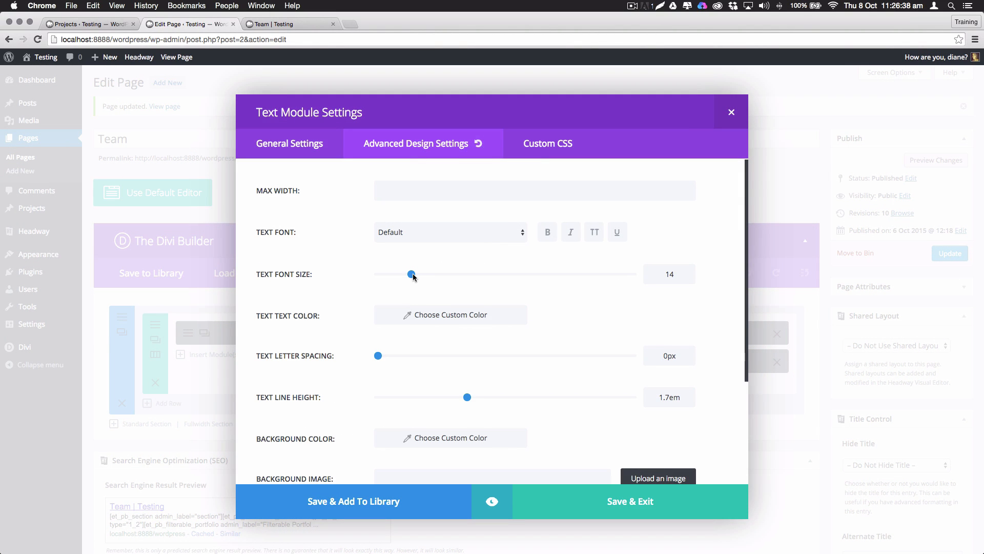
left_click_drag(411, 275, 512, 275)
left_click(597, 501)
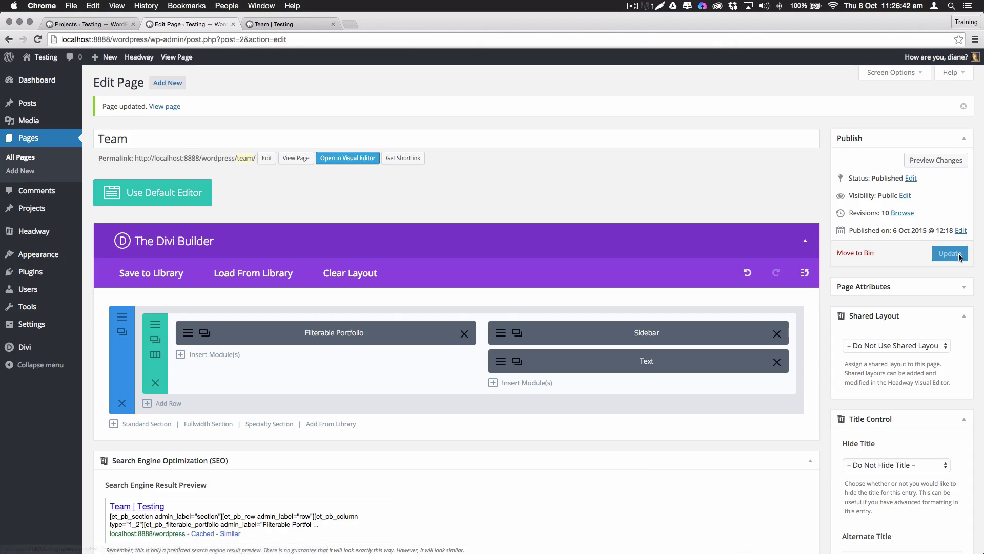
left_click(950, 254)
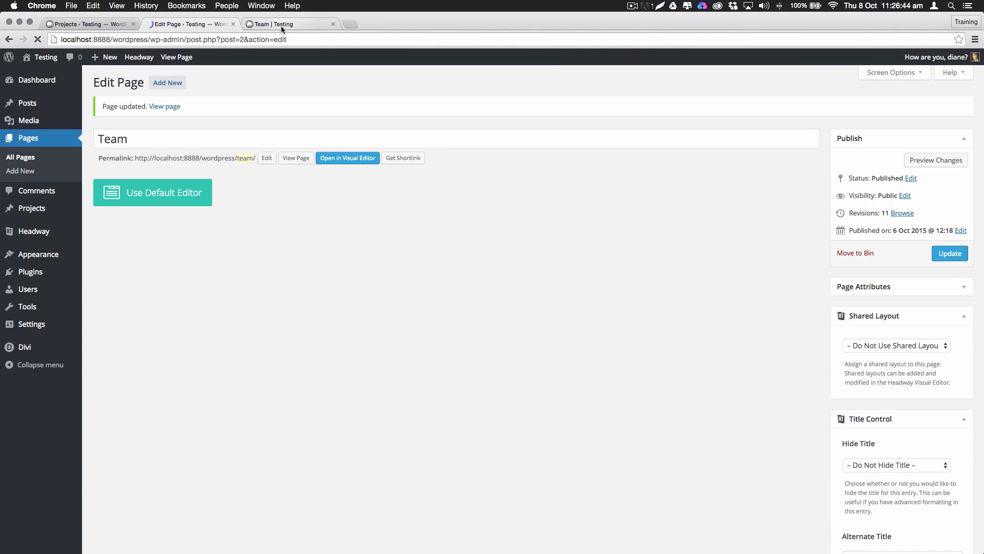
Reload the live Team page and highlight the four-line text list to inspect its layout
left_click(281, 26)
key("super+r")
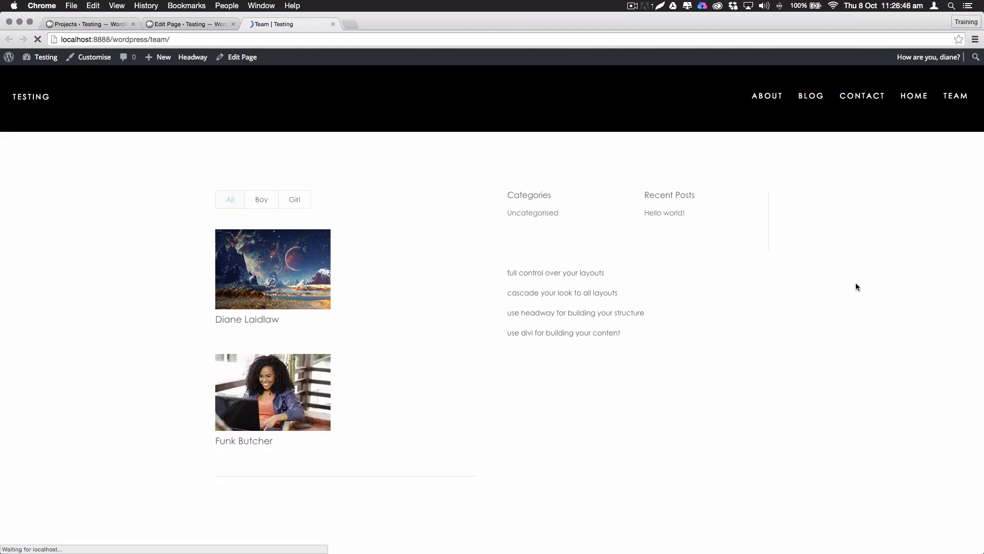
left_click_drag(502, 273, 661, 356)
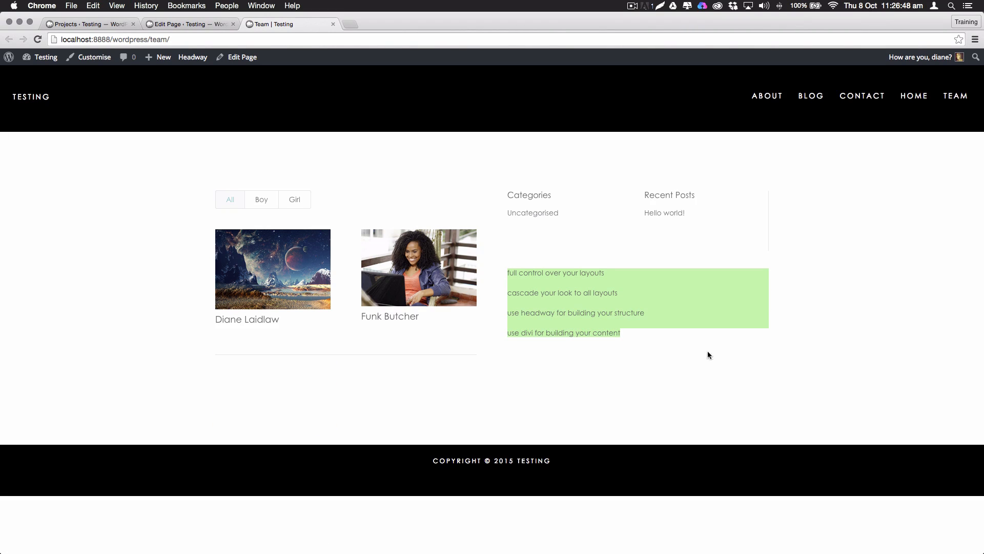
left_click(724, 352)
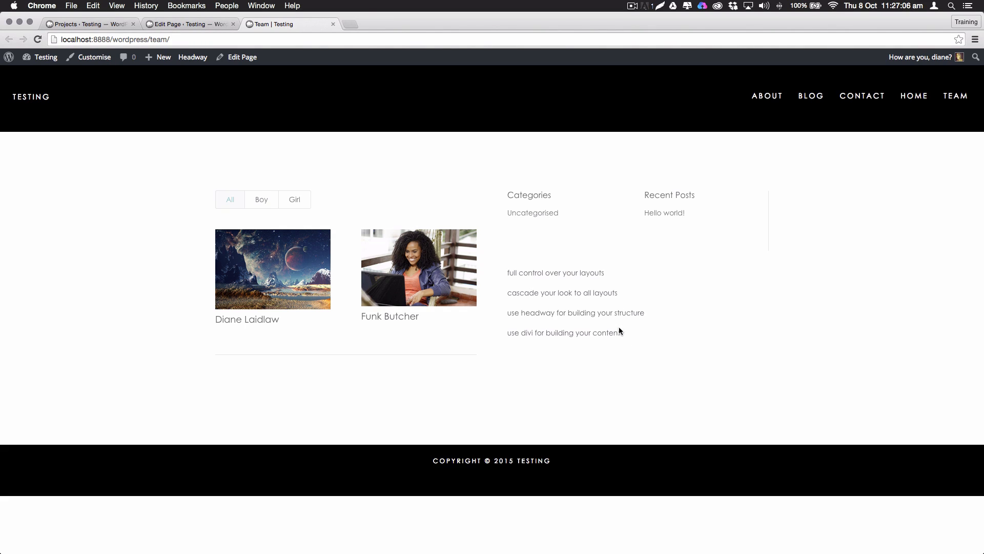
left_click_drag(619, 329, 508, 273)
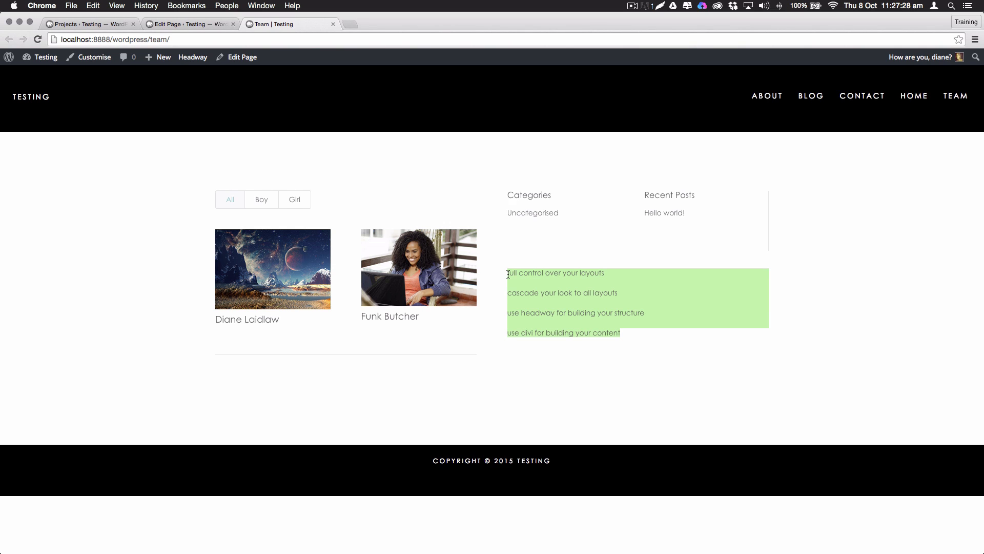
Try a different Text module font size, discard it without saving, and return to the live page
left_click(179, 24)
left_click(500, 361)
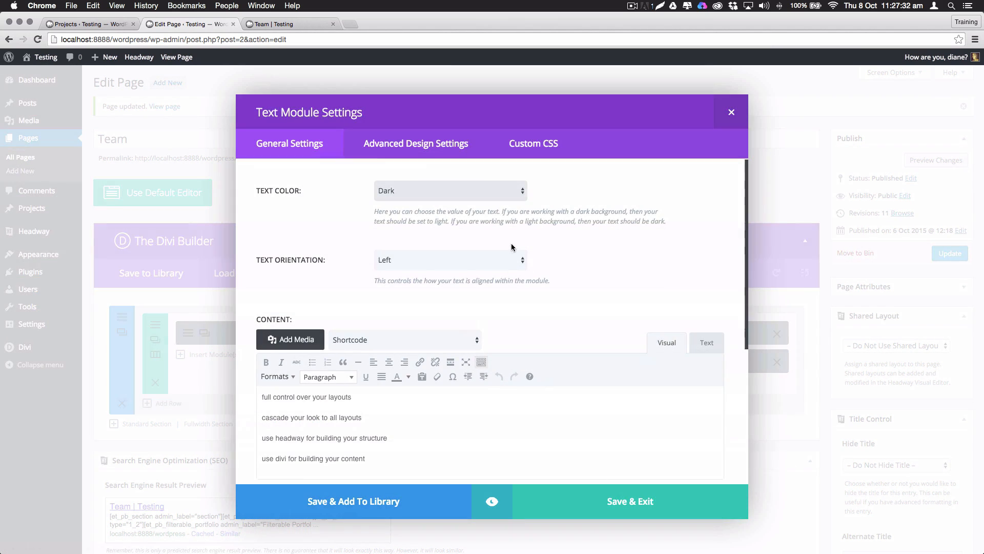
left_click(418, 150)
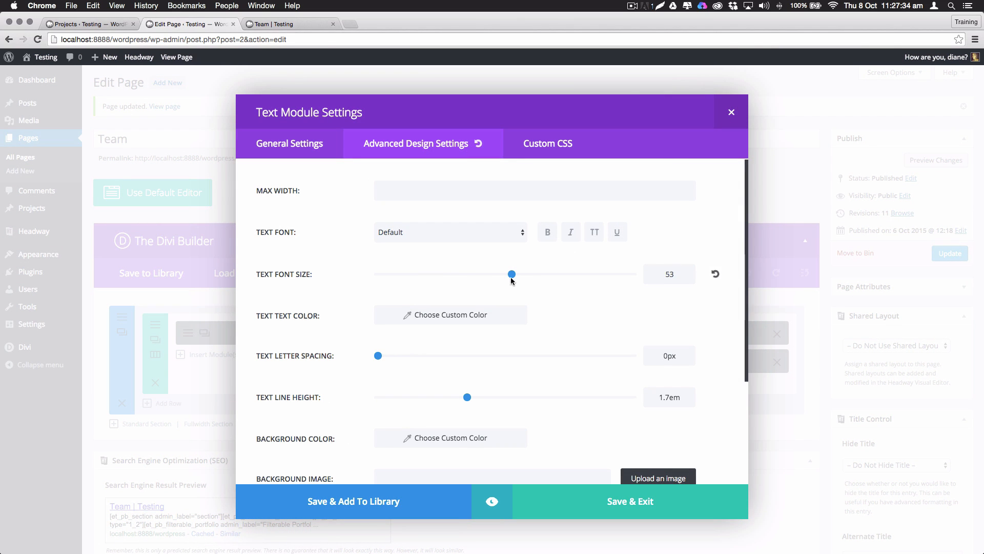
left_click_drag(512, 275, 471, 277)
left_click(730, 114)
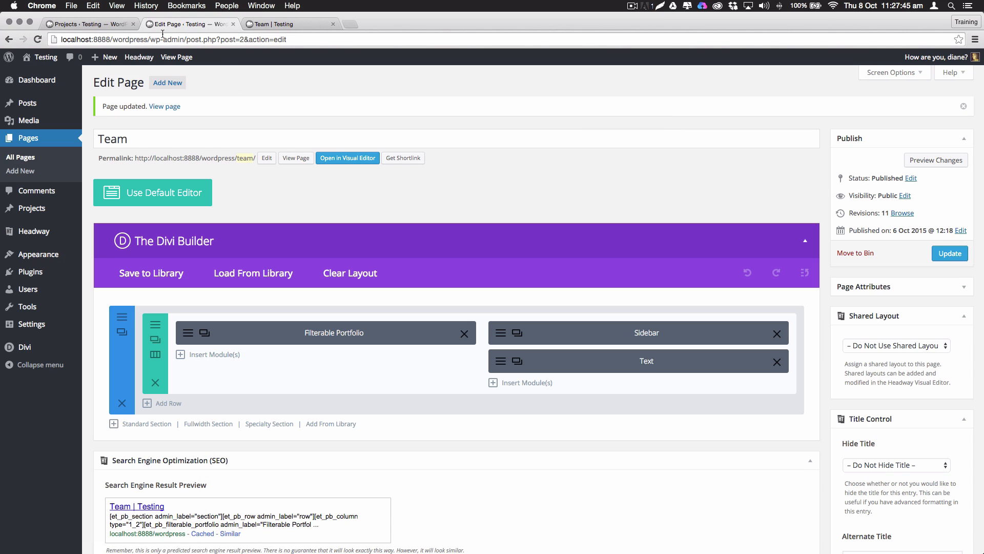
left_click(275, 24)
In Headway's Design editor, set the global Text font size to 25 px and save
mouse_move(194, 61)
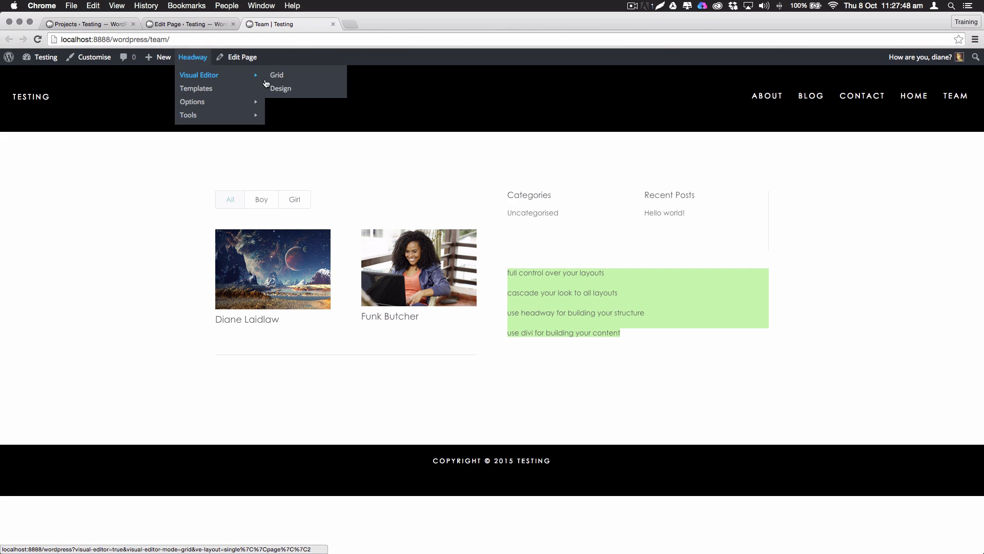
left_click(280, 88)
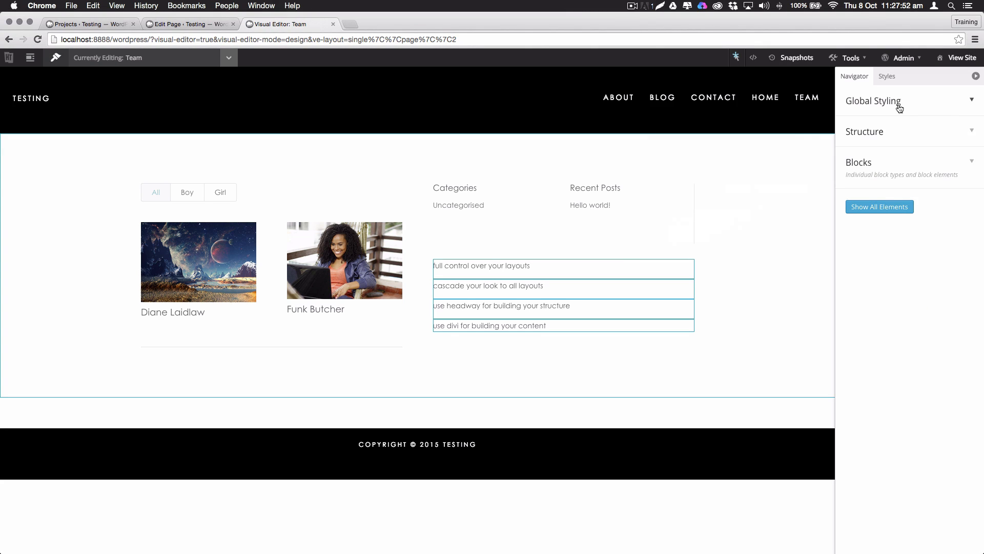
left_click(880, 108)
left_click(880, 211)
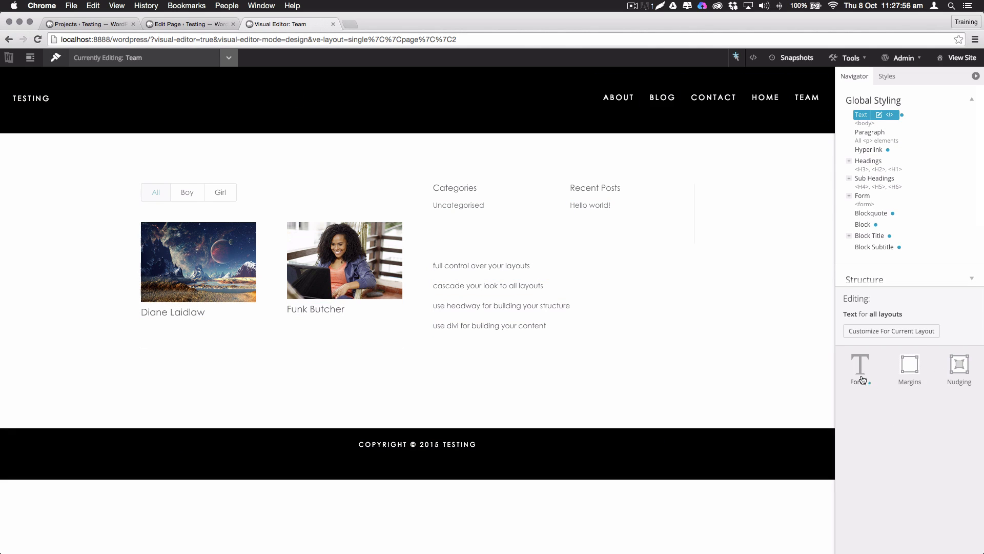
left_click(940, 428)
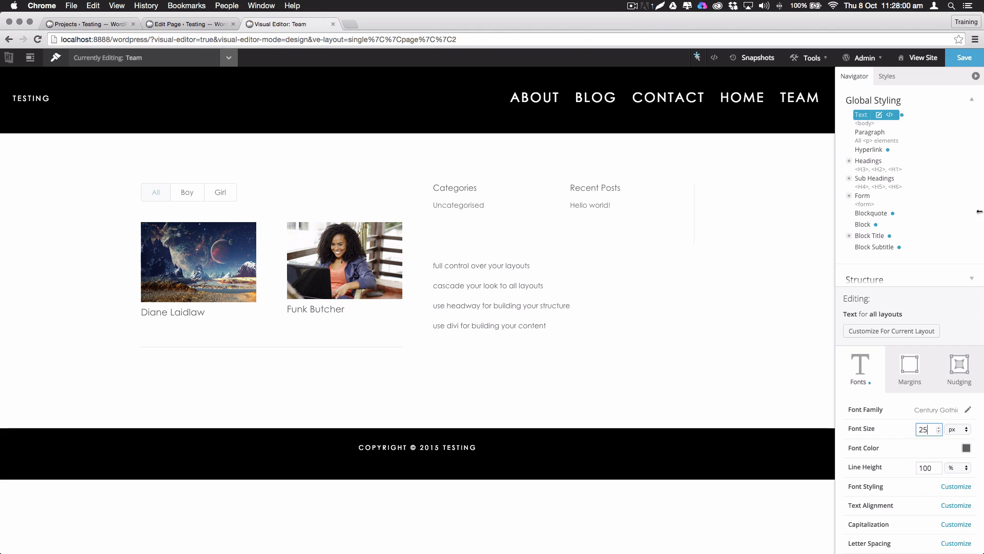
left_click(966, 57)
left_click(872, 132)
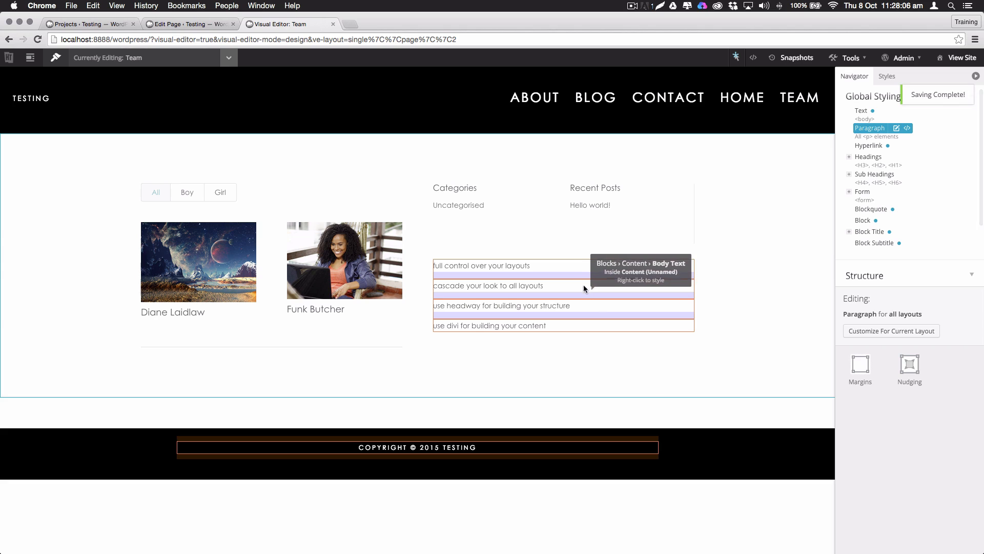
Set this instance of the content body text to a 19 px font size
right_click(557, 275)
mouse_move(606, 310)
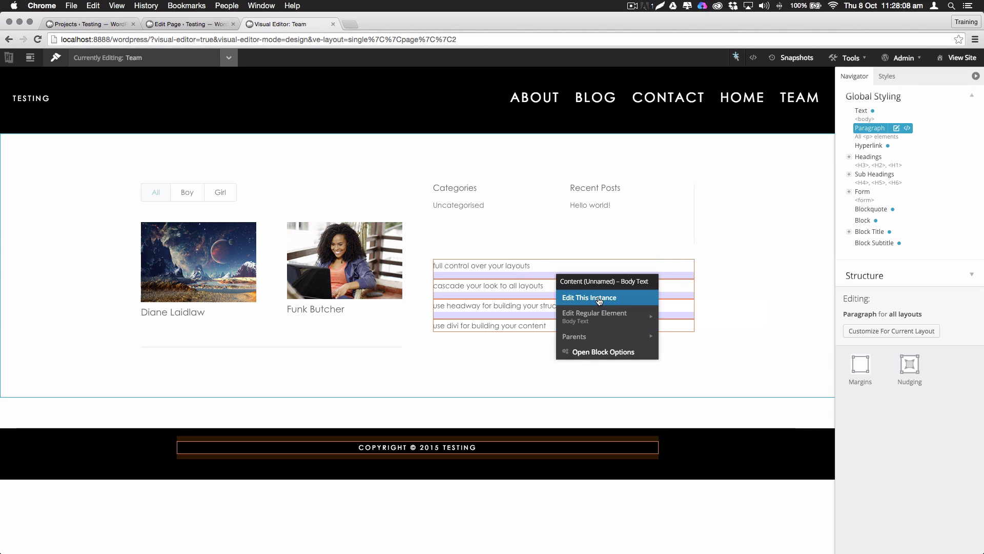
left_click(592, 300)
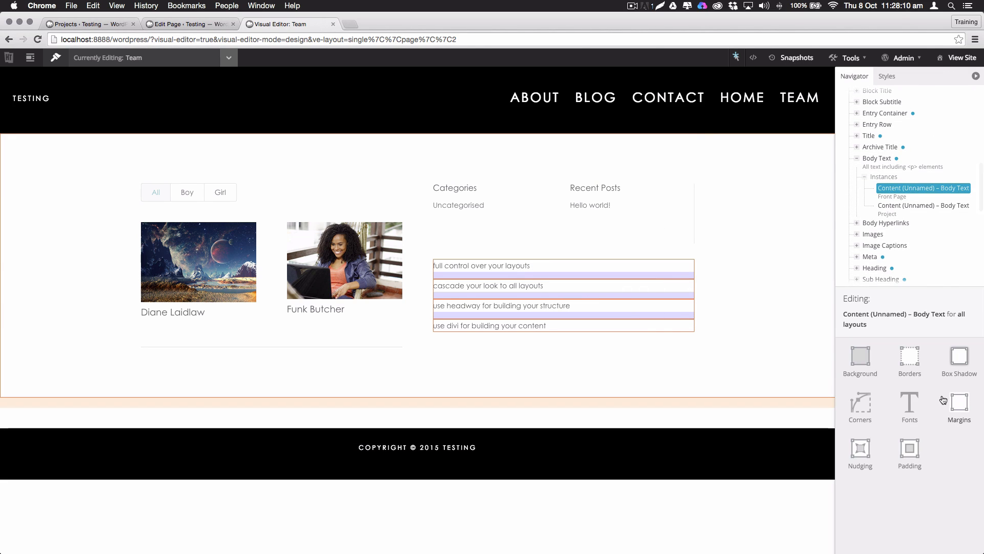
left_click(913, 405)
left_click(961, 467)
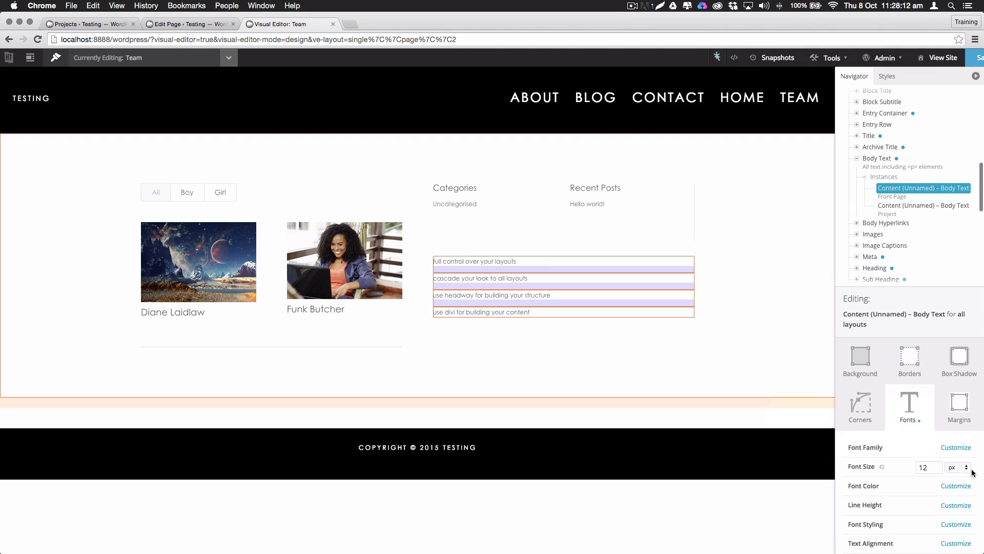
left_click(939, 465)
left_click(940, 466)
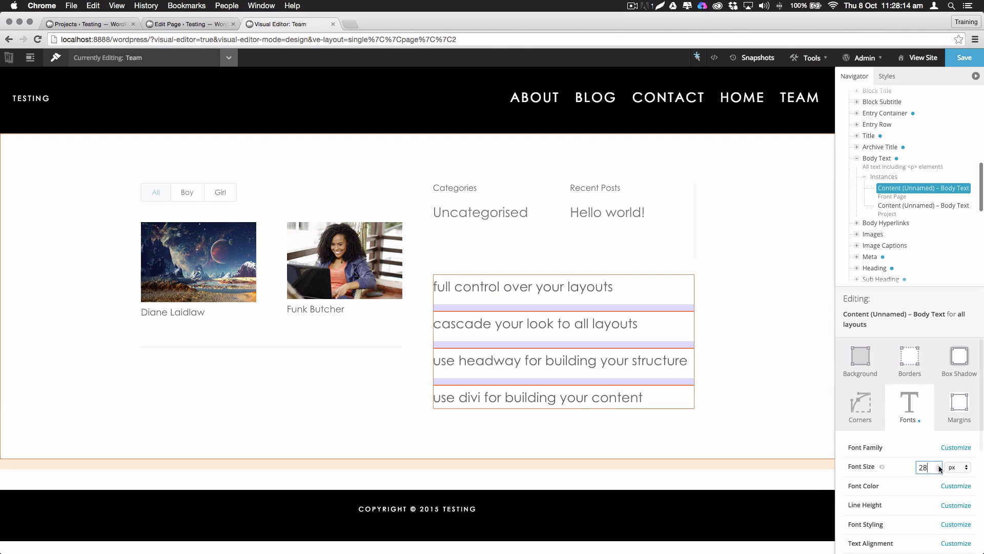
left_click(939, 470)
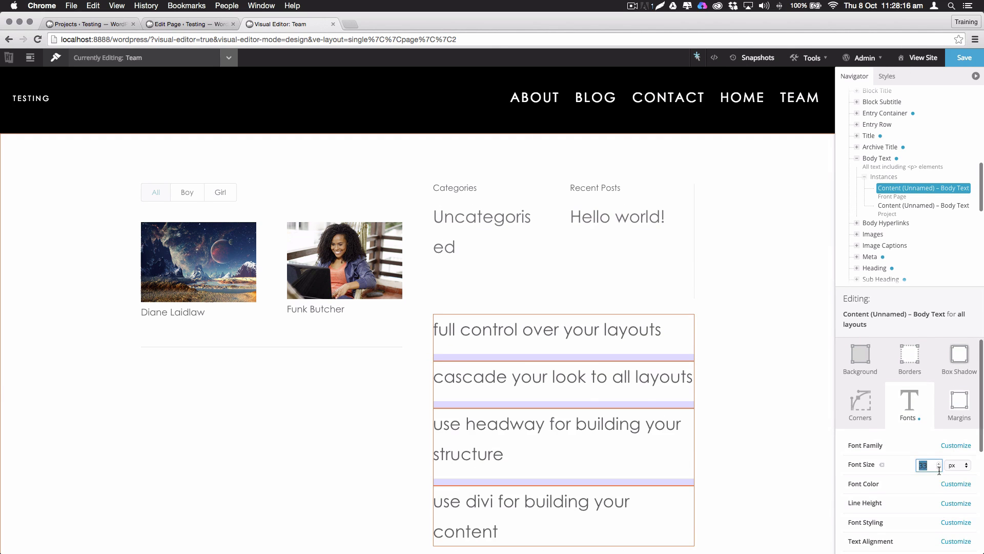
left_click(940, 470)
left_click(939, 470)
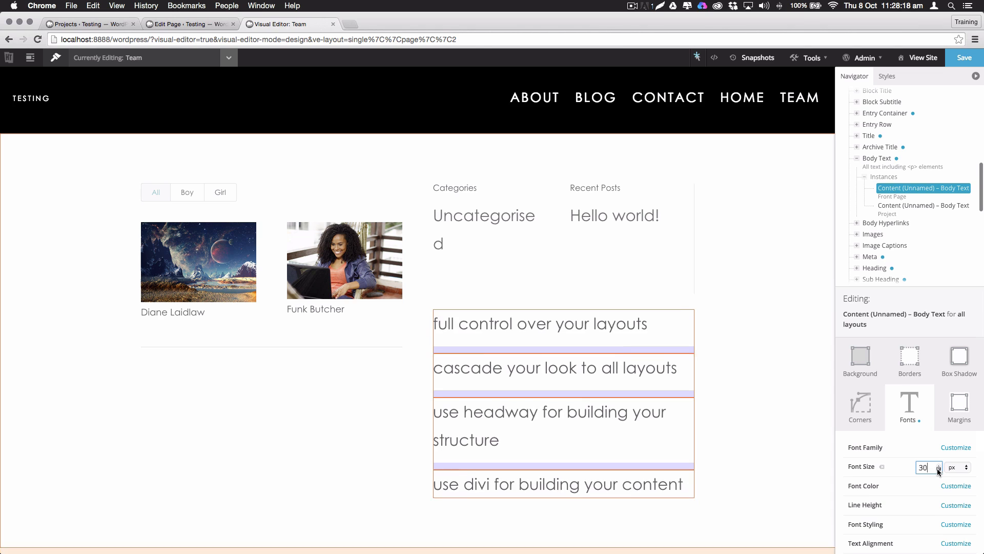
left_click(939, 470)
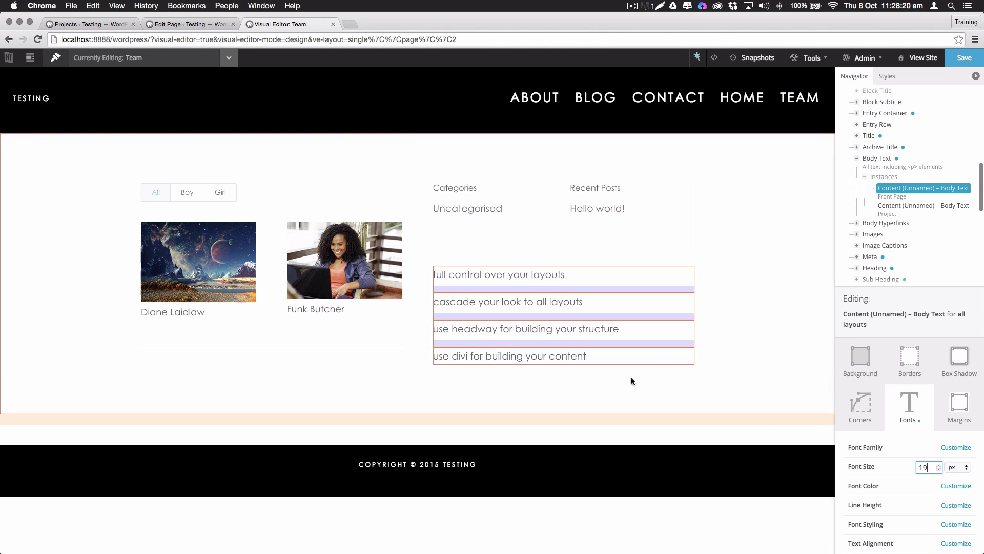
Make the content links light pink (E7B8B8), save, and view the live site
right_click(319, 316)
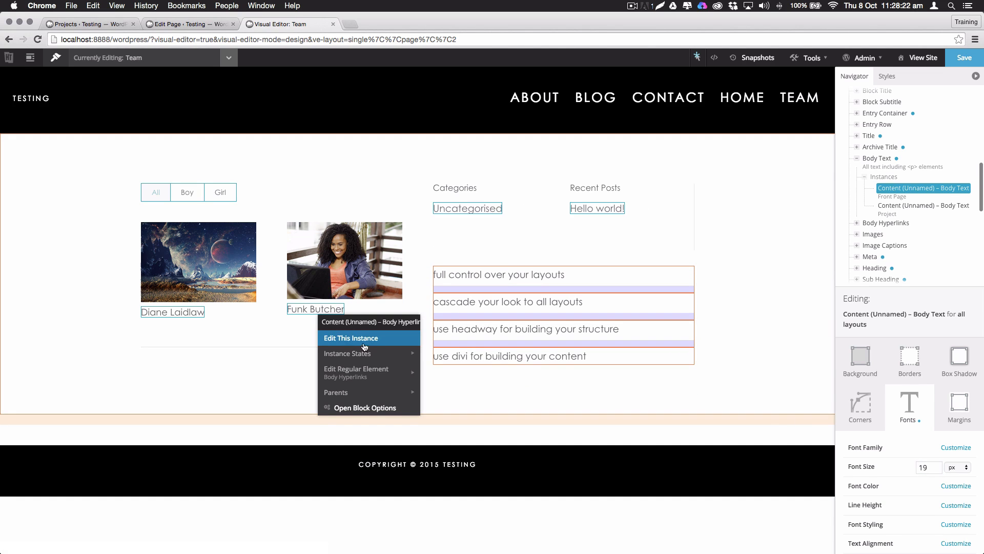
left_click(348, 338)
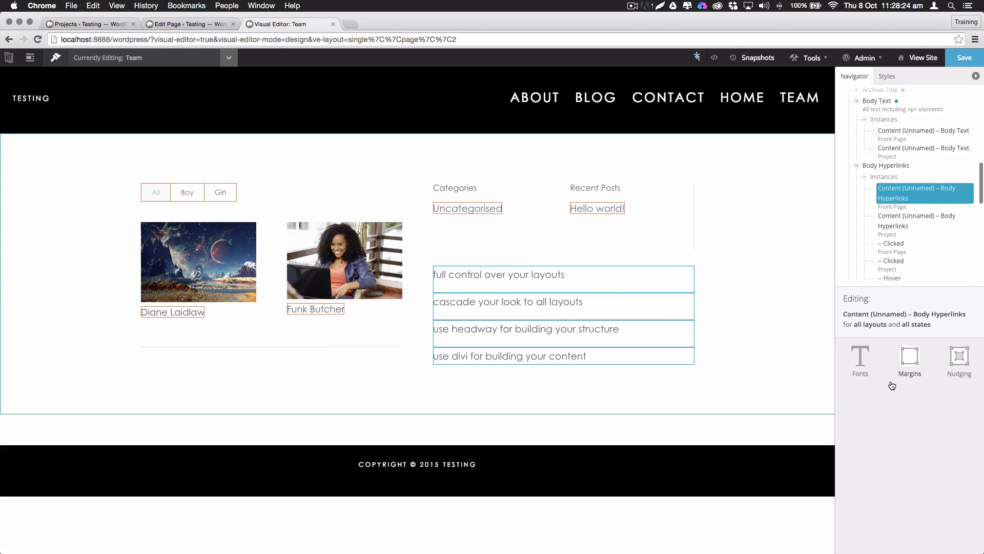
left_click(882, 378)
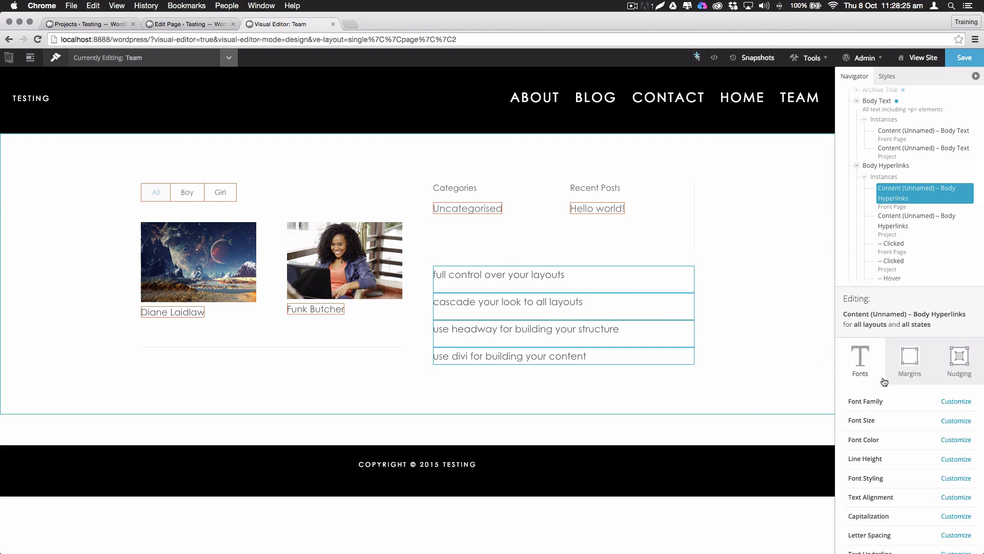
left_click(968, 442)
left_click(812, 391)
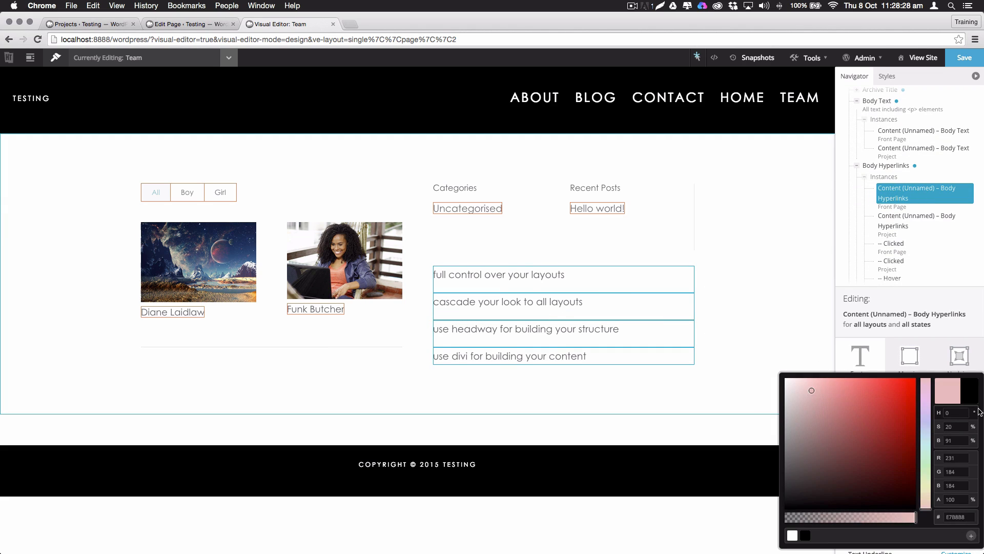
left_click(951, 396)
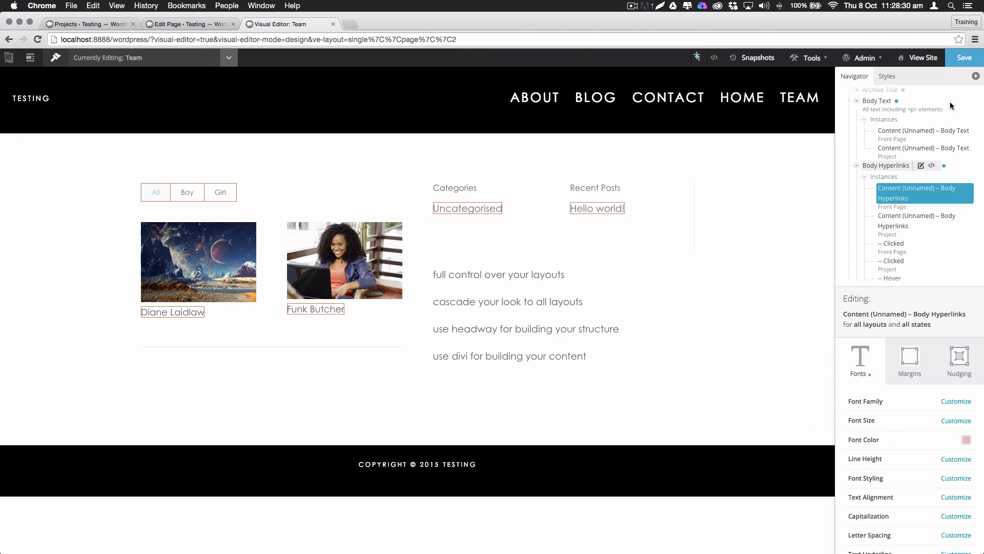
left_click(966, 59)
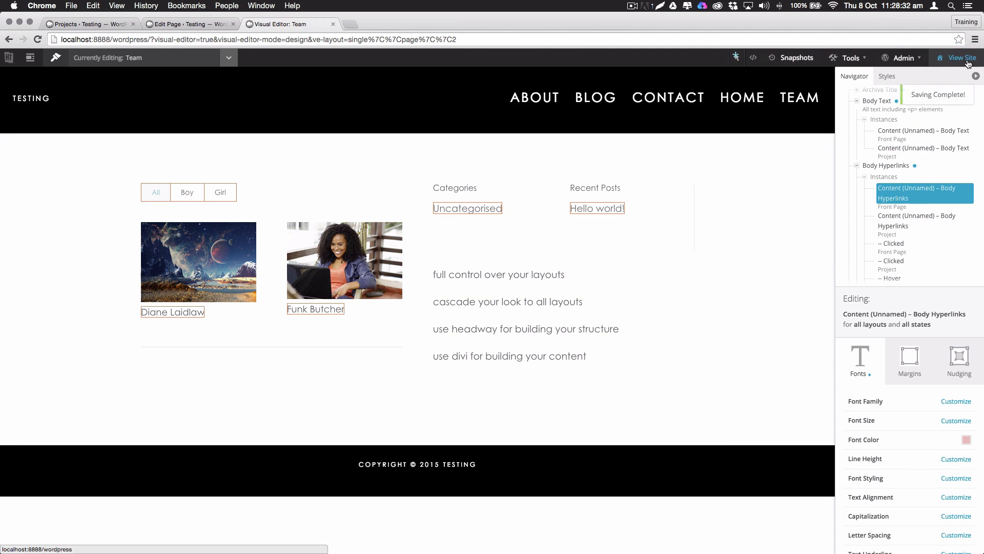
left_click(919, 57)
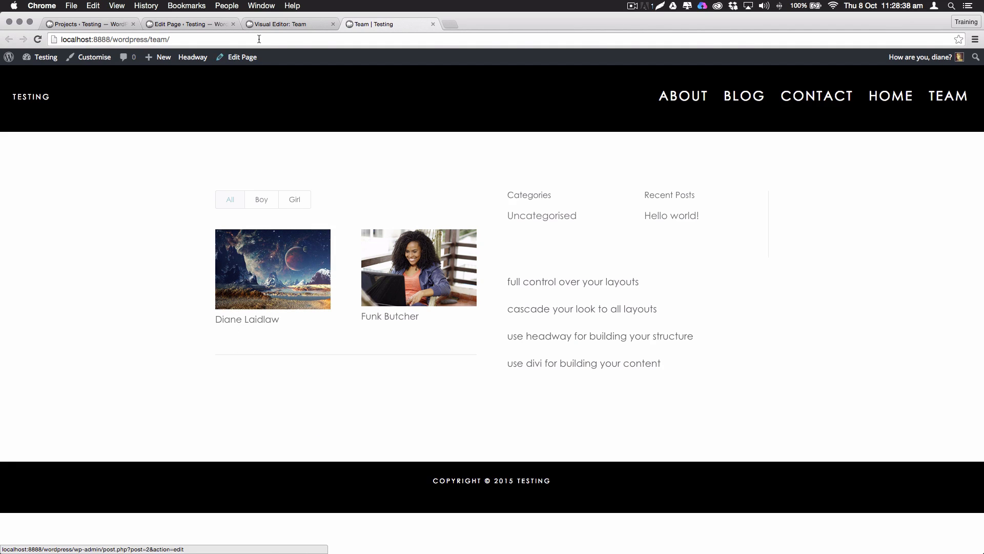
Reduce the link CSS rule to 'a { color:pink!important; }' so all links are pink, and save
left_click(280, 24)
left_click(920, 198)
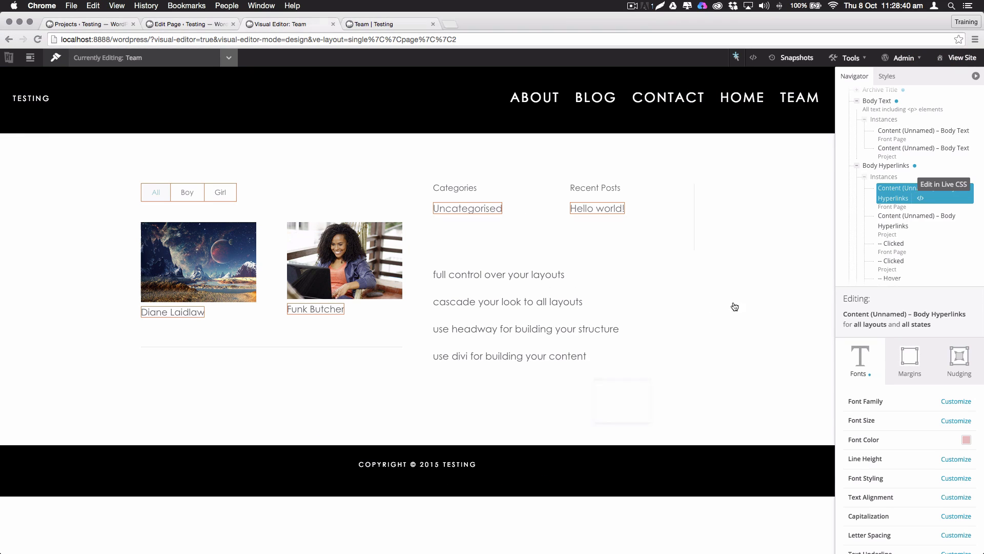
left_click(465, 284)
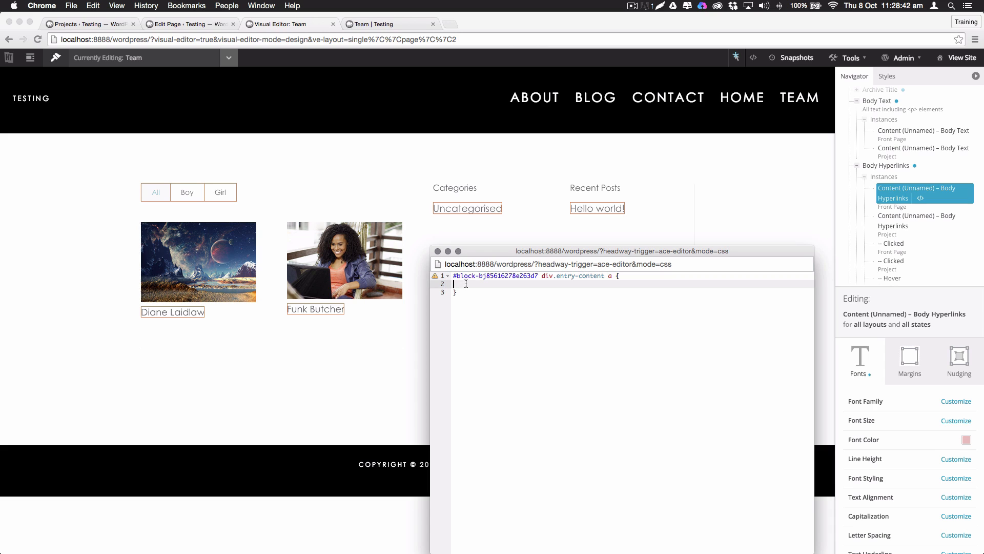
type("color:pink")
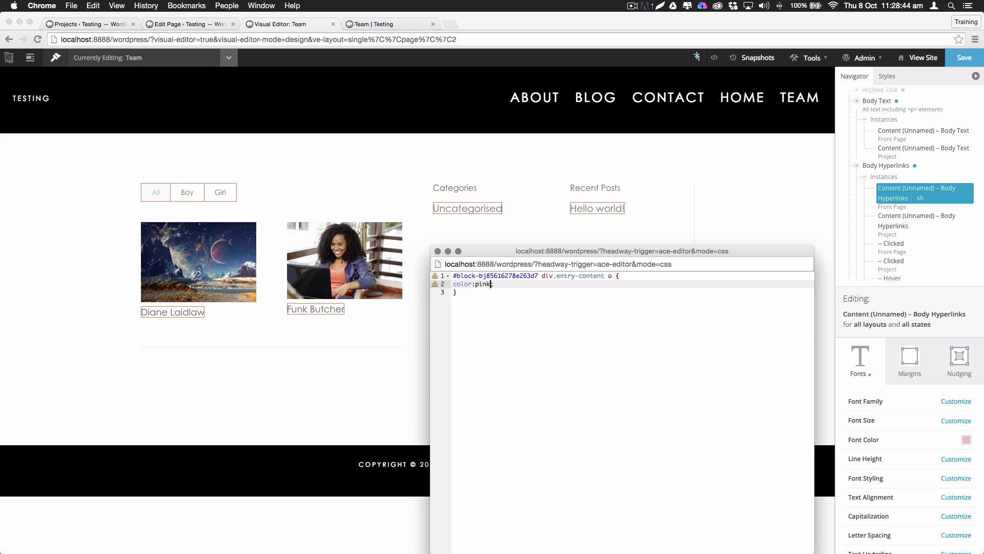
type("!important")
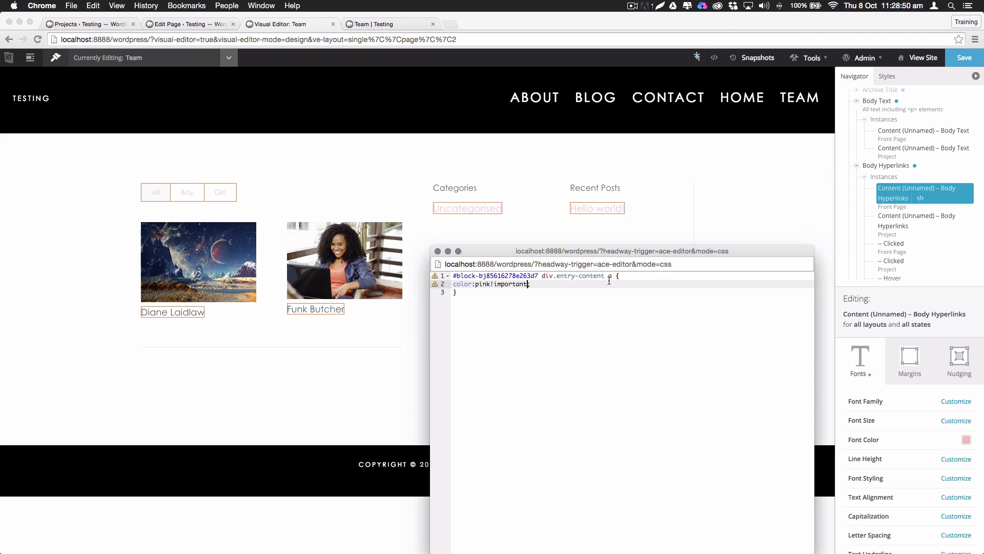
left_click_drag(606, 277, 444, 271)
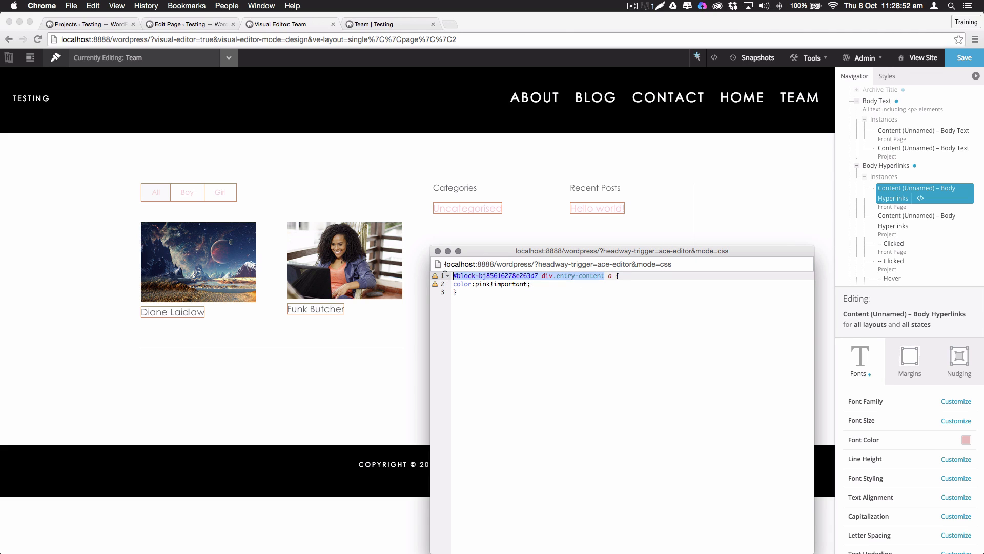
key("BackSpace")
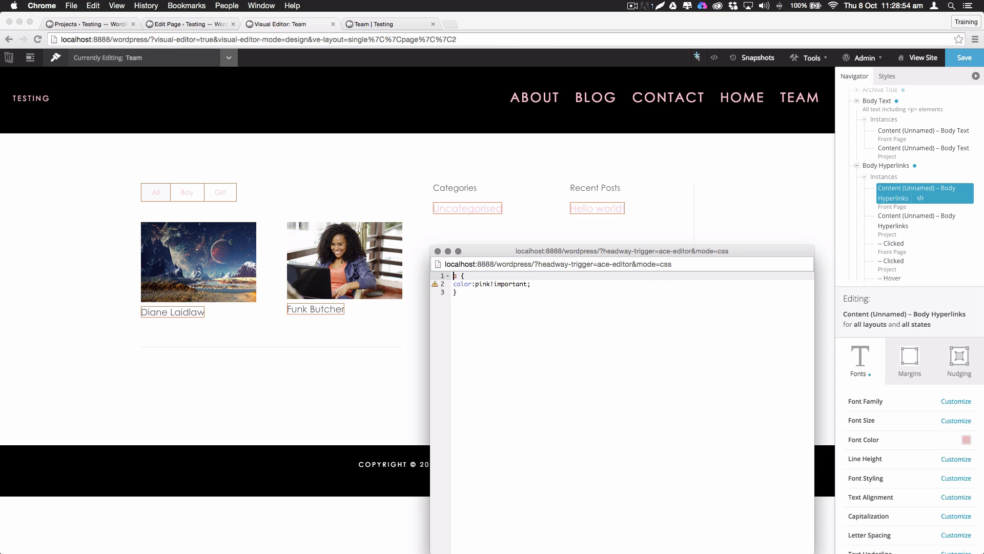
left_click(964, 60)
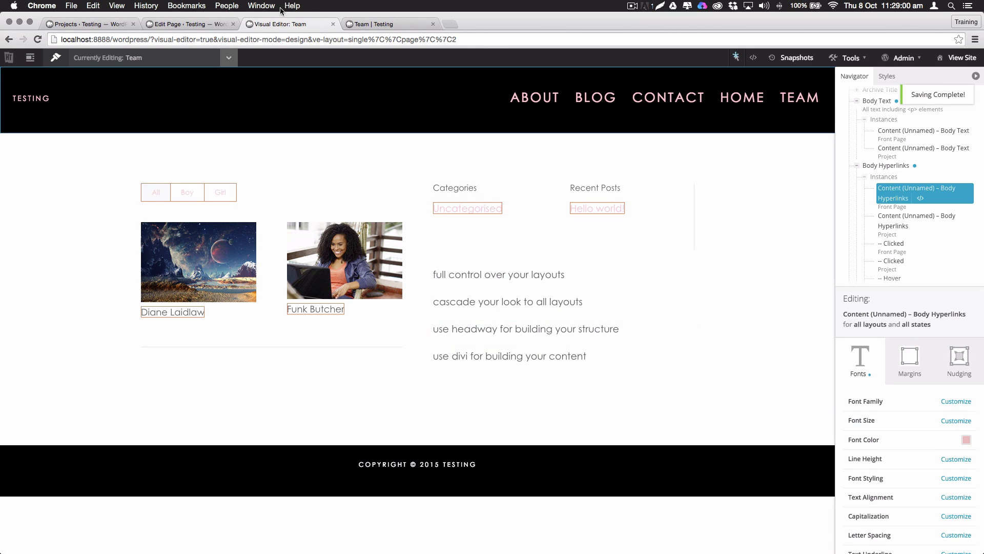
Set the global text font size to 14 px, save, and reopen the Team page for editing
left_click(379, 24)
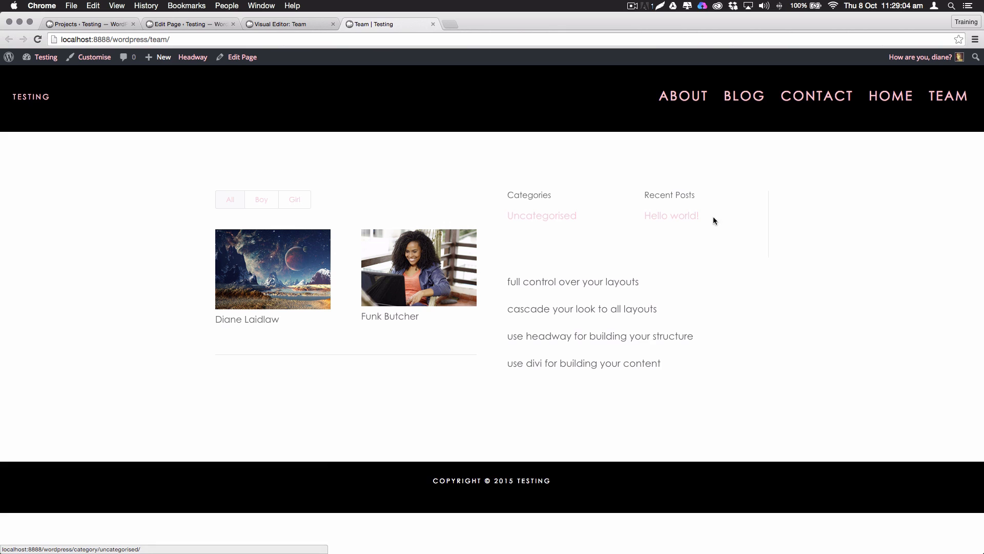
left_click(259, 28)
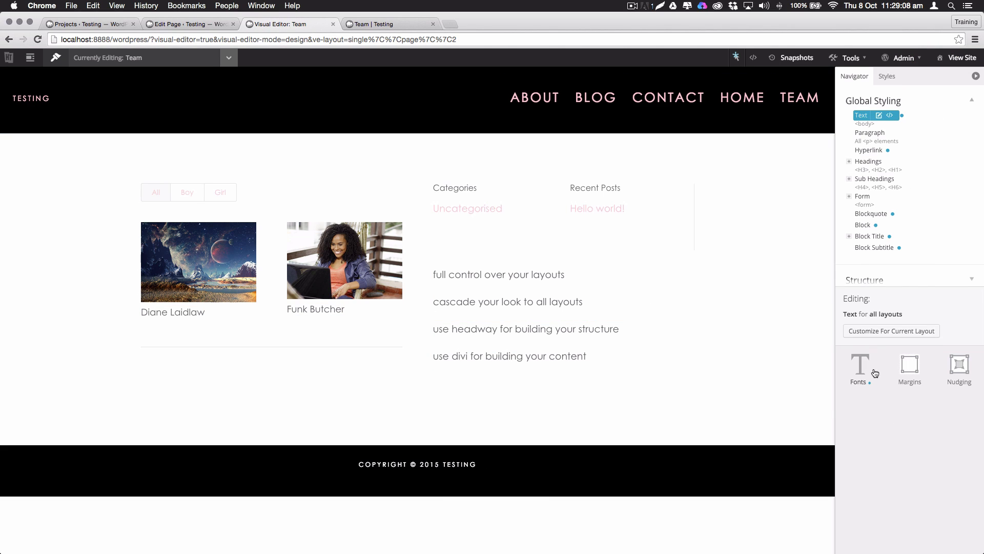
left_click(874, 373)
left_click_drag(934, 429, 894, 427)
type("14")
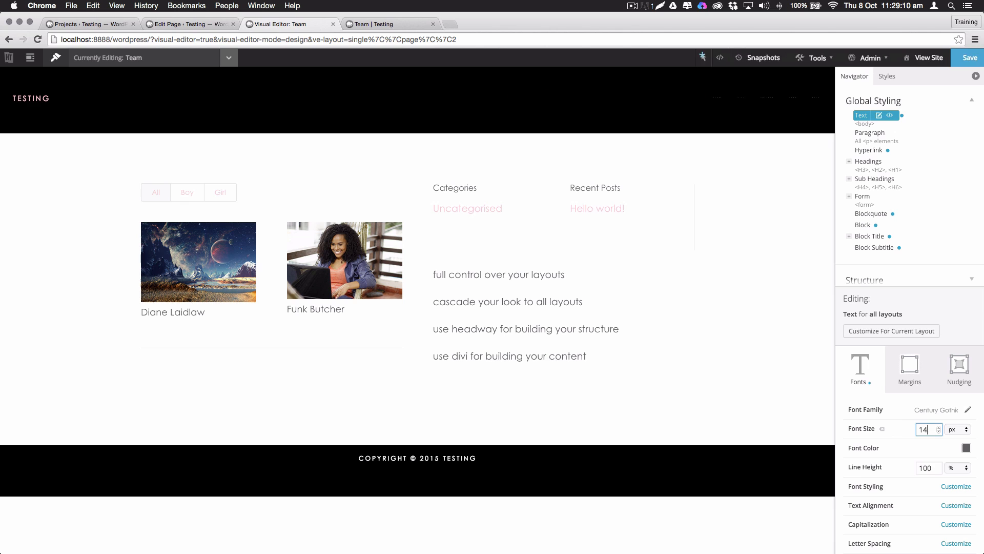
left_click(960, 55)
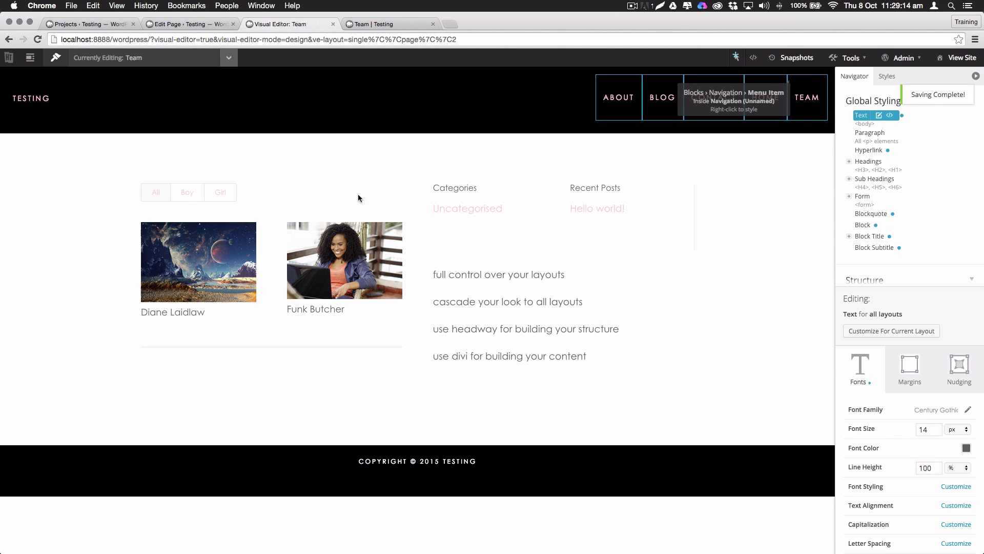
left_click(395, 24)
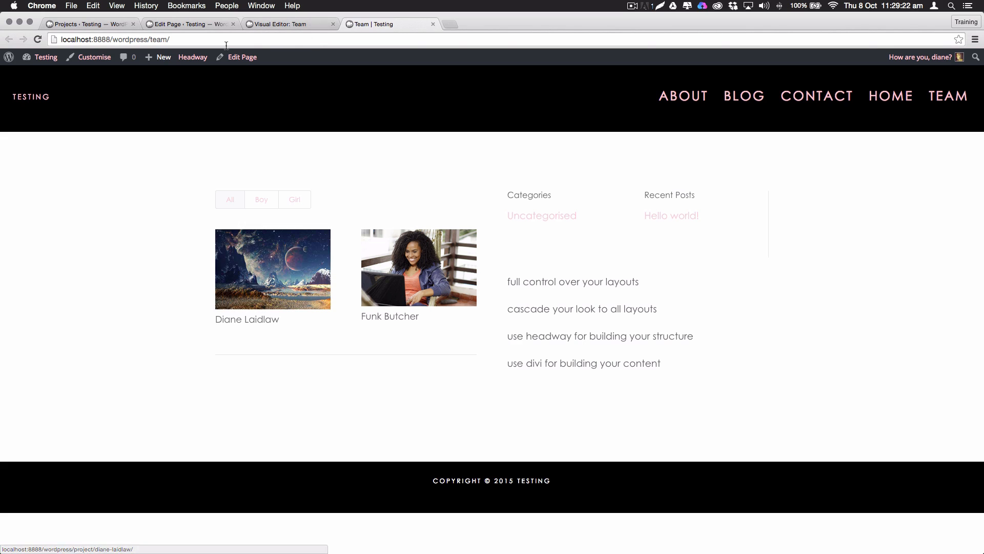
left_click(242, 59)
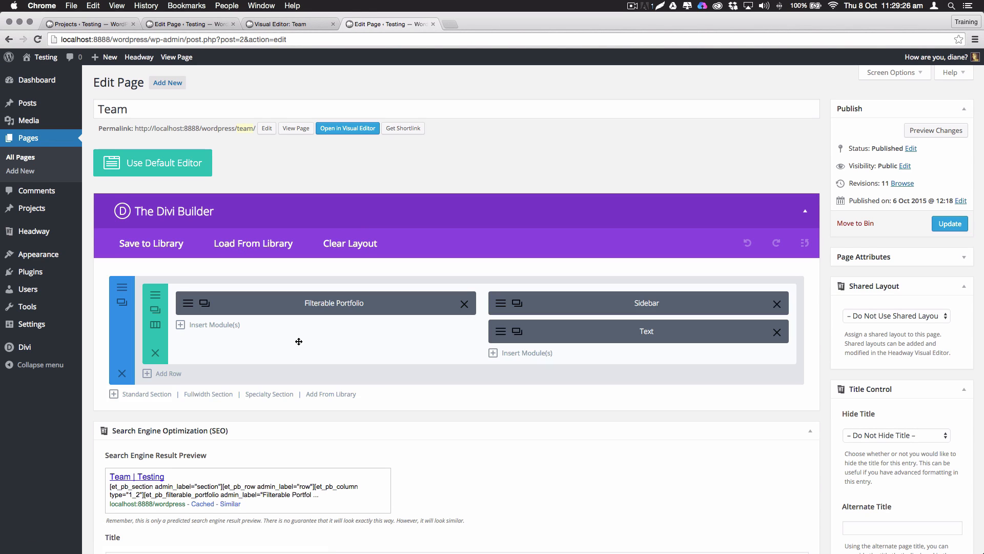
Open the Filterable Portfolio module's Advanced Design Settings
left_click(205, 303)
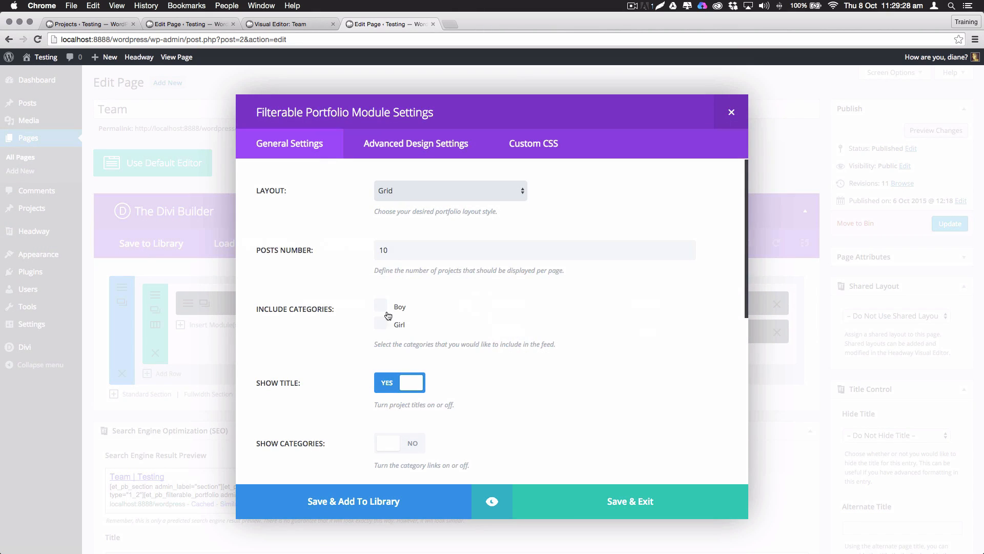
scroll(388, 315, "down", 3)
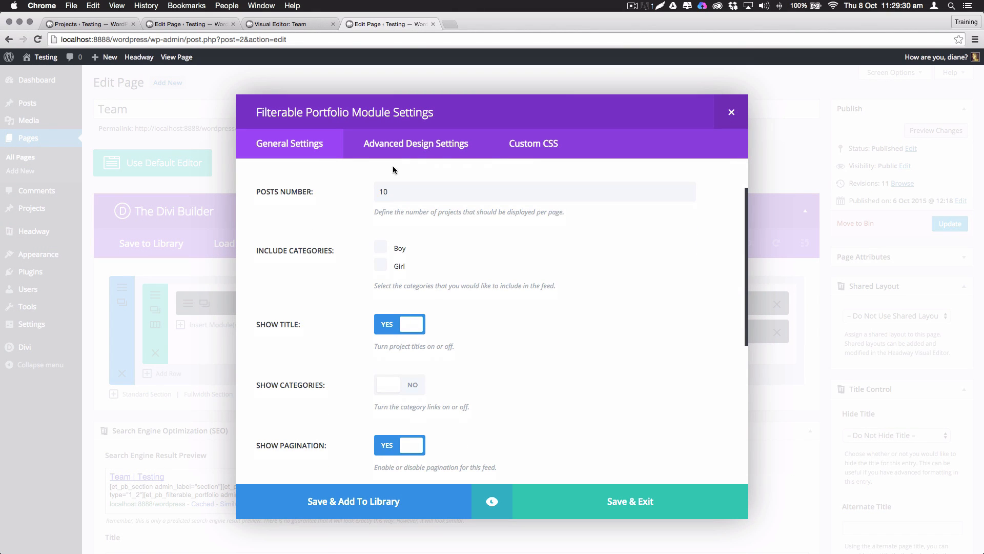
left_click(422, 150)
scroll(390, 334, "down", 8)
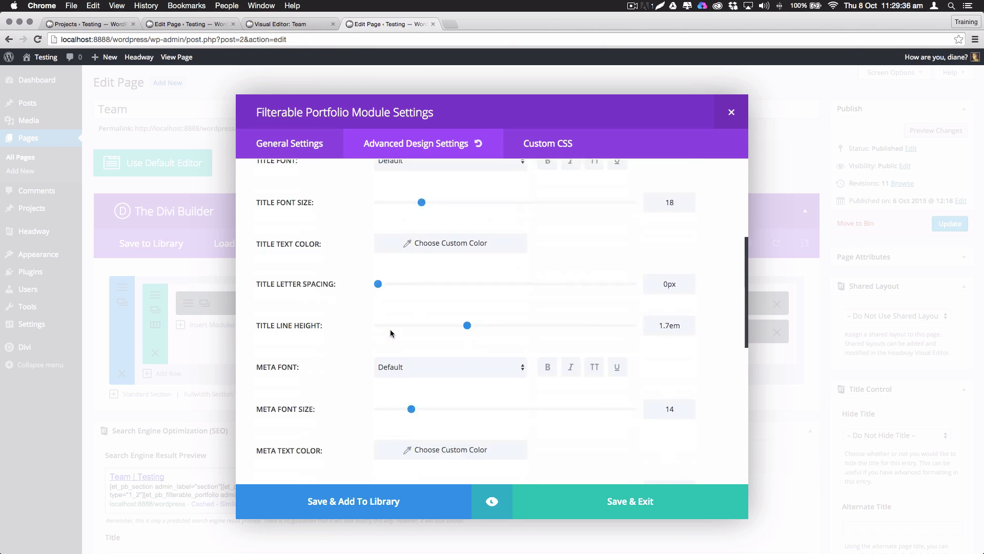
scroll(391, 333, "down", 20)
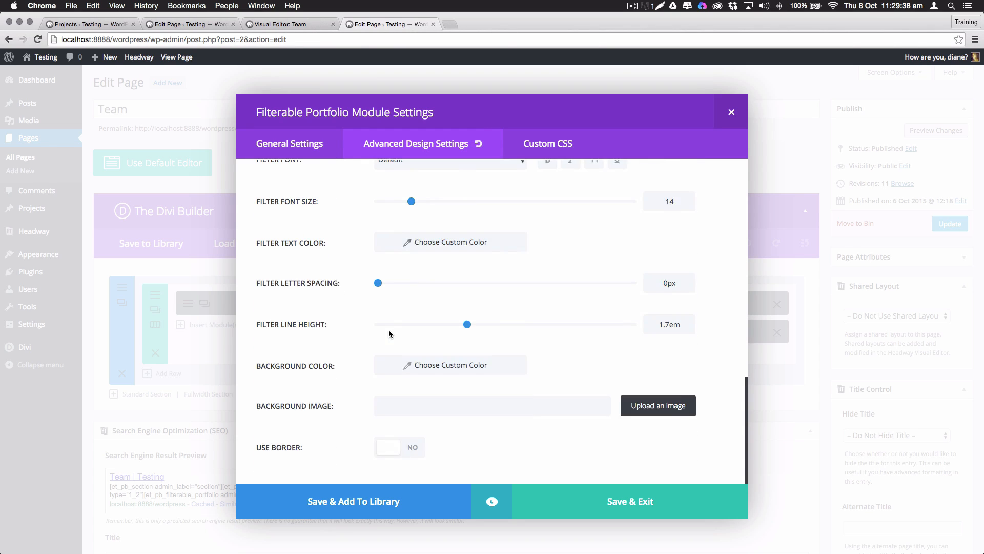
scroll(389, 334, "up", 18)
scroll(389, 334, "up", 3)
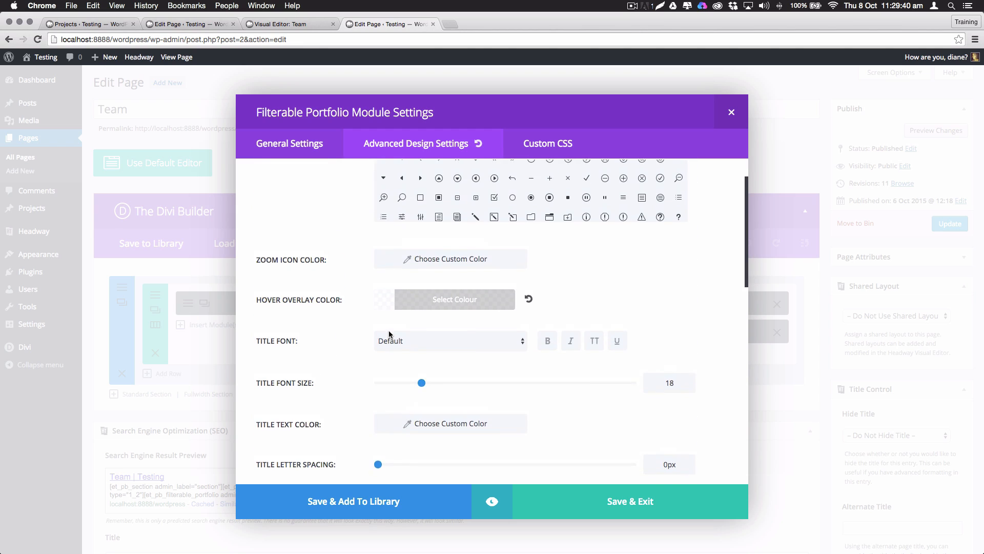
scroll(550, 344, "down", 1)
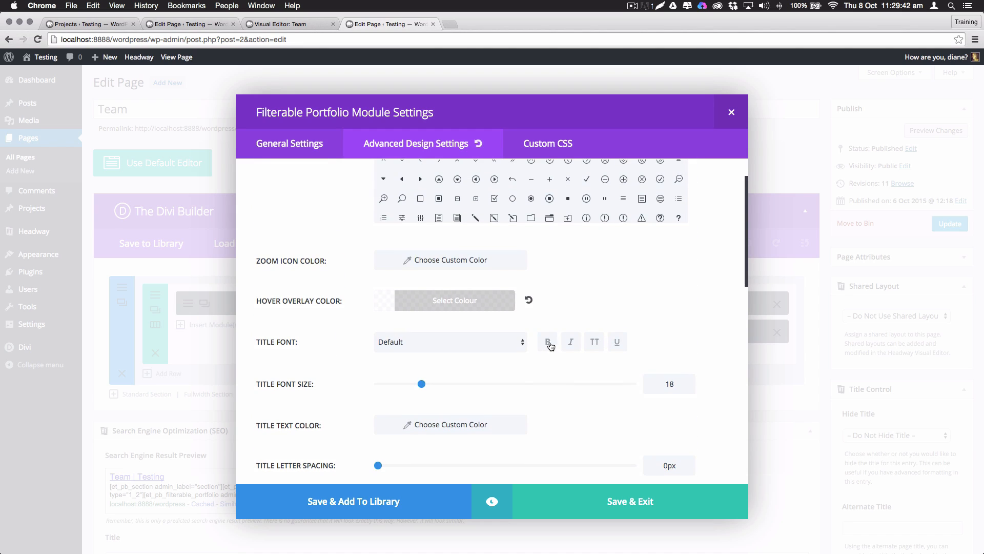
Set the project title text colour to red #dd3333 and title font size to 42
left_click(392, 429)
left_click(382, 430)
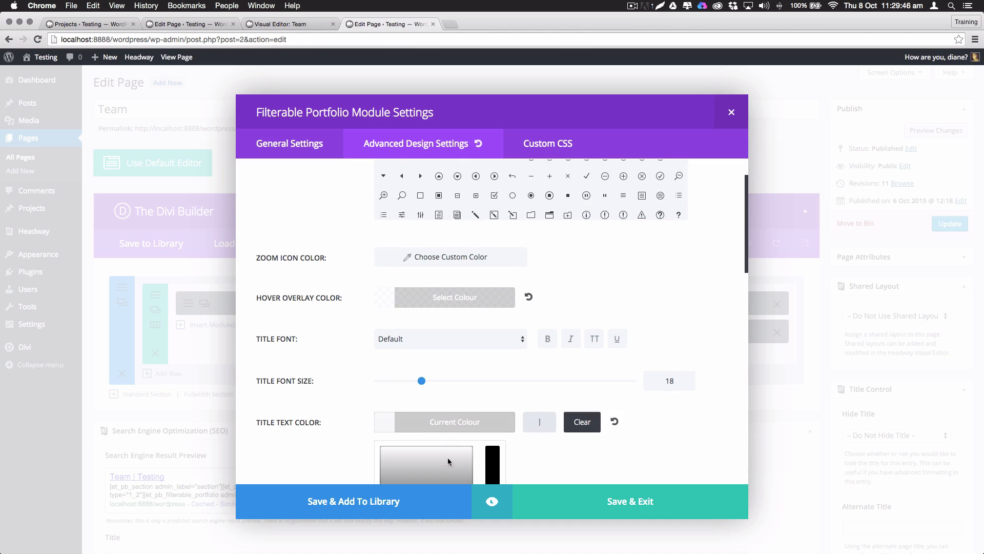
scroll(435, 385, "down", 5)
left_click(409, 328)
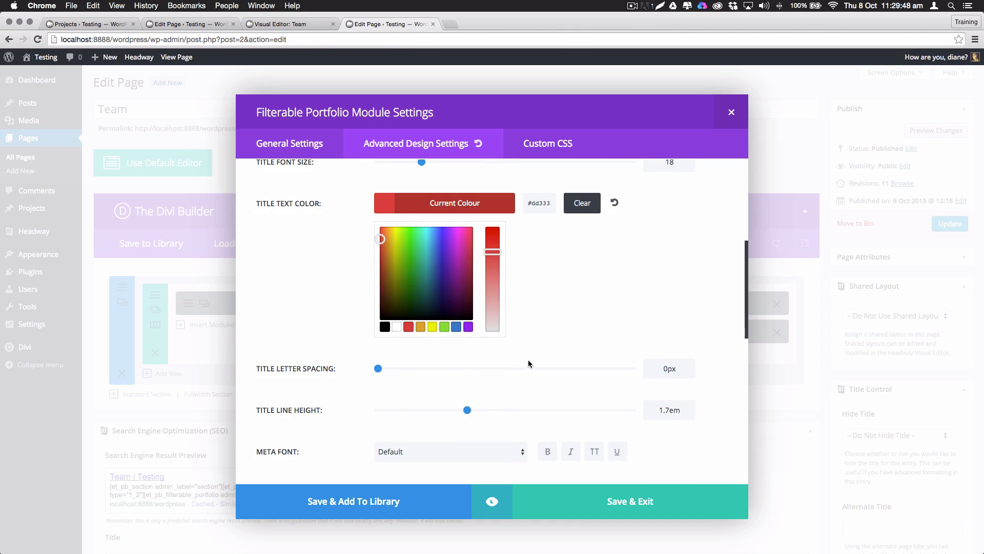
scroll(530, 362, "up", 5)
left_click_drag(420, 414, 484, 413)
Save the portfolio module, update the Team page, and open it live in a new tab
left_click(620, 502)
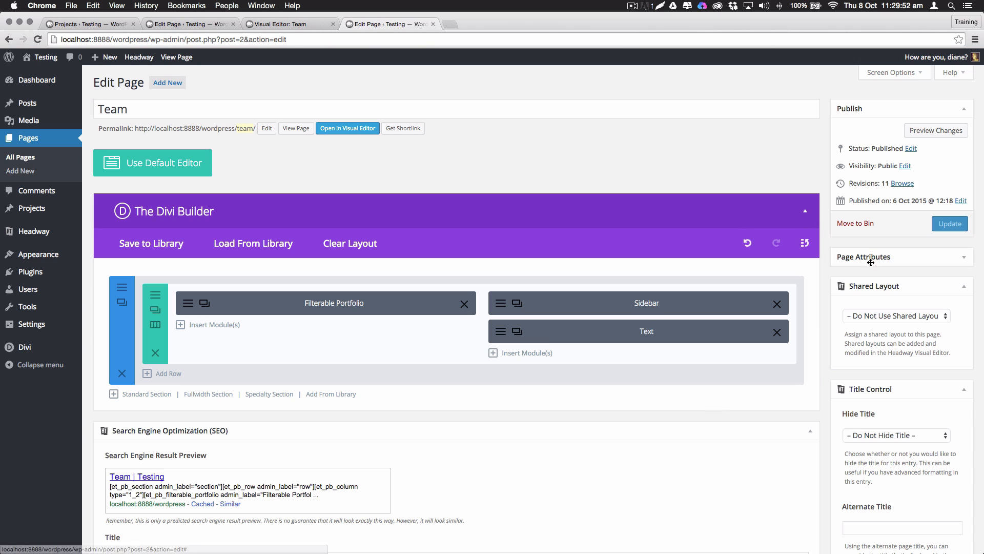
left_click(950, 222)
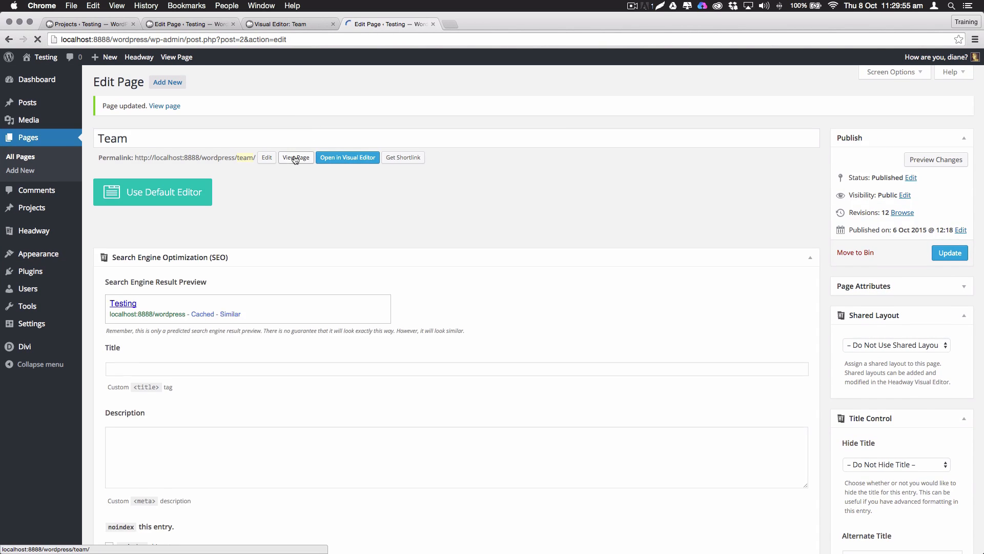
right_click(300, 158)
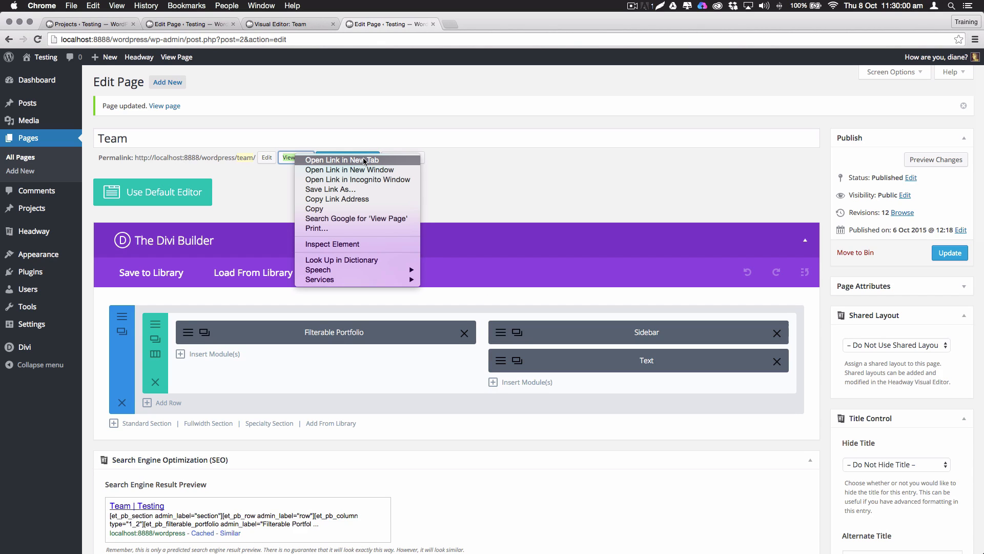
left_click(365, 161)
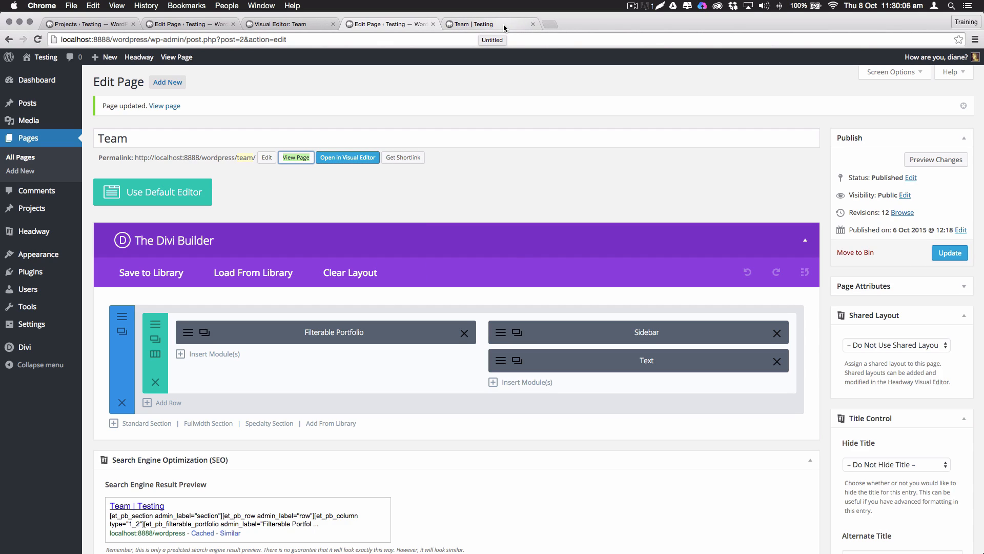
Check the large red project titles on the live Team page, then return to the editor
left_click(483, 26)
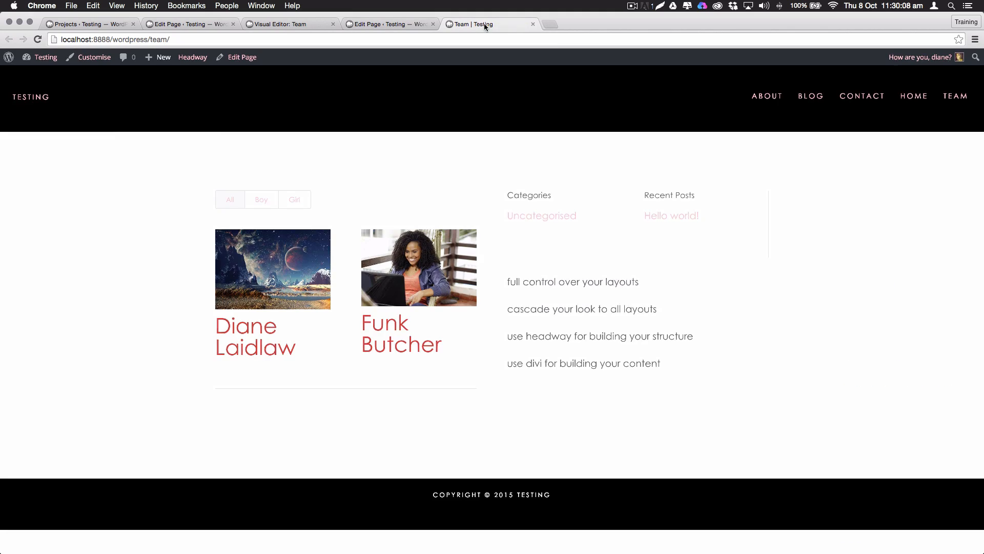
left_click_drag(452, 344, 219, 276)
left_click(357, 353)
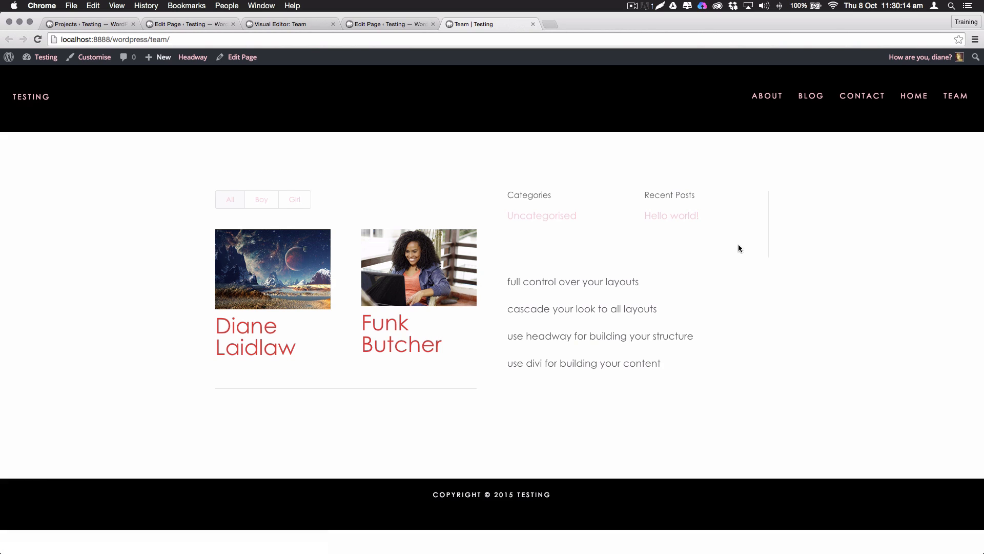
scroll(729, 240, "up", 1)
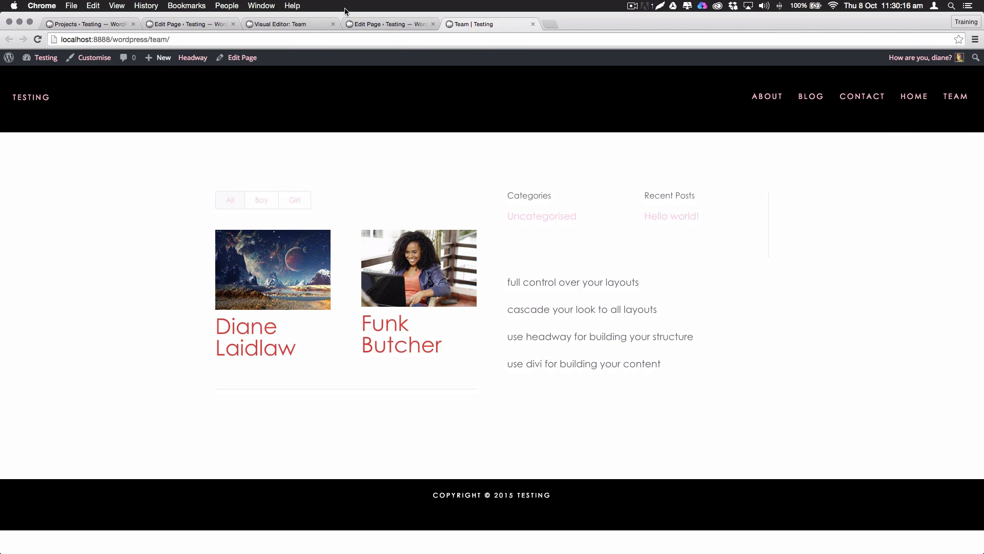
left_click(374, 24)
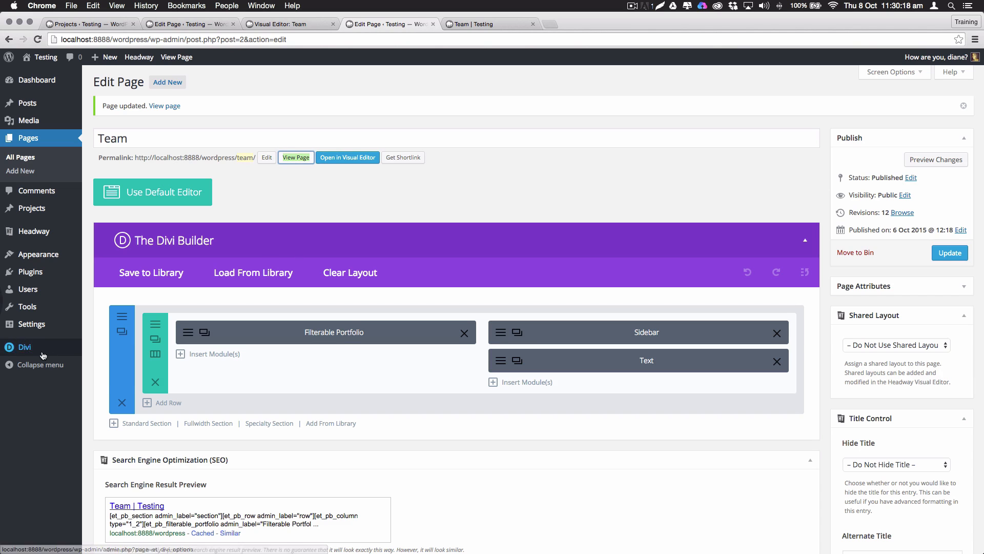
mouse_move(56, 355)
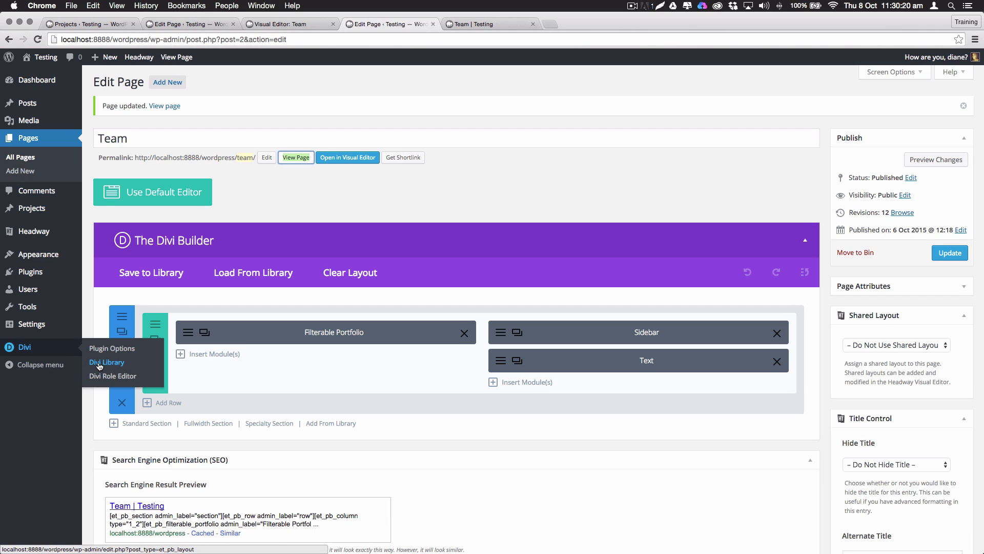